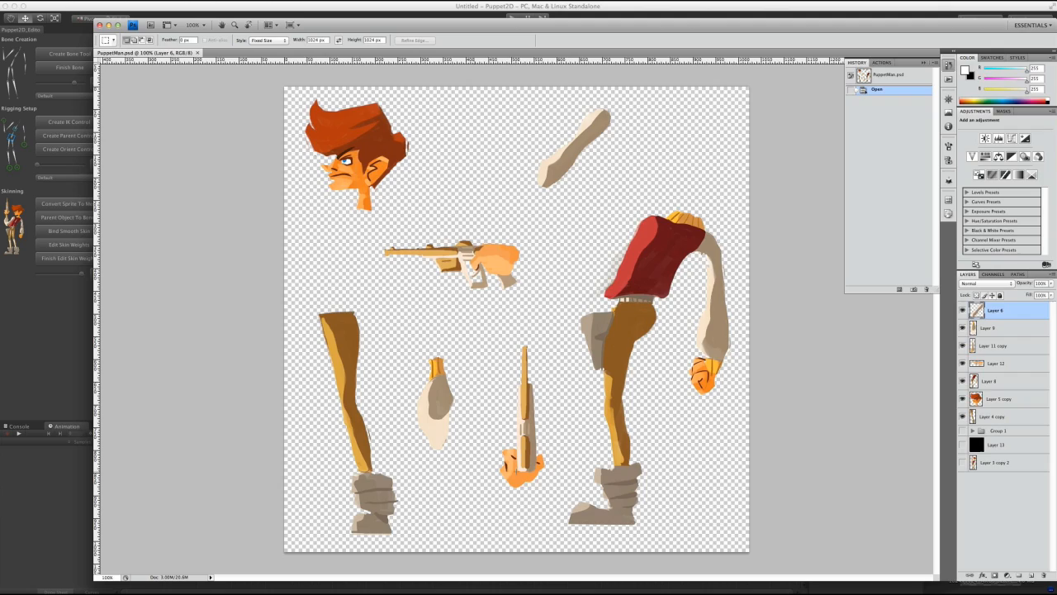
Switch to Unity and open the Sorting Layers list in the Tags & Layers settings for review.
{"action": "key", "text": "super+Tab"}
{"action": "left_click", "coordinate": [574, 337]}
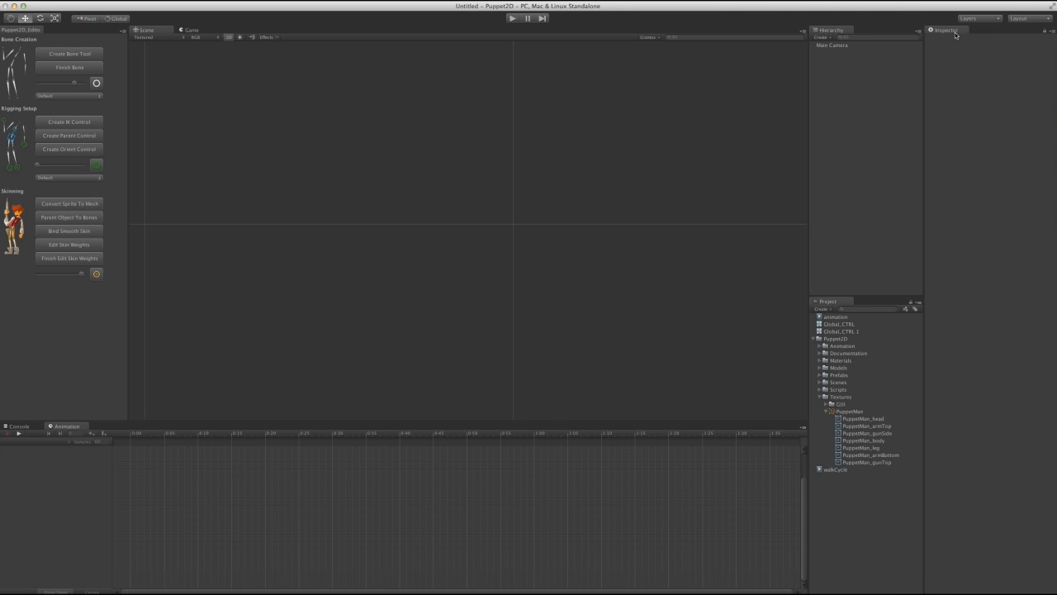
{"action": "left_click", "coordinate": [985, 19]}
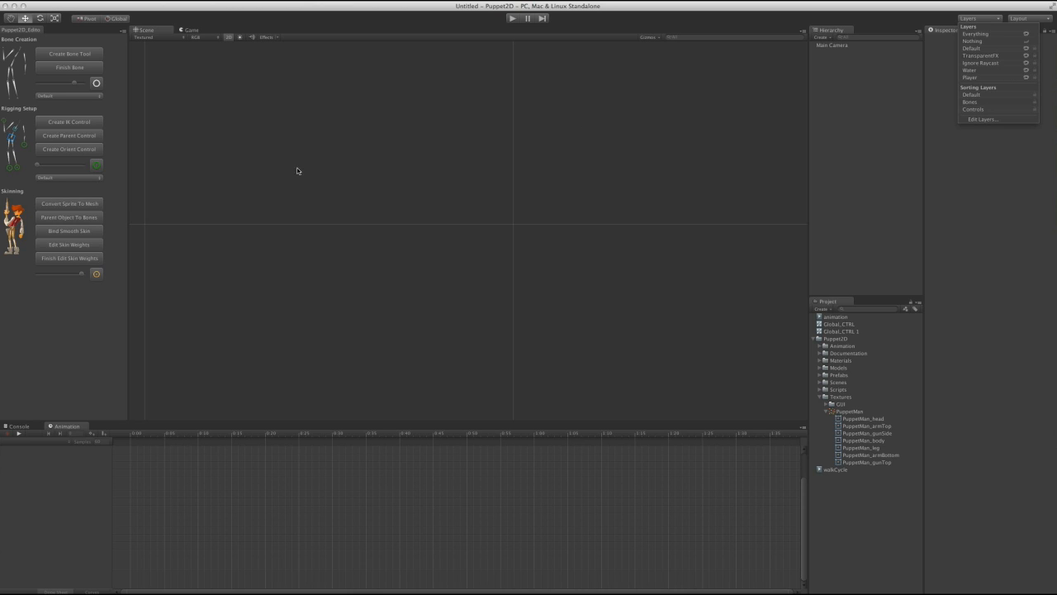
{"action": "left_click", "coordinate": [228, 180]}
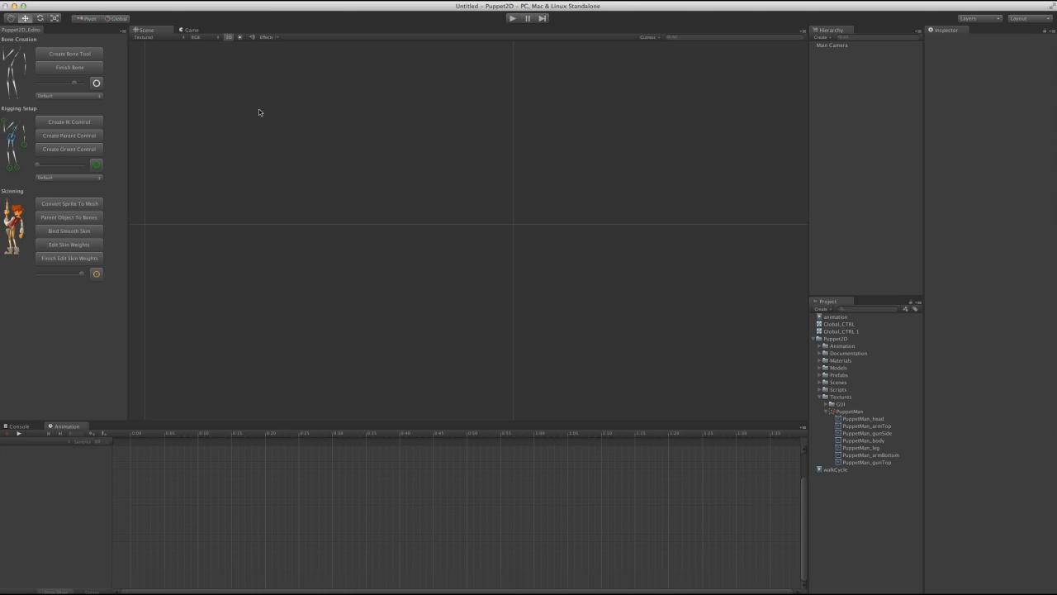
{"action": "left_click", "coordinate": [982, 20]}
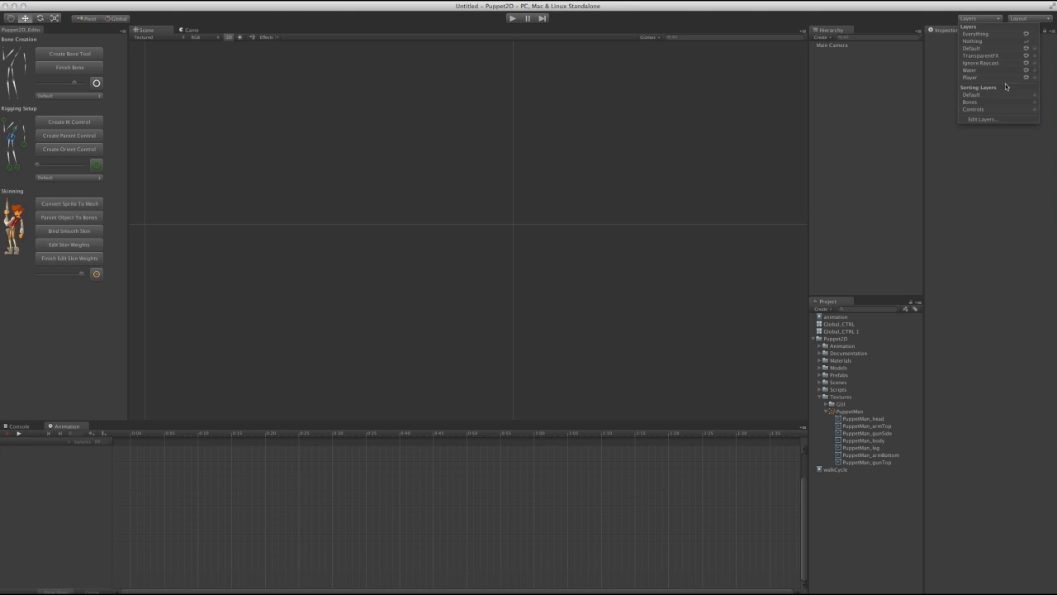
{"action": "left_click", "coordinate": [983, 121]}
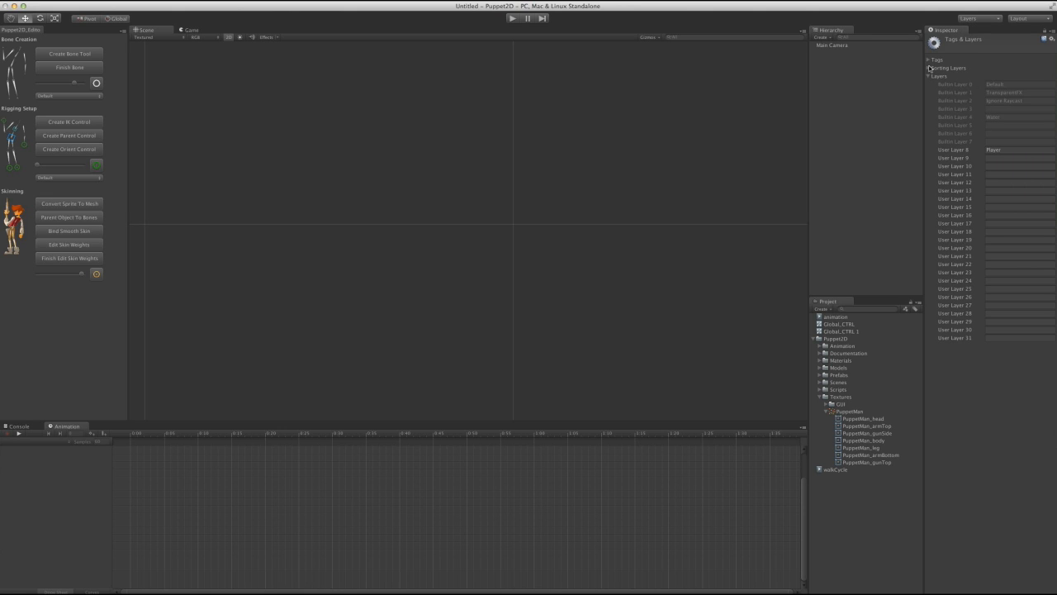
{"action": "left_click", "coordinate": [940, 67]}
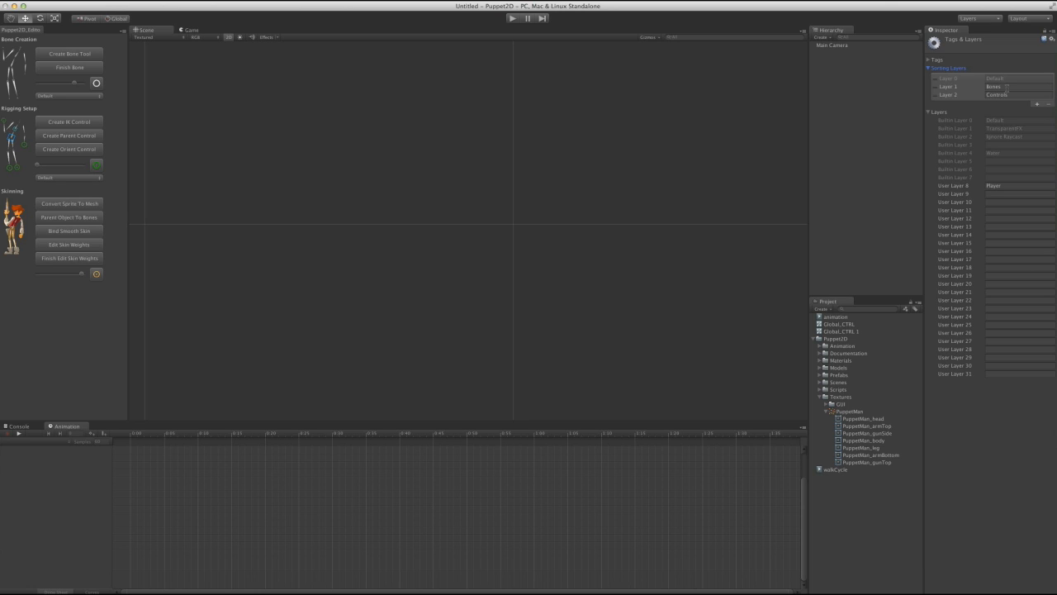
Set the sorting layer used for newly created Puppet2D bones to Bones.
{"action": "left_click", "coordinate": [144, 120]}
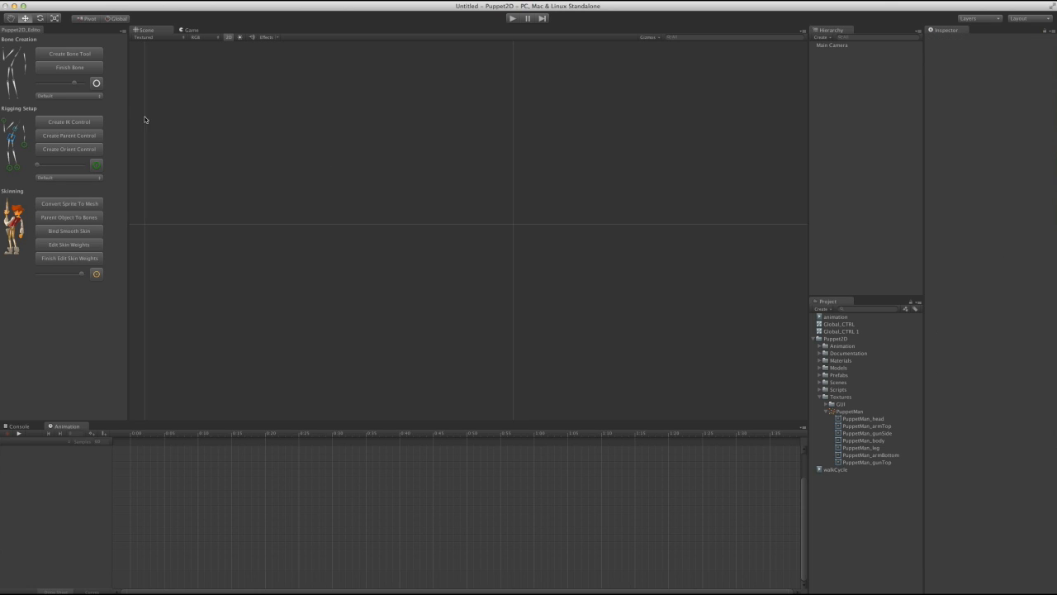
{"action": "left_click", "coordinate": [50, 96]}
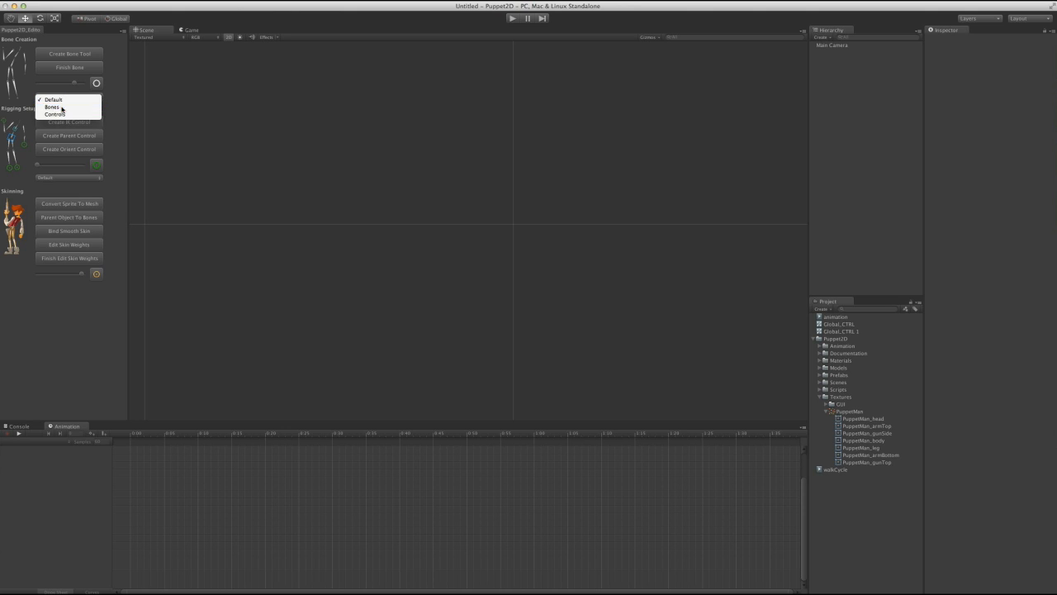
{"action": "left_click", "coordinate": [62, 108]}
Create a trial bone chain in the empty scene with the Create Bone Tool and delete it.
{"action": "left_click", "coordinate": [79, 54]}
{"action": "left_click", "coordinate": [383, 143]}
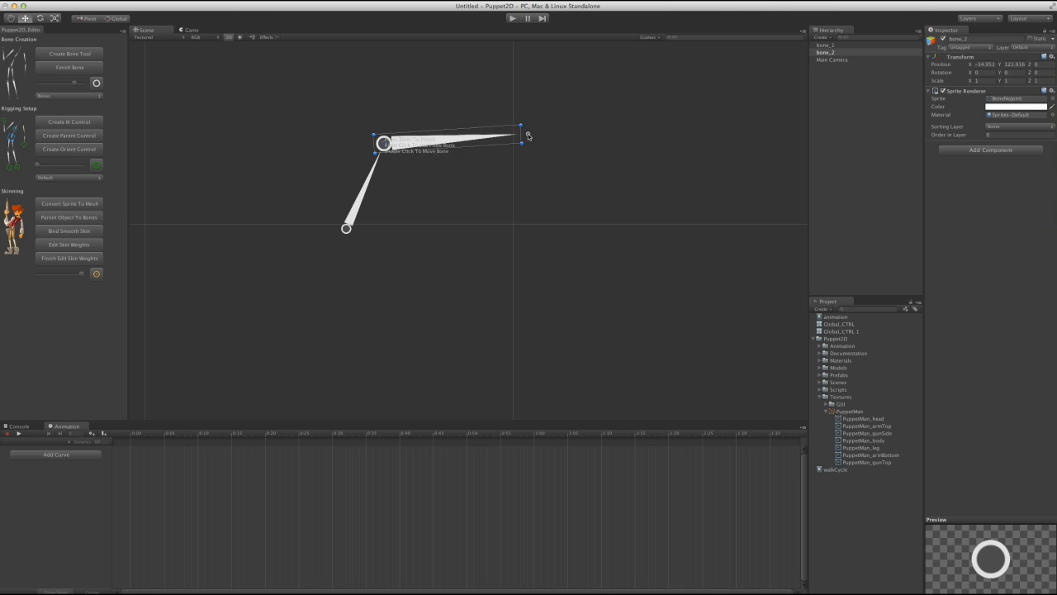
{"action": "left_click", "coordinate": [519, 132]}
{"action": "key", "text": "Return"}
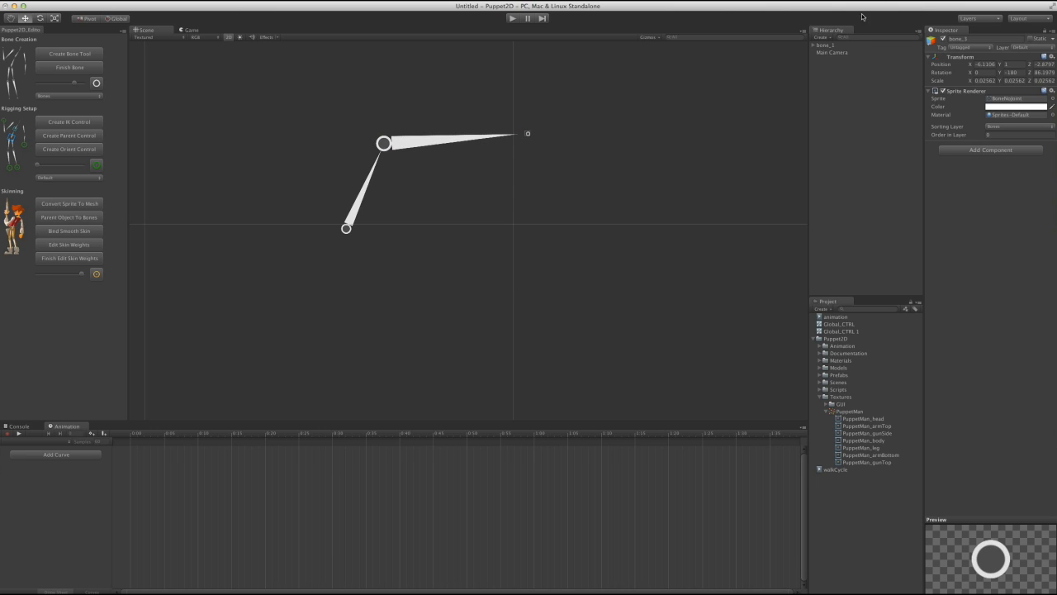
{"action": "left_click", "coordinate": [830, 45]}
{"action": "key", "text": "Delete"}
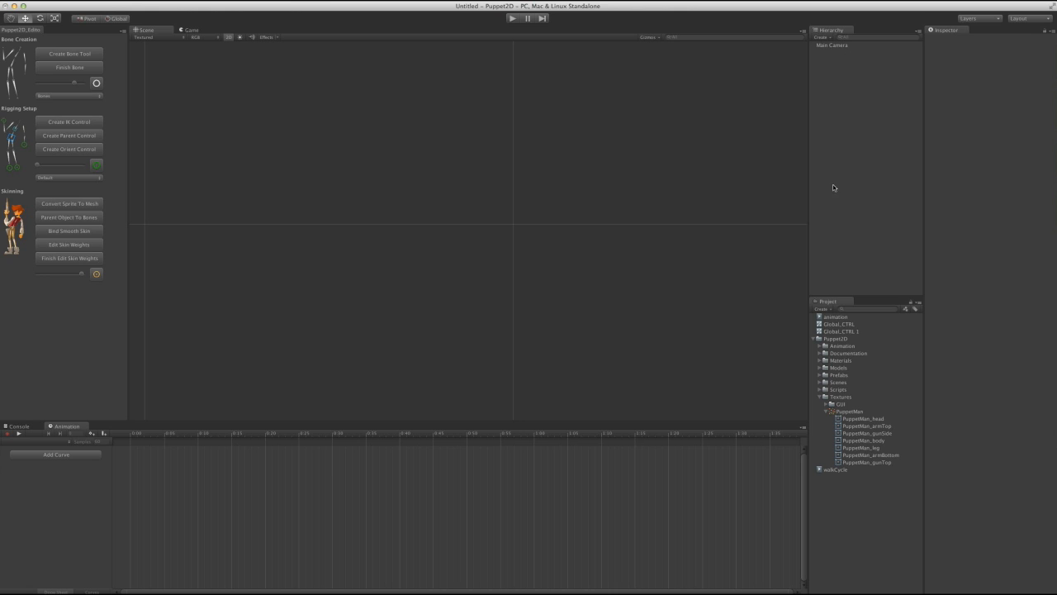
Add the PuppetMan_head sprite to the scene and move it up to about Y 187.
{"action": "left_click_drag", "start_coordinate": [875, 419], "coordinate": [500, 106]}
{"action": "scroll", "coordinate": [293, 114], "scroll_direction": "down", "scroll_amount": 5}
{"action": "middle_click_drag", "start_coordinate": [545, 212], "coordinate": [545, 245]}
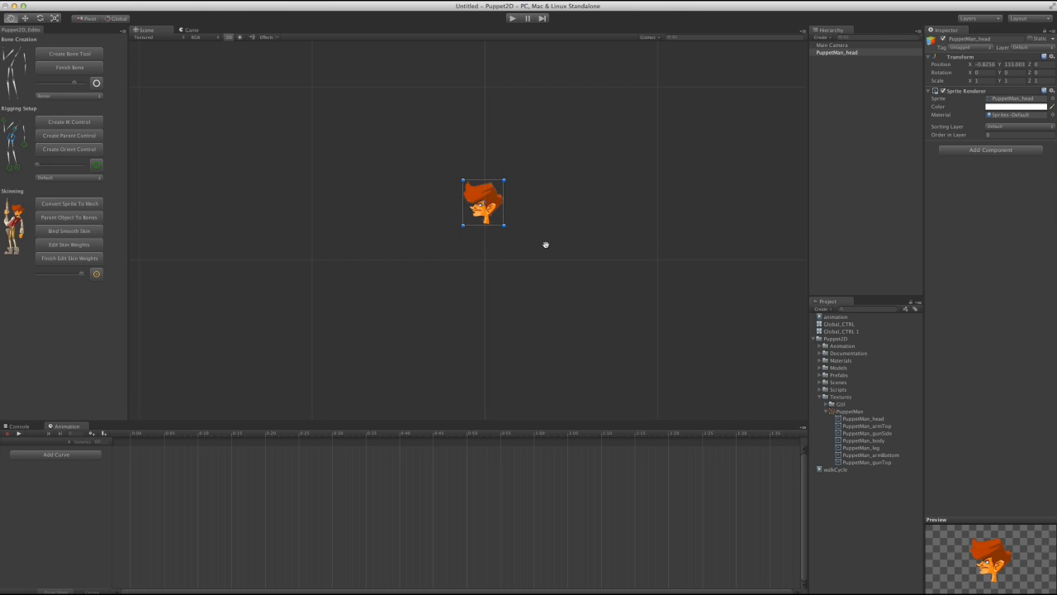
{"action": "key", "text": "w"}
{"action": "left_click_drag", "start_coordinate": [485, 204], "coordinate": [490, 110]}
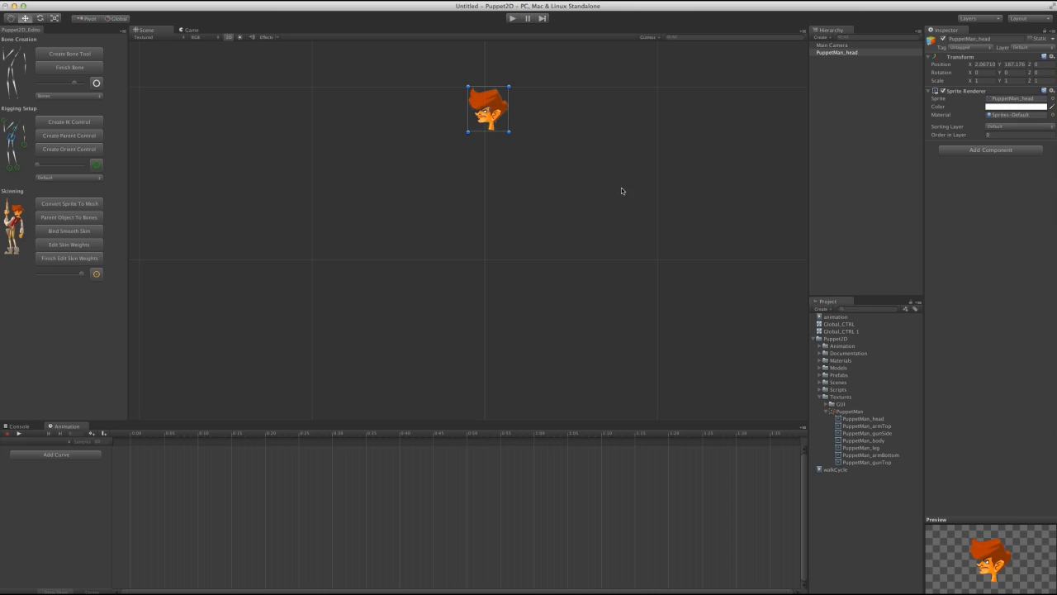
Examine how the PuppetMan texture is sliced into body parts in the Sprite Editor.
{"action": "left_click", "coordinate": [851, 412]}
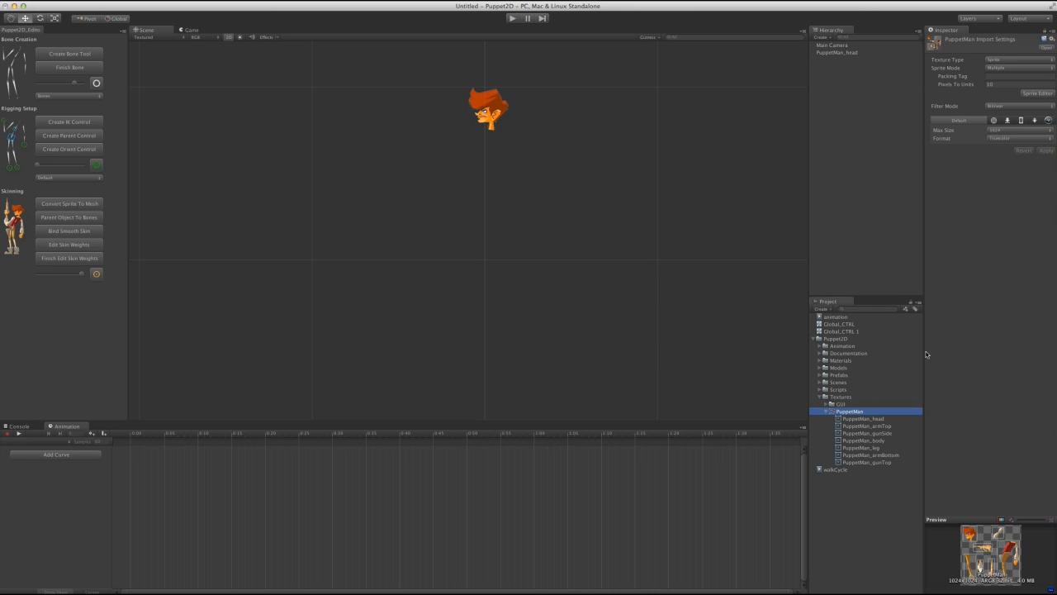
{"action": "left_click", "coordinate": [1040, 94]}
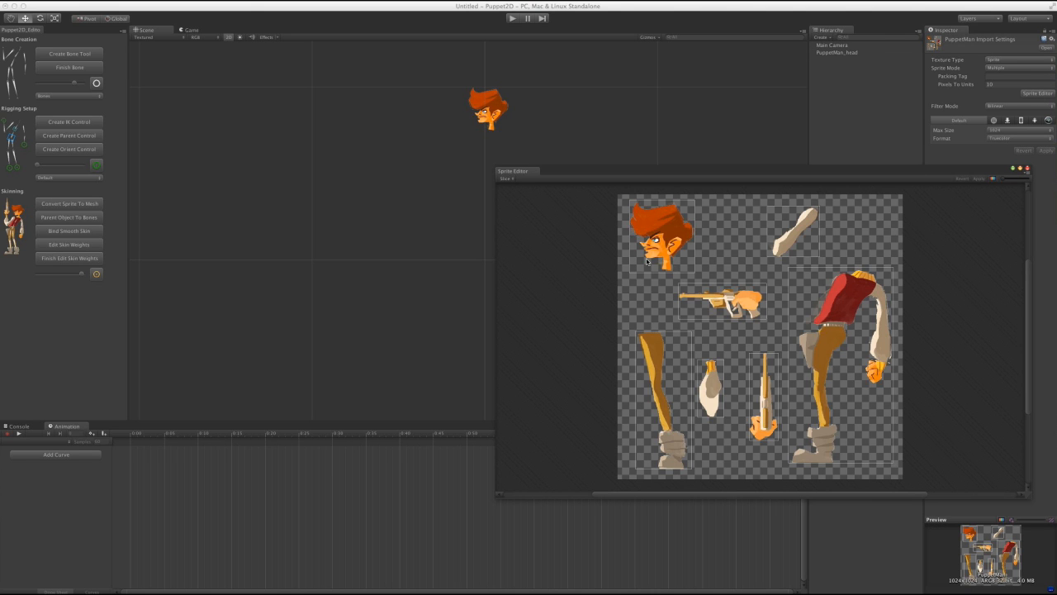
{"action": "left_click", "coordinate": [1028, 169]}
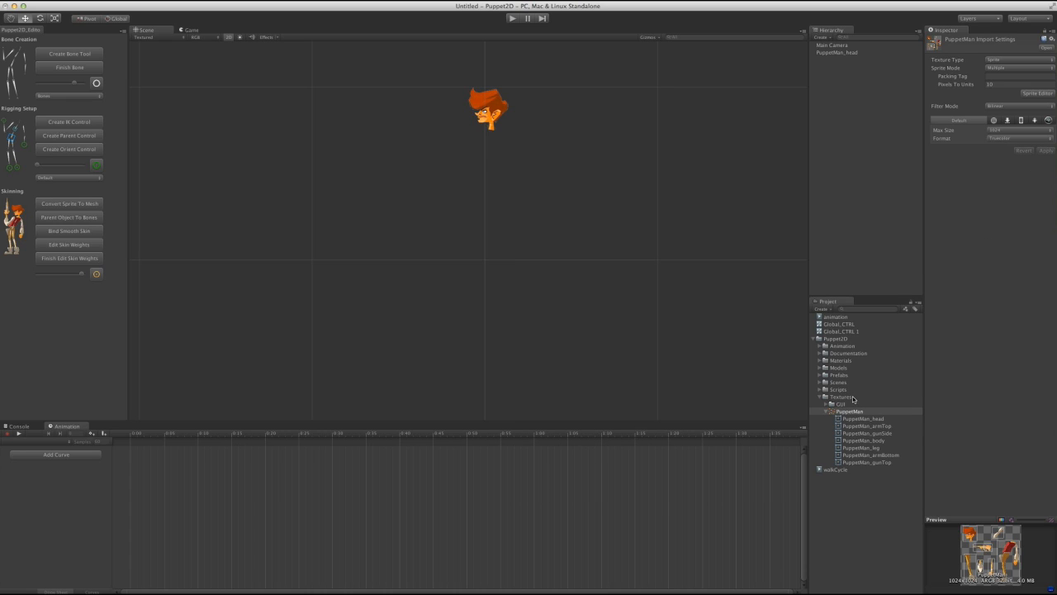
Place the PuppetMan_body sprite below the head and fit PuppetMan_leg at the hips, adjusting its Z position to sit behind the body.
{"action": "left_click", "coordinate": [864, 426]}
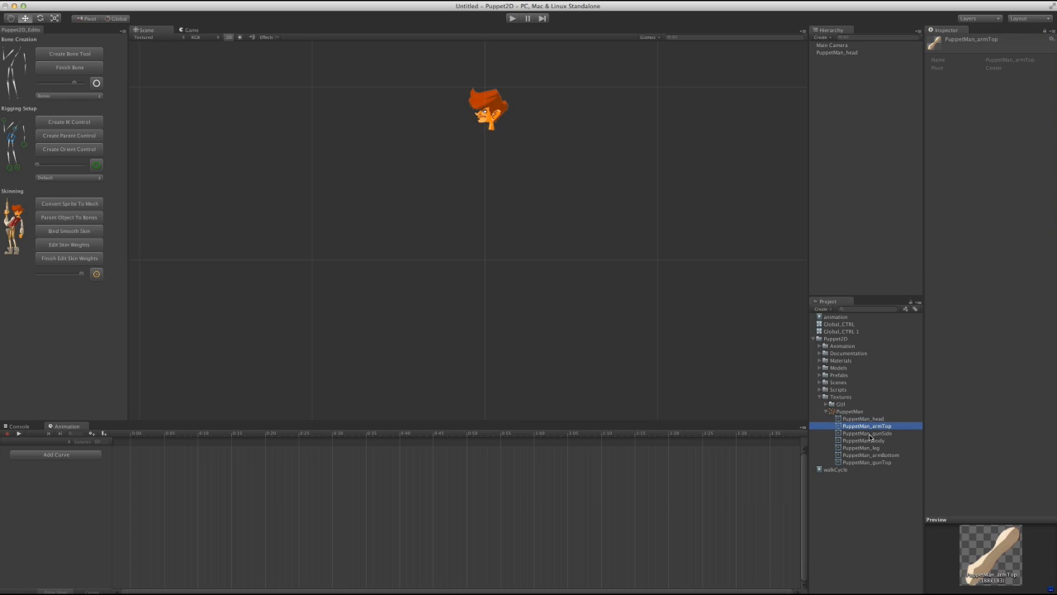
{"action": "left_click_drag", "start_coordinate": [874, 443], "coordinate": [484, 172]}
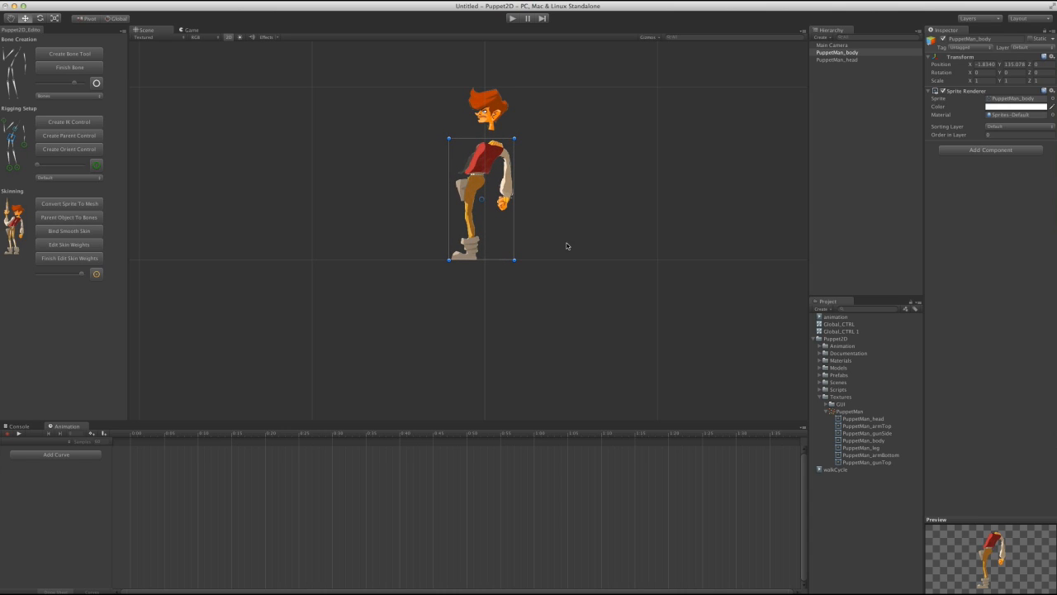
{"action": "left_click_drag", "start_coordinate": [882, 449], "coordinate": [483, 188]}
{"action": "scroll", "coordinate": [513, 237], "scroll_direction": "up", "scroll_amount": 5}
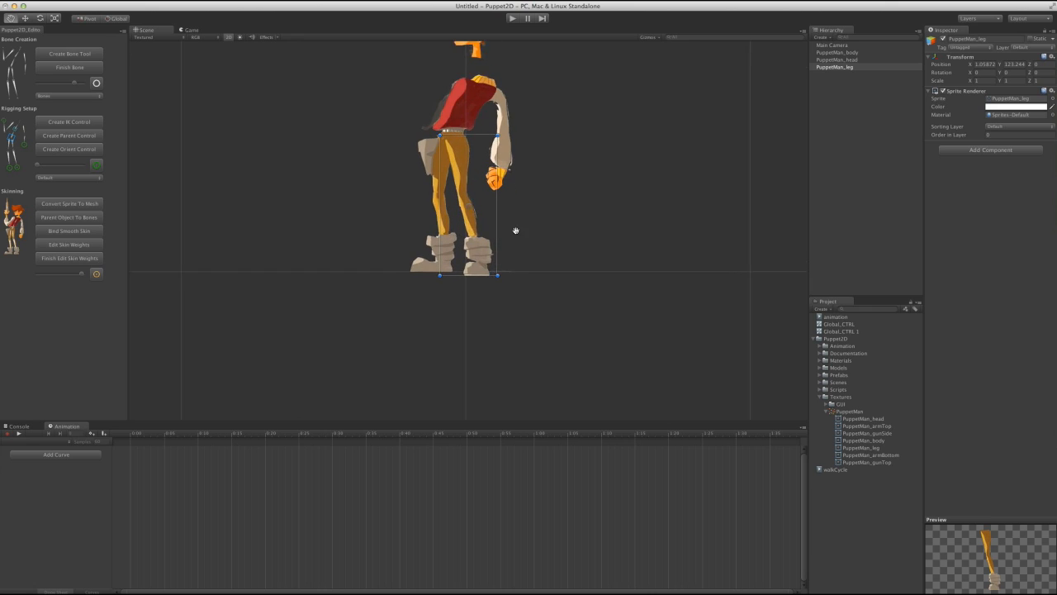
{"action": "left_click_drag", "start_coordinate": [435, 138], "coordinate": [435, 137]}
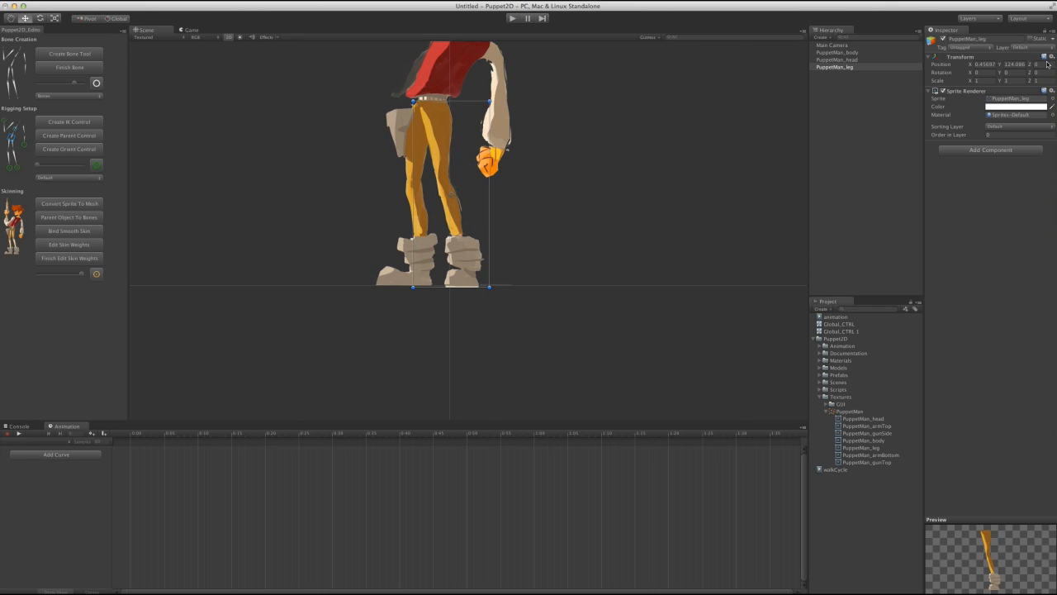
{"action": "left_click_drag", "start_coordinate": [1030, 66], "coordinate": [1039, 67]}
Move the head sprite down onto the body's neck, at about X 4.8, Y 178.4.
{"action": "middle_click_drag", "start_coordinate": [702, 179], "coordinate": [739, 330]}
{"action": "left_click", "coordinate": [502, 116]}
{"action": "left_click_drag", "start_coordinate": [501, 116], "coordinate": [513, 151]}
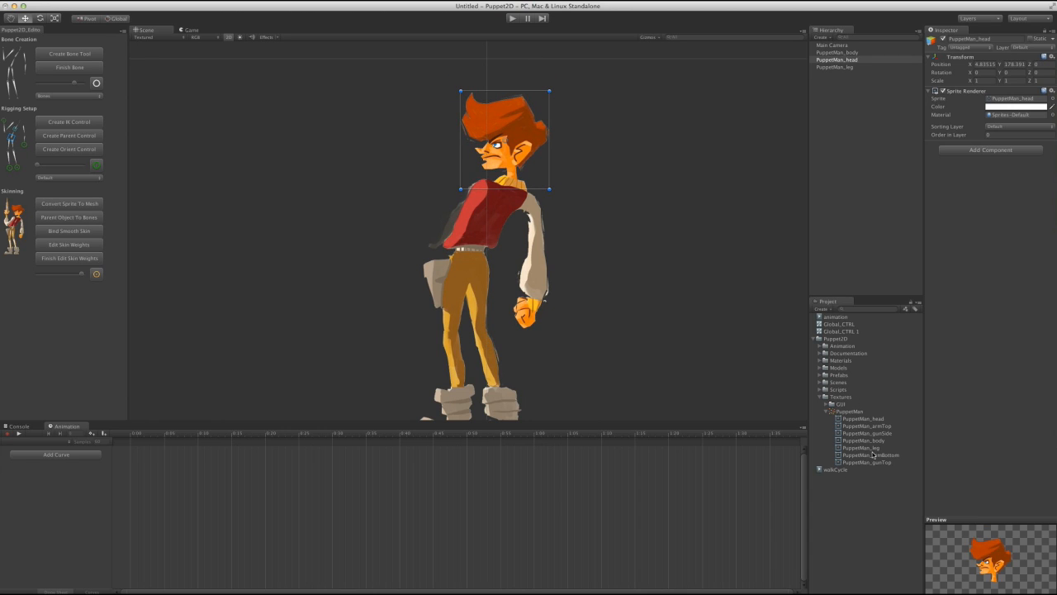
Place the PuppetMan_armTop sprite at the front shoulder and bring its Z position forward to about -0.75.
{"action": "left_click_drag", "start_coordinate": [875, 426], "coordinate": [470, 204]}
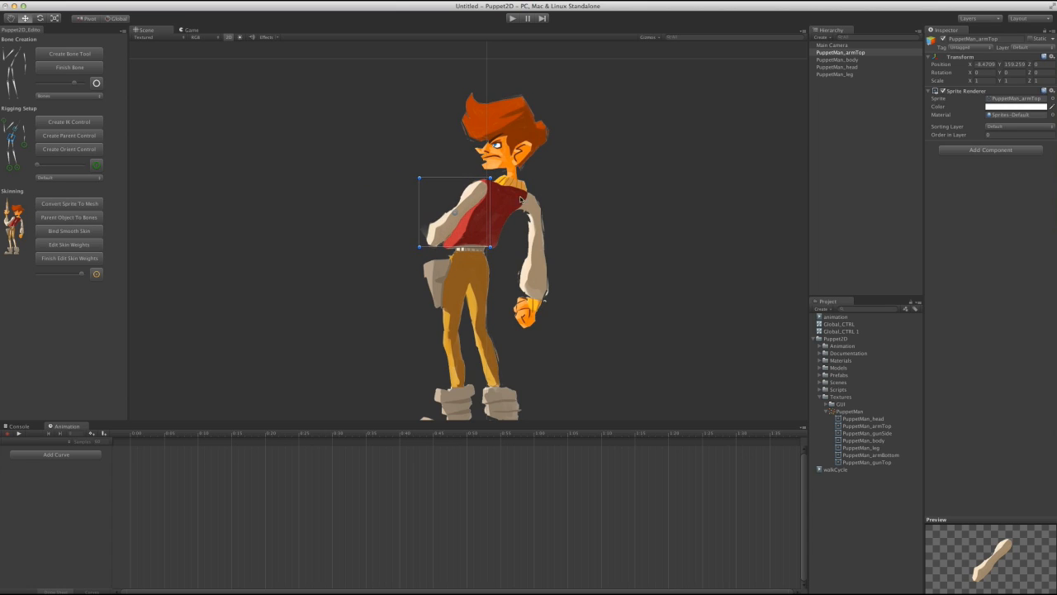
{"action": "mouse_move", "coordinate": [1027, 66]}
{"action": "left_mouse_down"}
{"action": "mouse_move", "coordinate": [1043, 66]}
{"action": "mouse_move", "coordinate": [1019, 67]}
{"action": "left_mouse_up"}
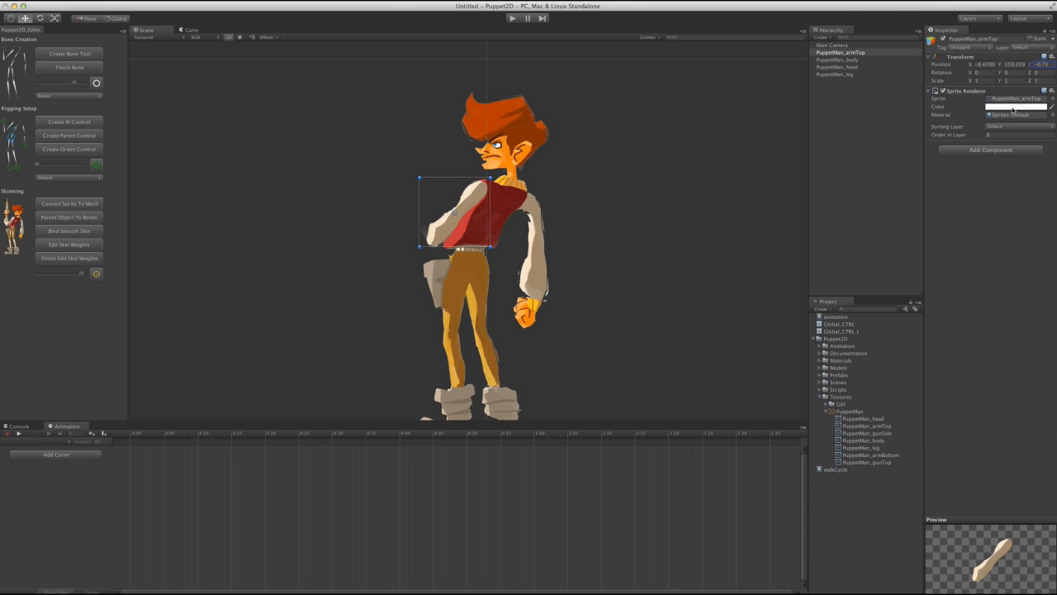
Add the PuppetMan_gunTop and PuppetMan_armBottom sprites, joining the forearm to the elbow and the gun hand to its wrist.
{"action": "left_click", "coordinate": [883, 463]}
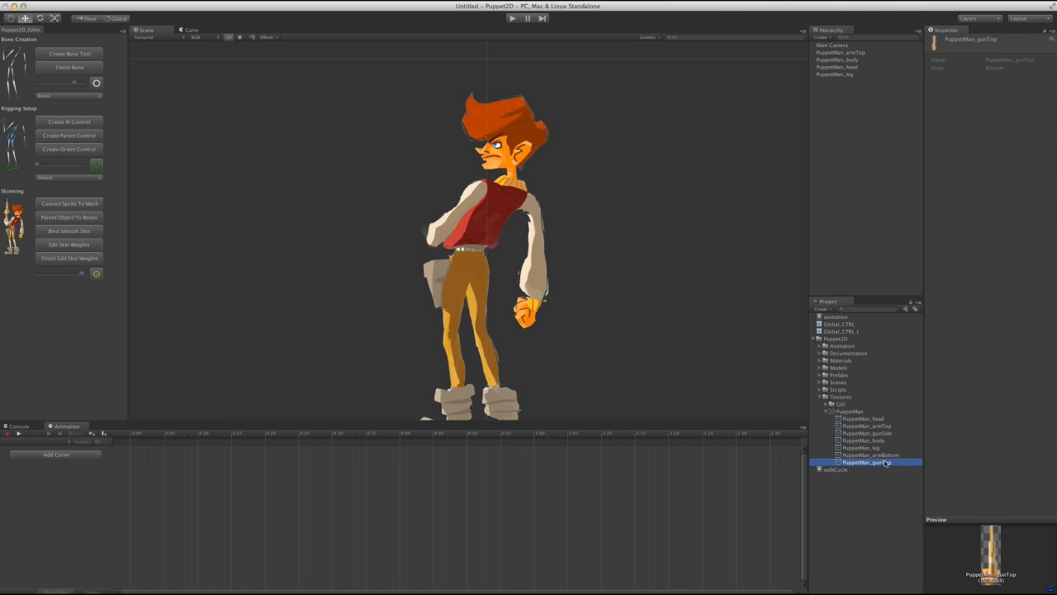
{"action": "left_click_drag", "start_coordinate": [866, 456], "coordinate": [377, 159]}
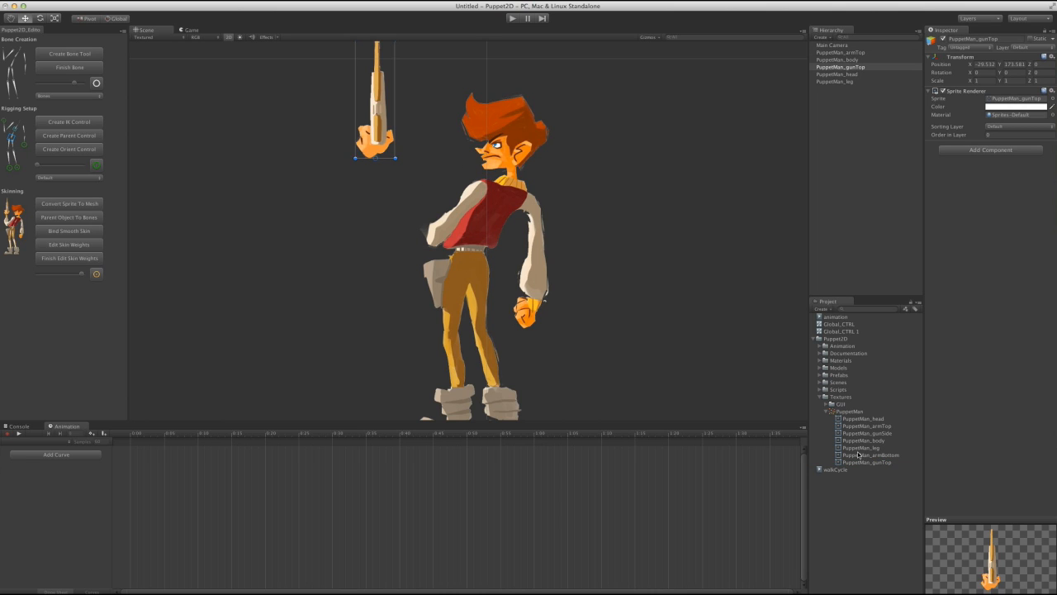
{"action": "left_click_drag", "start_coordinate": [872, 459], "coordinate": [429, 204]}
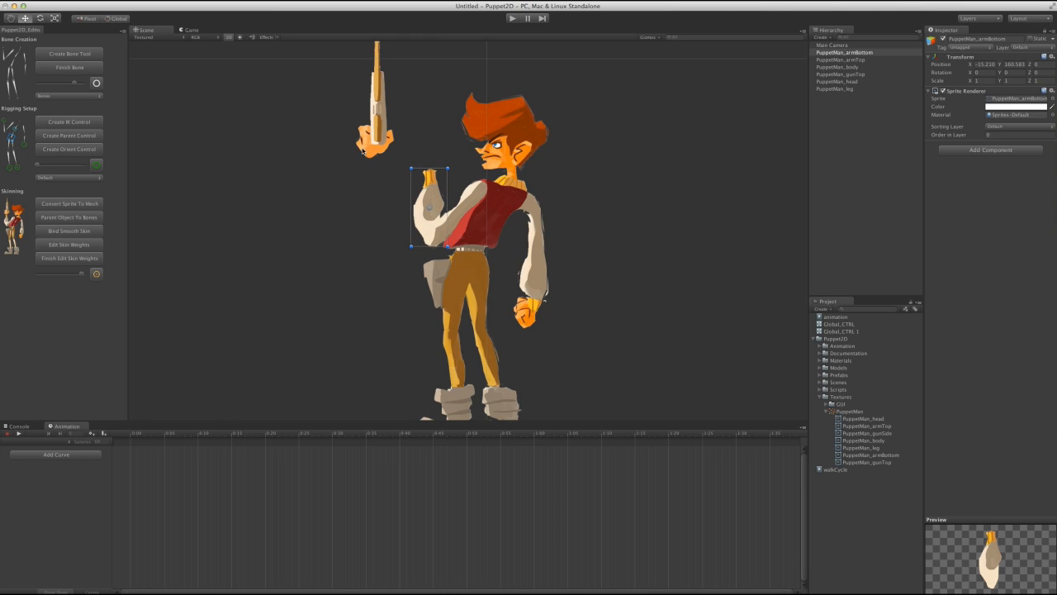
{"action": "left_click", "coordinate": [405, 150]}
{"action": "left_click_drag", "start_coordinate": [404, 149], "coordinate": [432, 167]}
{"action": "left_click", "coordinate": [585, 277]}
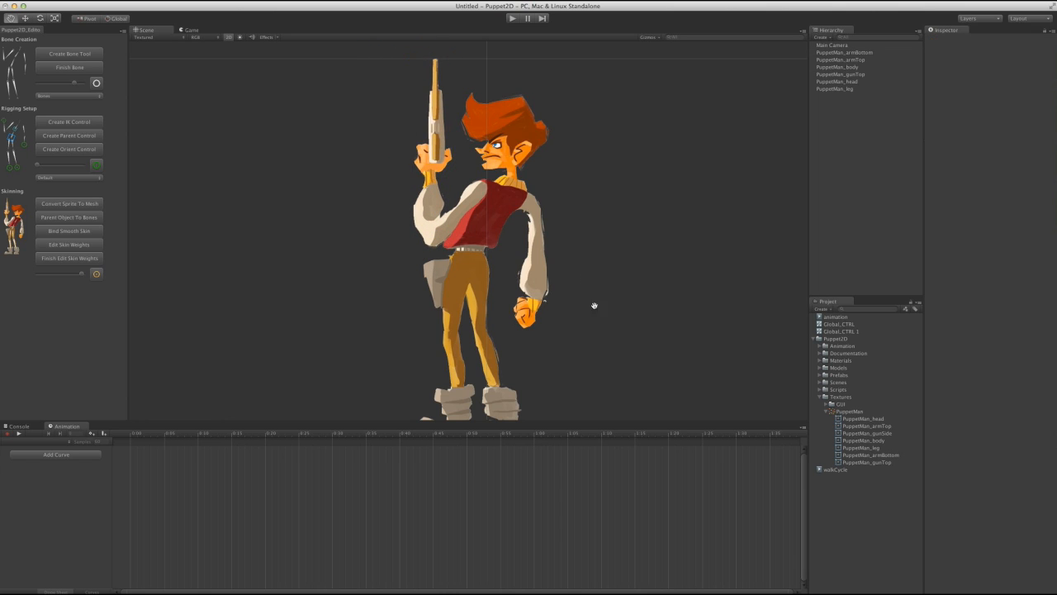
Select all six PuppetMan sprites and assign them to the Player layer.
{"action": "right_click_drag", "start_coordinate": [593, 305], "coordinate": [421, 278], "text": "alt"}
{"action": "middle_click_drag", "start_coordinate": [421, 278], "coordinate": [424, 274]}
{"action": "left_click_drag", "start_coordinate": [328, 77], "coordinate": [636, 456]}
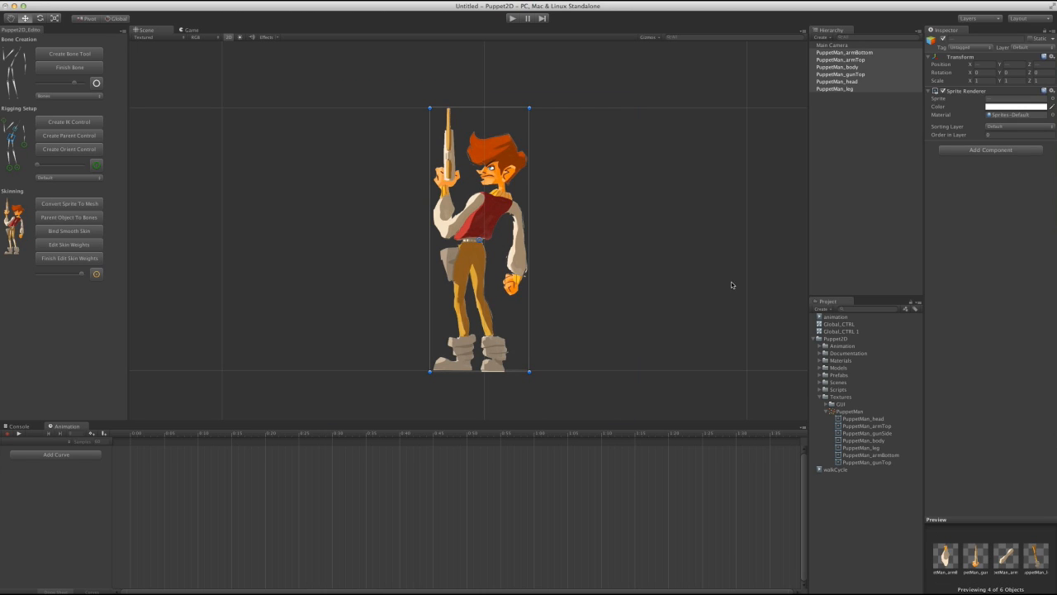
{"action": "left_click", "coordinate": [1045, 48]}
{"action": "left_click", "coordinate": [1030, 77]}
{"action": "left_click", "coordinate": [545, 313]}
Check the layer assigned to the PuppetMan sprites and lock the Player layer against selection in the scene.
{"action": "left_click", "coordinate": [492, 207]}
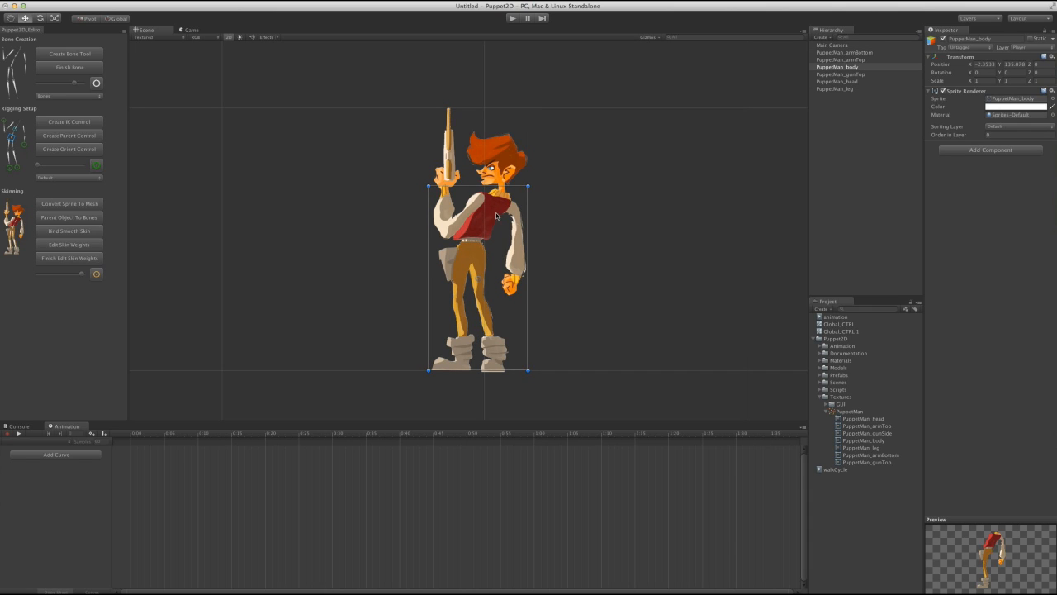
{"action": "left_click_drag", "start_coordinate": [341, 58], "coordinate": [701, 419]}
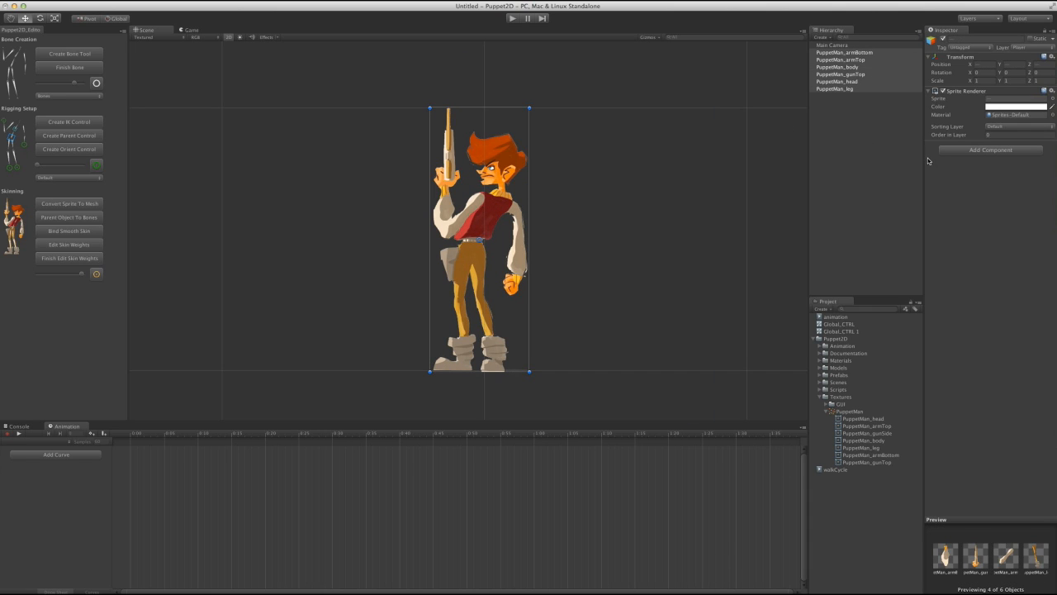
{"action": "left_click", "coordinate": [1023, 48]}
{"action": "left_click", "coordinate": [998, 17]}
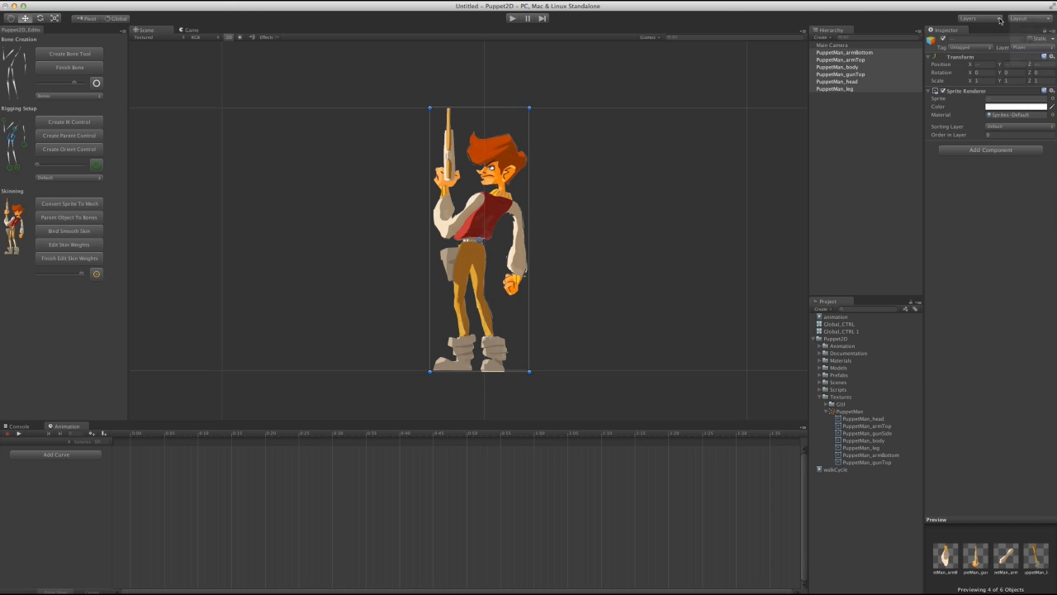
{"action": "left_click", "coordinate": [998, 17]}
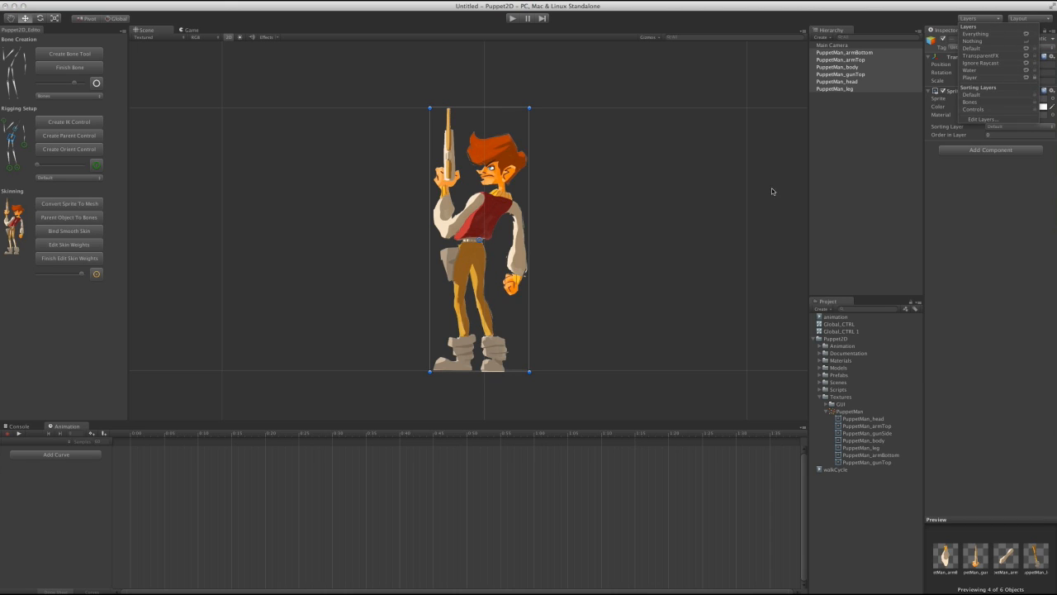
{"action": "left_click", "coordinate": [682, 176]}
{"action": "left_click", "coordinate": [356, 137]}
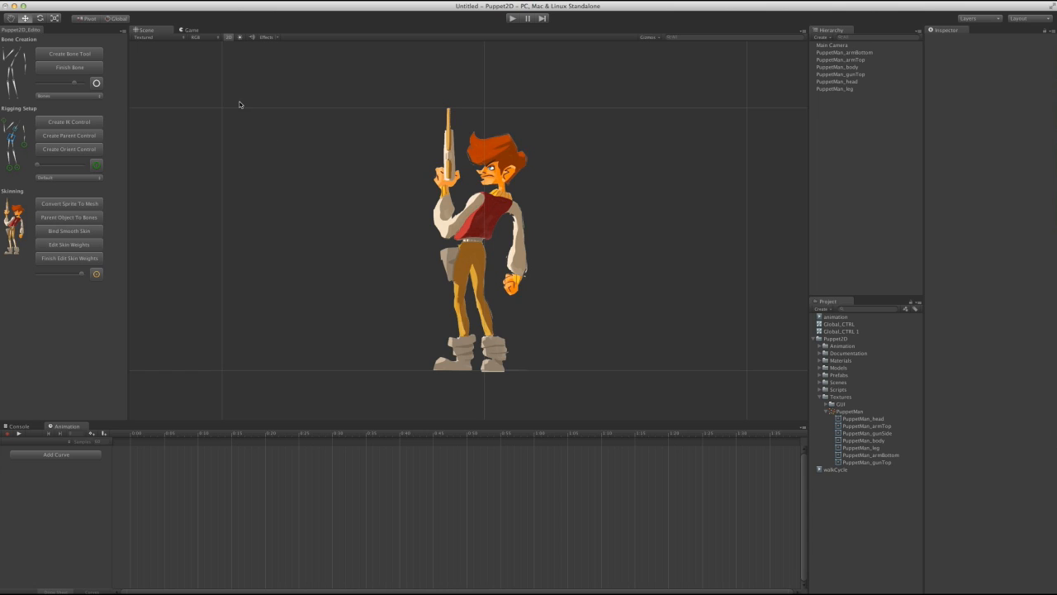
Create a Puppet2D bone chain running from the hips through the chest to the base of the neck.
{"action": "left_click", "coordinate": [72, 55]}
{"action": "scroll", "coordinate": [422, 260], "scroll_direction": "up", "scroll_amount": 3}
{"action": "middle_click_drag", "start_coordinate": [447, 293], "coordinate": [426, 274]}
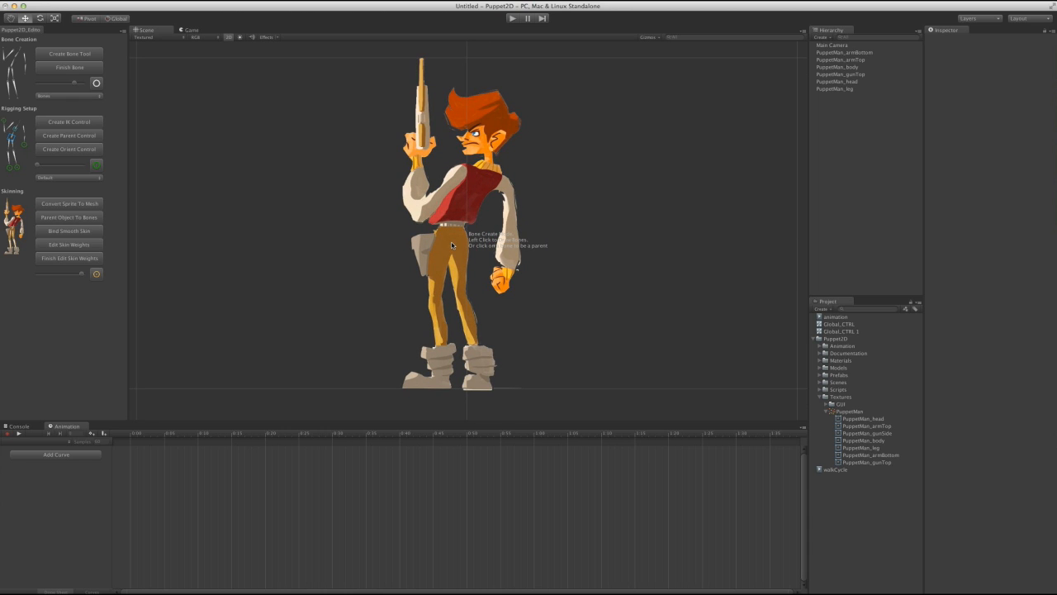
{"action": "left_click", "coordinate": [452, 245]}
{"action": "left_click", "coordinate": [472, 197]}
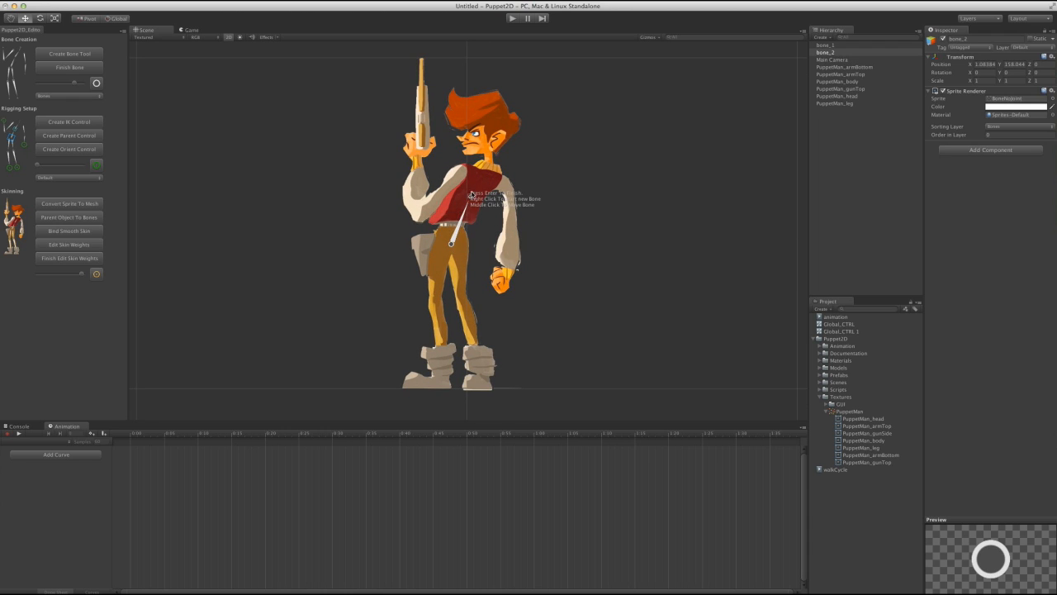
{"action": "left_click", "coordinate": [487, 171]}
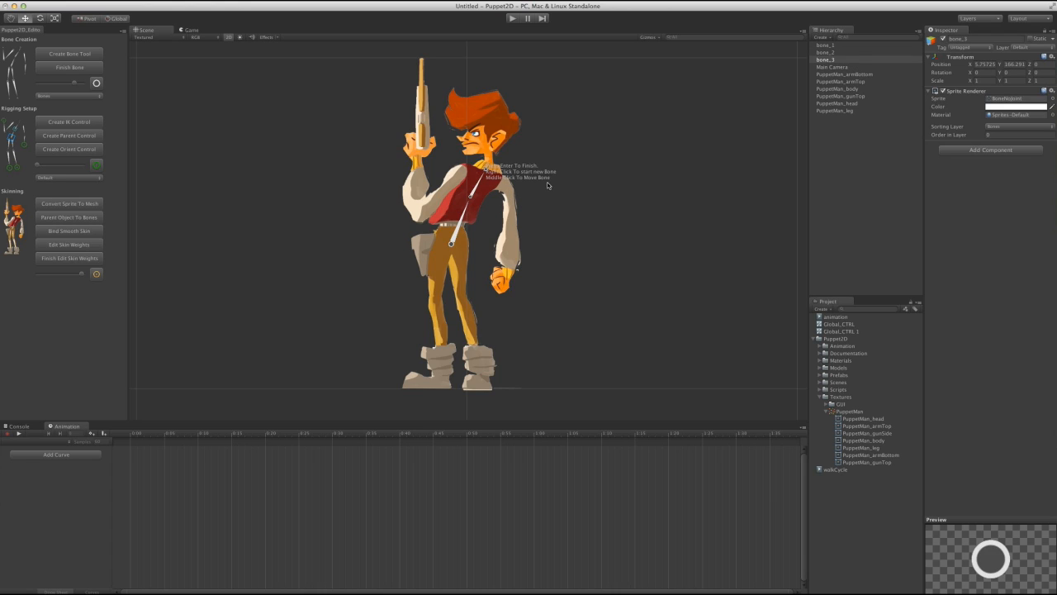
{"action": "key", "text": "Return"}
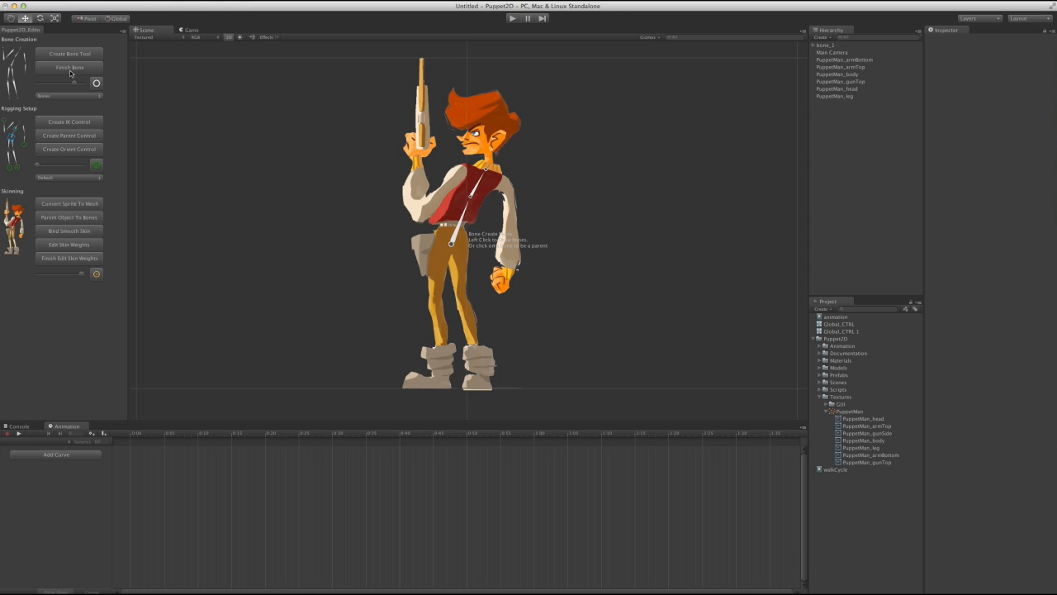
Add an arm bone chain parented to the chest bone, from the hanging arm's shoulder through its elbow to the wrist.
{"action": "left_click", "coordinate": [472, 195]}
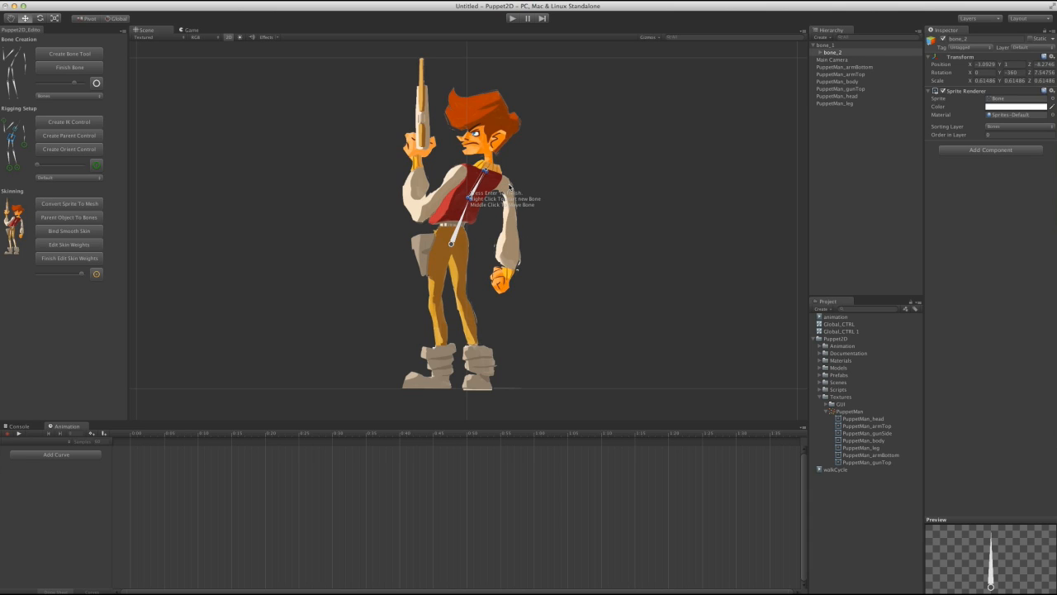
{"action": "left_click", "coordinate": [507, 189]}
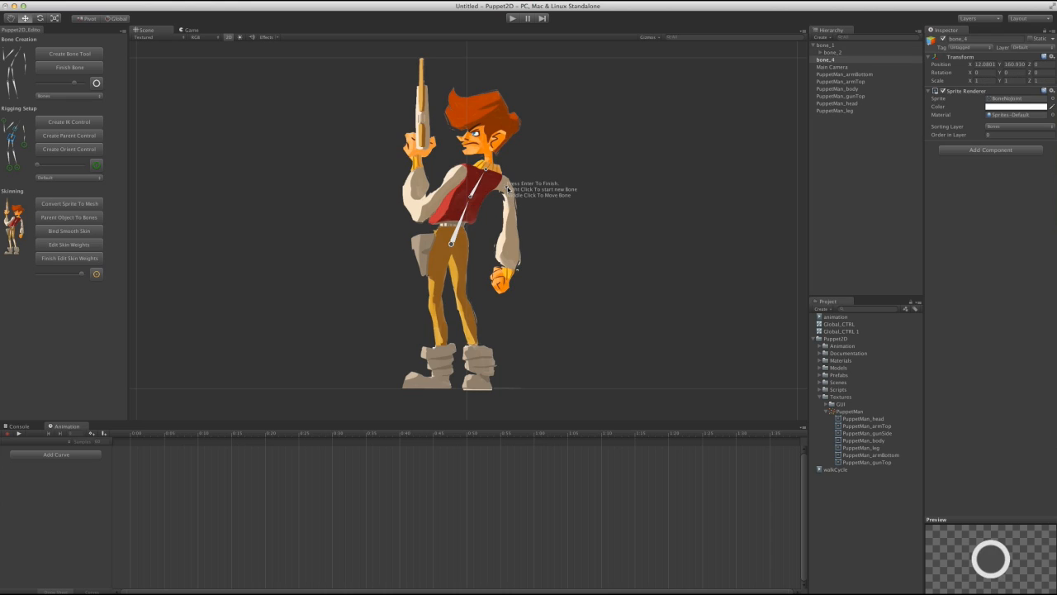
{"action": "left_click", "coordinate": [513, 234]}
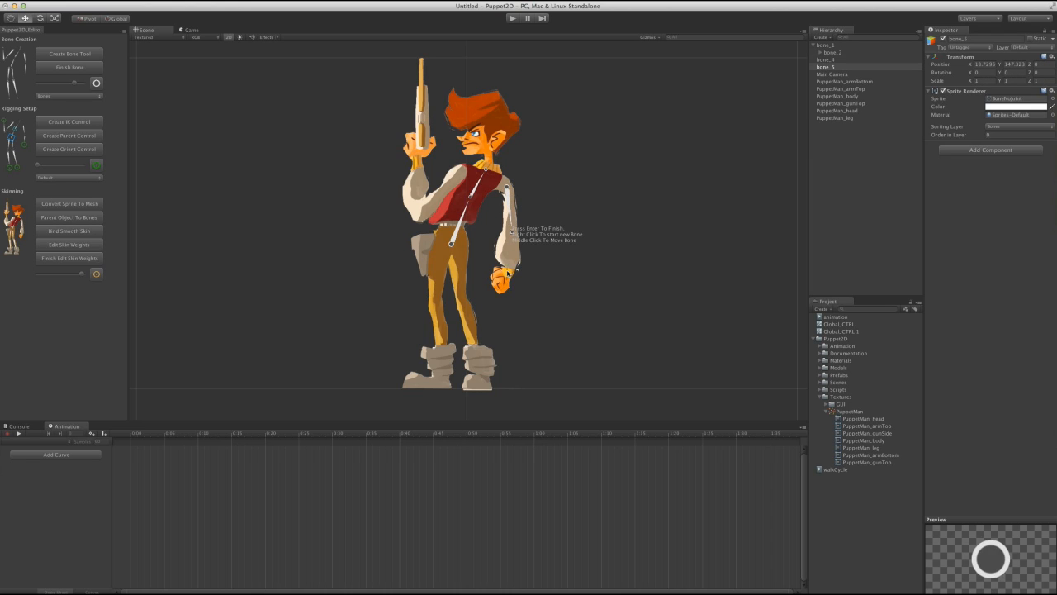
{"action": "key", "text": "Return"}
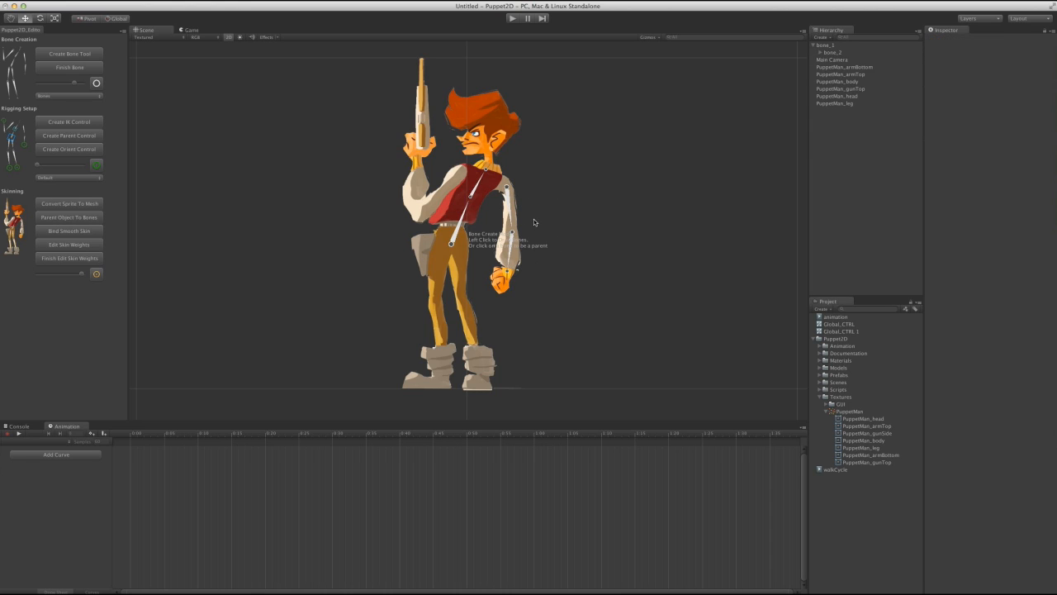
Add a chest-parented bone chain along the gun arm to its wrist, and extend the neck joint with a bone towards the head.
{"action": "left_click", "coordinate": [472, 192]}
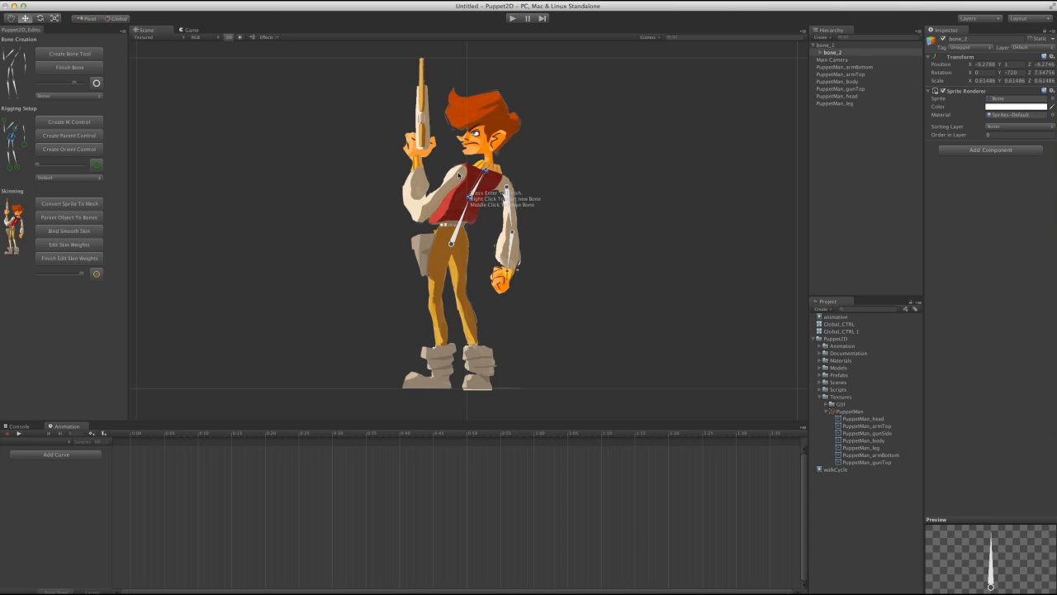
{"action": "left_click", "coordinate": [458, 175]}
{"action": "left_click", "coordinate": [419, 216]}
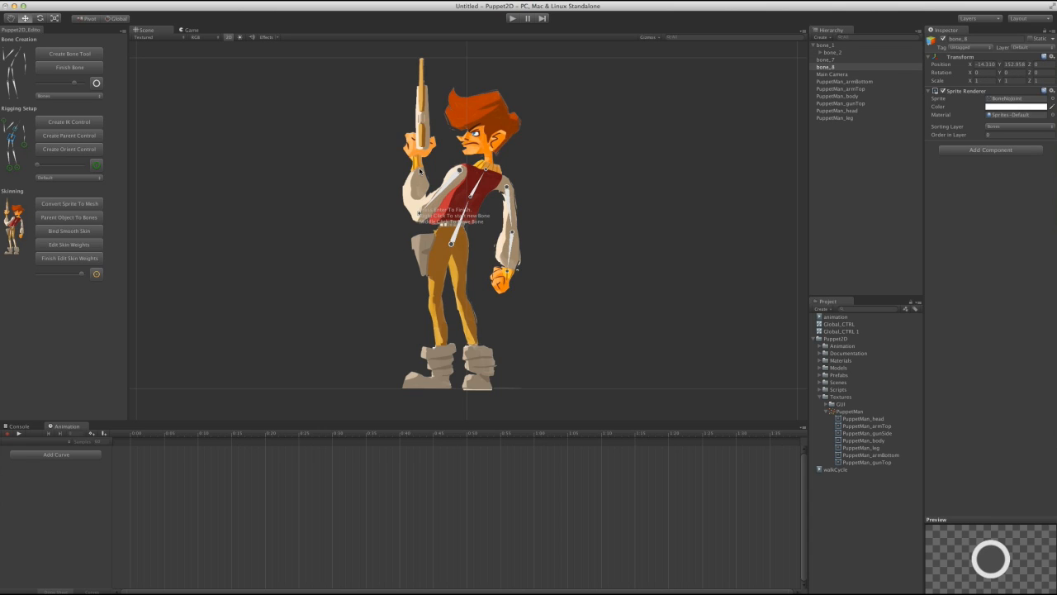
{"action": "key", "text": "Return"}
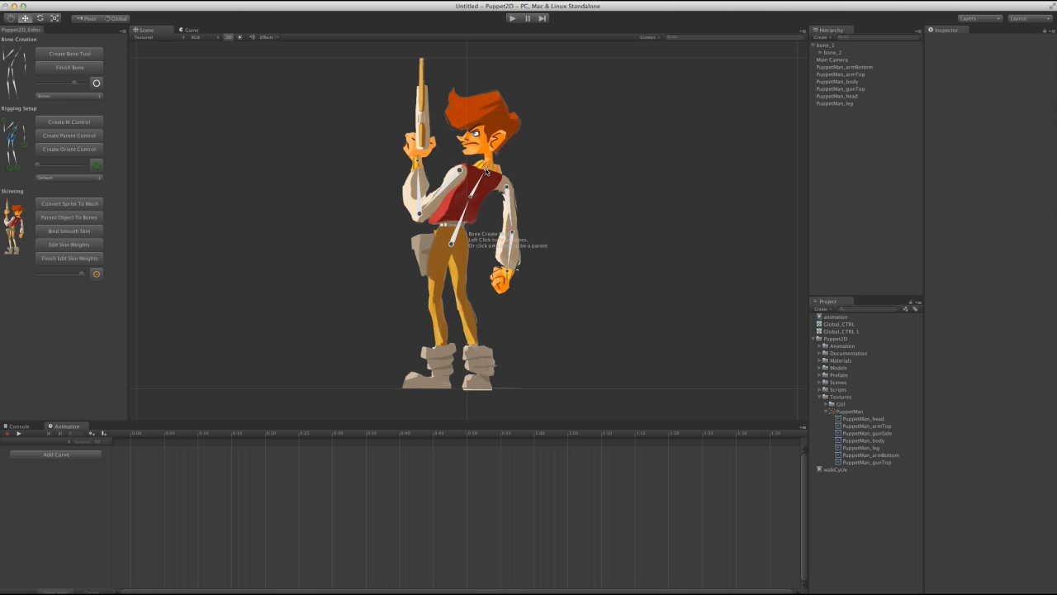
{"action": "left_click", "coordinate": [487, 171]}
{"action": "key", "text": "Return"}
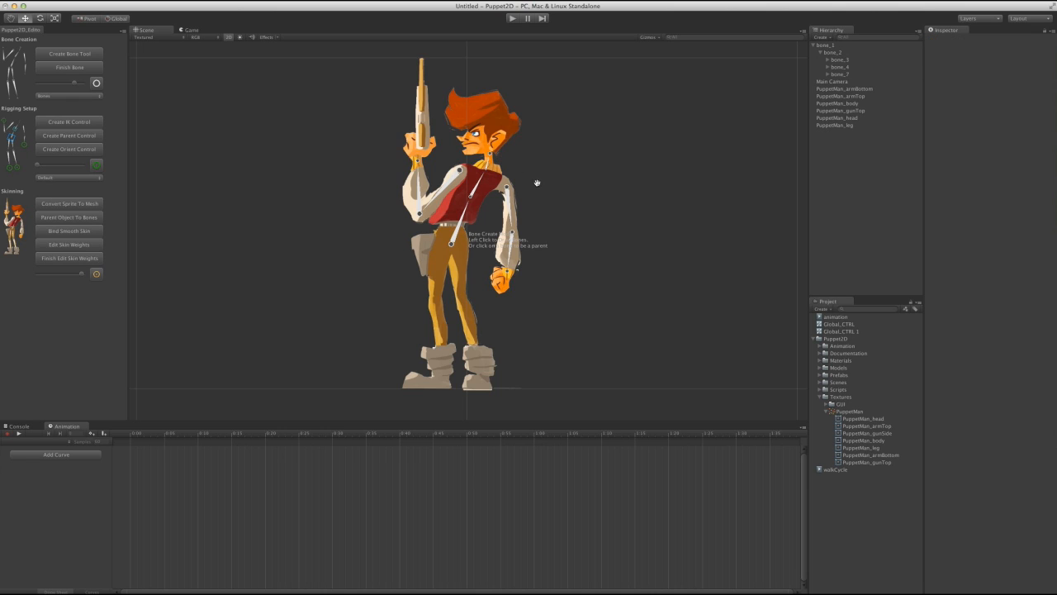
Add a leg bone chain parented to the hip bone, from thigh through knee to ankle of the leg below the hanging arm.
{"action": "left_click", "coordinate": [453, 241]}
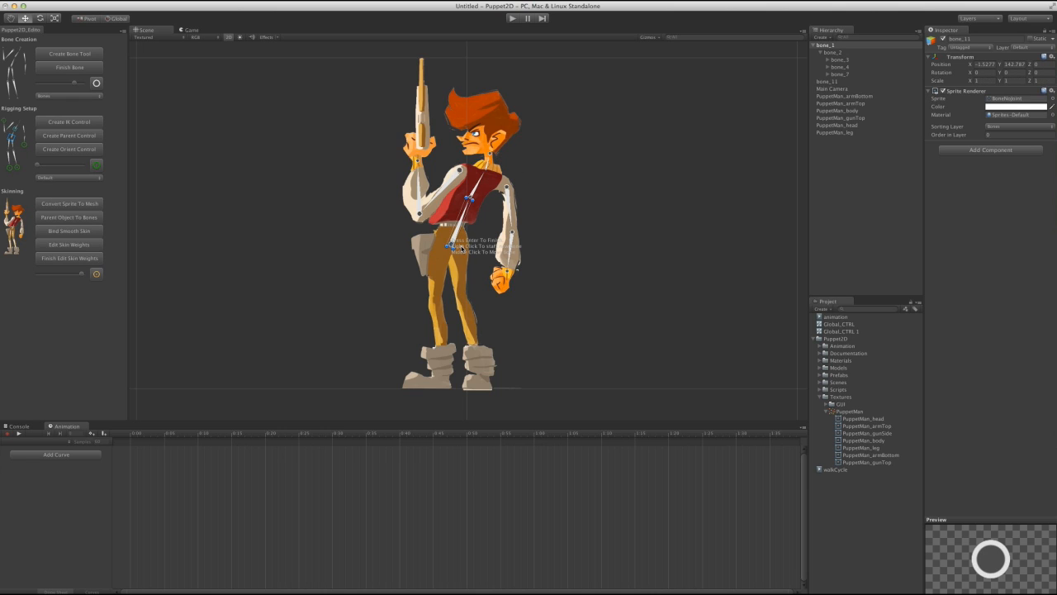
{"action": "left_click", "coordinate": [463, 309]}
{"action": "left_click", "coordinate": [481, 373]}
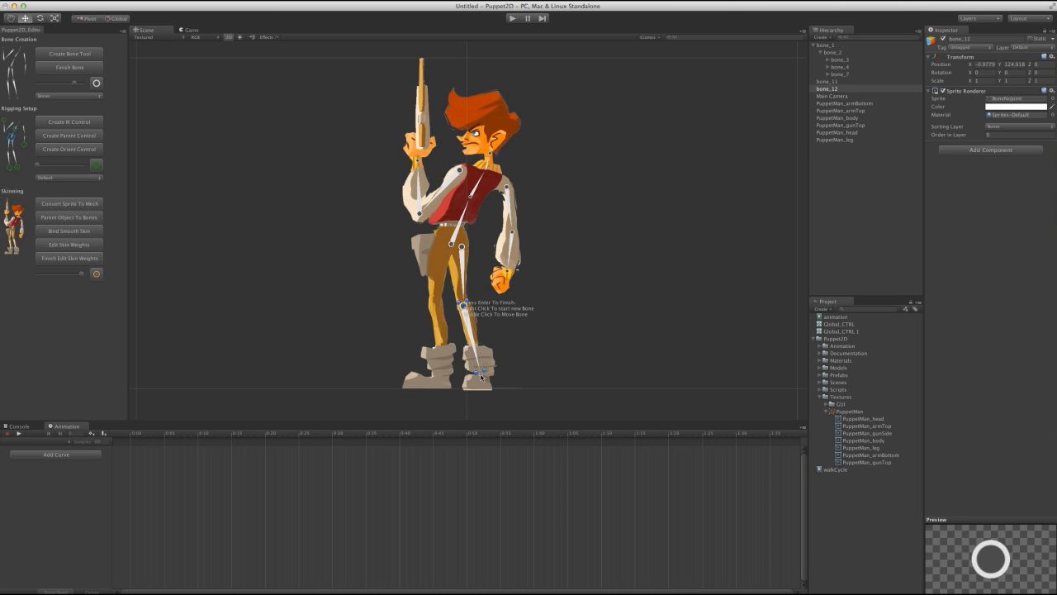
{"action": "key", "text": "Return"}
Add a second hip-parented bone chain through the thigh, knee and ankle of the leg on the holster side.
{"action": "left_click", "coordinate": [437, 240]}
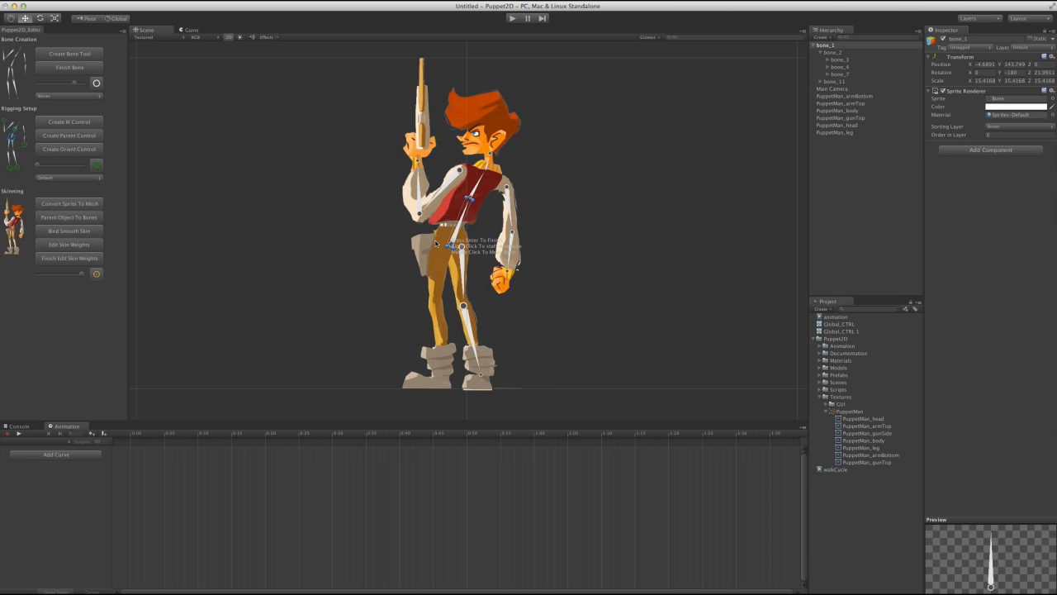
{"action": "left_click", "coordinate": [437, 305]}
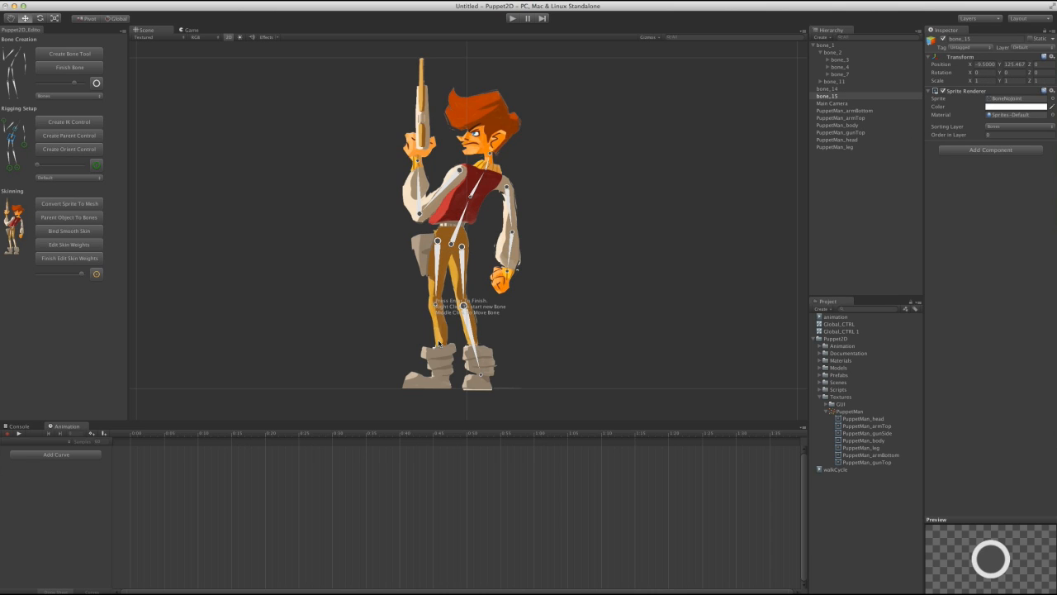
{"action": "left_click", "coordinate": [443, 377]}
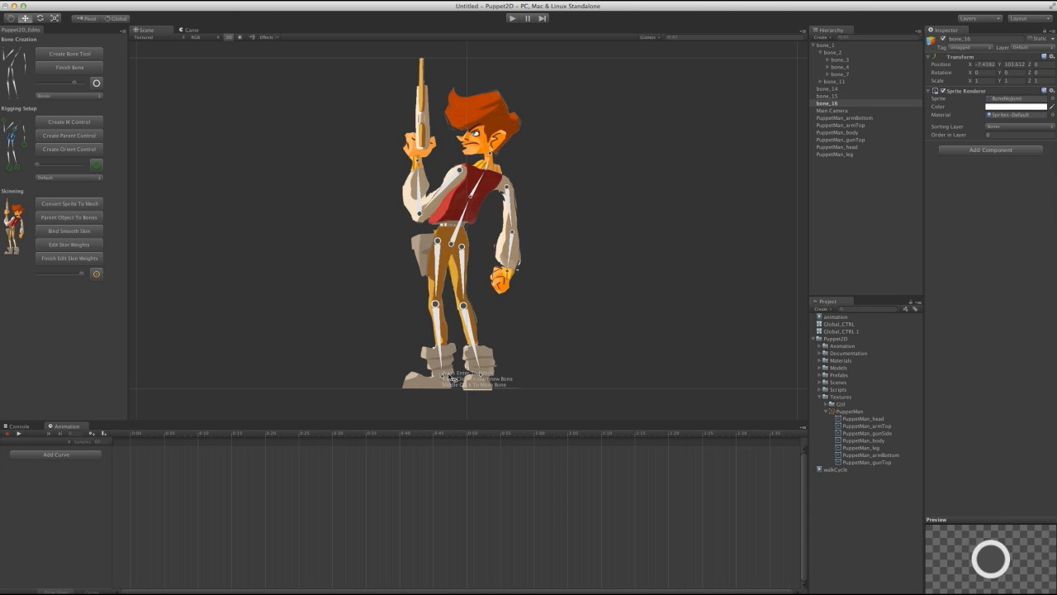
{"action": "key", "text": "Return"}
Expand the whole bone hierarchy and rename the root bone bone_1 to Hip.
{"action": "scroll", "coordinate": [544, 287], "scroll_direction": "up", "scroll_amount": 3}
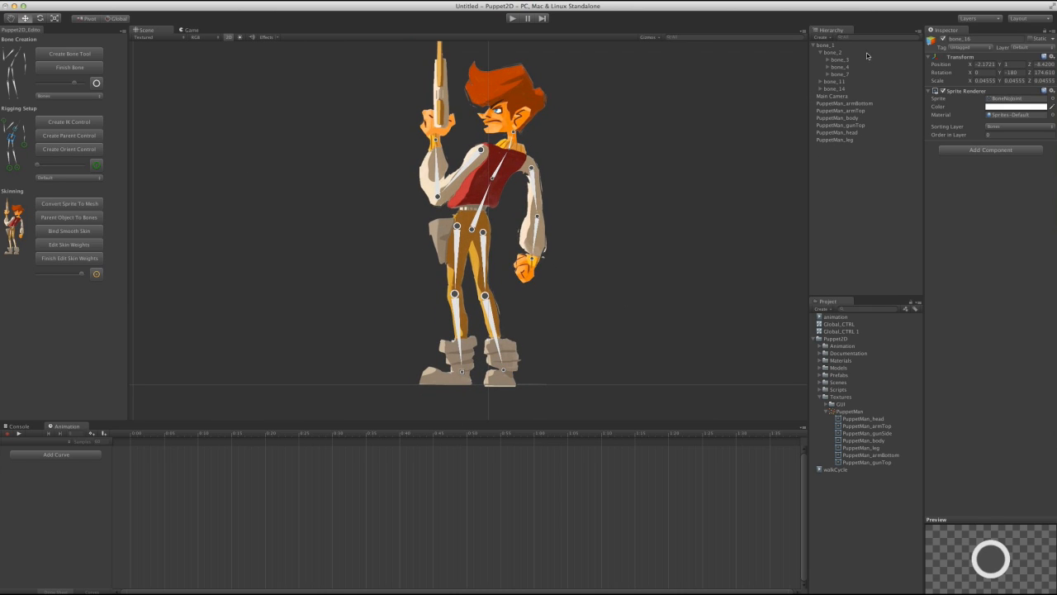
{"action": "key", "text": "q"}
{"action": "left_click", "coordinate": [816, 49], "text": "alt"}
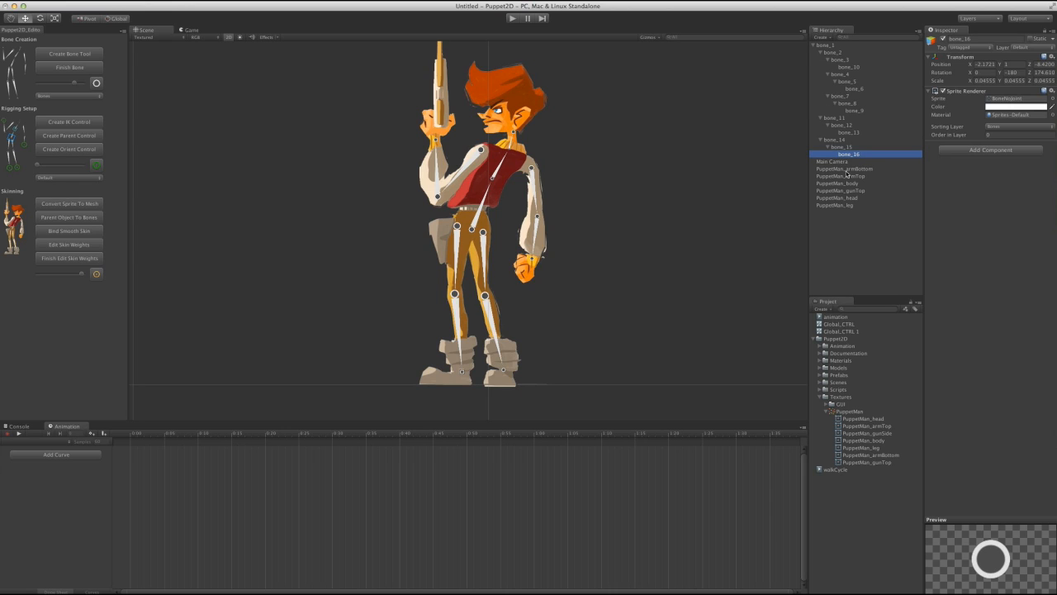
{"action": "left_click", "coordinate": [824, 47]}
{"action": "key", "text": "Return"}
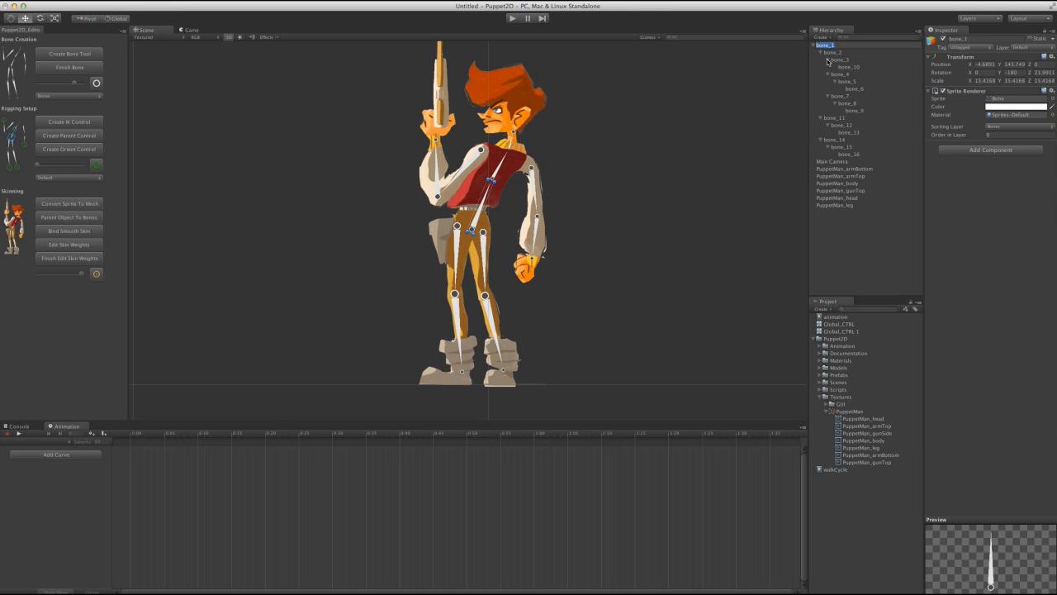
{"action": "type", "text": "Hip"}
{"action": "key", "text": "Return"}
Rename the chest bone bone_2 to spine.
{"action": "left_click", "coordinate": [840, 54]}
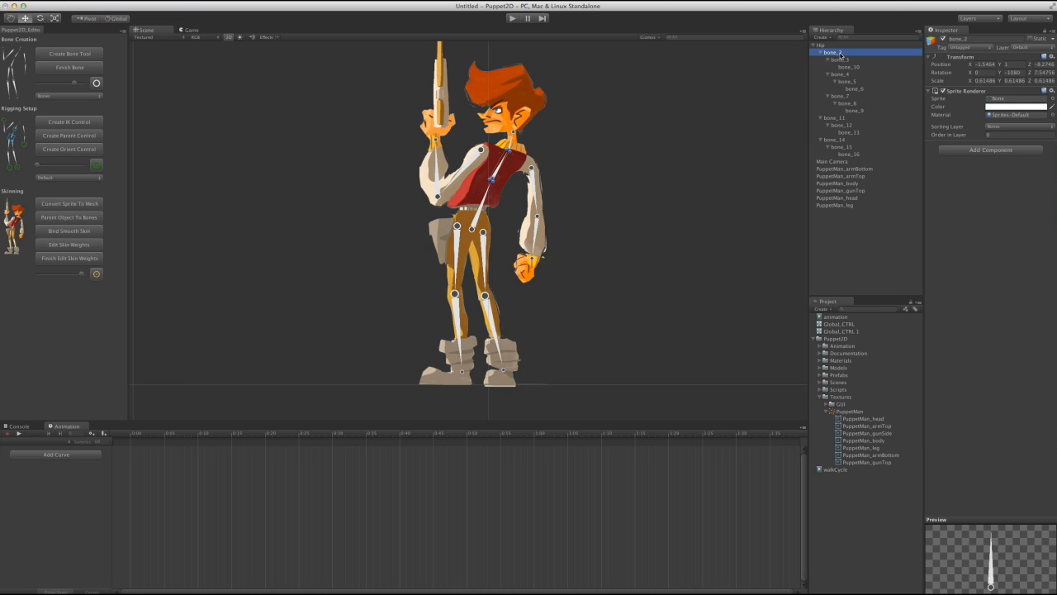
{"action": "key", "text": "Return"}
{"action": "type", "text": "S"}
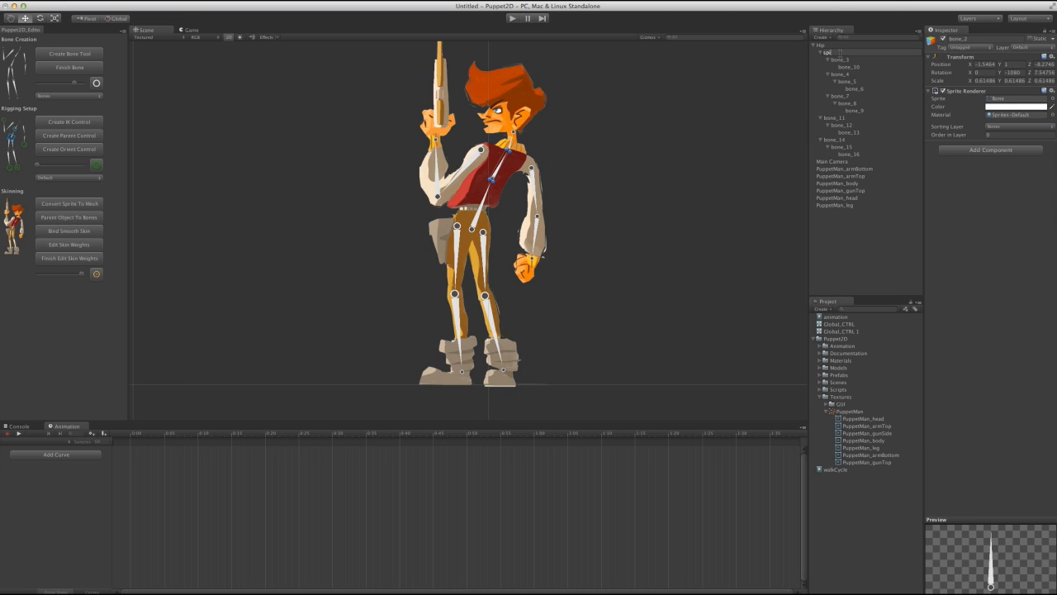
{"action": "type", "text": "pine"}
{"action": "key", "text": "Return"}
Rename bone_11, the thigh bone of the leg below the hanging arm, to legR.
{"action": "left_click", "coordinate": [837, 52]}
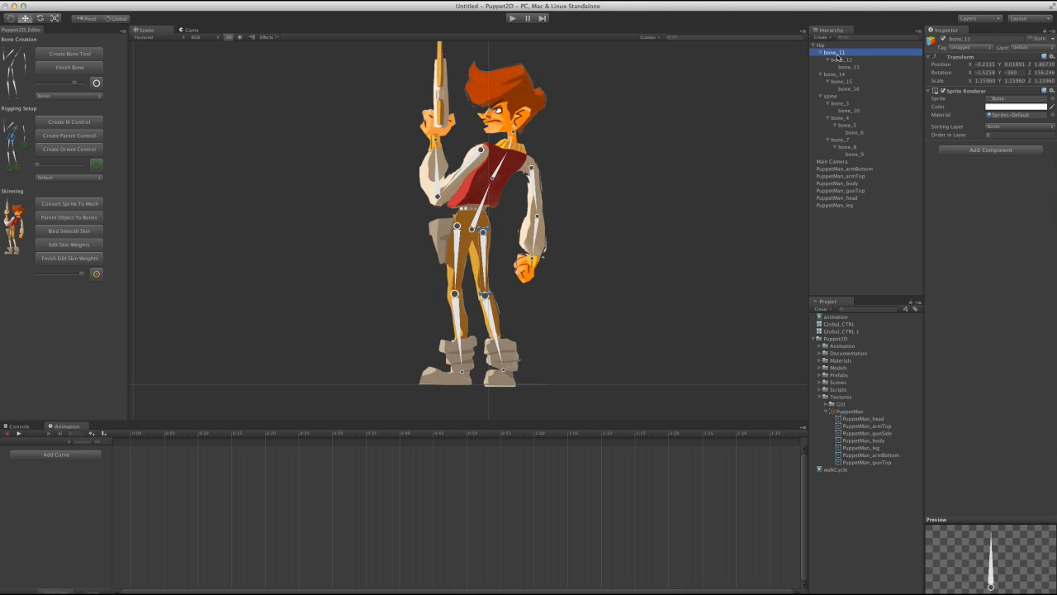
{"action": "key", "text": "e"}
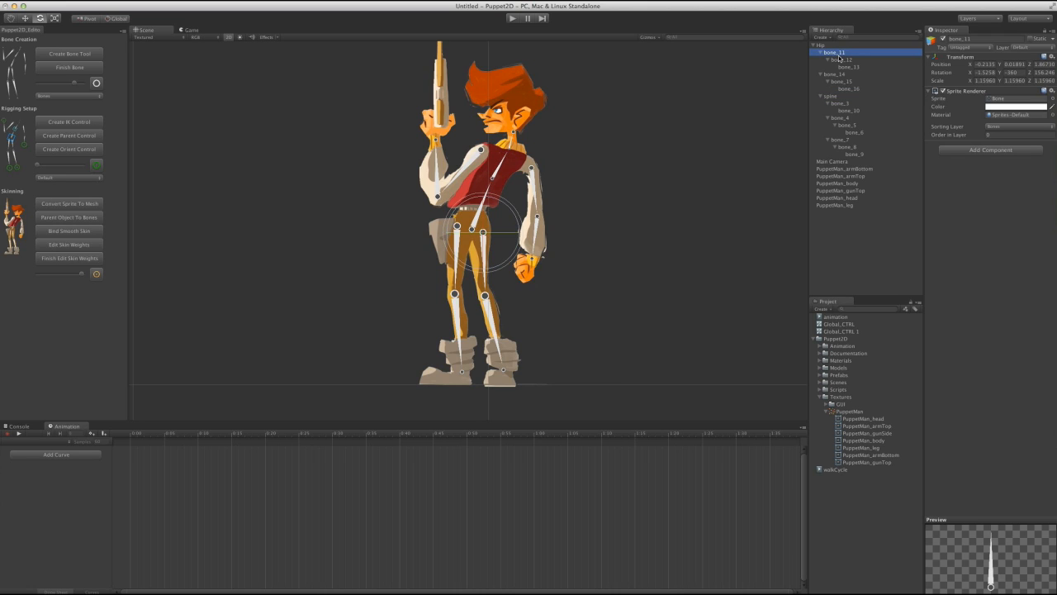
{"action": "key", "text": "Return"}
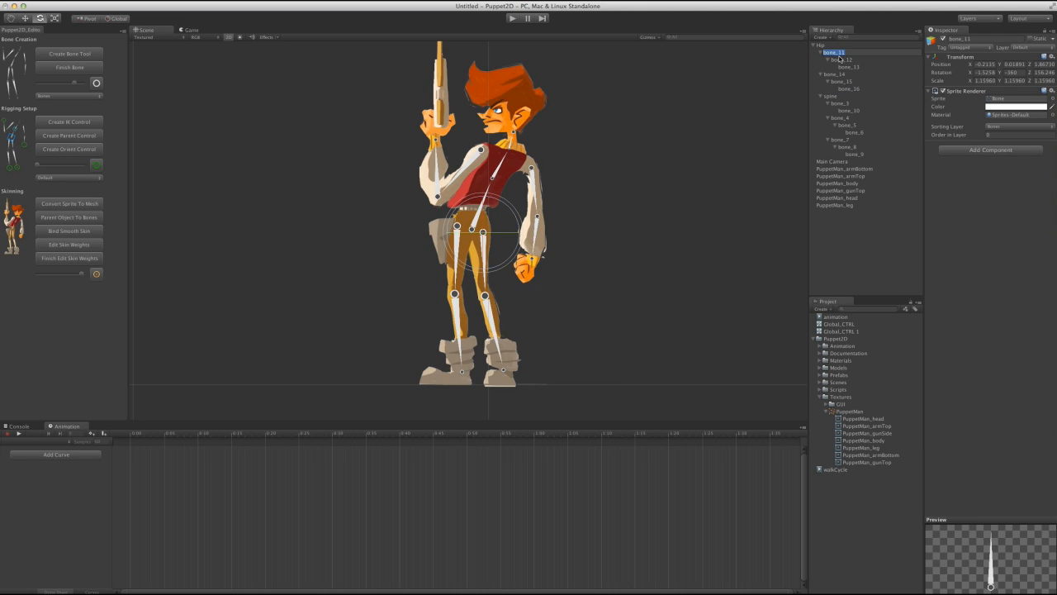
{"action": "left_click", "coordinate": [850, 55]}
{"action": "left_click_drag", "start_coordinate": [850, 52], "coordinate": [820, 49]}
{"action": "left_click", "coordinate": [836, 62]}
{"action": "left_click", "coordinate": [835, 54]}
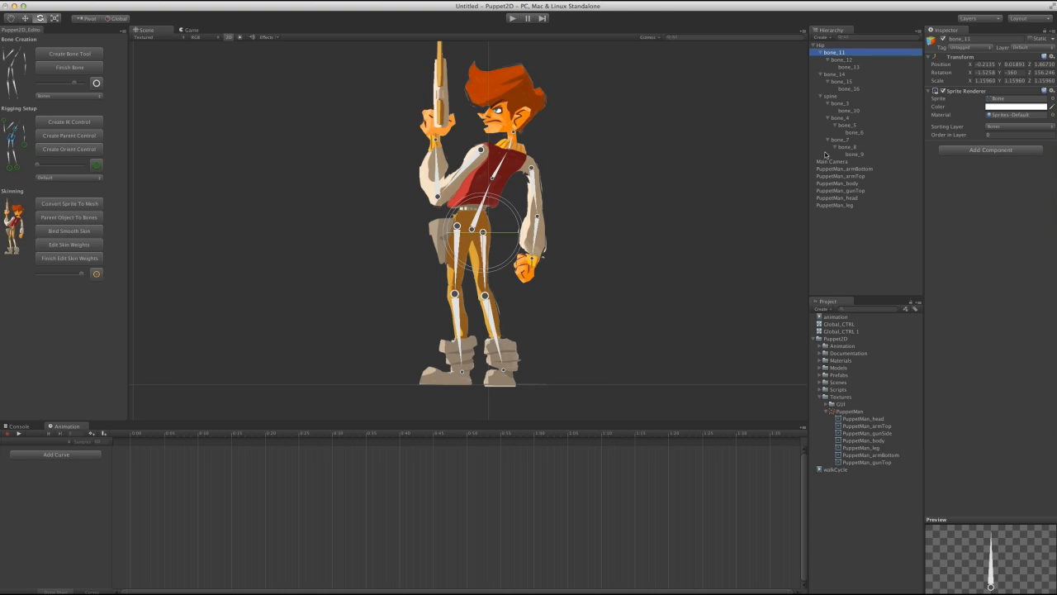
{"action": "key", "text": "Return"}
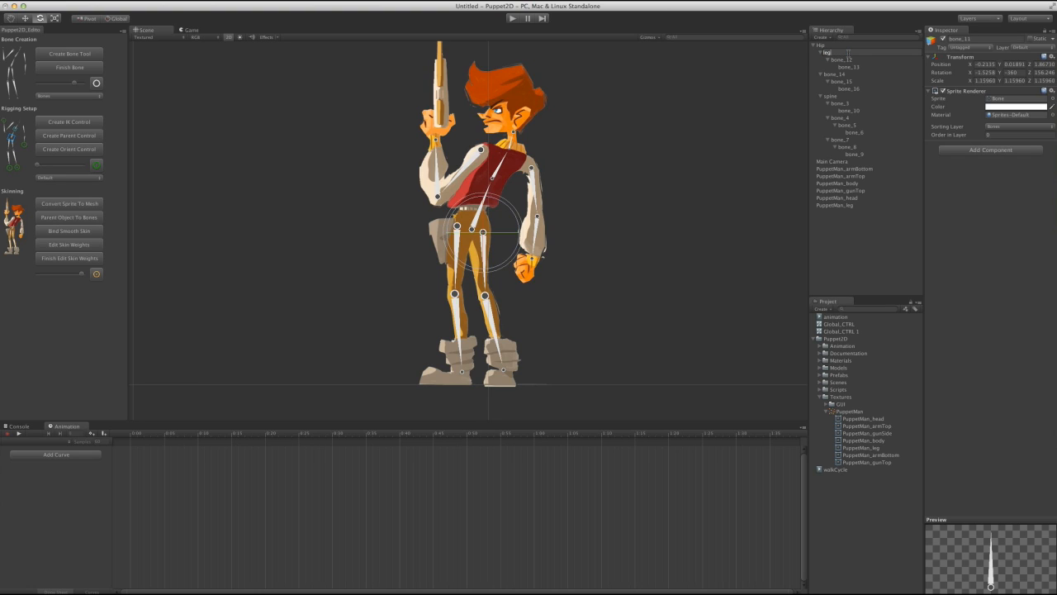
{"action": "key", "text": "Return"}
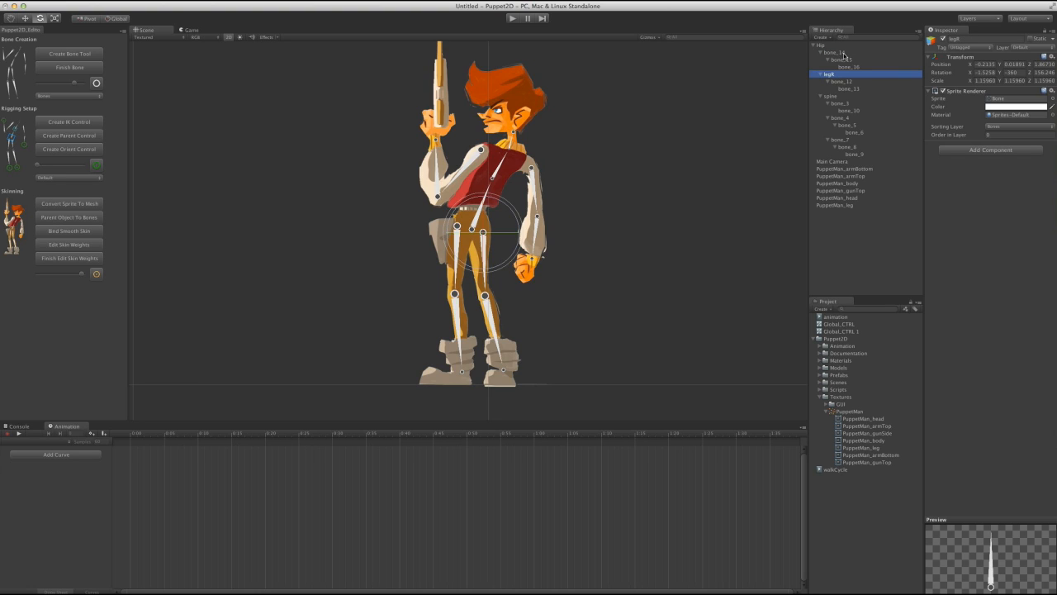
Rename bone_14, the thigh bone on the holster side, to legL.
{"action": "left_click", "coordinate": [833, 52]}
{"action": "key", "text": "Return"}
{"action": "type", "text": "legL"}
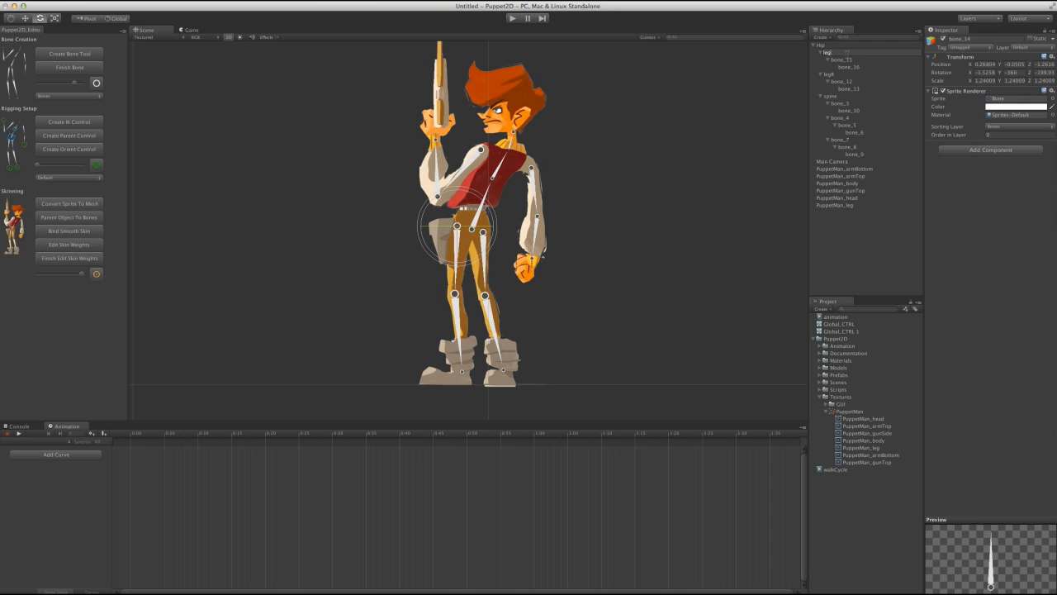
{"action": "key", "text": "Return"}
Rename the two bones under legL, bone_15 to kneeL and bone_16 to footL.
{"action": "left_click", "coordinate": [843, 60]}
{"action": "key", "text": "Return"}
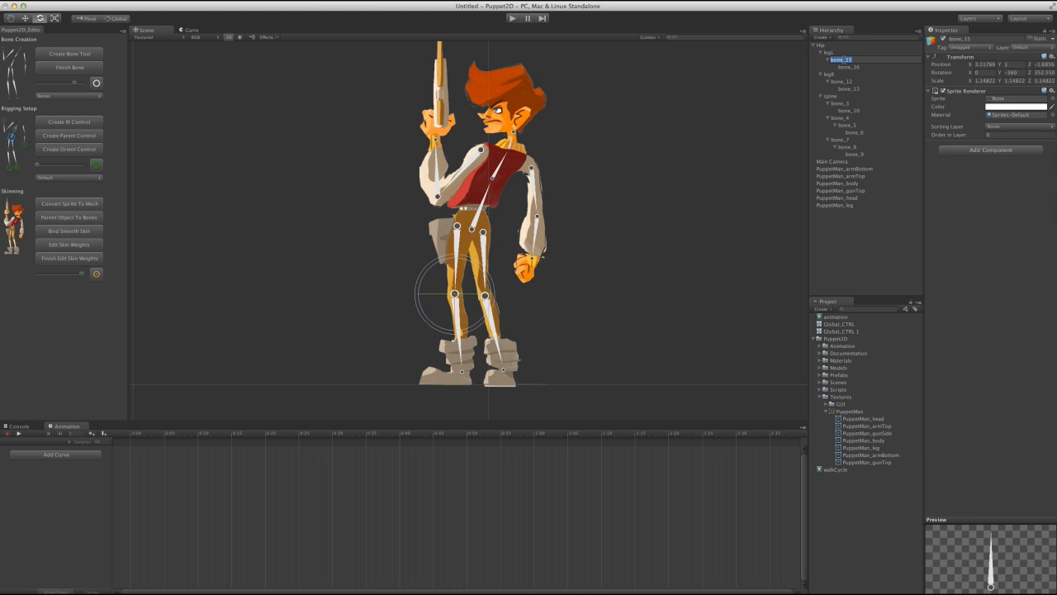
{"action": "type", "text": "kneeL"}
{"action": "key", "text": "Return"}
{"action": "left_click", "coordinate": [845, 67]}
{"action": "key", "text": "Return"}
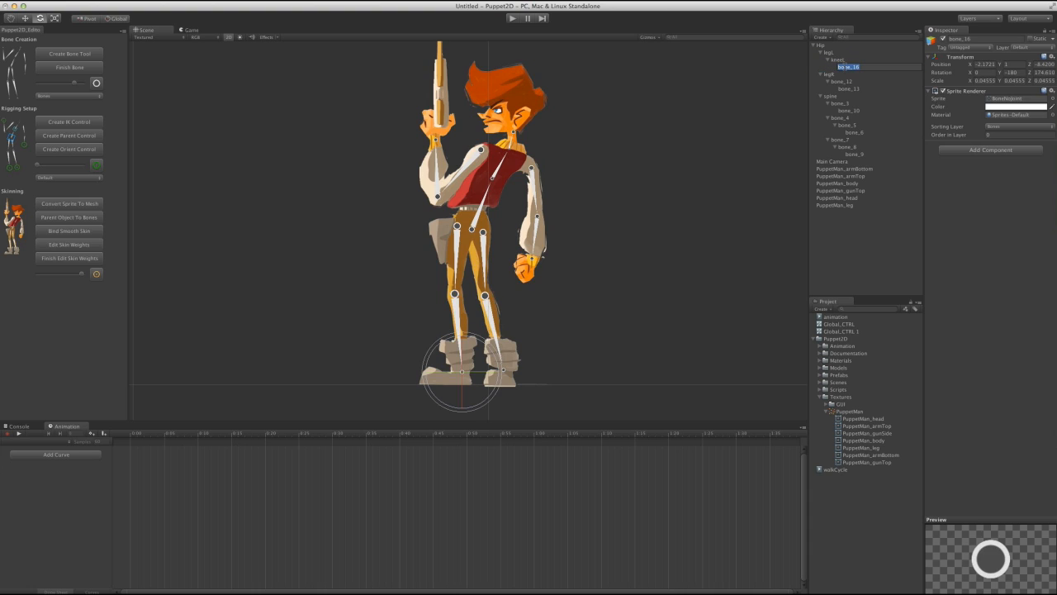
{"action": "type", "text": "footL"}
{"action": "key", "text": "Return"}
Rename the two bones under legR, bone_12 to kneeR and bone_13 to footR.
{"action": "left_click", "coordinate": [842, 81]}
{"action": "key", "text": "Return"}
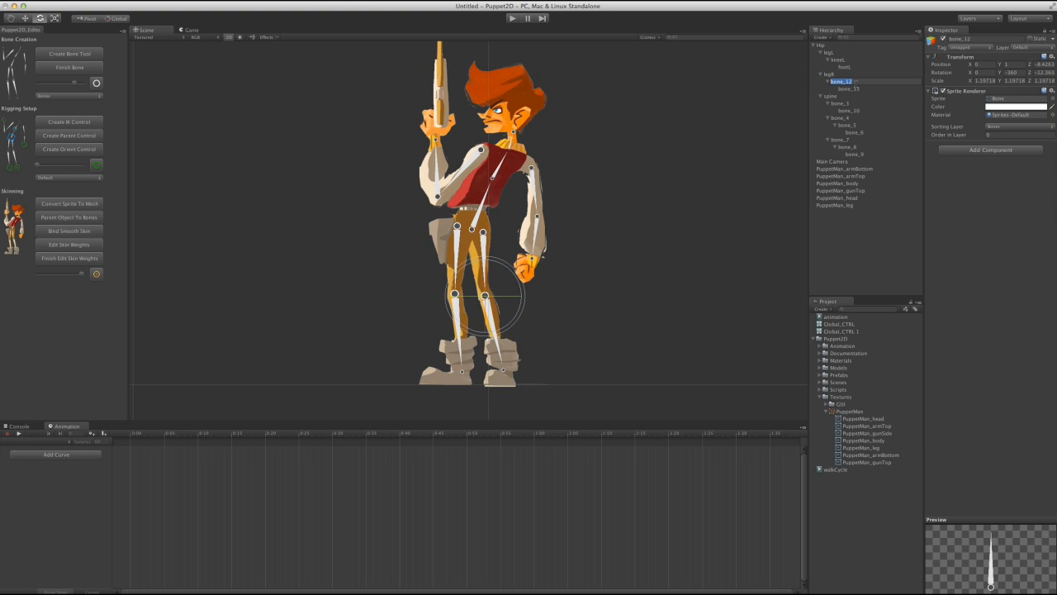
{"action": "type", "text": "kneeR"}
{"action": "key", "text": "Return"}
{"action": "left_click", "coordinate": [849, 88]}
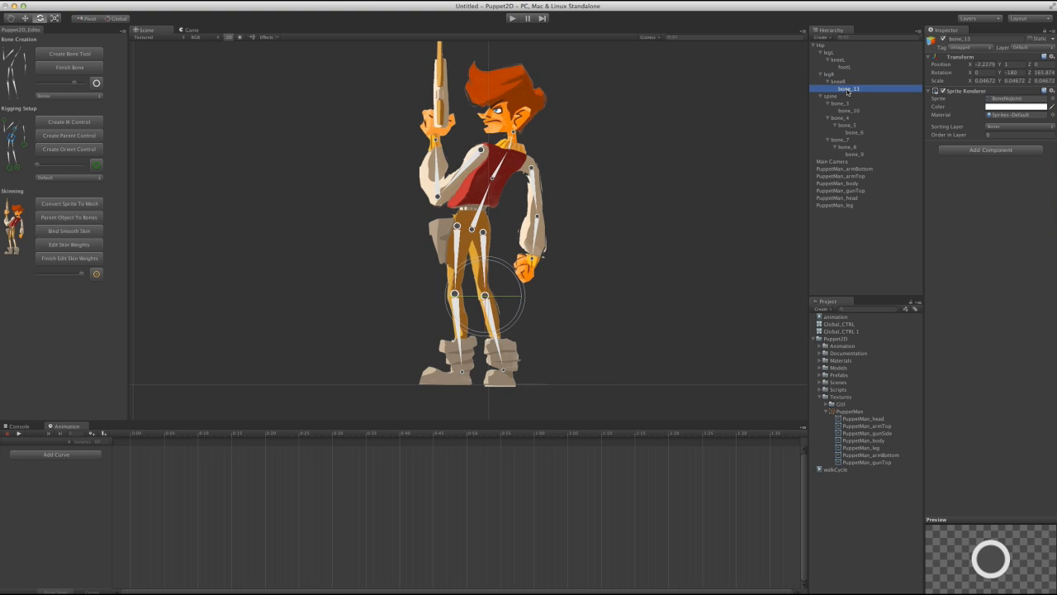
{"action": "key", "text": "Return"}
{"action": "type", "text": "foot"}
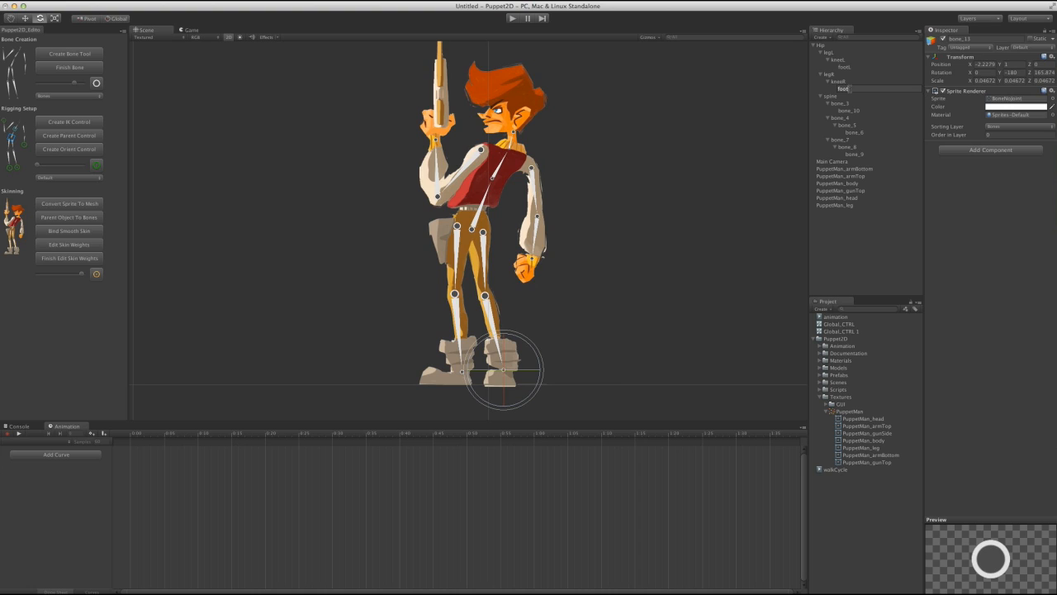
{"action": "type", "text": "R"}
{"action": "key", "text": "Return"}
Rename bone_3, the bone under spine that leads up to the head, to neck.
{"action": "left_click", "coordinate": [844, 104]}
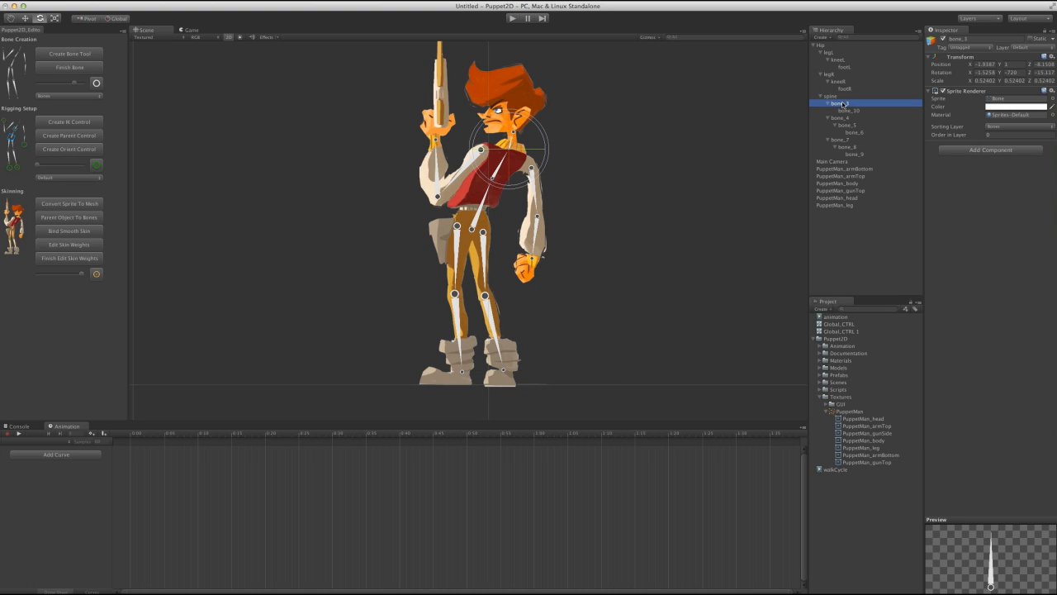
{"action": "key", "text": "Return"}
{"action": "type", "text": "neck"}
{"action": "key", "text": "Return"}
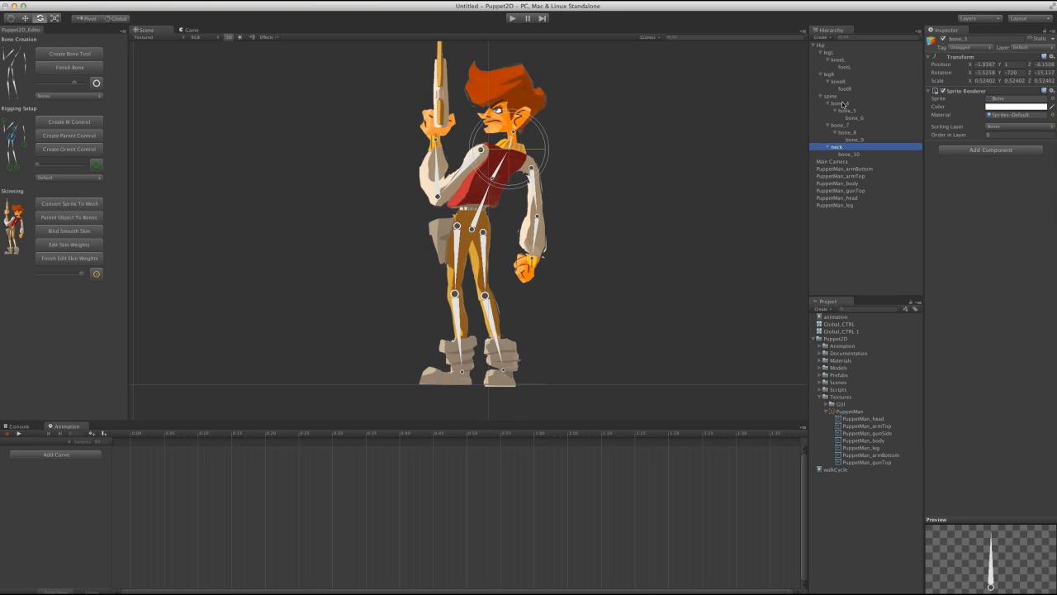
Rename bone_4, the upper bone of the hanging arm, to armR.
{"action": "left_click", "coordinate": [849, 104]}
{"action": "key", "text": "Return"}
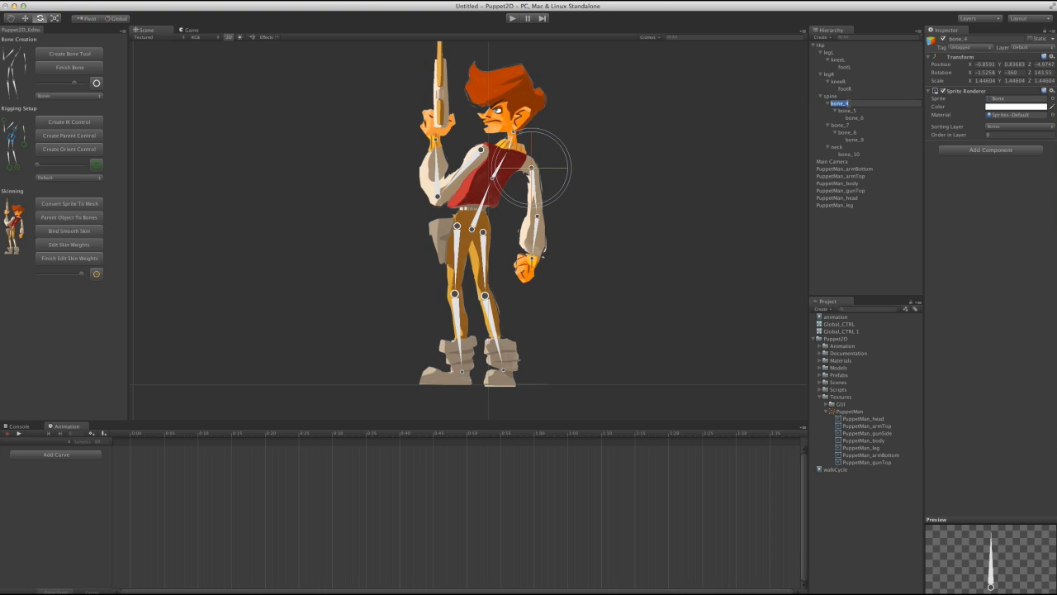
{"action": "type", "text": "armR"}
{"action": "key", "text": "Return"}
Rename the two bones under armR, bone_5 to elbowR and bone_6 to handR.
{"action": "left_click", "coordinate": [851, 110]}
{"action": "key", "text": "Return"}
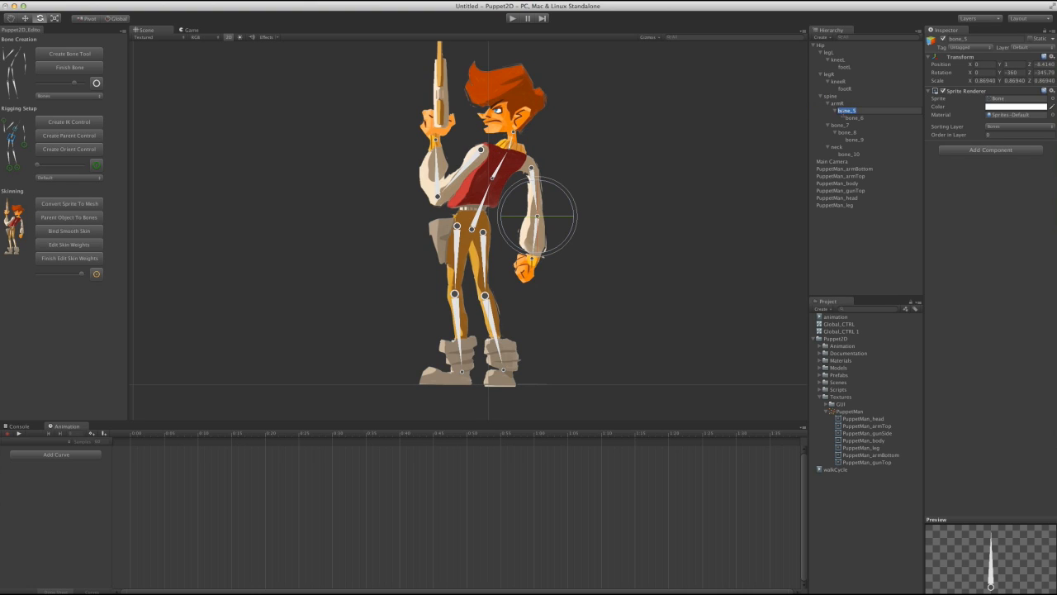
{"action": "type", "text": "elbowR"}
{"action": "key", "text": "Return"}
{"action": "left_click", "coordinate": [854, 118]}
{"action": "key", "text": "Return"}
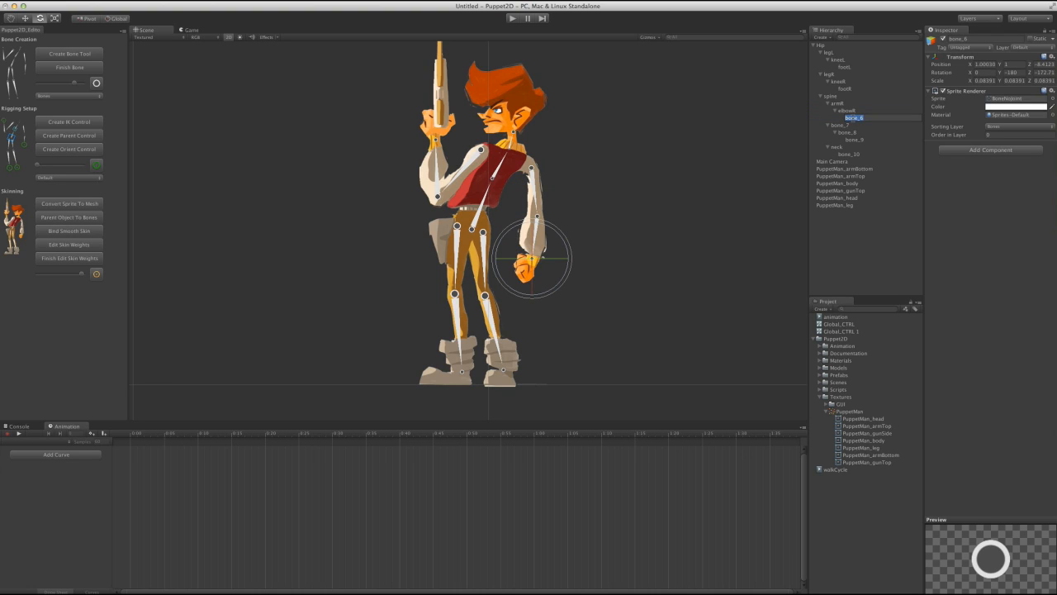
{"action": "type", "text": "handR"}
{"action": "key", "text": "Return"}
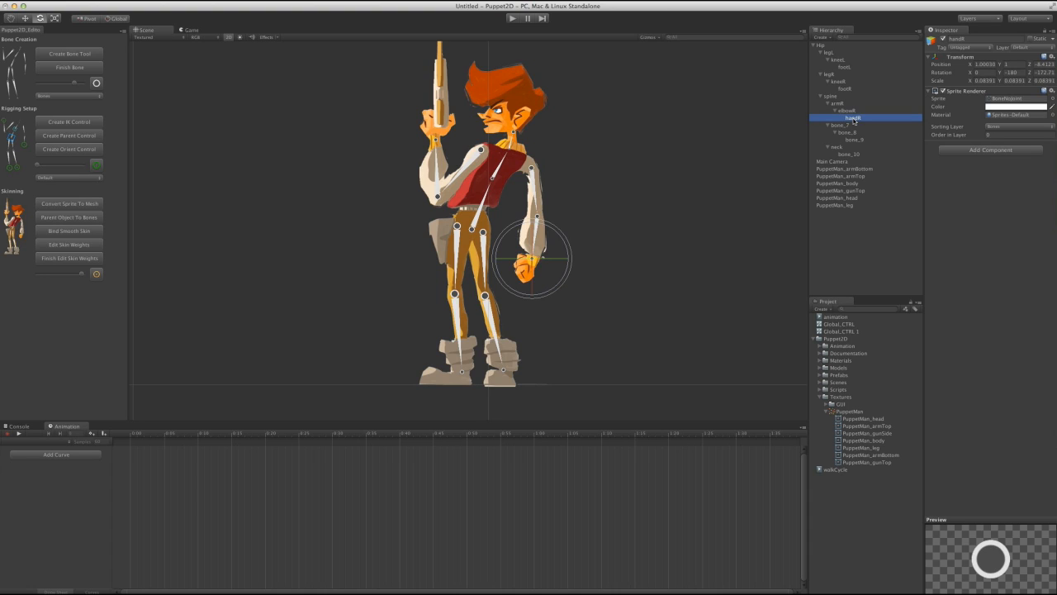
Rename bone_7, the upper bone of the arm holding the gun, to armL.
{"action": "key", "text": "Down"}
{"action": "key", "text": "Return"}
{"action": "type", "text": "ar"}
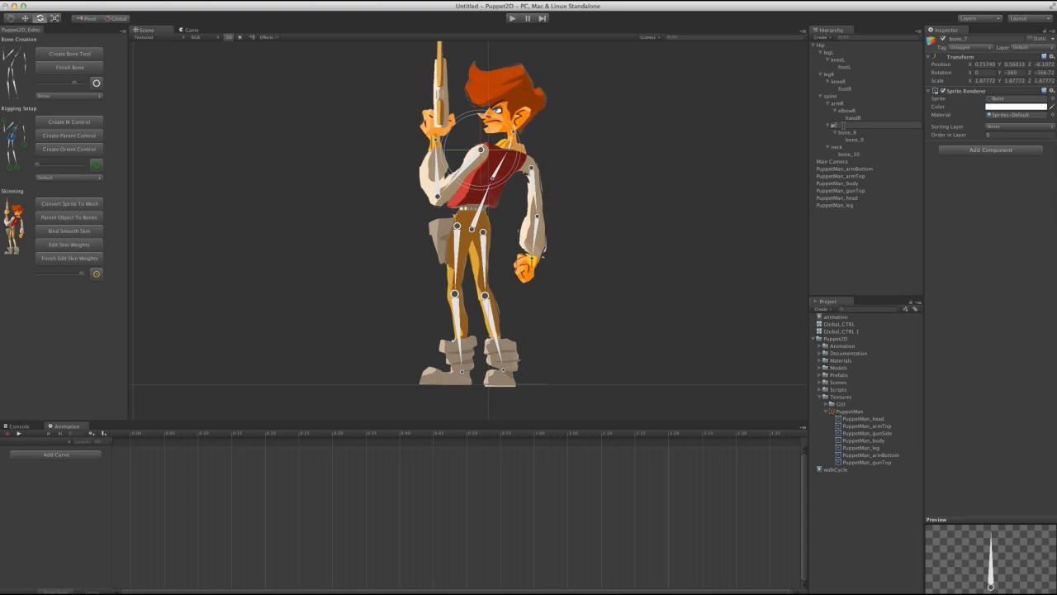
{"action": "type", "text": "mL"}
{"action": "key", "text": "Return"}
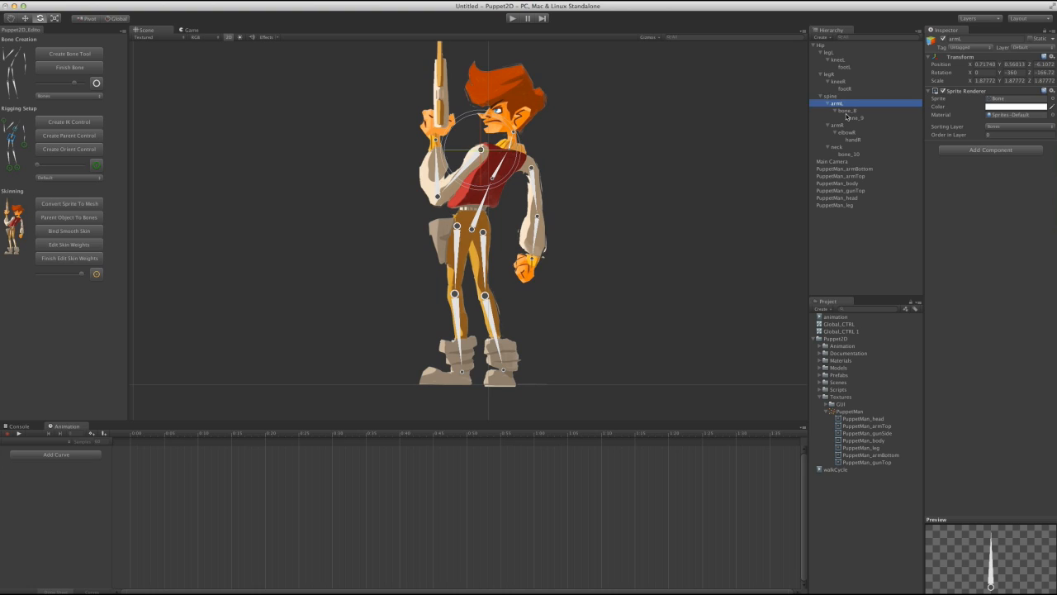
Rename the two bones under armL, bone_8 to elbowL and bone_9 to handL.
{"action": "left_click", "coordinate": [846, 111]}
{"action": "key", "text": "Return"}
{"action": "type", "text": "elbowL"}
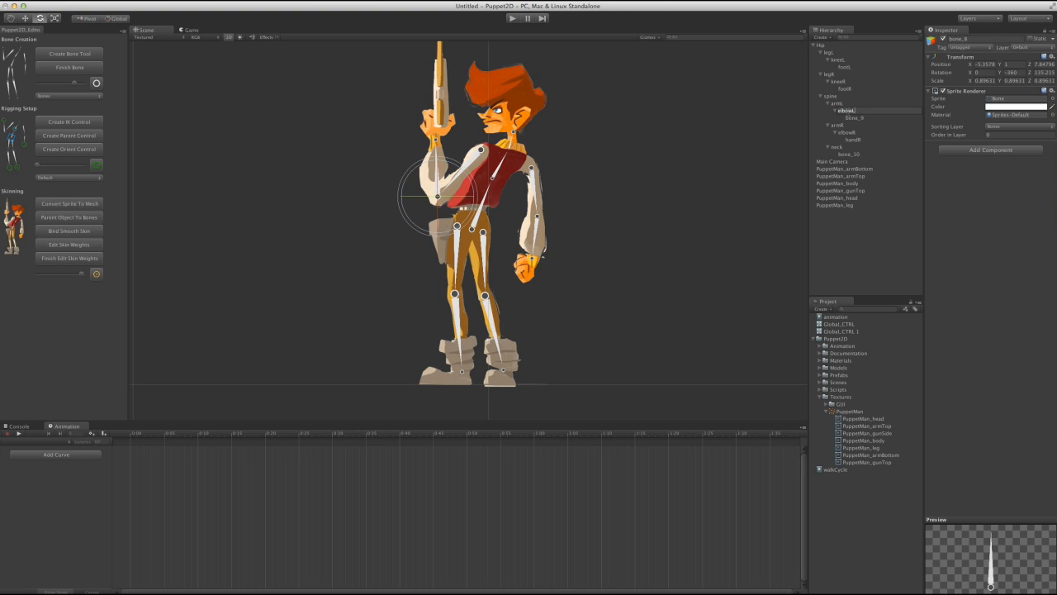
{"action": "key", "text": "Return"}
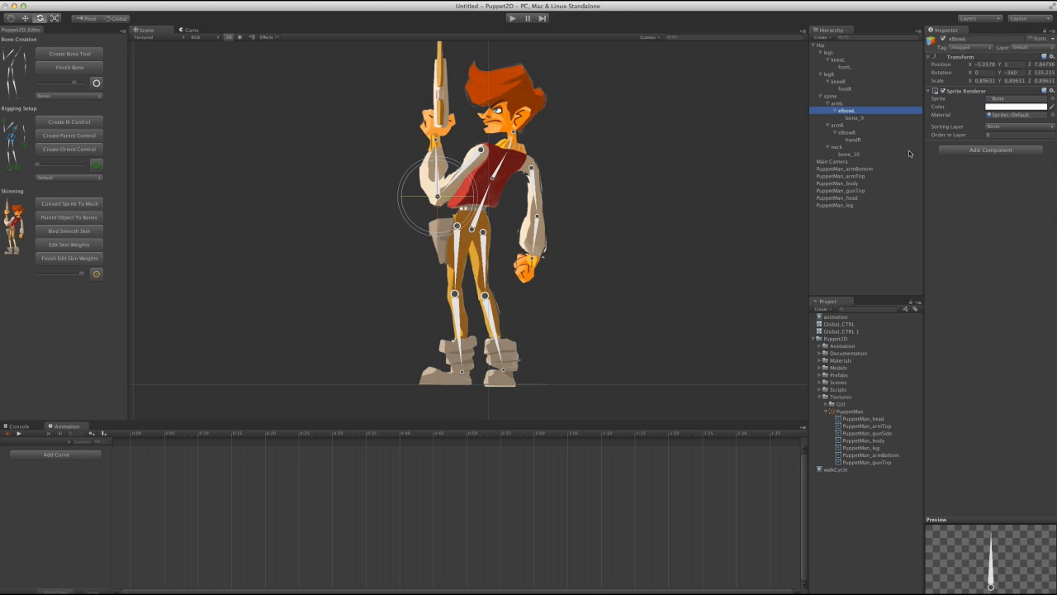
{"action": "key", "text": "Down"}
{"action": "key", "text": "Return"}
{"action": "type", "text": "hand"}
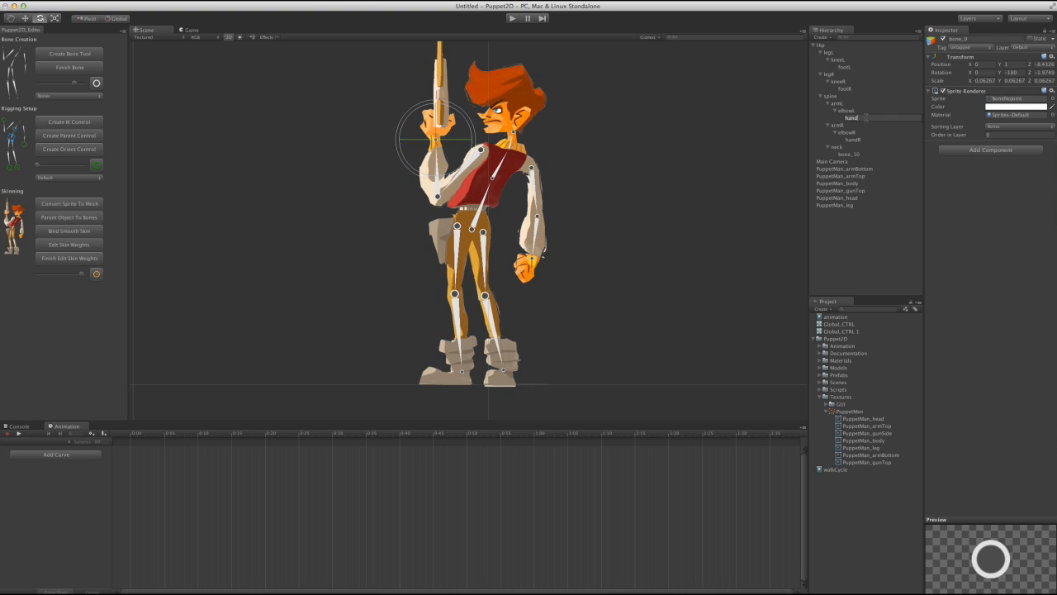
{"action": "type", "text": "L"}
{"action": "key", "text": "Return"}
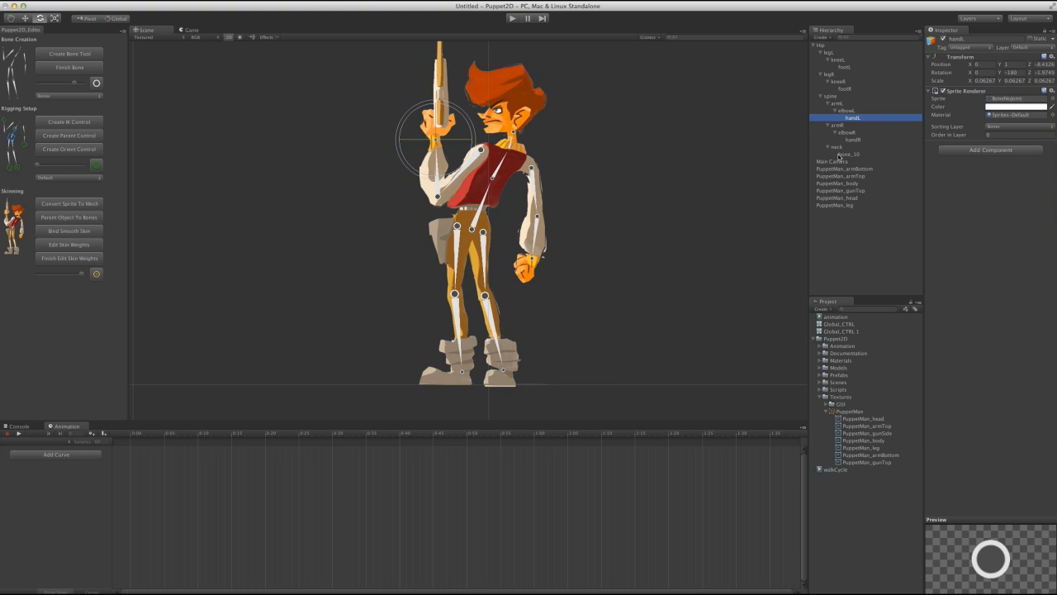
Rename bone_10, the bone under neck, to head.
{"action": "left_click", "coordinate": [847, 155]}
{"action": "key", "text": "Return"}
{"action": "type", "text": "head"}
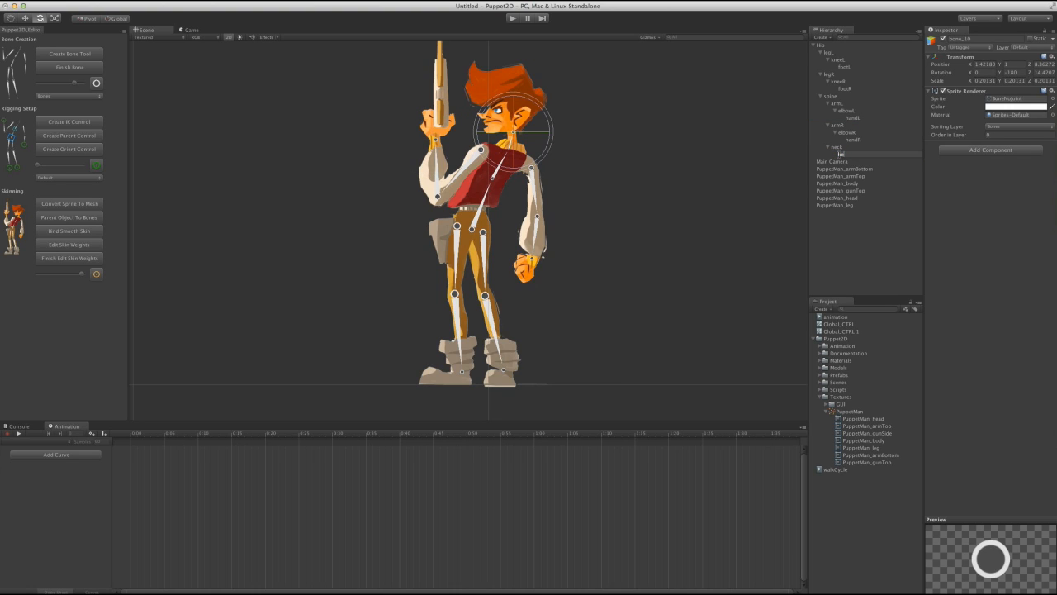
{"action": "key", "text": "Return"}
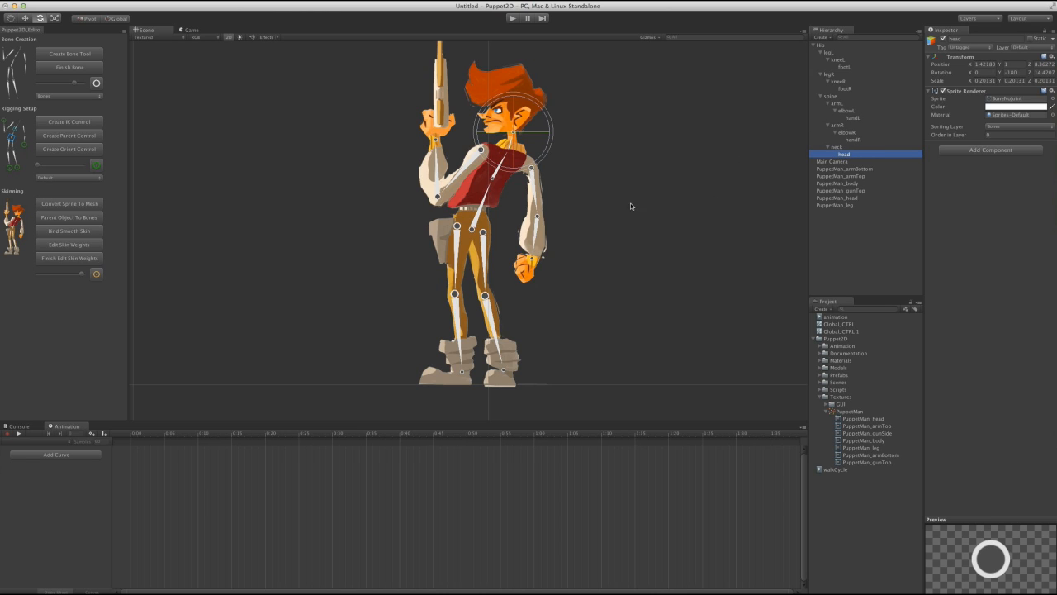
Try a smaller display size for the bone joints and bring it back to its previous size.
{"action": "left_click_drag", "start_coordinate": [631, 206], "coordinate": [637, 239], "text": "alt"}
{"action": "right_click_drag", "start_coordinate": [632, 302], "coordinate": [569, 281], "text": "alt"}
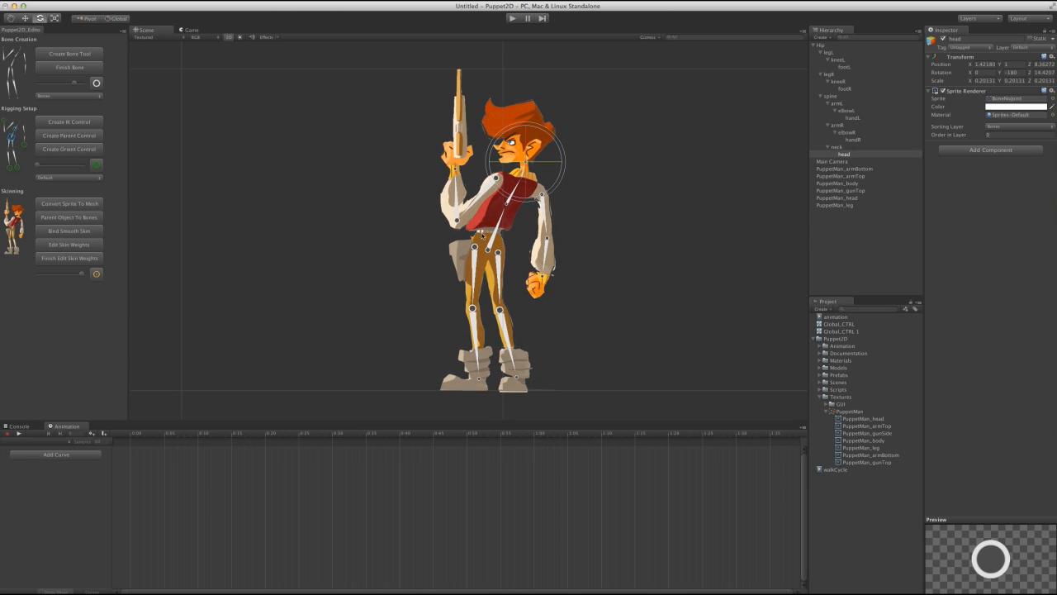
{"action": "left_click_drag", "start_coordinate": [494, 199], "coordinate": [469, 192], "text": "alt"}
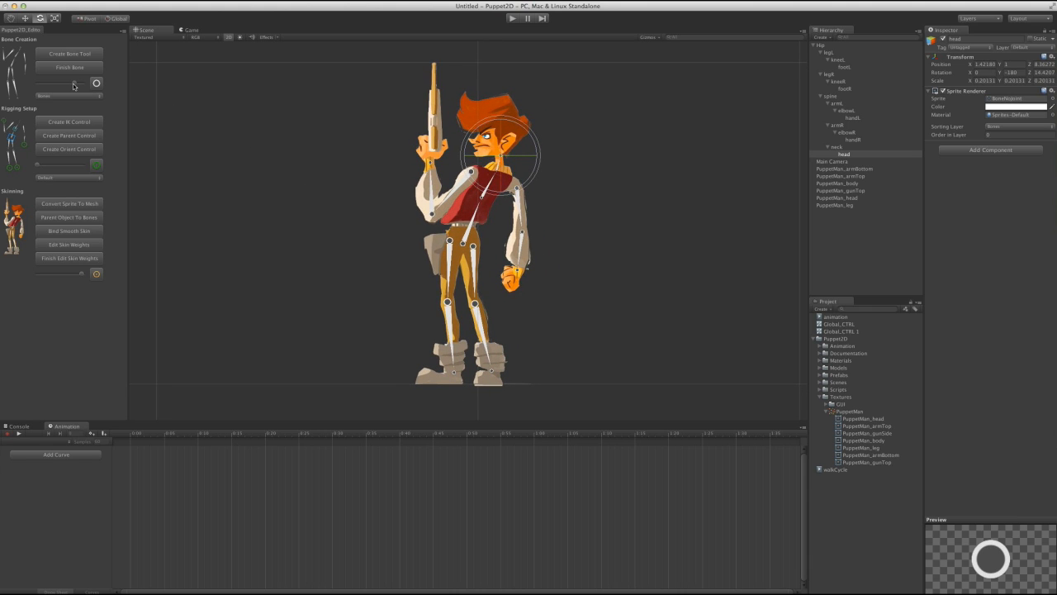
{"action": "scroll", "coordinate": [597, 207], "scroll_direction": "up", "scroll_amount": 8}
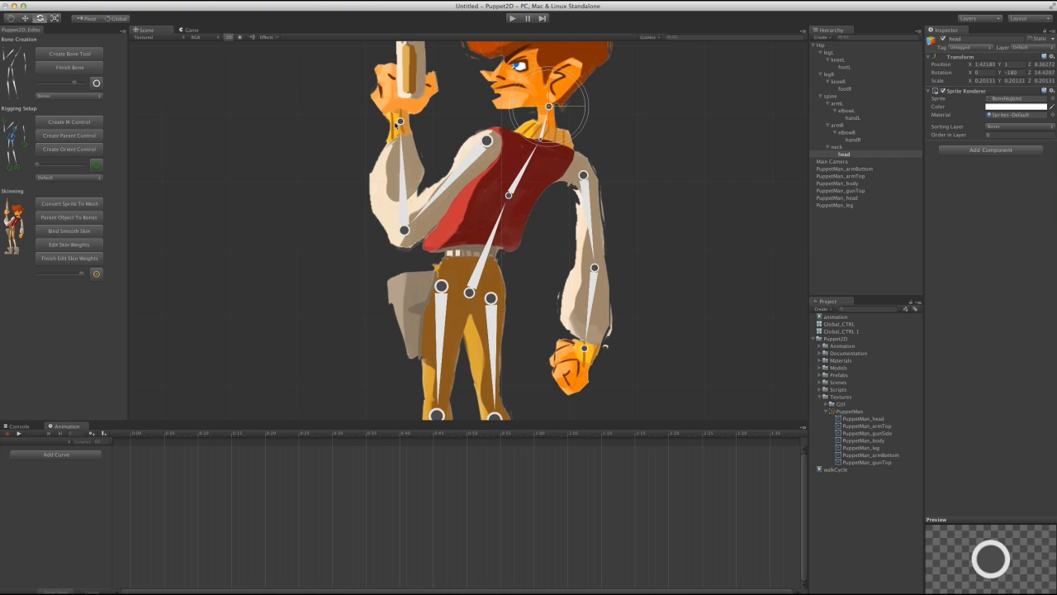
{"action": "left_click_drag", "start_coordinate": [75, 84], "coordinate": [77, 86]}
{"action": "left_click", "coordinate": [95, 85]}
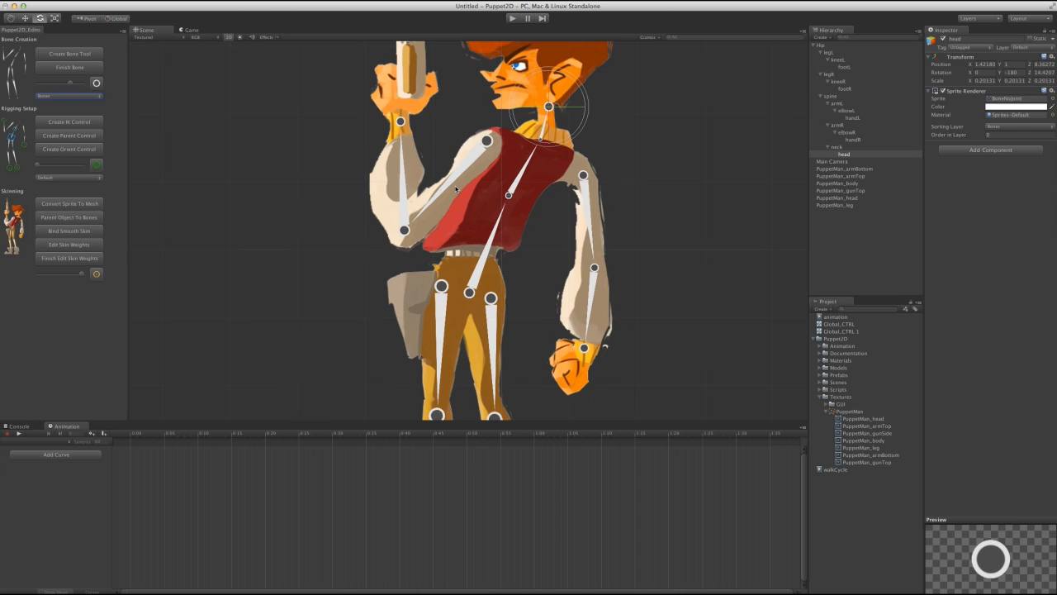
{"action": "scroll", "coordinate": [453, 199], "scroll_direction": "down", "scroll_amount": 5}
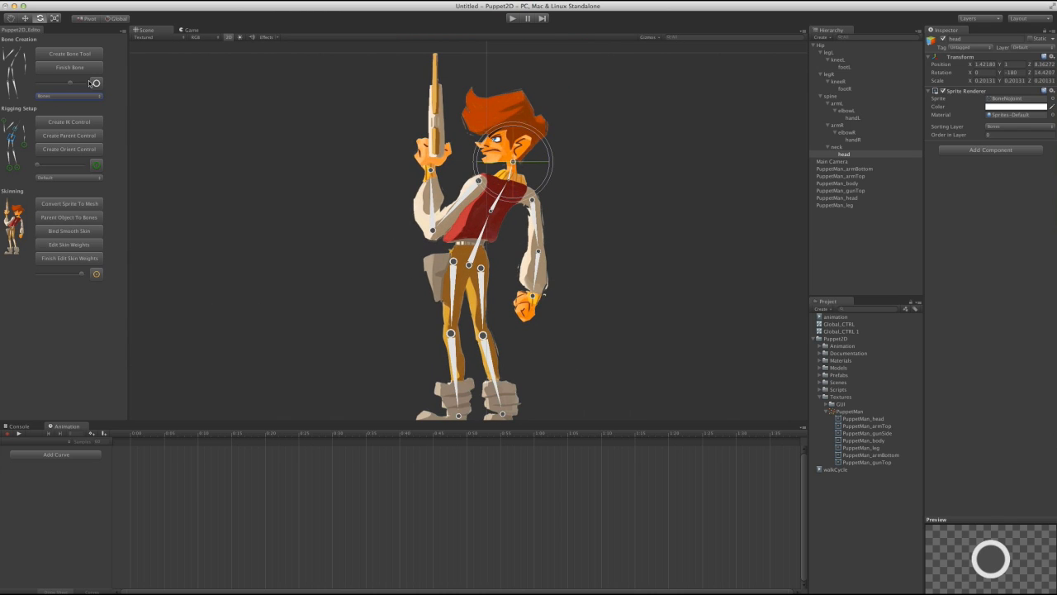
{"action": "left_click_drag", "start_coordinate": [70, 83], "coordinate": [77, 85]}
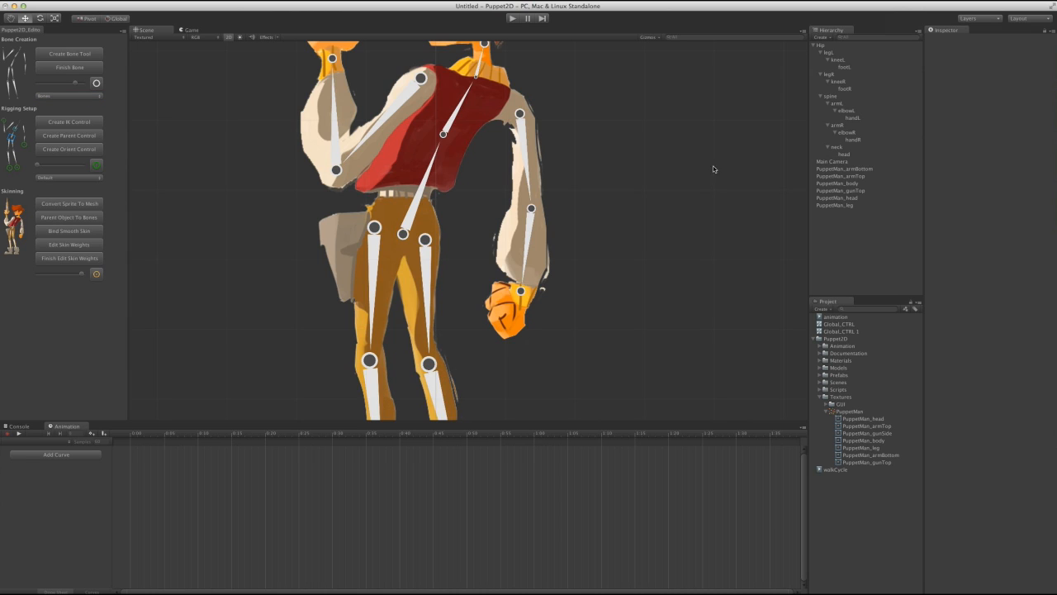
Set the sorting layer for new rigging controls to Controls and clear the selection.
{"action": "left_click", "coordinate": [63, 177]}
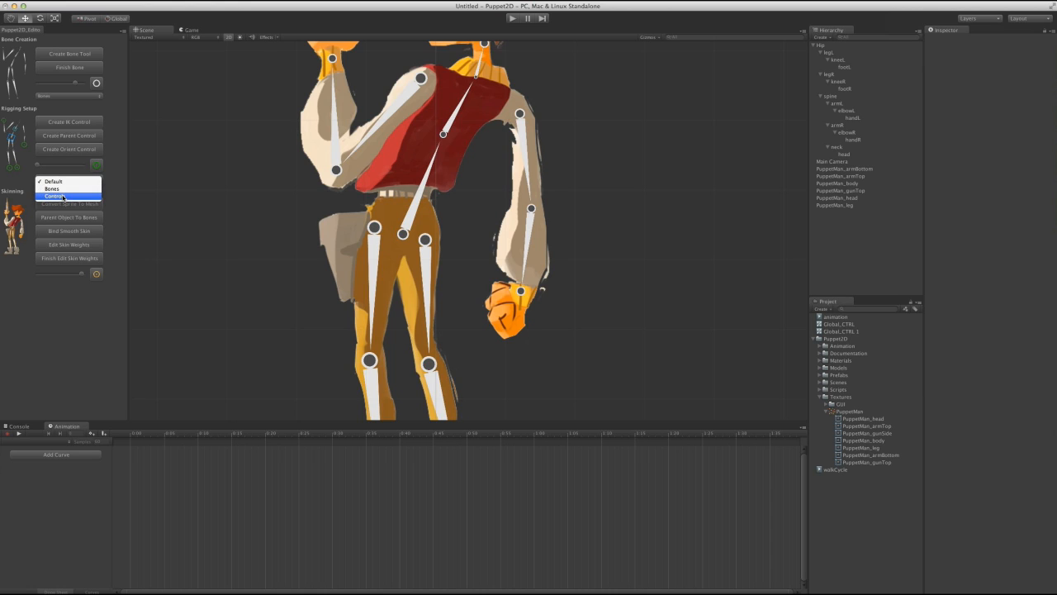
{"action": "left_click", "coordinate": [64, 197]}
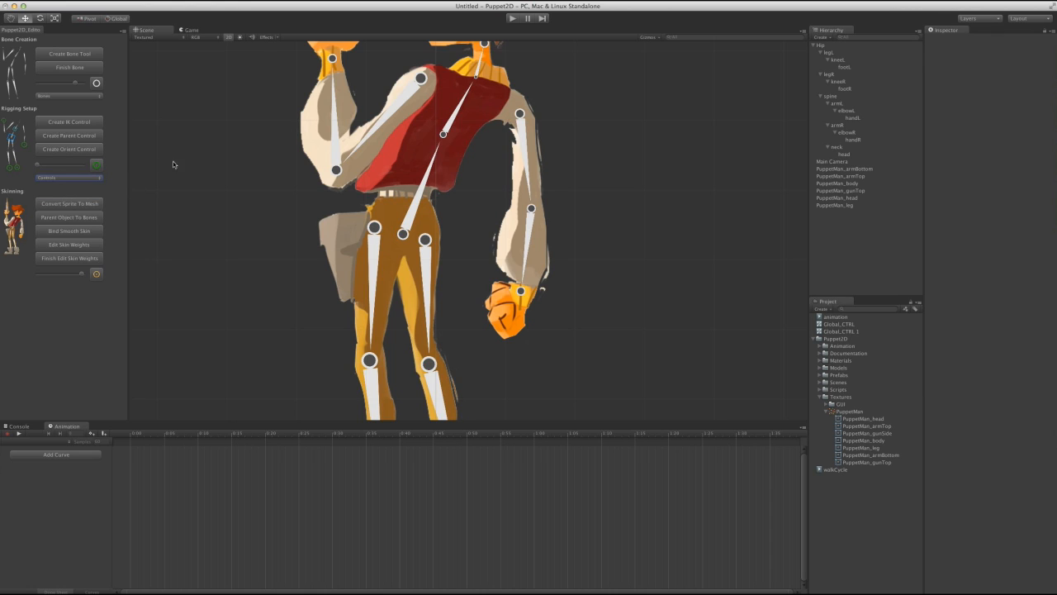
{"action": "left_click", "coordinate": [629, 320]}
Create an IK control on the handR bone at the wrist of the hanging arm.
{"action": "right_click_drag", "start_coordinate": [620, 314], "coordinate": [461, 277], "text": "alt"}
{"action": "middle_click_drag", "start_coordinate": [462, 276], "coordinate": [457, 293], "text": "alt"}
{"action": "right_click_drag", "start_coordinate": [458, 304], "coordinate": [598, 349], "text": "alt"}
{"action": "middle_click_drag", "start_coordinate": [598, 350], "coordinate": [587, 369], "text": "alt"}
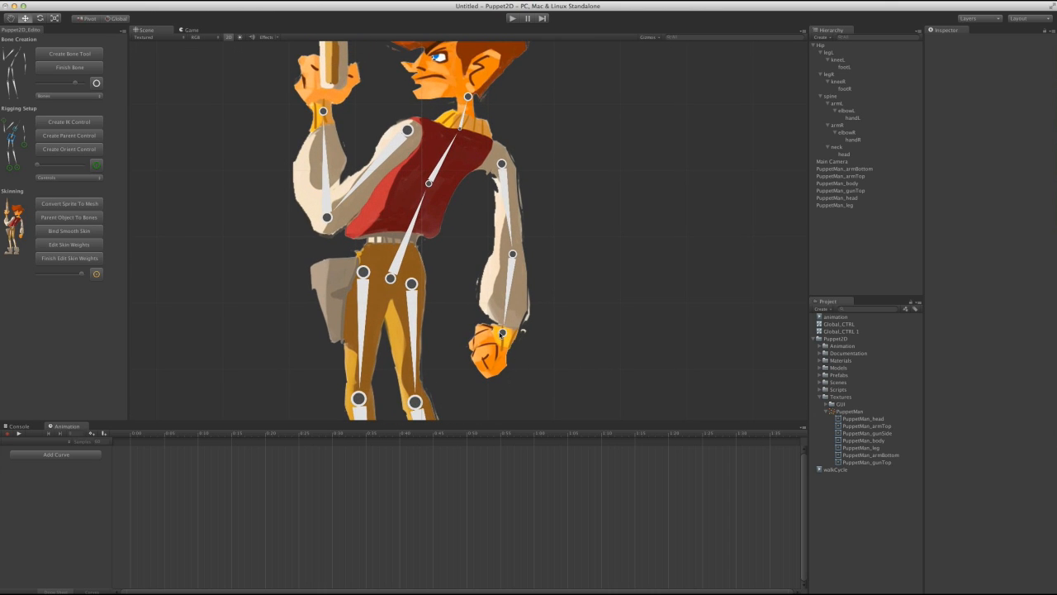
{"action": "left_click", "coordinate": [502, 333]}
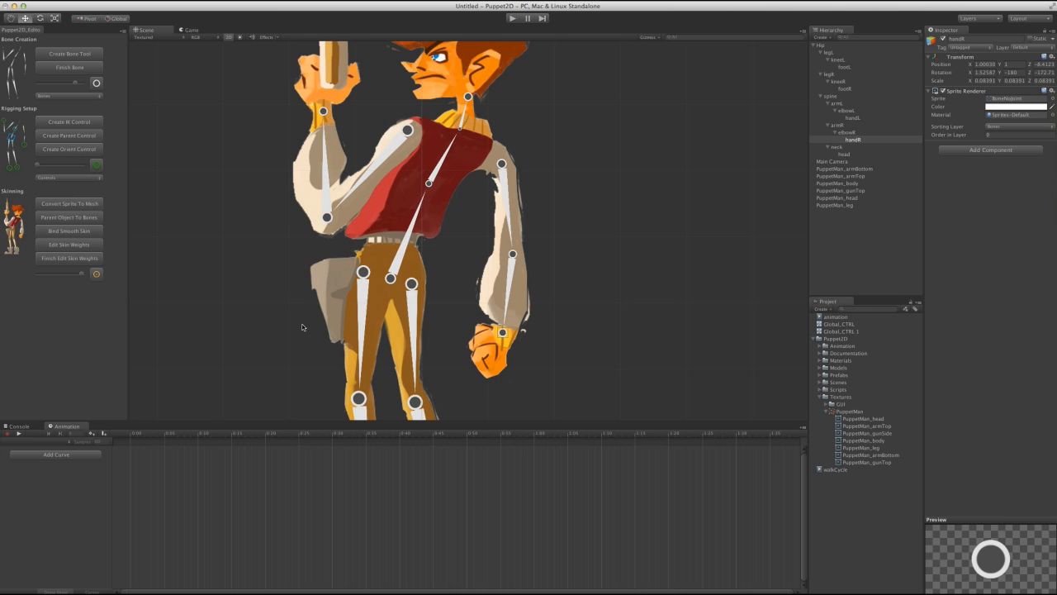
{"action": "left_click", "coordinate": [73, 122]}
Enable Squash And Stretch on handR_CTRL, testing the arm by moving the control before and after and undoing each move.
{"action": "left_click_drag", "start_coordinate": [518, 342], "coordinate": [568, 314]}
{"action": "key", "text": "super+z"}
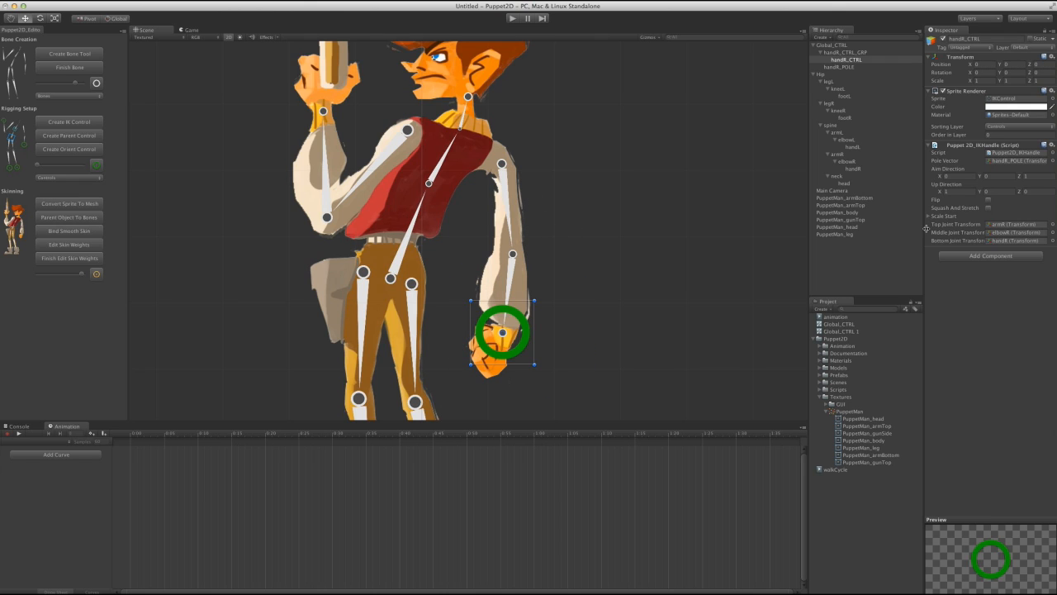
{"action": "left_click", "coordinate": [989, 209]}
{"action": "left_click_drag", "start_coordinate": [517, 344], "coordinate": [550, 295]}
{"action": "key", "text": "super+z"}
{"action": "left_click", "coordinate": [619, 331]}
Create an IK control on the handL bone and turn off its Flip option so the elbow follows the drawn arm.
{"action": "middle_click_drag", "start_coordinate": [399, 208], "coordinate": [412, 253]}
{"action": "scroll", "coordinate": [432, 244], "scroll_direction": "down", "scroll_amount": 3}
{"action": "left_click", "coordinate": [397, 194]}
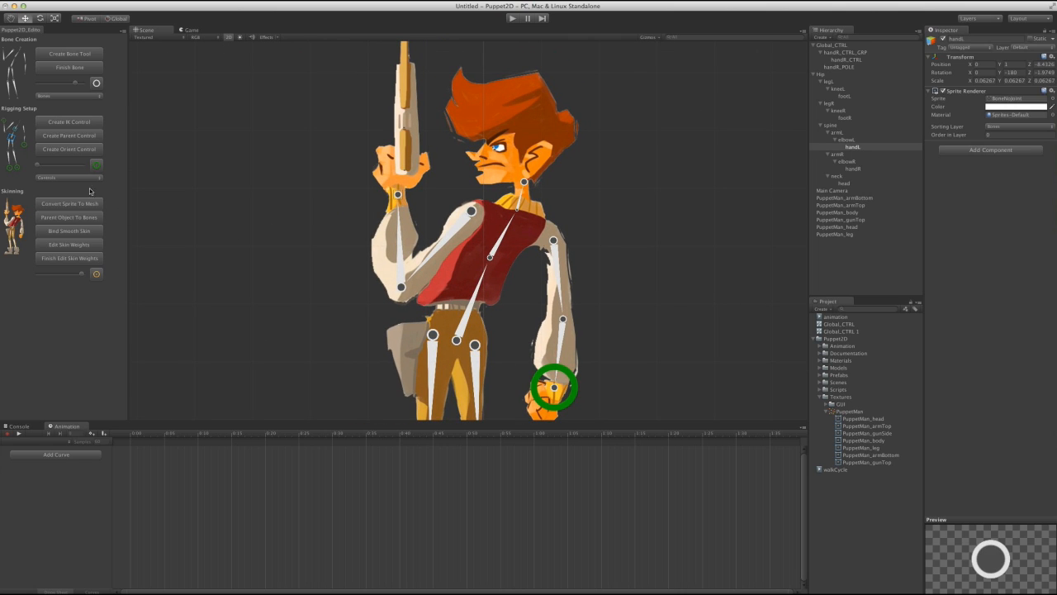
{"action": "left_click", "coordinate": [83, 123]}
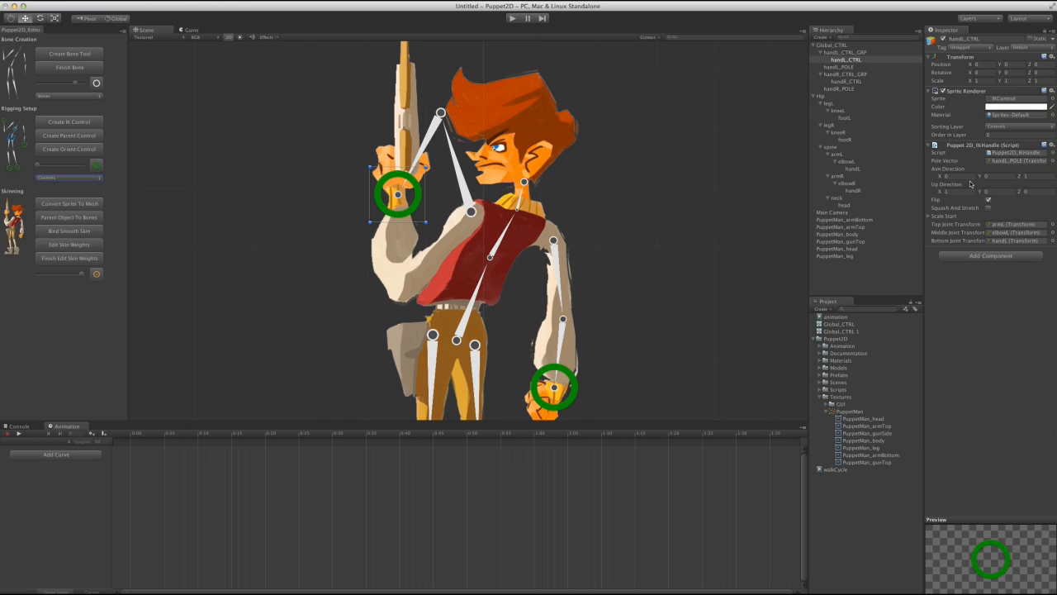
{"action": "left_click", "coordinate": [989, 202]}
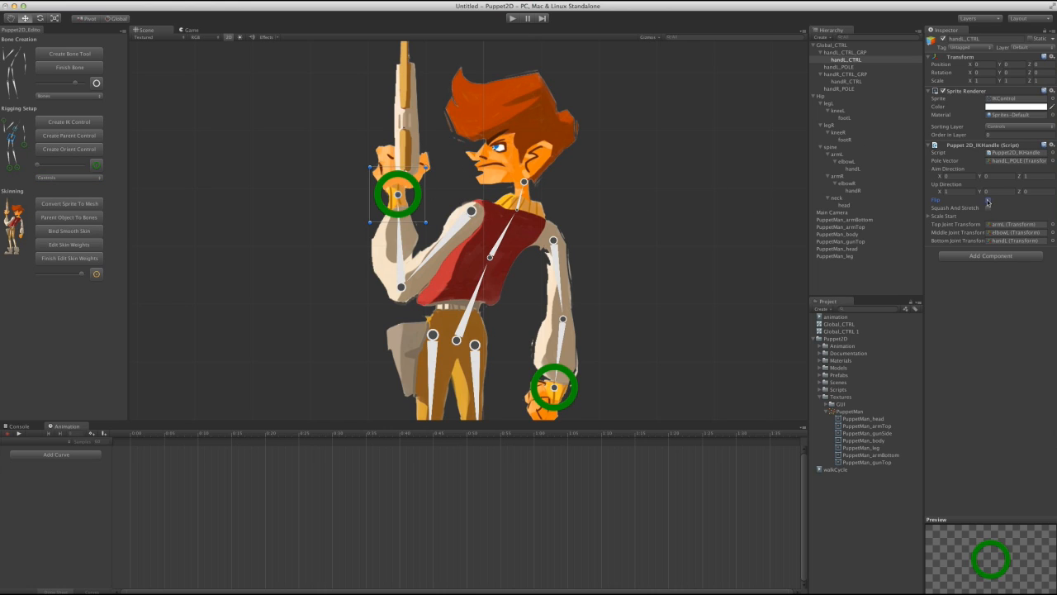
Test the gun arm by moving handL_CTRL up and outward, and undo the move.
{"action": "key", "text": "q"}
{"action": "left_click_drag", "start_coordinate": [617, 255], "coordinate": [617, 237]}
{"action": "key", "text": "w"}
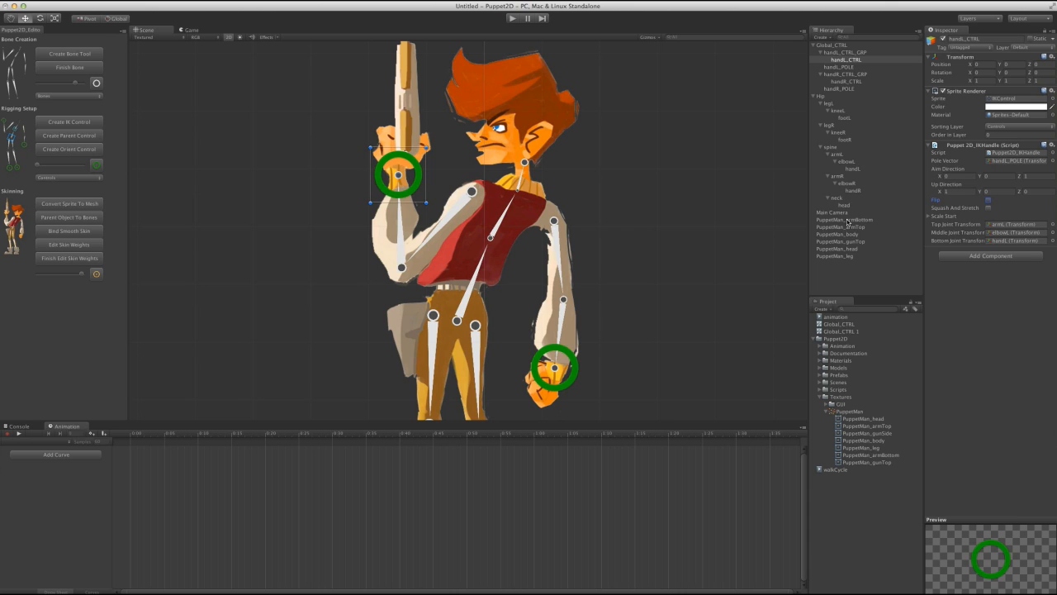
{"action": "key", "text": "q"}
{"action": "mouse_move", "coordinate": [515, 257]}
{"action": "left_mouse_down"}
{"action": "mouse_move", "coordinate": [522, 295]}
{"action": "mouse_move", "coordinate": [523, 266]}
{"action": "left_mouse_up"}
{"action": "scroll", "coordinate": [394, 279], "scroll_direction": "down", "scroll_amount": 5}
{"action": "mouse_move", "coordinate": [394, 279]}
{"action": "left_mouse_down"}
{"action": "mouse_move", "coordinate": [409, 206]}
{"action": "mouse_move", "coordinate": [384, 262]}
{"action": "left_mouse_up"}
{"action": "key", "text": "w"}
{"action": "left_click_drag", "start_coordinate": [420, 187], "coordinate": [367, 116]}
{"action": "key", "text": "super+z"}
Create an IK control on the footR bone and turn on its Flip option so the knee follows the drawn leg.
{"action": "key", "text": "q"}
{"action": "left_click_drag", "start_coordinate": [548, 334], "coordinate": [542, 237]}
{"action": "key", "text": "w"}
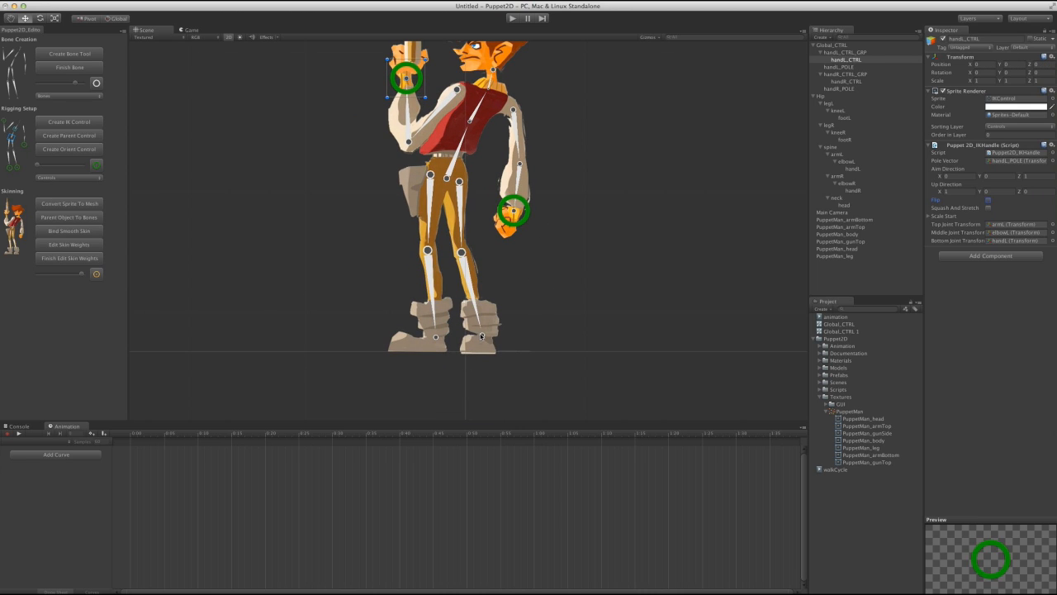
{"action": "left_click", "coordinate": [482, 336]}
{"action": "left_click", "coordinate": [75, 123]}
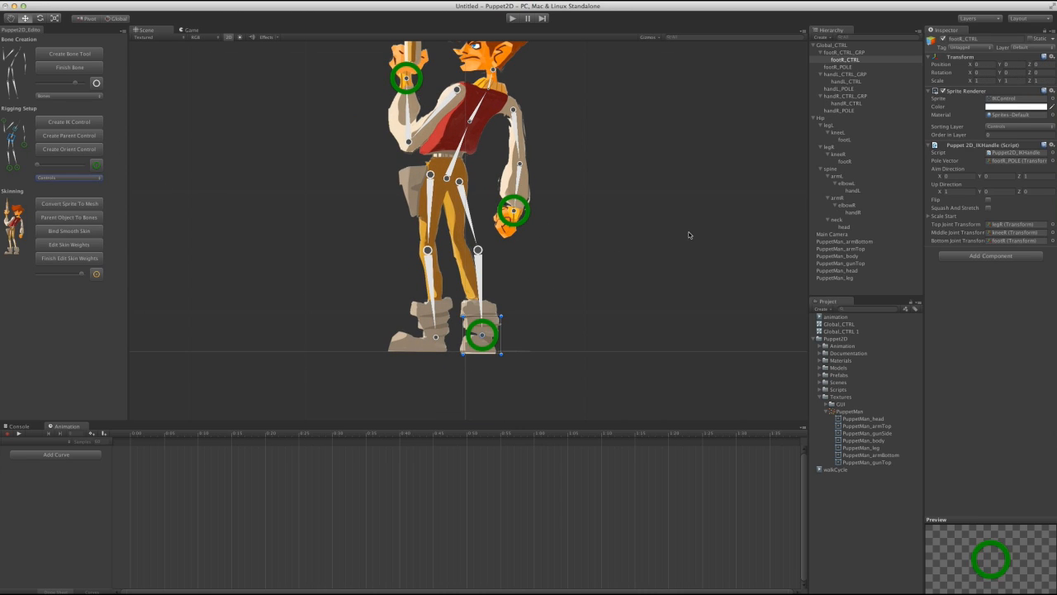
{"action": "left_click", "coordinate": [989, 199]}
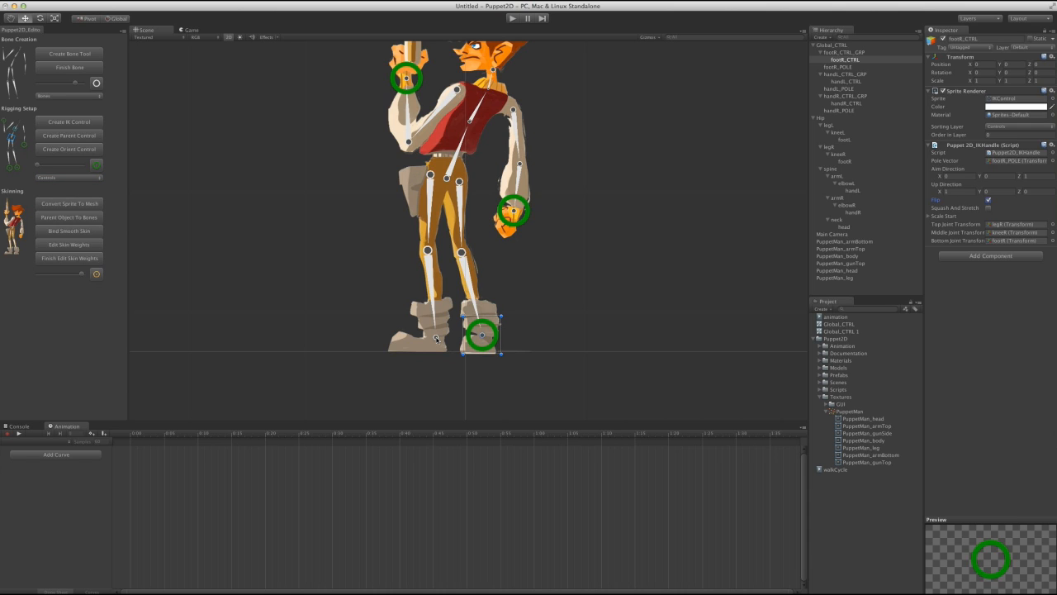
Create an IK control on the footL bone, test the leg by moving the control and undo the move.
{"action": "left_click", "coordinate": [436, 339]}
{"action": "left_click", "coordinate": [74, 123]}
{"action": "left_click_drag", "start_coordinate": [440, 349], "coordinate": [395, 292]}
{"action": "key", "text": "super+z"}
Try moving the Hip bone to test the four IK limbs, and undo the move.
{"action": "middle_click_drag", "start_coordinate": [535, 286], "coordinate": [574, 345]}
{"action": "left_click", "coordinate": [487, 245]}
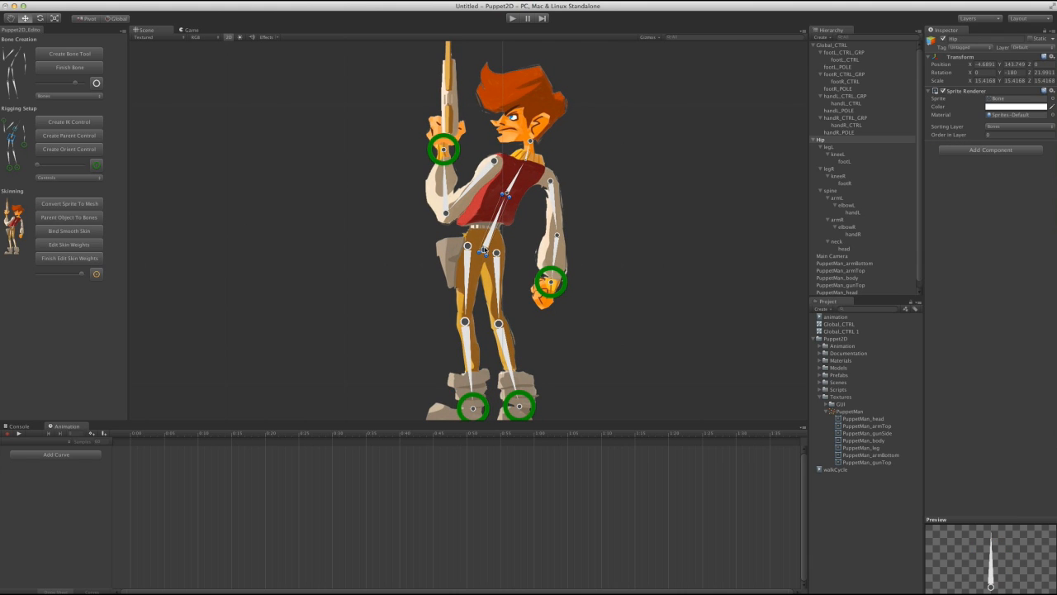
{"action": "mouse_move", "coordinate": [485, 249]}
{"action": "left_mouse_down"}
{"action": "mouse_move", "coordinate": [473, 248]}
{"action": "mouse_move", "coordinate": [498, 242]}
{"action": "left_mouse_up"}
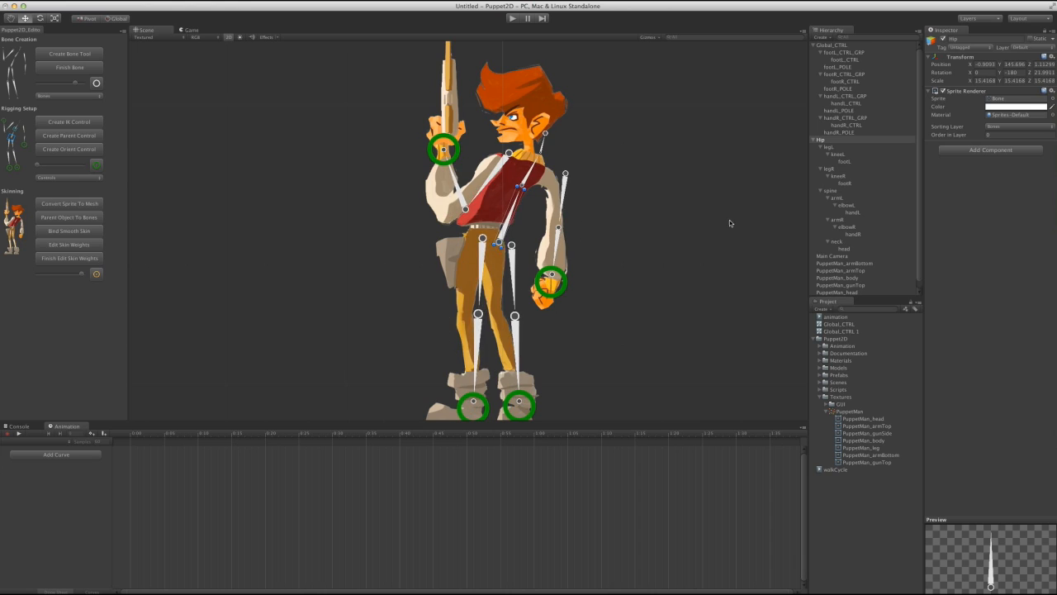
{"action": "key", "text": "super+z"}
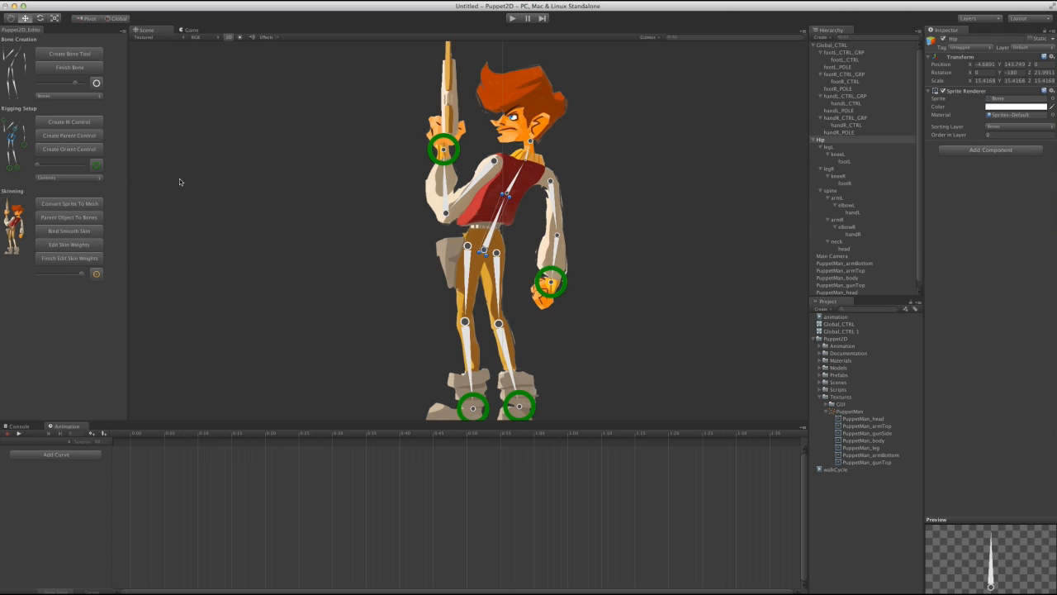
Create a parent control on the Hip bone and test it by moving the control down and away from the body.
{"action": "left_click", "coordinate": [72, 137]}
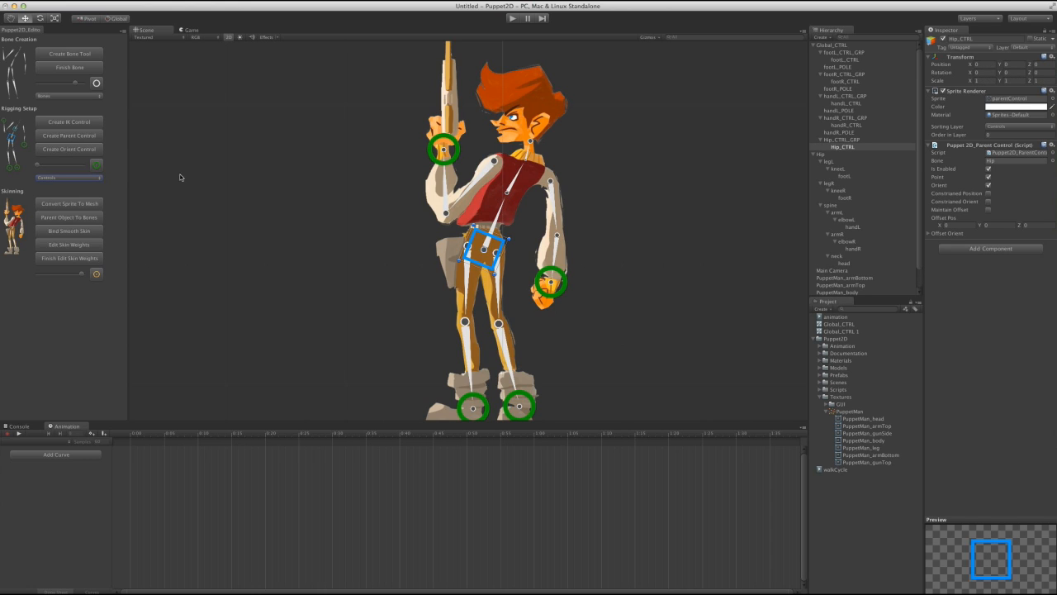
{"action": "left_click_drag", "start_coordinate": [496, 256], "coordinate": [440, 300]}
Reset the hip control's position to 0 on the X, Y and Z axes.
{"action": "left_click", "coordinate": [984, 64]}
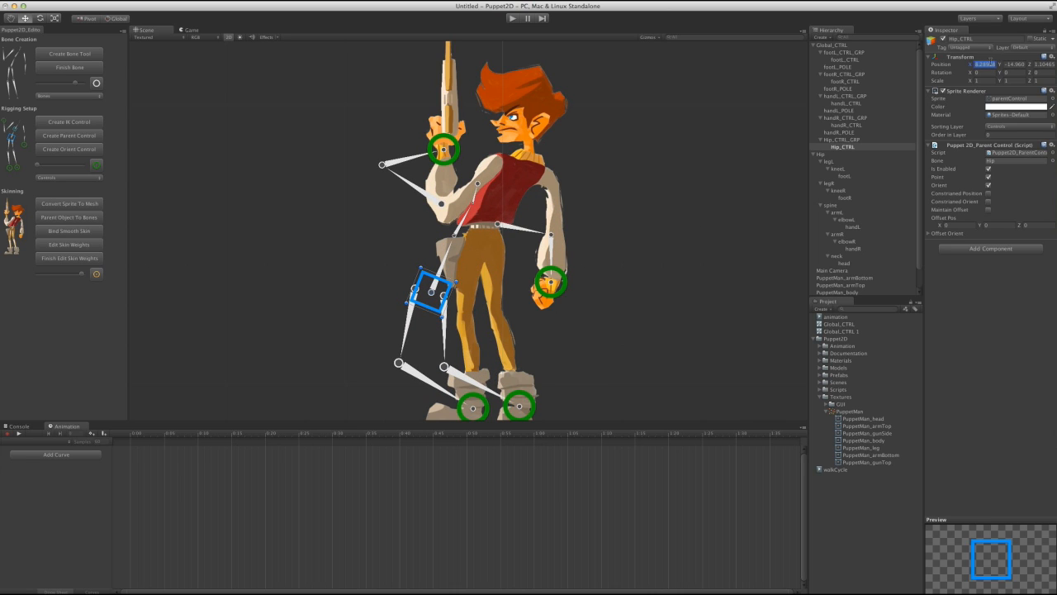
{"action": "type", "text": "0"}
{"action": "key", "text": "Tab"}
{"action": "type", "text": "0"}
{"action": "key", "text": "Tab"}
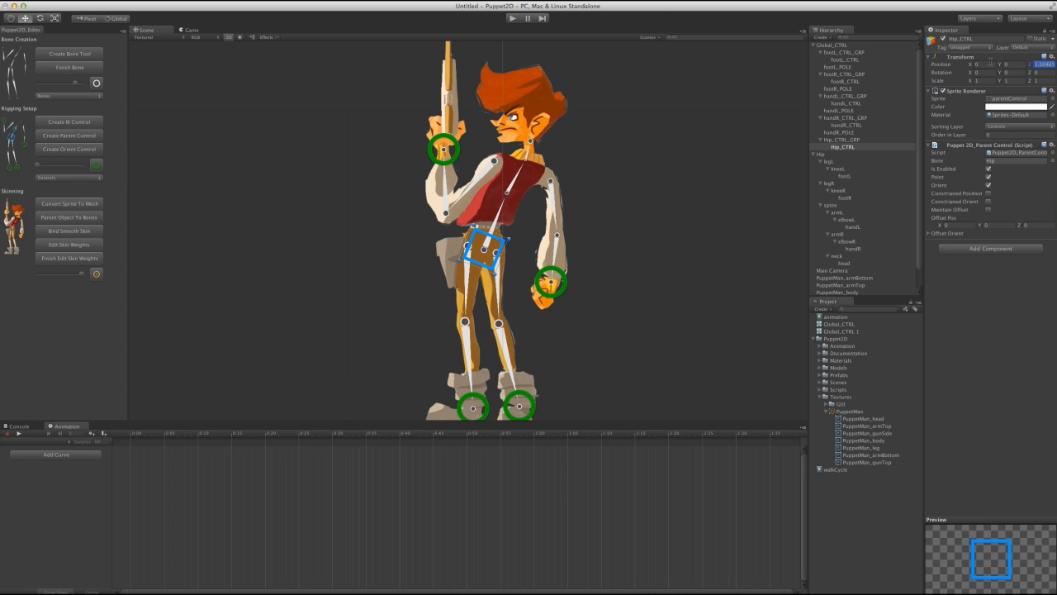
{"action": "type", "text": "0"}
{"action": "key", "text": "Tab"}
Create an orient control on the spine bone, test rotating and moving the control, and undo the move.
{"action": "left_click", "coordinate": [506, 193]}
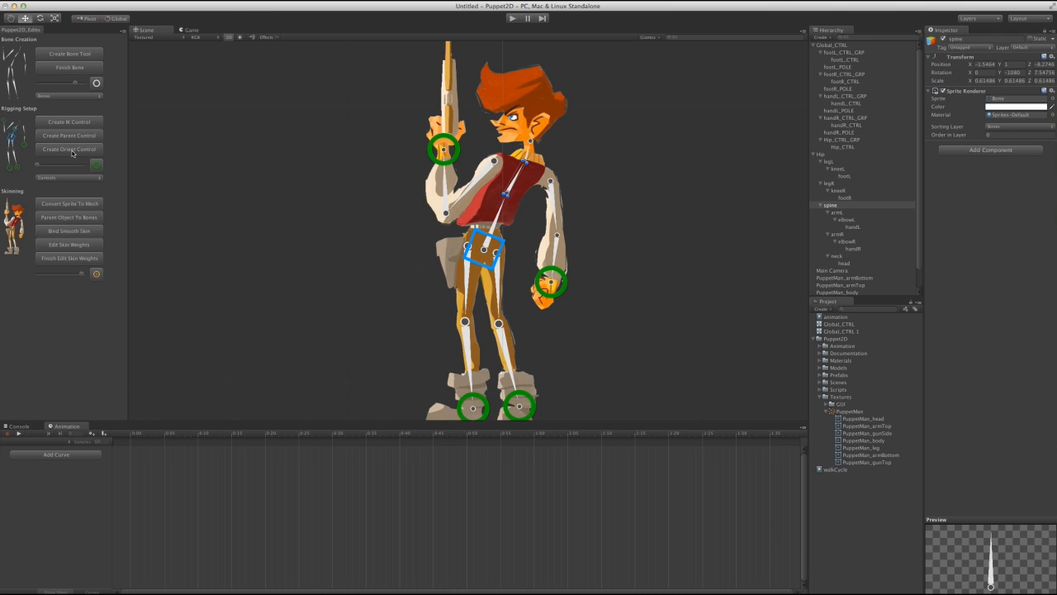
{"action": "left_click", "coordinate": [72, 150]}
{"action": "scroll", "coordinate": [415, 221], "scroll_direction": "up", "scroll_amount": 3}
{"action": "key", "text": "e"}
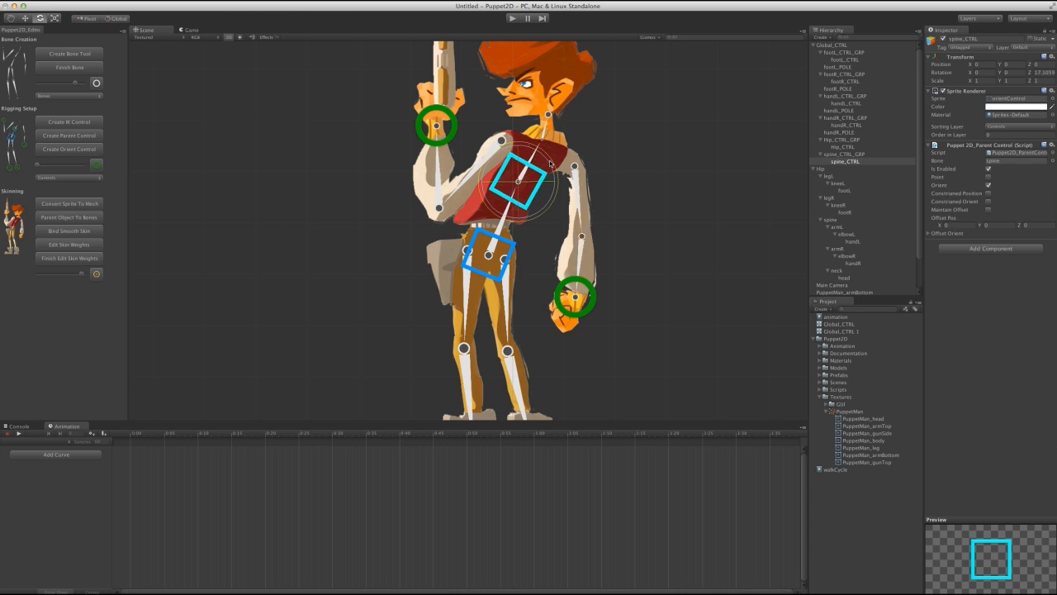
{"action": "key", "text": "w"}
{"action": "left_click_drag", "start_coordinate": [523, 189], "coordinate": [501, 181]}
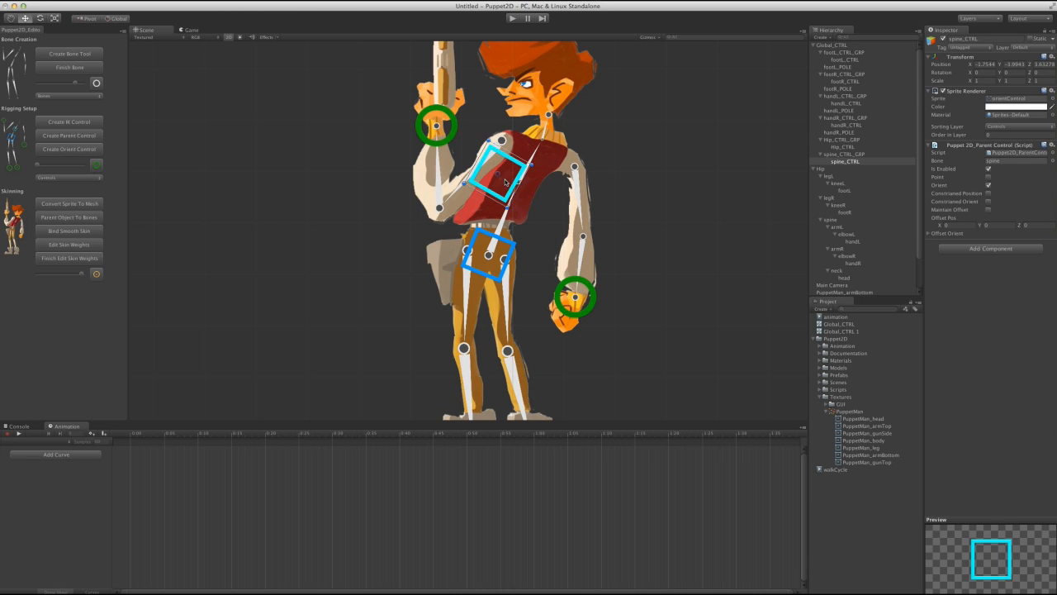
{"action": "key", "text": "super+z"}
Try moving Hip_CTRL to check how the spine control behaves with it.
{"action": "right_click_drag", "start_coordinate": [368, 212], "coordinate": [450, 266], "text": "alt"}
{"action": "middle_click_drag", "start_coordinate": [555, 245], "coordinate": [523, 302], "text": "alt"}
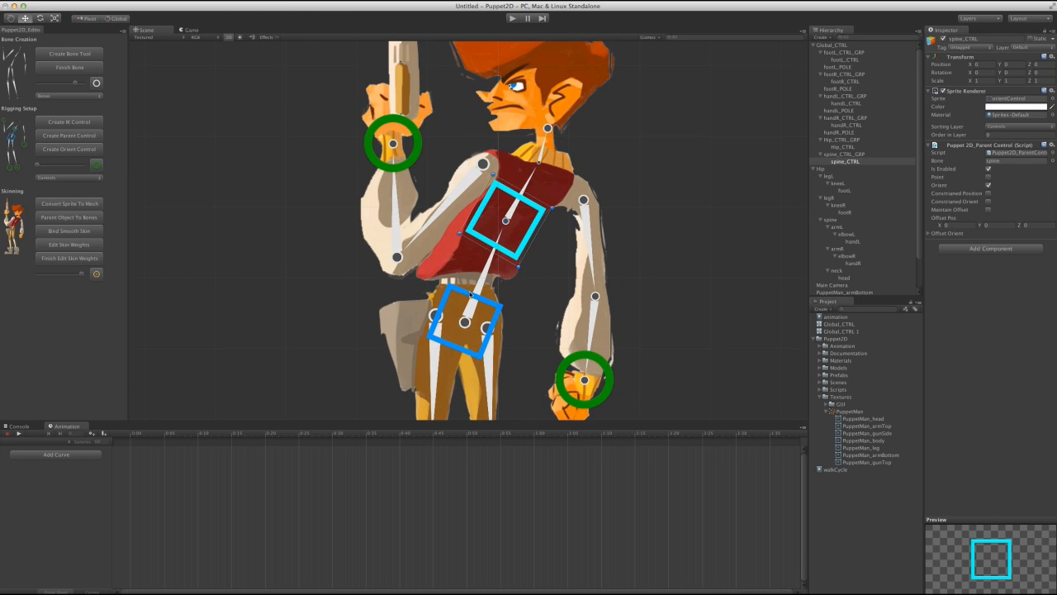
{"action": "middle_click_drag", "start_coordinate": [556, 353], "coordinate": [488, 298]}
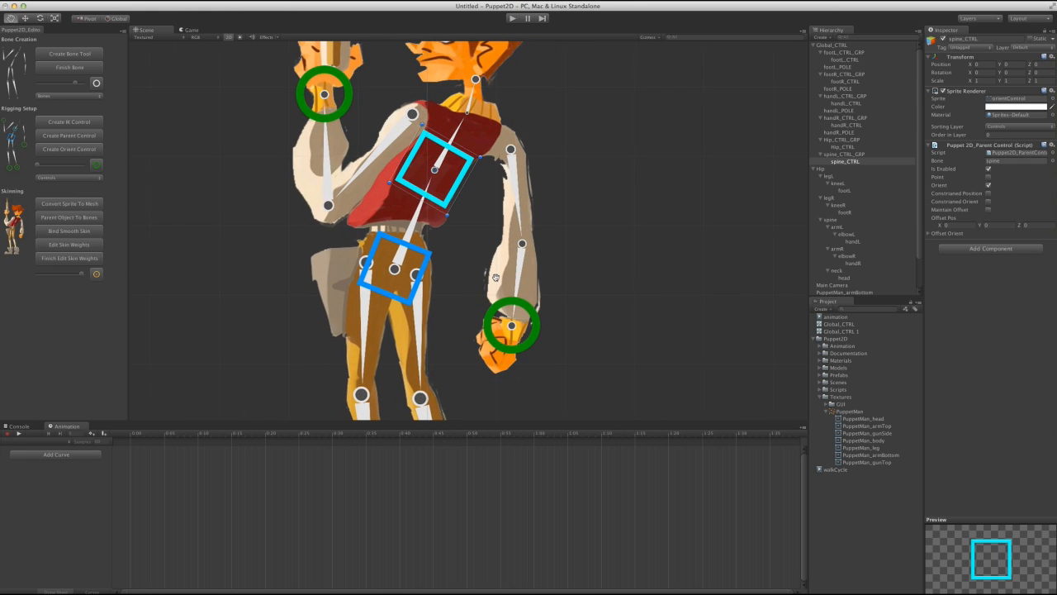
{"action": "left_click", "coordinate": [424, 264]}
{"action": "right_click_drag", "start_coordinate": [456, 278], "coordinate": [415, 255], "text": "alt"}
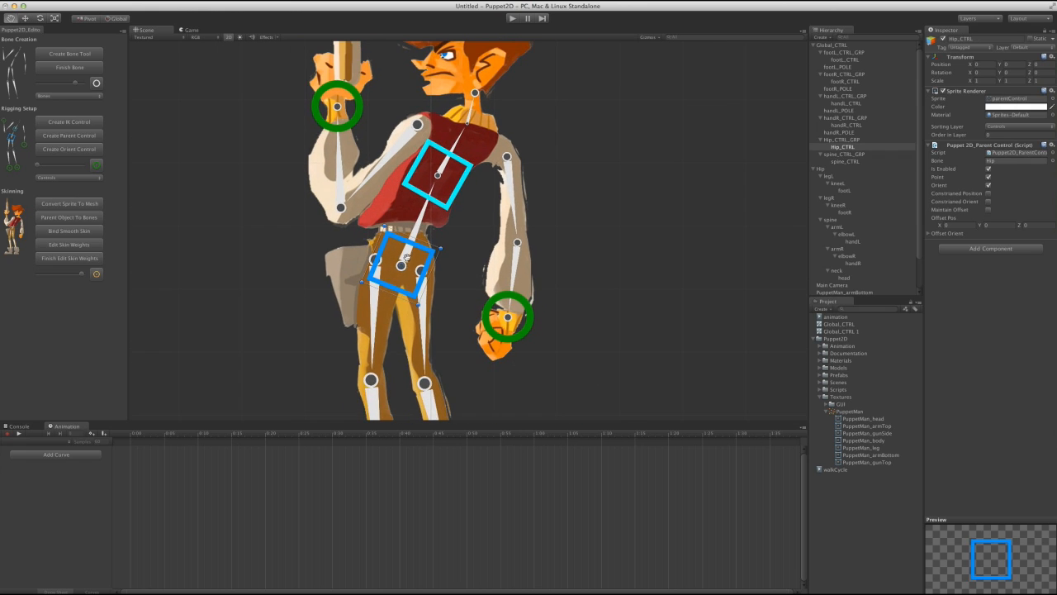
{"action": "mouse_move", "coordinate": [410, 264]}
{"action": "left_mouse_down"}
{"action": "mouse_move", "coordinate": [417, 253]}
{"action": "mouse_move", "coordinate": [389, 297]}
{"action": "mouse_move", "coordinate": [415, 257]}
{"action": "left_mouse_up"}
Parent spine_CTRL_GRP under Hip_CTRL in the object hierarchy.
{"action": "left_click", "coordinate": [825, 45]}
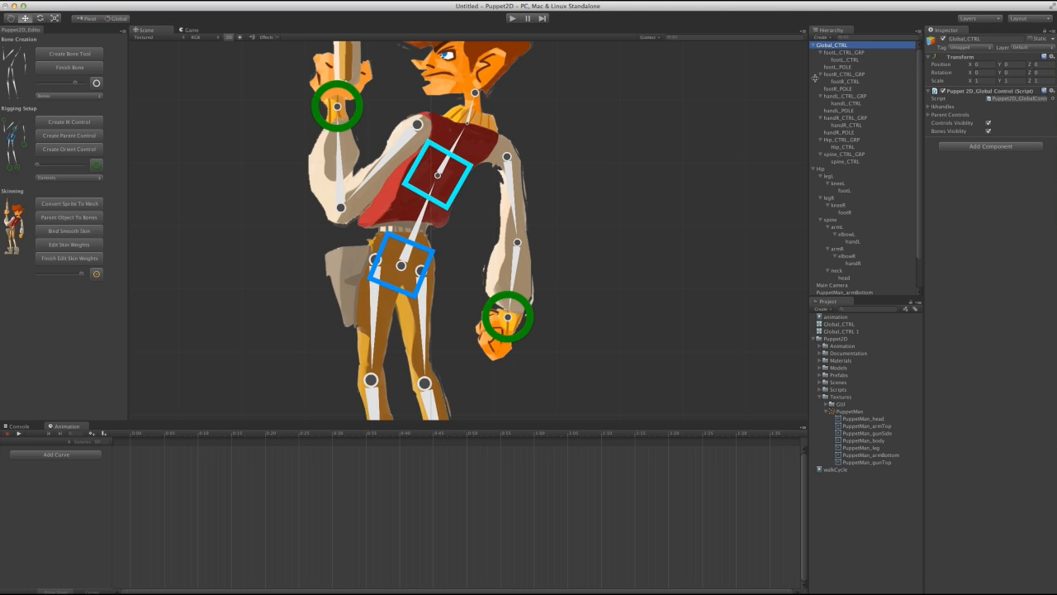
{"action": "left_click", "coordinate": [844, 148]}
{"action": "left_click", "coordinate": [841, 162]}
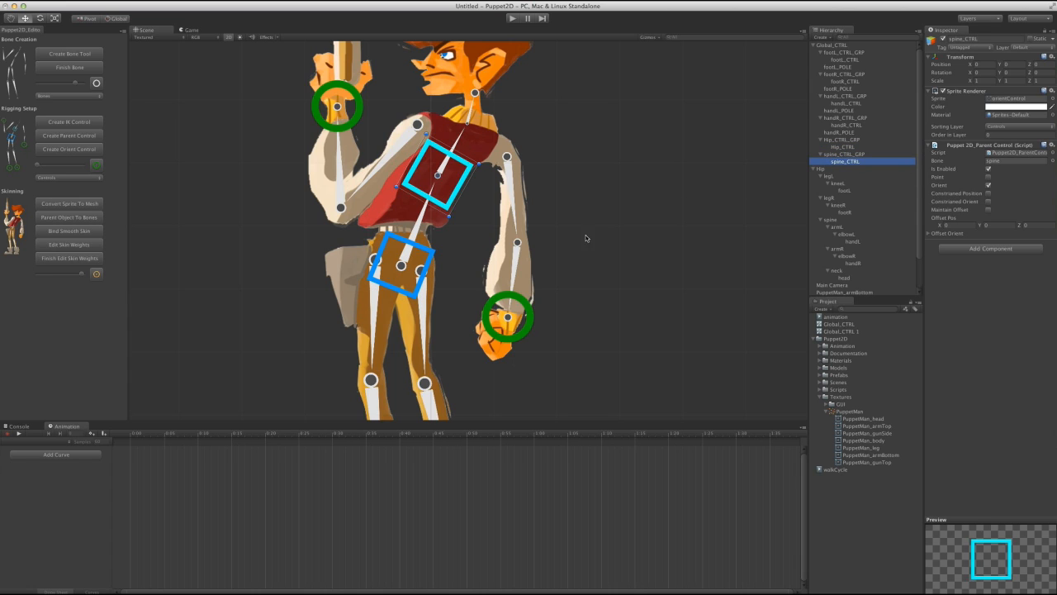
{"action": "left_click", "coordinate": [843, 154]}
{"action": "left_click_drag", "start_coordinate": [851, 153], "coordinate": [829, 149]}
Move Hip_CTRL to test the parented spine control, and undo the move.
{"action": "left_click", "coordinate": [603, 202]}
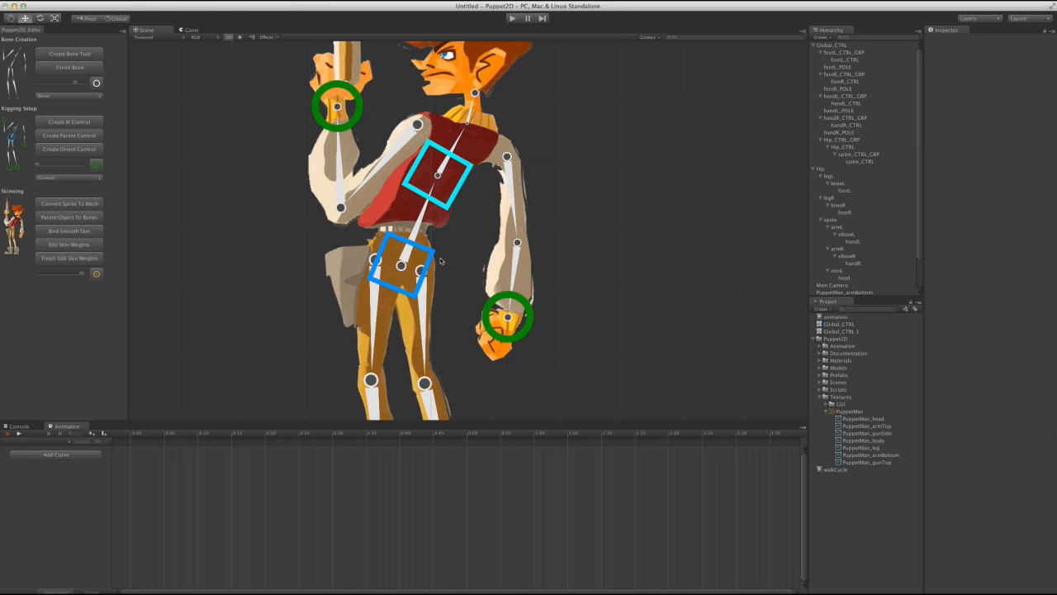
{"action": "left_click", "coordinate": [436, 260]}
{"action": "left_click_drag", "start_coordinate": [431, 258], "coordinate": [477, 228]}
{"action": "scroll", "coordinate": [477, 228], "scroll_direction": "up", "scroll_amount": 3}
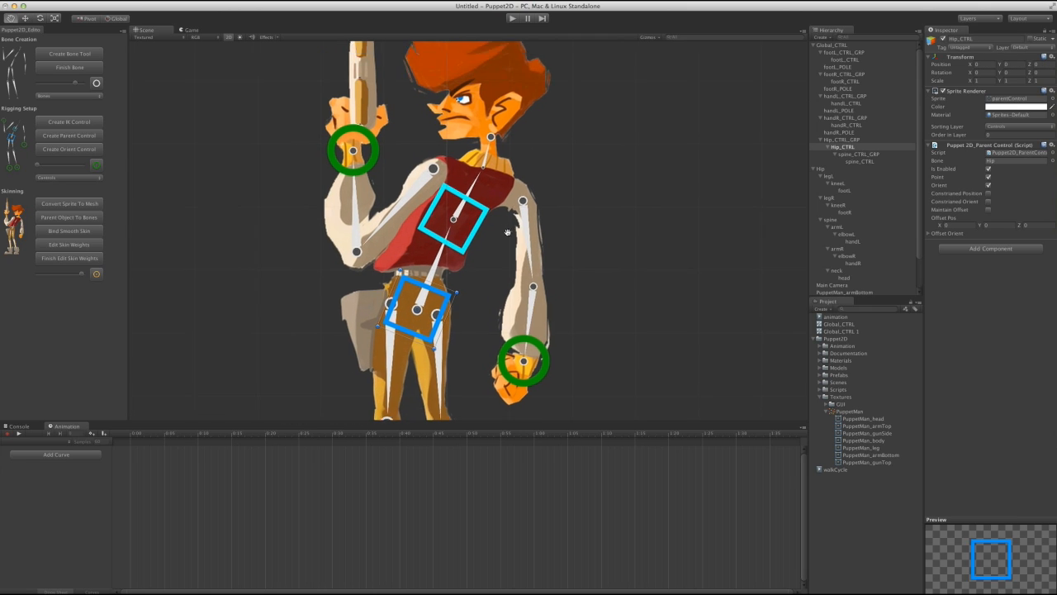
Create an orient control on the head bone and parent head_CTRL_GRP under spine_CTRL.
{"action": "left_click", "coordinate": [493, 149]}
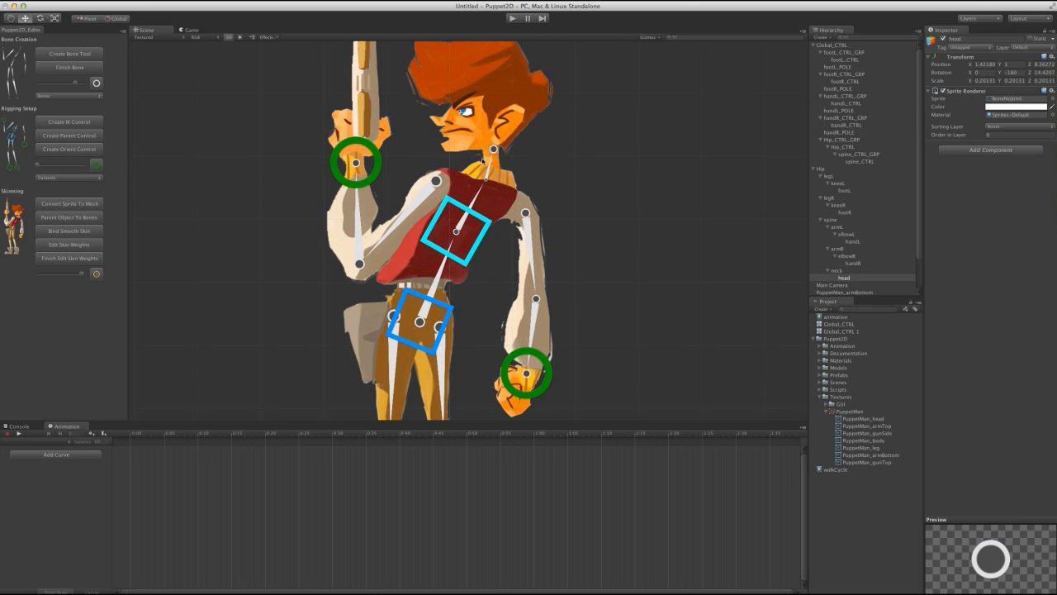
{"action": "left_click", "coordinate": [83, 150]}
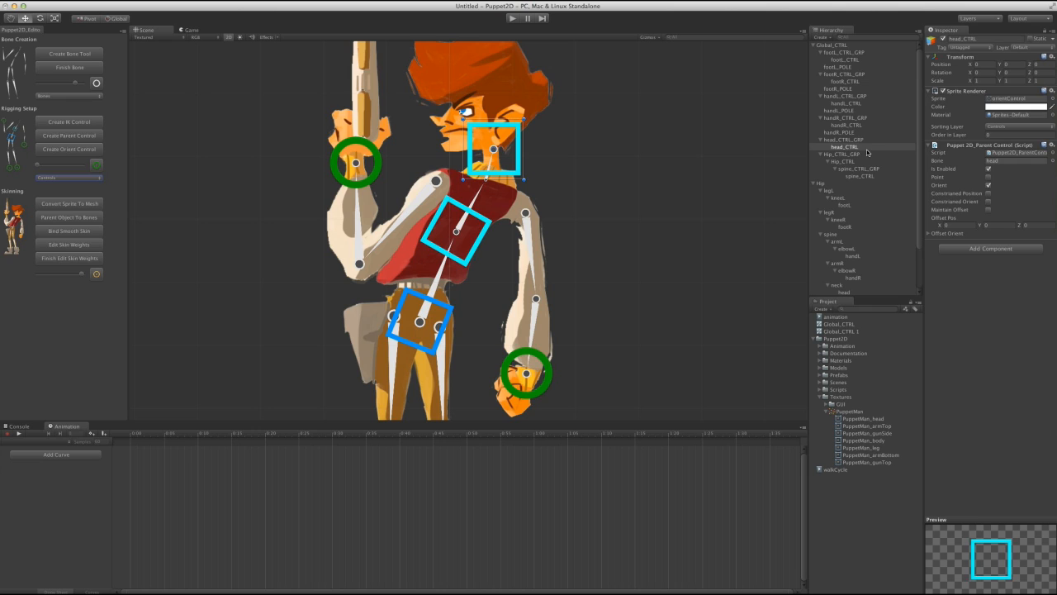
{"action": "left_click_drag", "start_coordinate": [851, 146], "coordinate": [862, 178]}
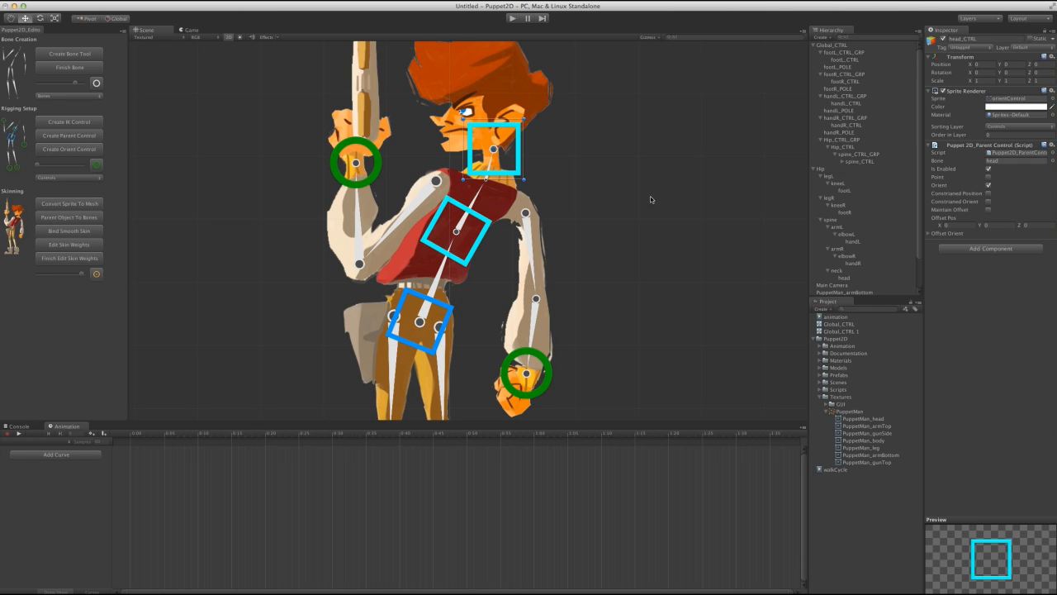
Lower Hip_CTRL to test the complete chain of hip, spine and head controls, and undo the move.
{"action": "left_click", "coordinate": [539, 241]}
{"action": "scroll", "coordinate": [538, 240], "scroll_direction": "down", "scroll_amount": 5}
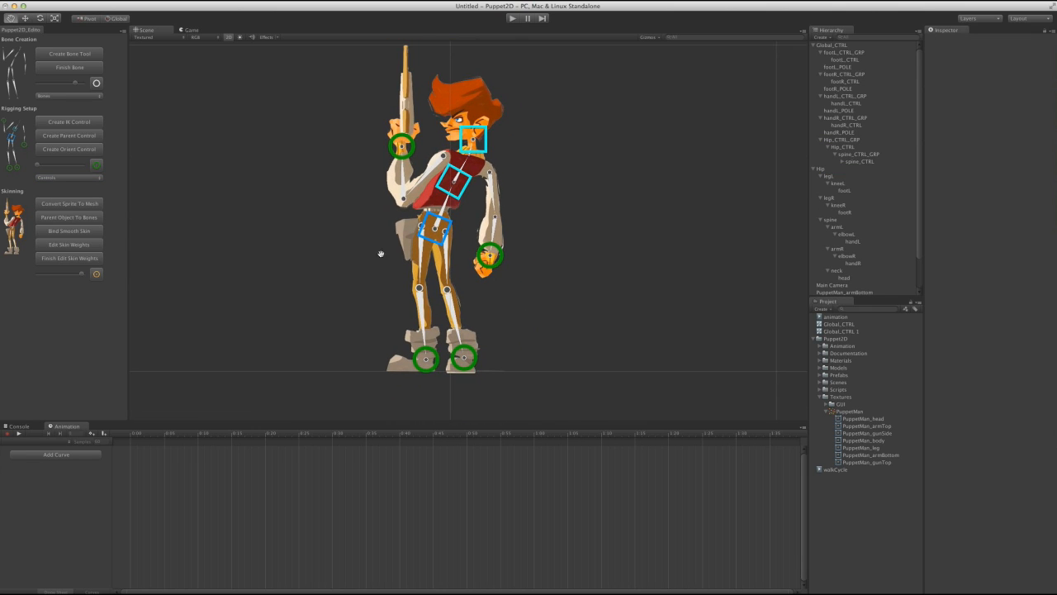
{"action": "left_click", "coordinate": [450, 221]}
{"action": "left_click_drag", "start_coordinate": [448, 224], "coordinate": [446, 257]}
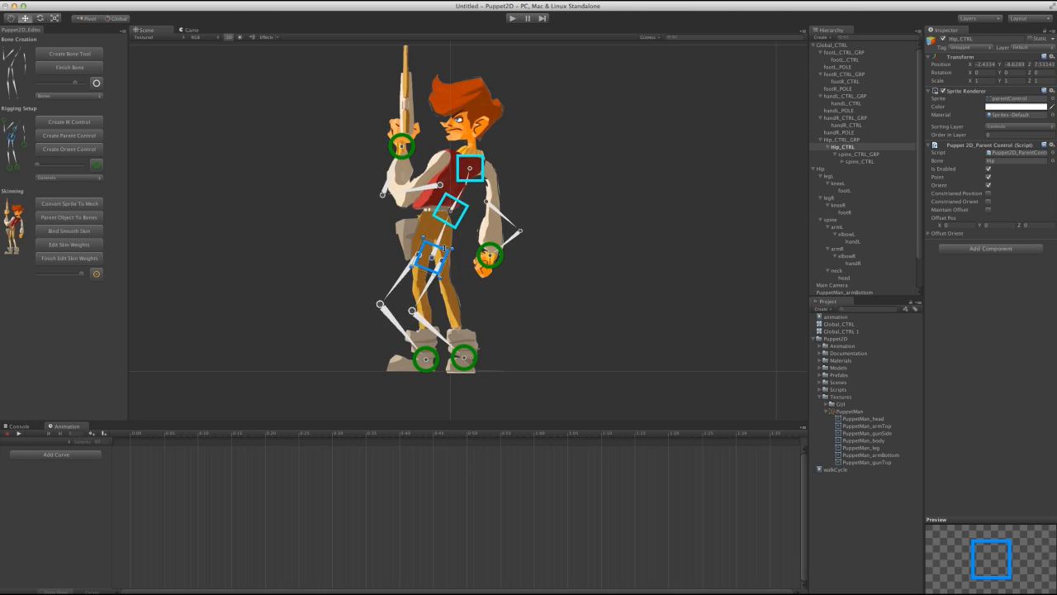
{"action": "key", "text": "super+z"}
Unlock the Player layer so the character's sprites can be picked, and select the gun arm's PuppetMan_armBottom sprite.
{"action": "scroll", "coordinate": [581, 299], "scroll_direction": "up", "scroll_amount": 4}
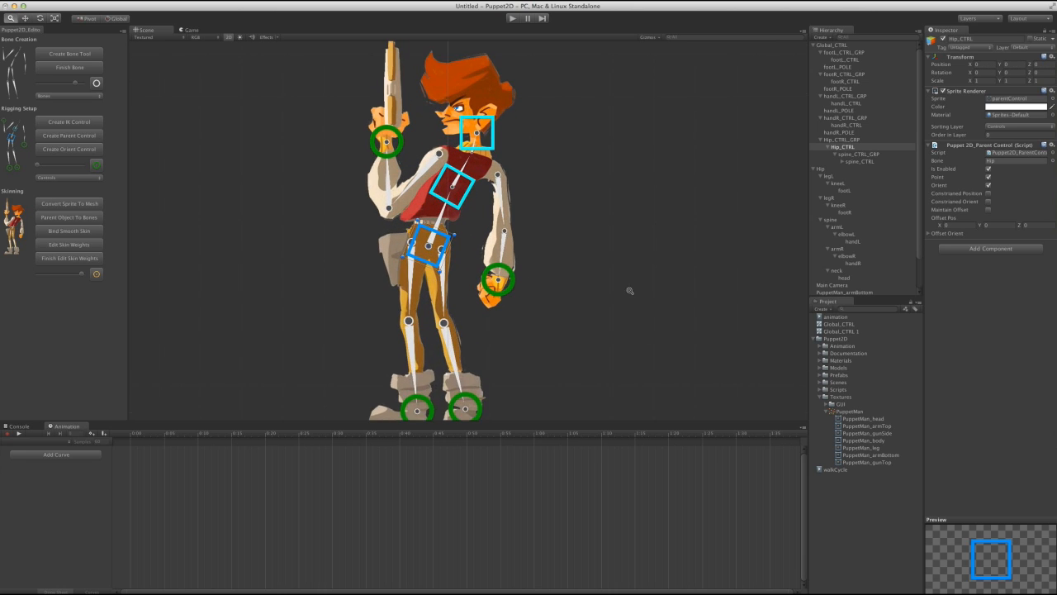
{"action": "middle_click_drag", "start_coordinate": [551, 303], "coordinate": [536, 278]}
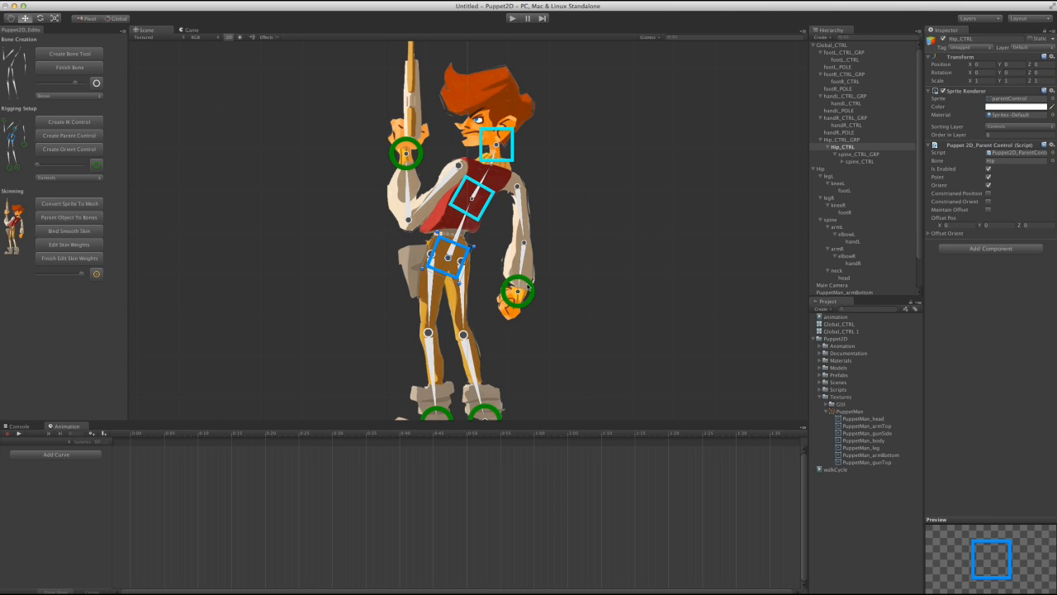
{"action": "middle_click_drag", "start_coordinate": [524, 258], "coordinate": [497, 231]}
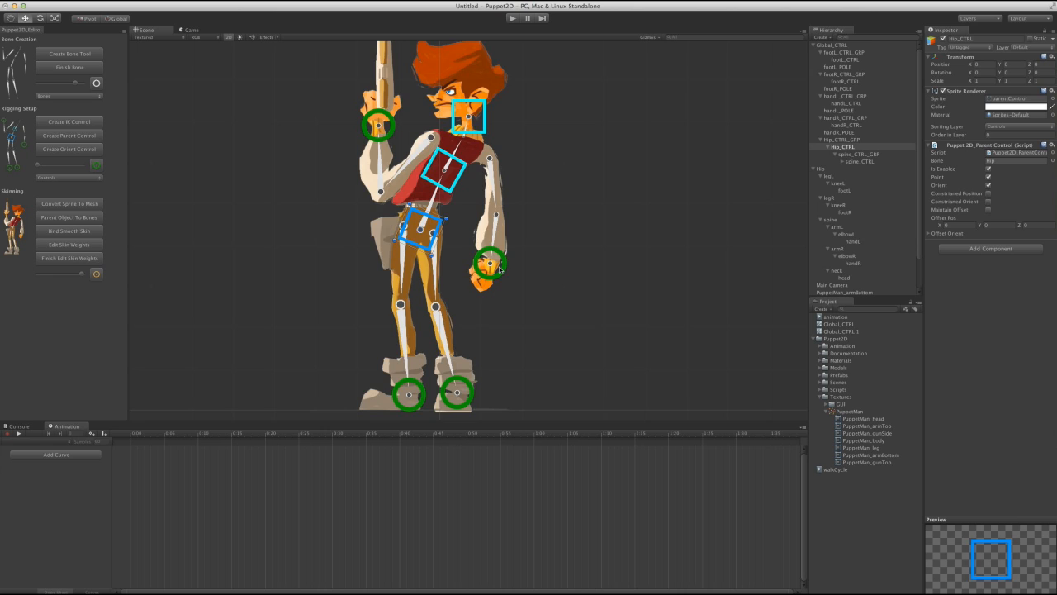
{"action": "middle_click_drag", "start_coordinate": [498, 268], "coordinate": [495, 240]}
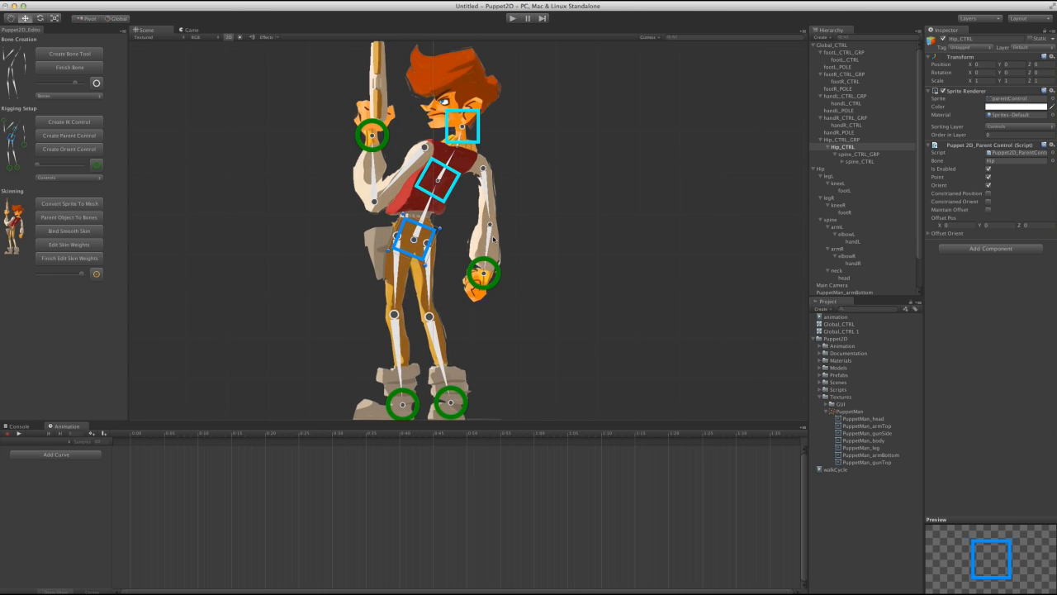
{"action": "scroll", "coordinate": [460, 252], "scroll_direction": "down", "scroll_amount": 2}
{"action": "scroll", "coordinate": [471, 273], "scroll_direction": "up", "scroll_amount": 5}
{"action": "left_click", "coordinate": [486, 296]}
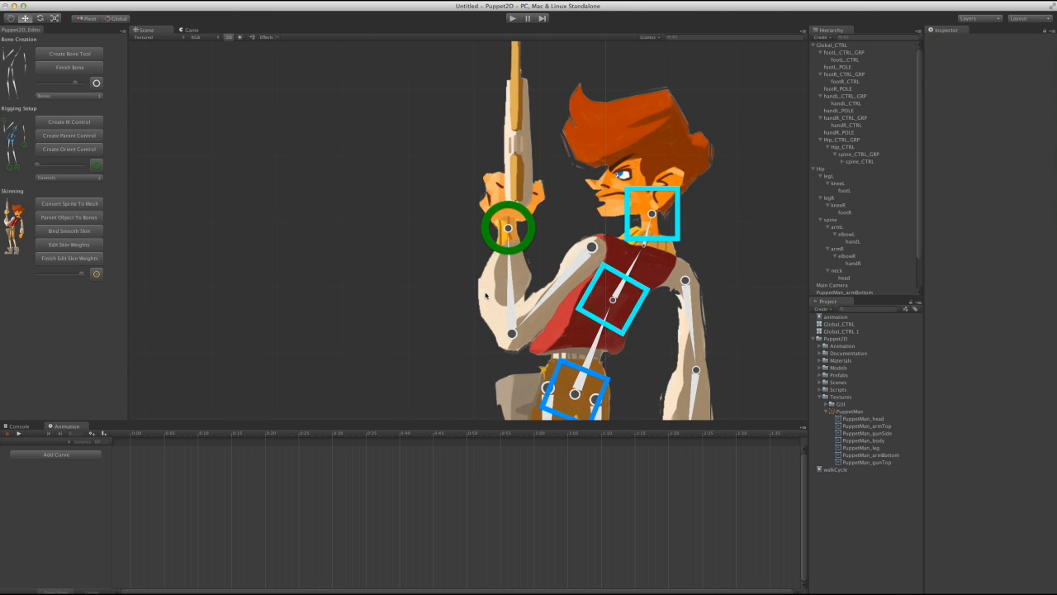
{"action": "left_click", "coordinate": [996, 18]}
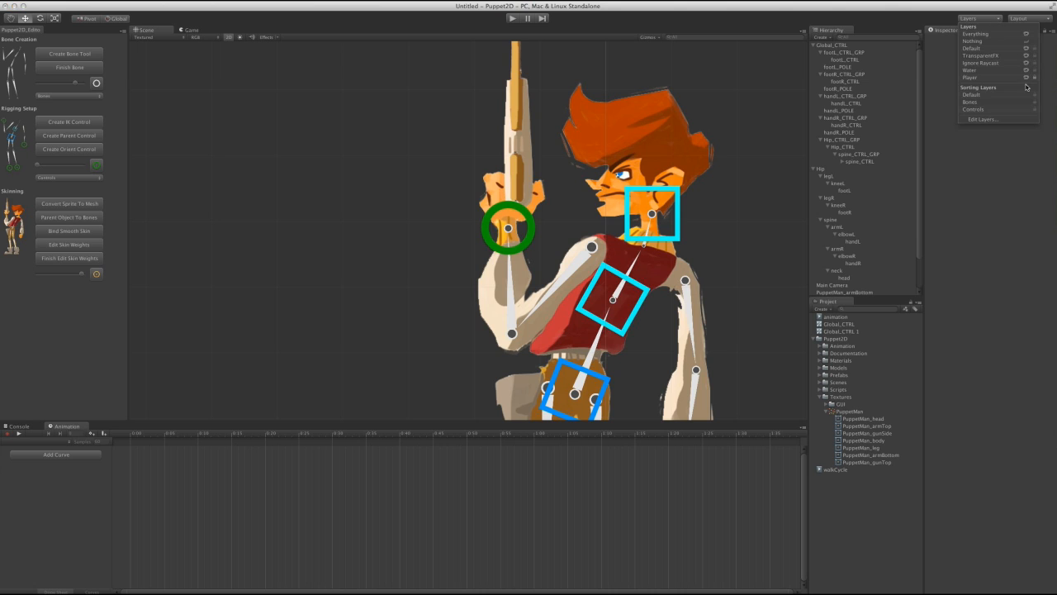
{"action": "left_click", "coordinate": [487, 302]}
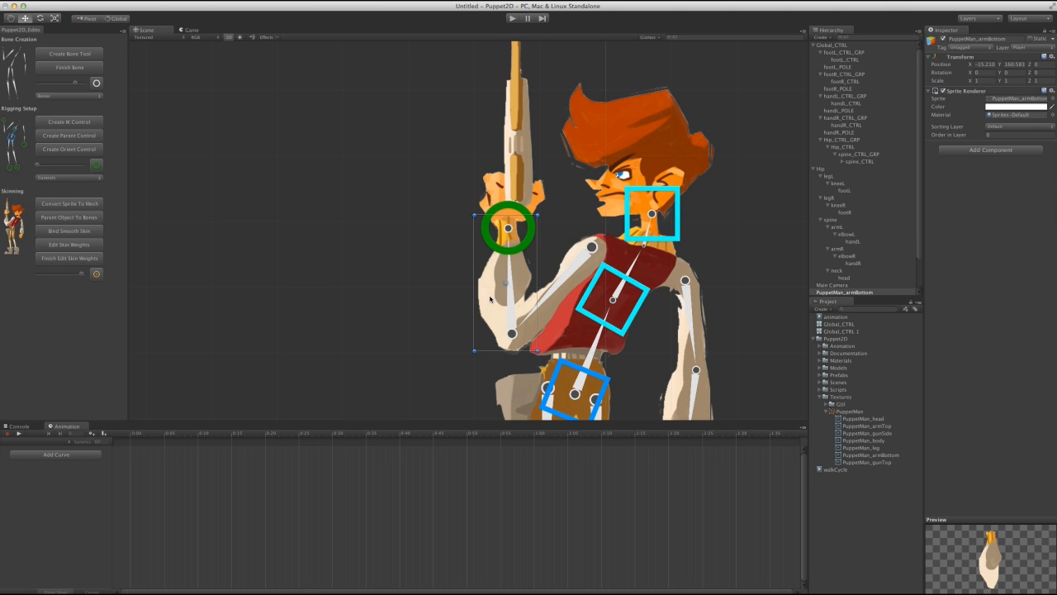
{"action": "scroll", "coordinate": [389, 280], "scroll_direction": "up", "scroll_amount": 3}
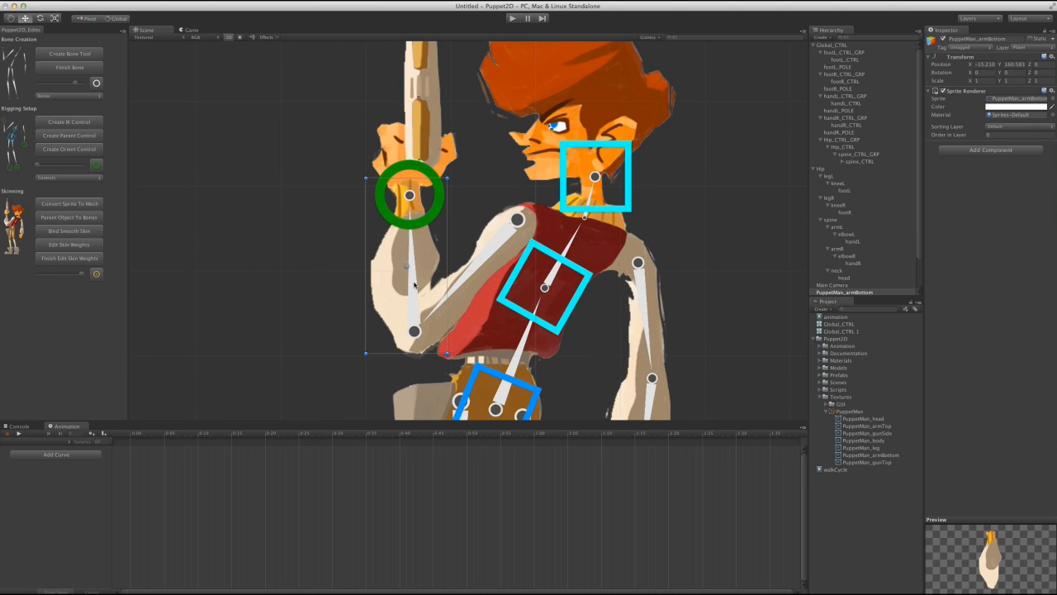
Parent the PuppetMan_armBottom, armTop, gunTop and head sprites to the skeleton, using all bones from Hip to head.
{"action": "scroll", "coordinate": [864, 247], "scroll_direction": "down", "scroll_amount": 1}
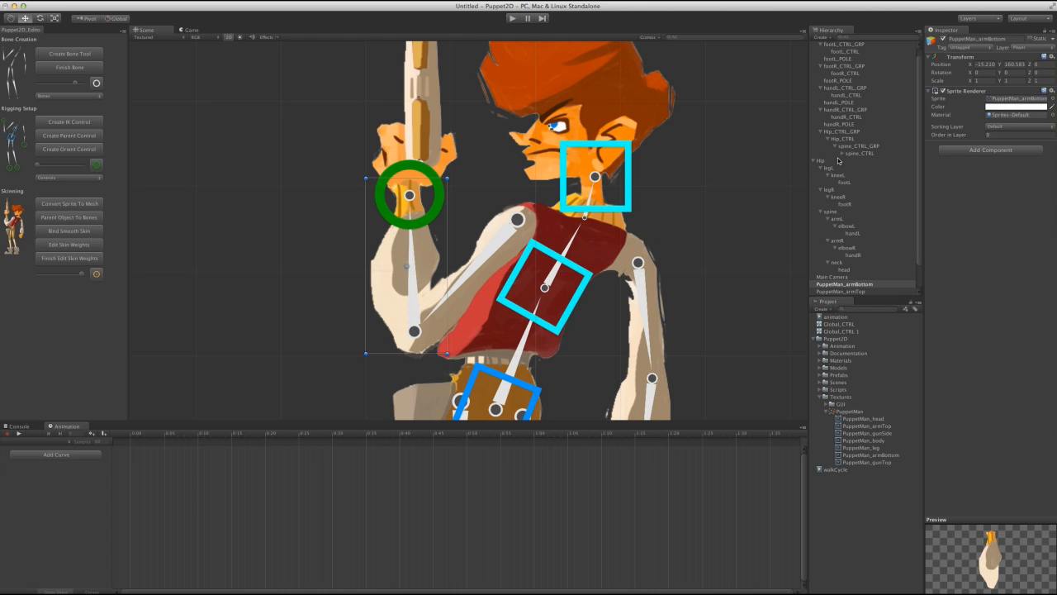
{"action": "left_click", "coordinate": [826, 160]}
{"action": "left_click", "coordinate": [849, 271], "text": "shift"}
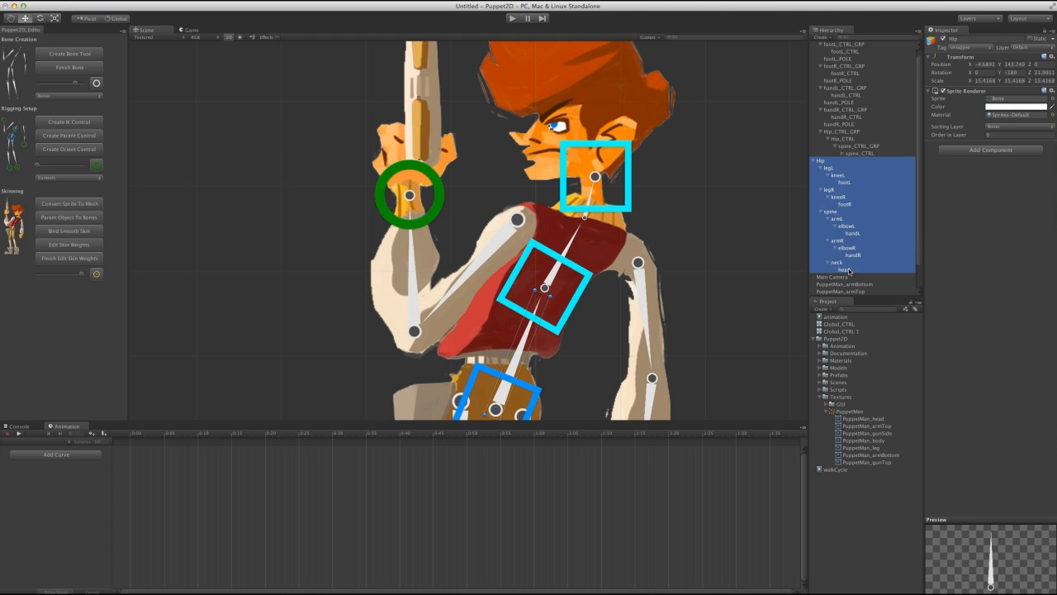
{"action": "scroll", "coordinate": [860, 224], "scroll_direction": "down", "scroll_amount": 3}
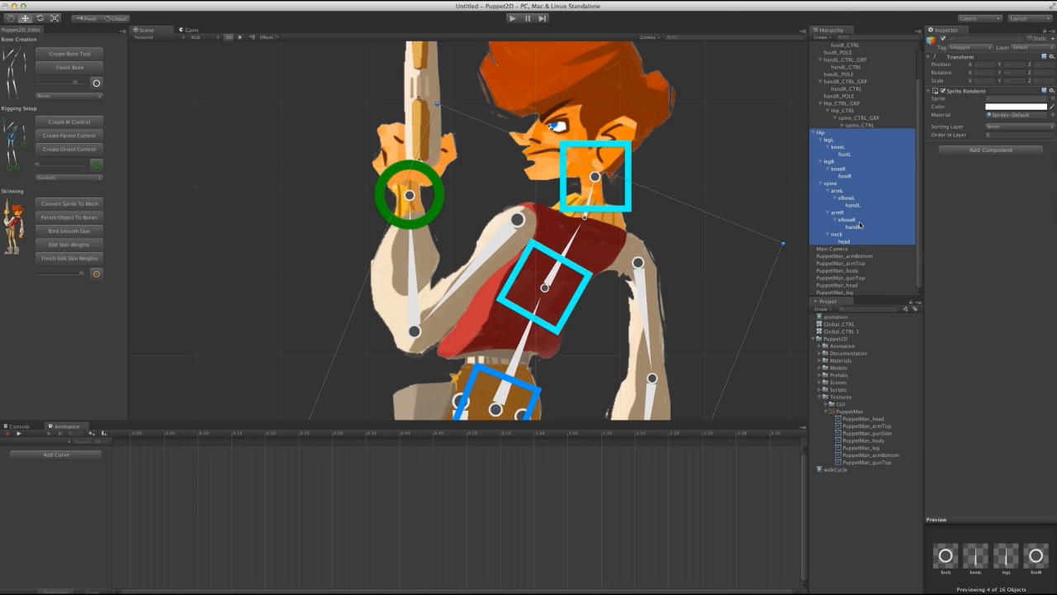
{"action": "left_click", "coordinate": [848, 256], "text": "super"}
{"action": "left_click", "coordinate": [850, 264], "text": "super"}
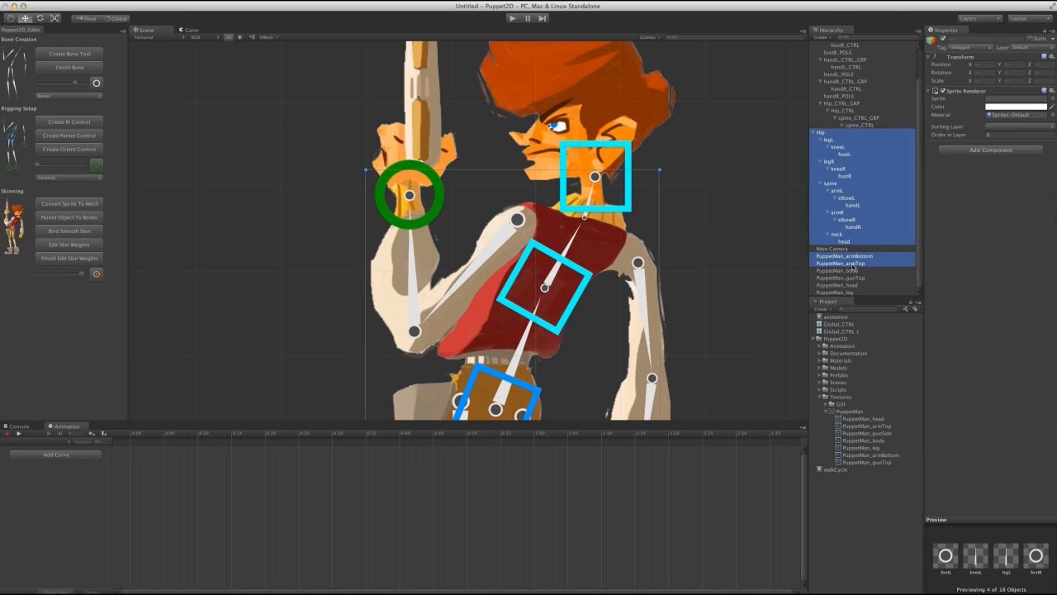
{"action": "left_click", "coordinate": [859, 278], "text": "super"}
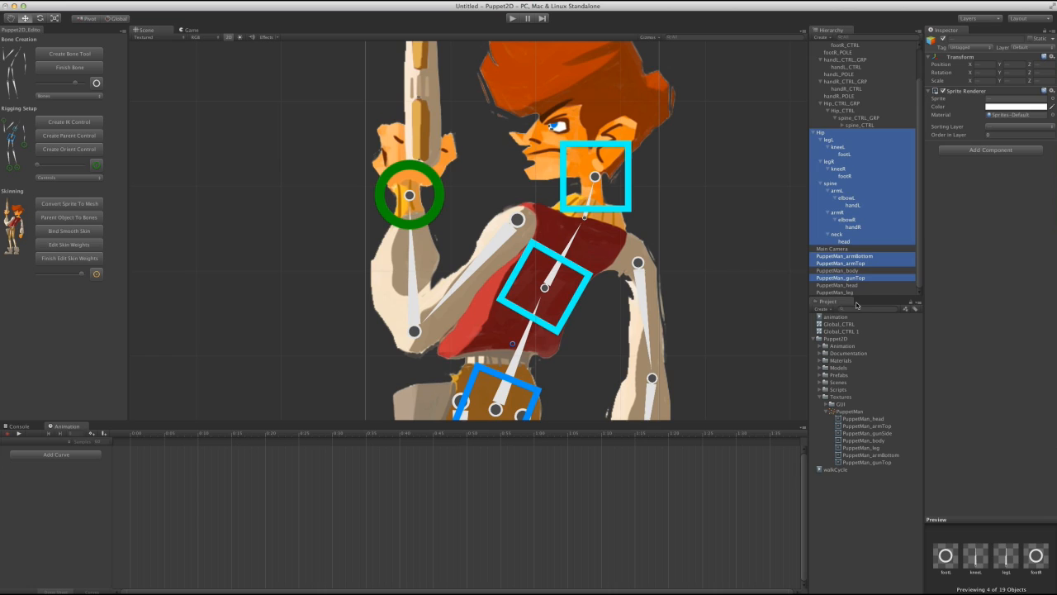
{"action": "left_click", "coordinate": [856, 286], "text": "super"}
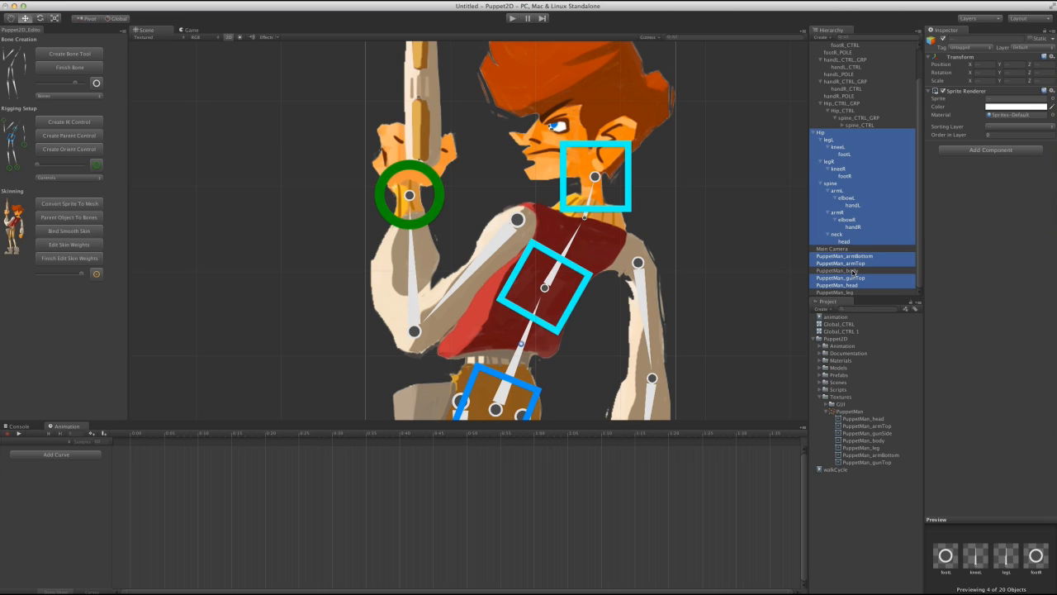
{"action": "left_click", "coordinate": [58, 218]}
Move handL_CTRL down and outward to test the parented gun arm sprites, and undo the move.
{"action": "left_click", "coordinate": [438, 213]}
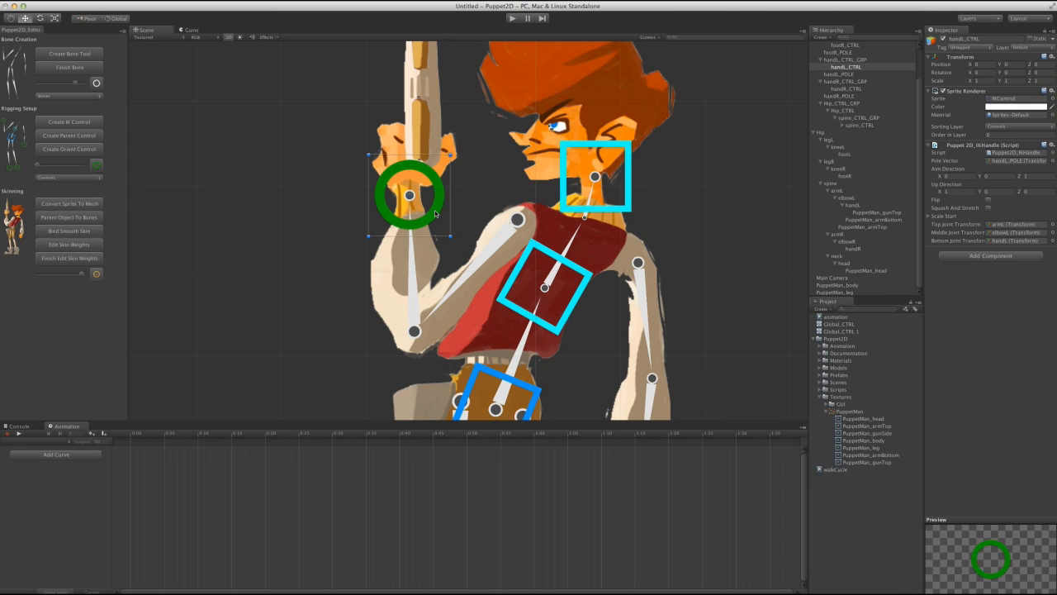
{"action": "left_click_drag", "start_coordinate": [436, 213], "coordinate": [391, 277]}
{"action": "key", "text": "super+z"}
Select the PuppetMan_body sprite and convert it to a mesh.
{"action": "right_click_drag", "start_coordinate": [642, 306], "coordinate": [323, 156], "text": "alt"}
{"action": "middle_click_drag", "start_coordinate": [476, 315], "coordinate": [476, 232], "text": "alt"}
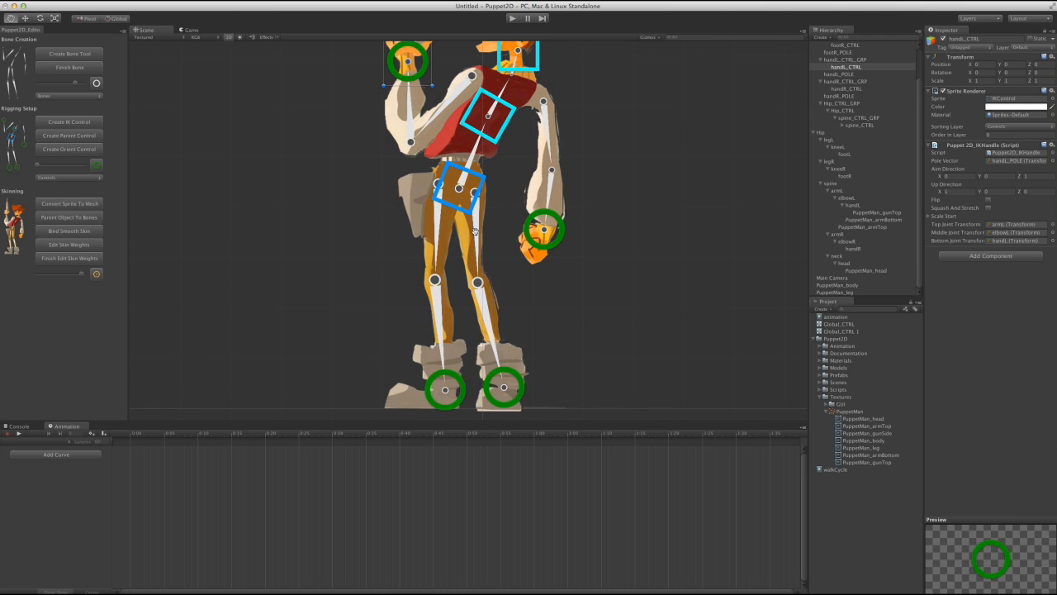
{"action": "left_click", "coordinate": [443, 253]}
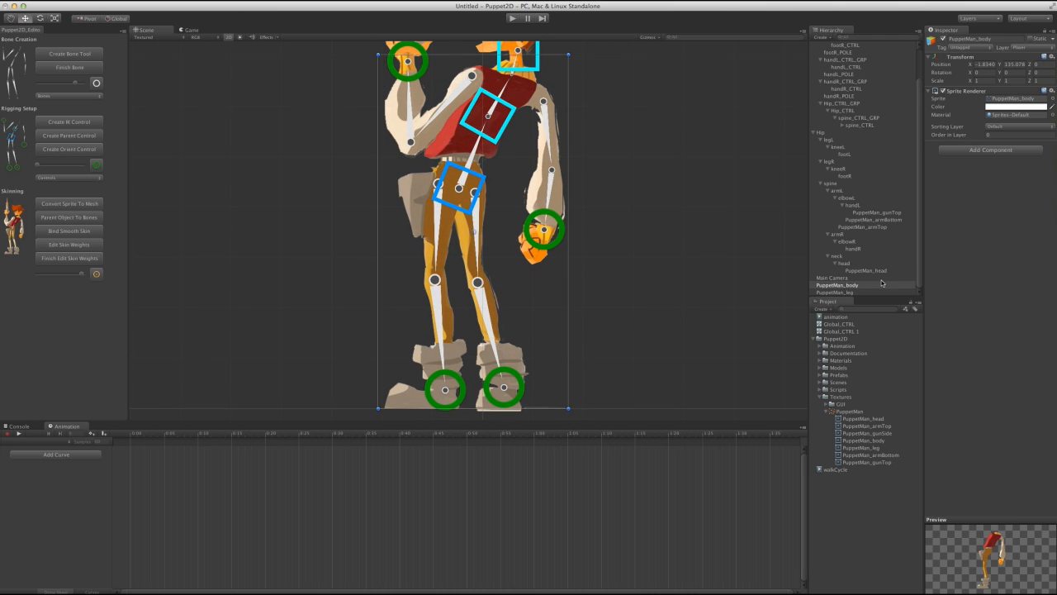
{"action": "middle_click_drag", "start_coordinate": [570, 230], "coordinate": [582, 264]}
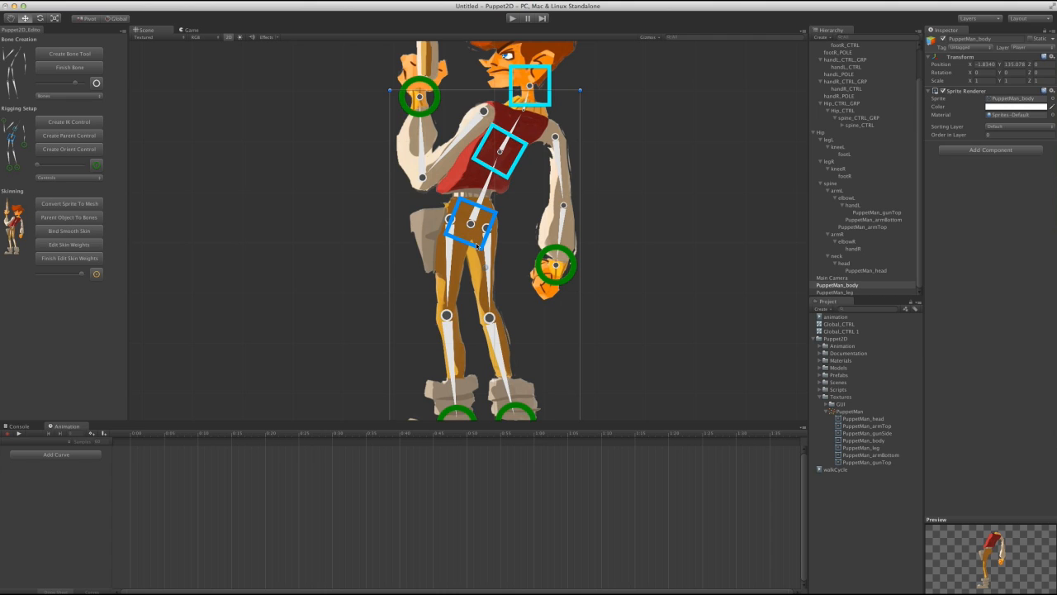
{"action": "middle_click_drag", "start_coordinate": [476, 245], "coordinate": [471, 221]}
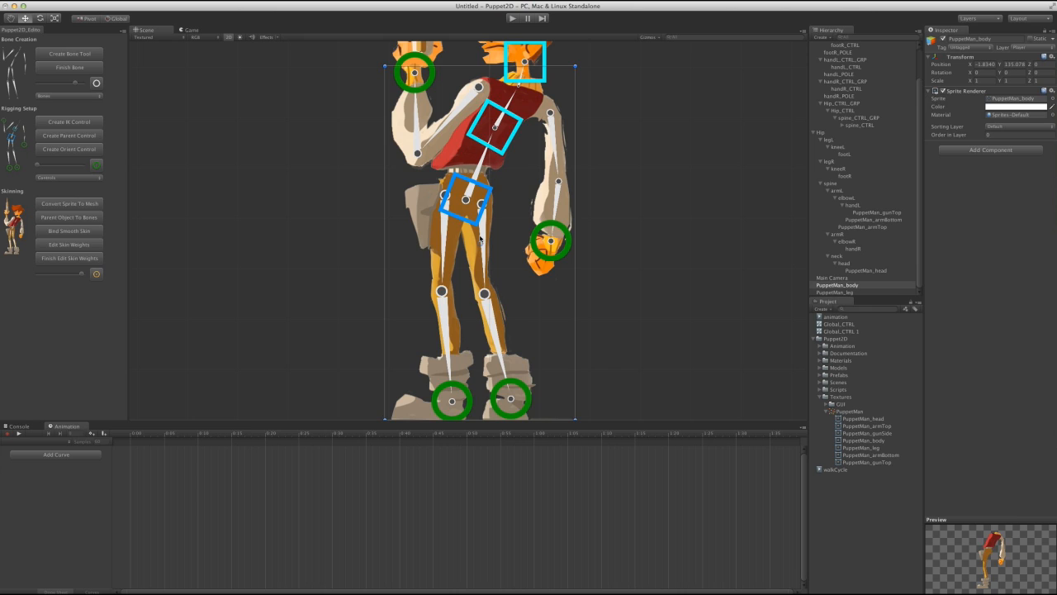
{"action": "middle_click_drag", "start_coordinate": [479, 232], "coordinate": [476, 242], "text": "alt"}
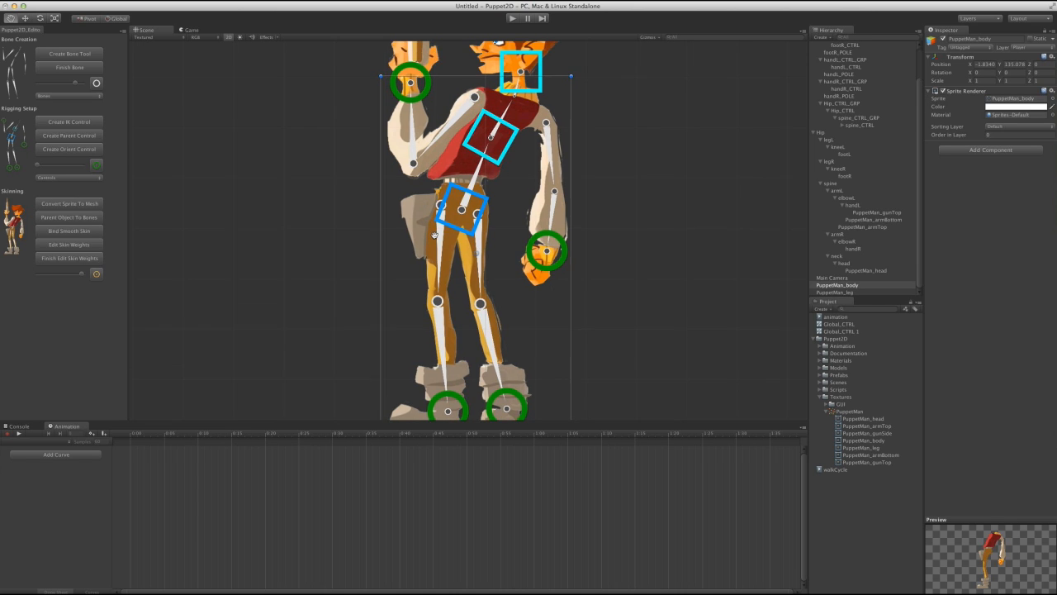
{"action": "right_click_drag", "start_coordinate": [476, 242], "coordinate": [464, 273], "text": "alt"}
{"action": "middle_click_drag", "start_coordinate": [464, 272], "coordinate": [470, 238], "text": "alt"}
{"action": "right_click_drag", "start_coordinate": [470, 238], "coordinate": [474, 221], "text": "alt"}
{"action": "middle_click_drag", "start_coordinate": [475, 221], "coordinate": [479, 234], "text": "alt"}
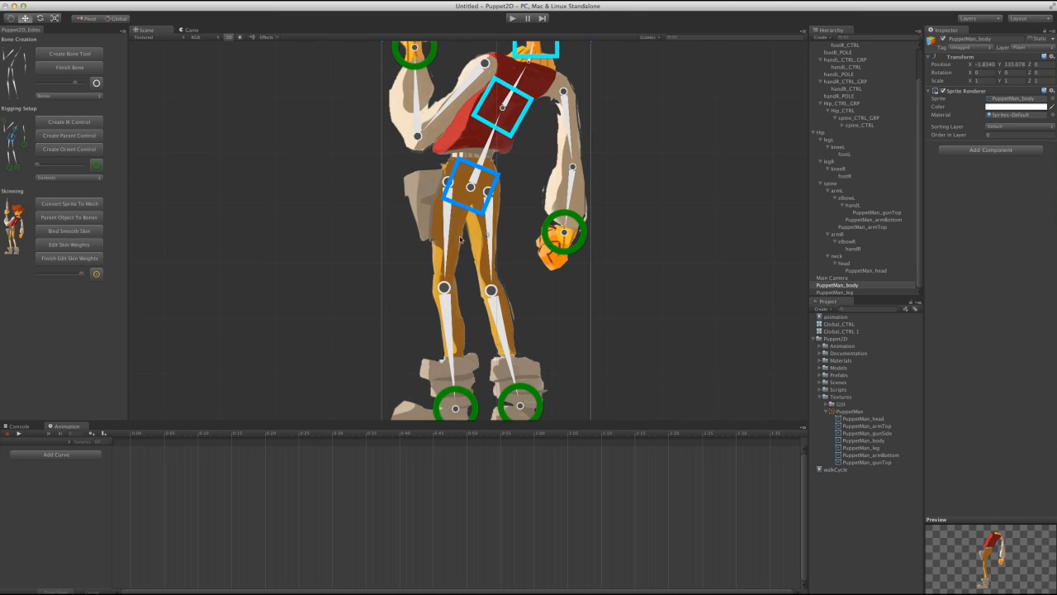
{"action": "scroll", "coordinate": [502, 242], "scroll_direction": "down", "scroll_amount": 2}
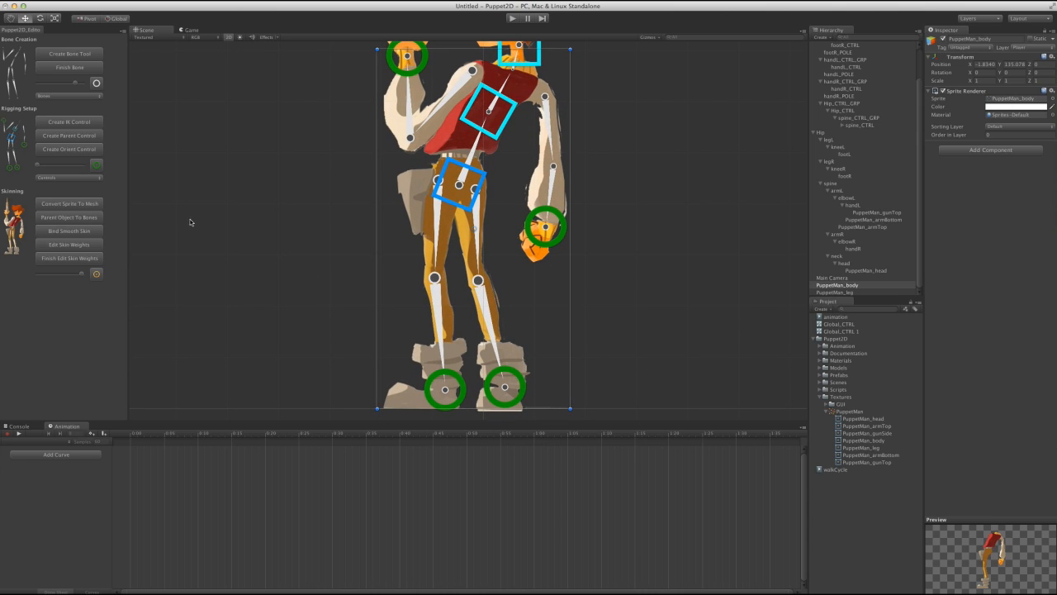
{"action": "left_click", "coordinate": [78, 203]}
Examine the triangulation of the new body mesh along the front leg, boot, hips and torso.
{"action": "scroll", "coordinate": [568, 218], "scroll_direction": "up", "scroll_amount": 5}
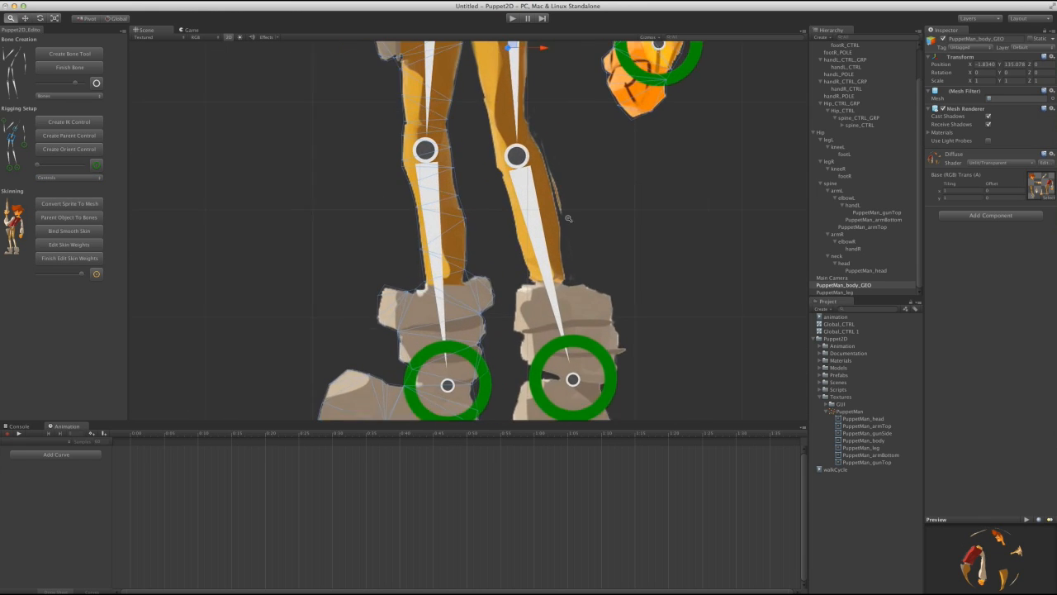
{"action": "right_click_drag", "start_coordinate": [568, 218], "coordinate": [579, 221], "text": "alt"}
{"action": "middle_click_drag", "start_coordinate": [517, 193], "coordinate": [512, 291], "text": "alt"}
{"action": "middle_click_drag", "start_coordinate": [451, 258], "coordinate": [462, 287], "text": "alt"}
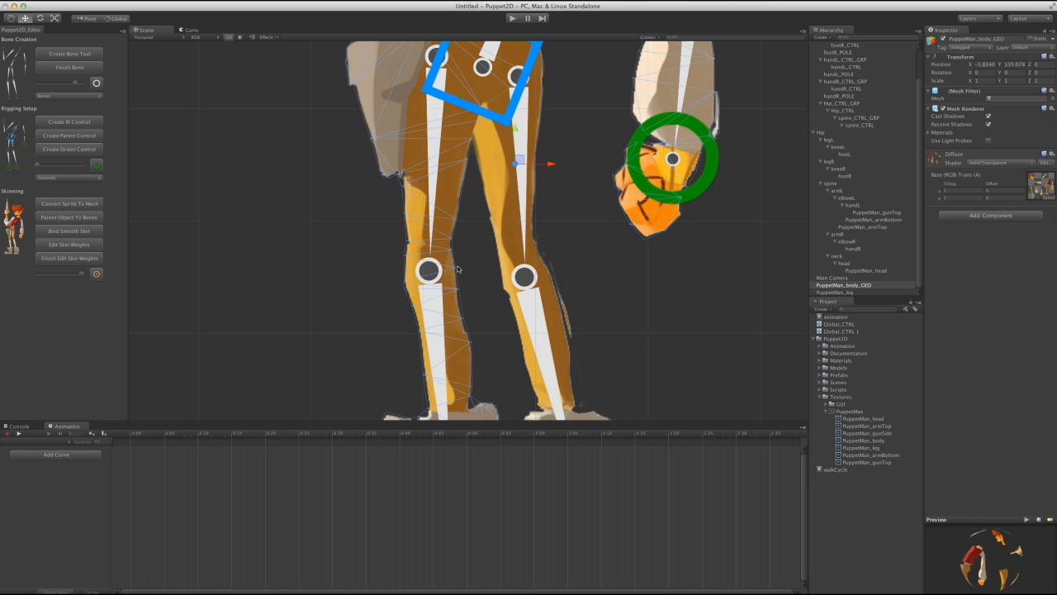
{"action": "middle_click_drag", "start_coordinate": [478, 365], "coordinate": [461, 220], "text": "alt"}
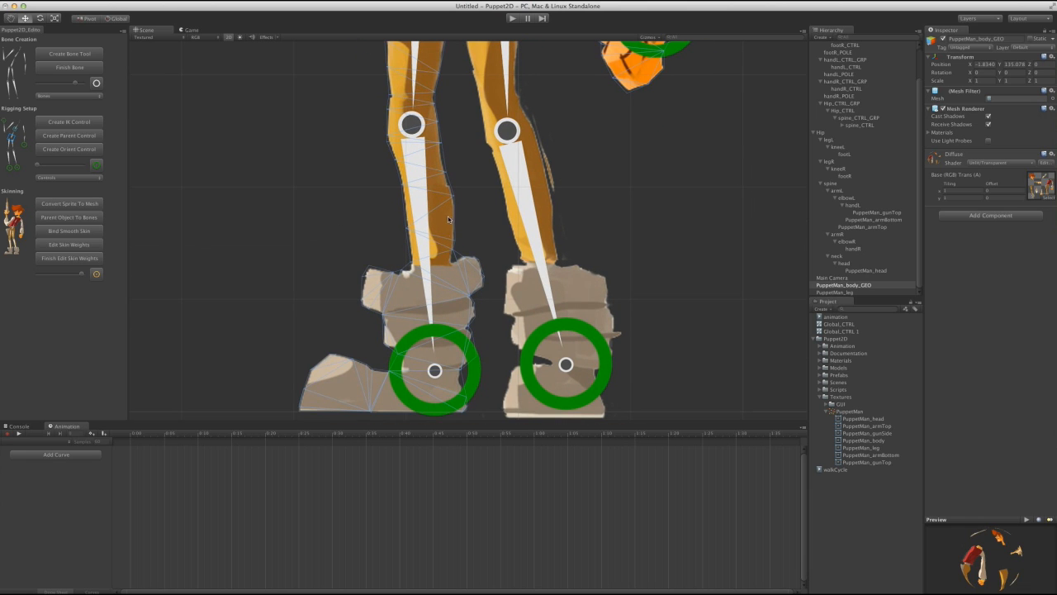
{"action": "middle_click_drag", "start_coordinate": [373, 180], "coordinate": [381, 269], "text": "alt"}
{"action": "right_click_drag", "start_coordinate": [381, 268], "coordinate": [663, 311], "text": "alt"}
{"action": "middle_click_drag", "start_coordinate": [401, 232], "coordinate": [423, 418], "text": "alt"}
{"action": "right_click_drag", "start_coordinate": [422, 418], "coordinate": [4, 66], "text": "alt"}
{"action": "middle_click_drag", "start_coordinate": [537, 45], "coordinate": [502, 79], "text": "alt"}
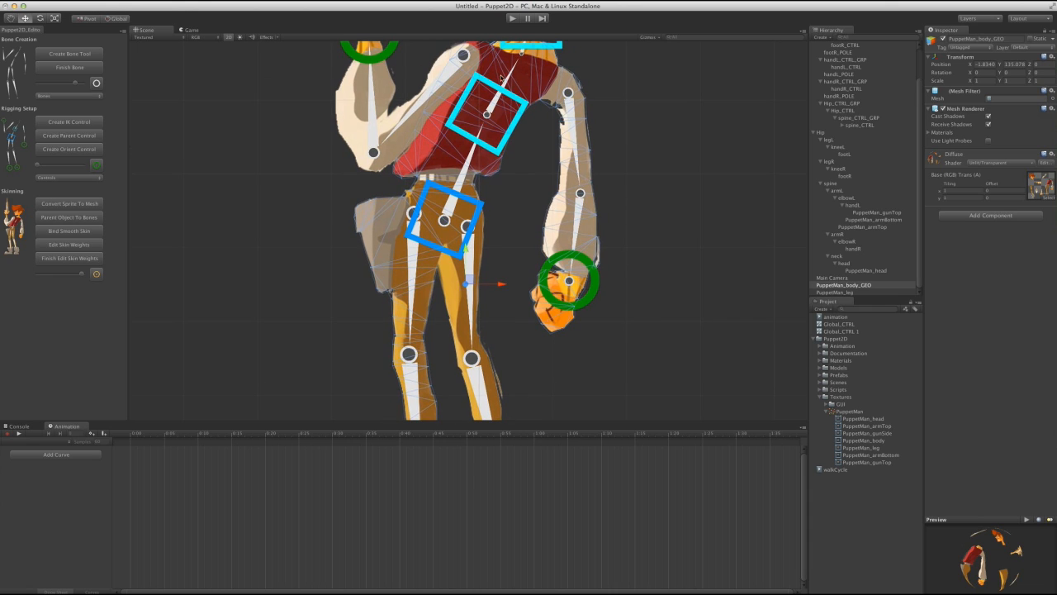
{"action": "middle_click_drag", "start_coordinate": [381, 271], "coordinate": [382, 253], "text": "alt"}
{"action": "right_click_drag", "start_coordinate": [346, 241], "coordinate": [429, 273], "text": "alt"}
{"action": "middle_click_drag", "start_coordinate": [501, 335], "coordinate": [528, 339], "text": "alt"}
Select the PuppetMan_leg sprite and add a Polygon Collider 2D component to it.
{"action": "left_click", "coordinate": [499, 237]}
{"action": "right_click_drag", "start_coordinate": [528, 338], "coordinate": [495, 266], "text": "alt"}
{"action": "middle_click_drag", "start_coordinate": [495, 266], "coordinate": [480, 236], "text": "alt"}
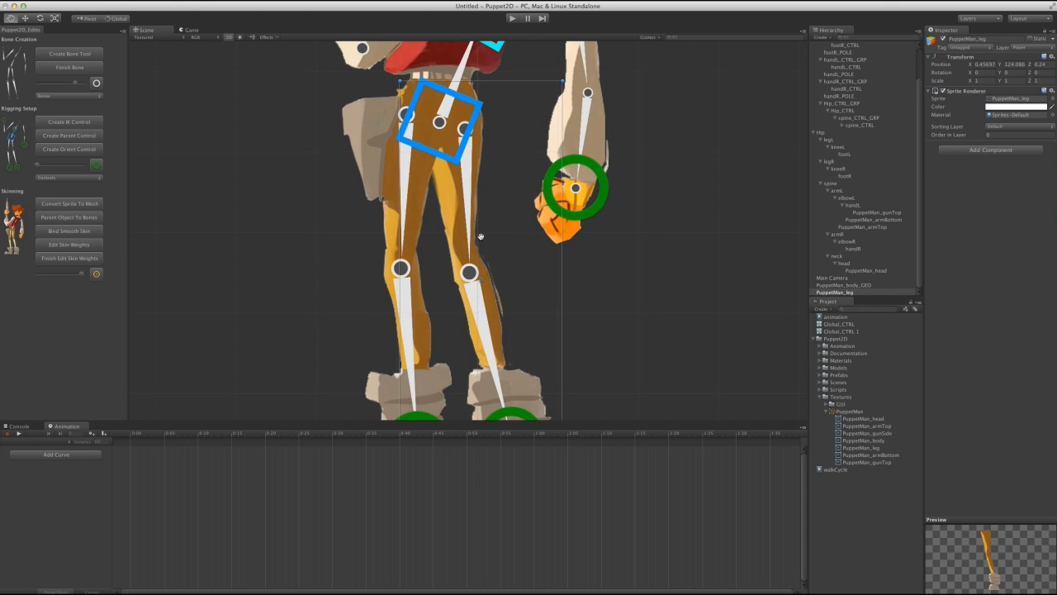
{"action": "left_click", "coordinate": [988, 151]}
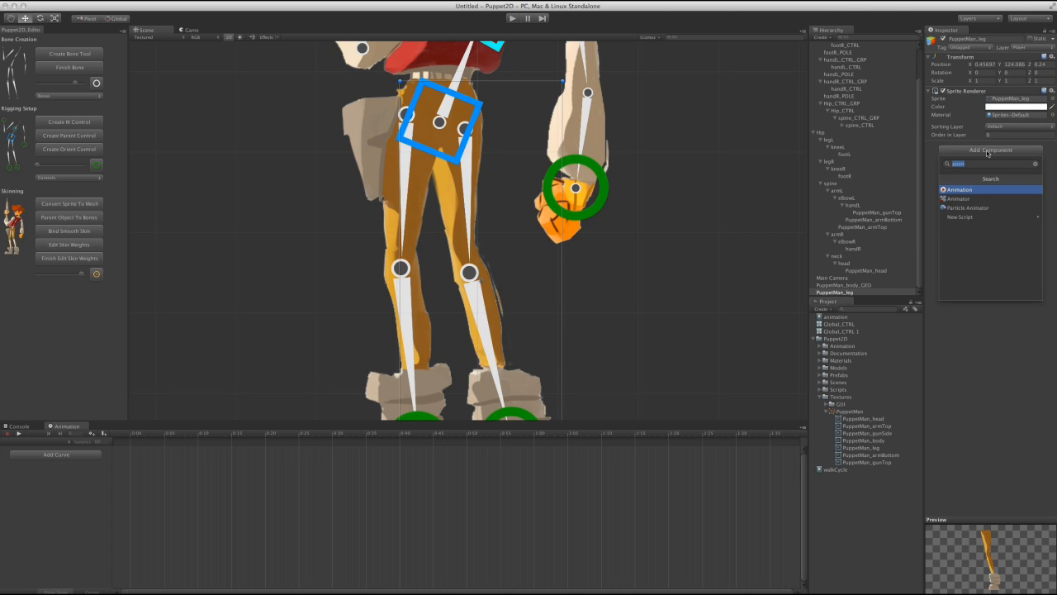
{"action": "type", "text": "pol"}
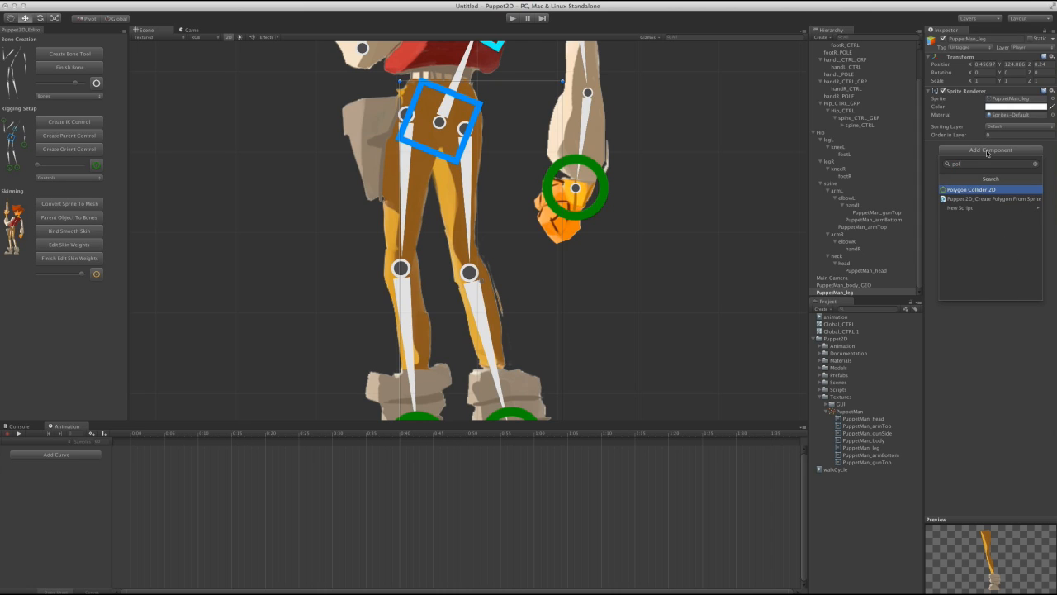
{"action": "left_click", "coordinate": [969, 190]}
Adjust the polygon collider outline around the knee of PuppetMan_leg and convert the sprite to a mesh.
{"action": "scroll", "coordinate": [588, 264], "scroll_direction": "up", "scroll_amount": 5, "text": "alt"}
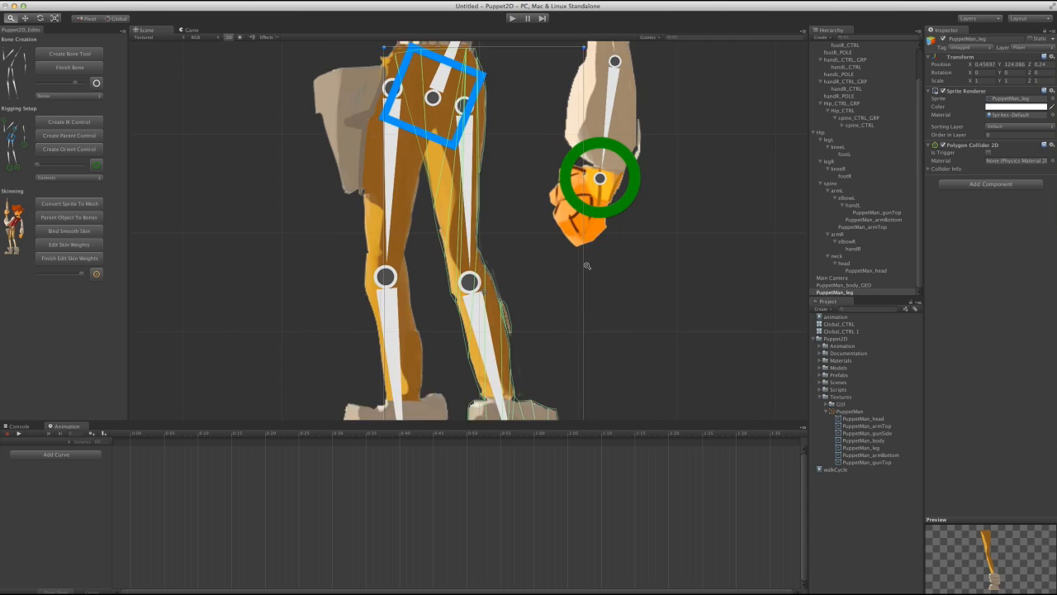
{"action": "mouse_move", "coordinate": [642, 285]}
{"action": "left_mouse_down", "text": "alt"}
{"action": "mouse_move", "coordinate": [644, 228]}
{"action": "mouse_move", "coordinate": [638, 299]}
{"action": "left_mouse_up", "text": "alt"}
{"action": "scroll", "coordinate": [636, 215], "scroll_direction": "up", "scroll_amount": 10, "text": "alt"}
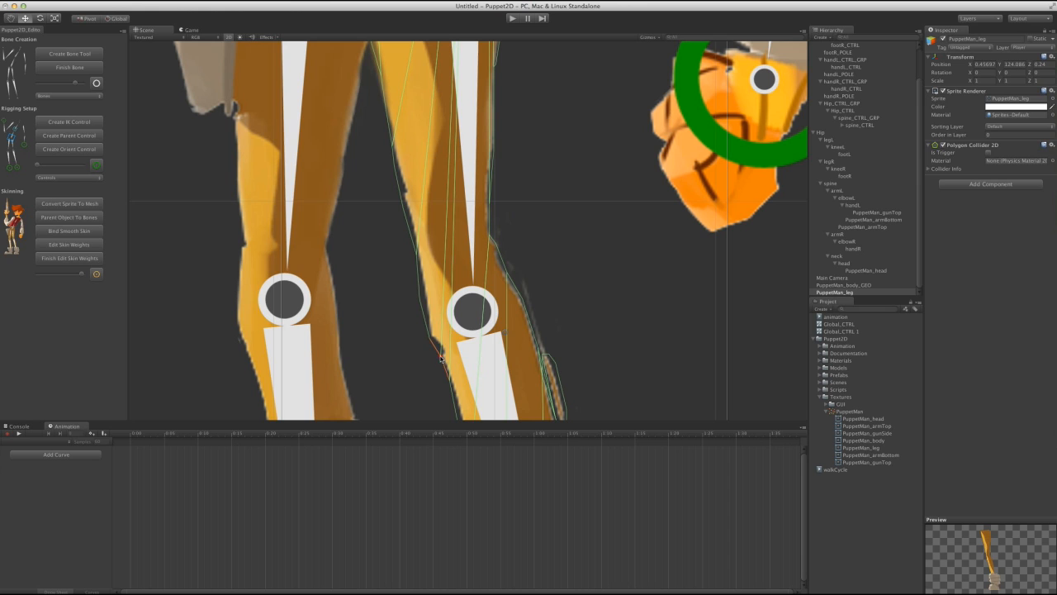
{"action": "middle_click_drag", "start_coordinate": [504, 321], "coordinate": [517, 215], "text": "alt"}
{"action": "right_click_drag", "start_coordinate": [517, 215], "coordinate": [451, 221], "text": "alt"}
{"action": "middle_click_drag", "start_coordinate": [451, 220], "coordinate": [444, 261], "text": "alt"}
{"action": "right_click_drag", "start_coordinate": [444, 261], "coordinate": [475, 210], "text": "alt"}
{"action": "middle_click_drag", "start_coordinate": [495, 235], "coordinate": [490, 260], "text": "alt"}
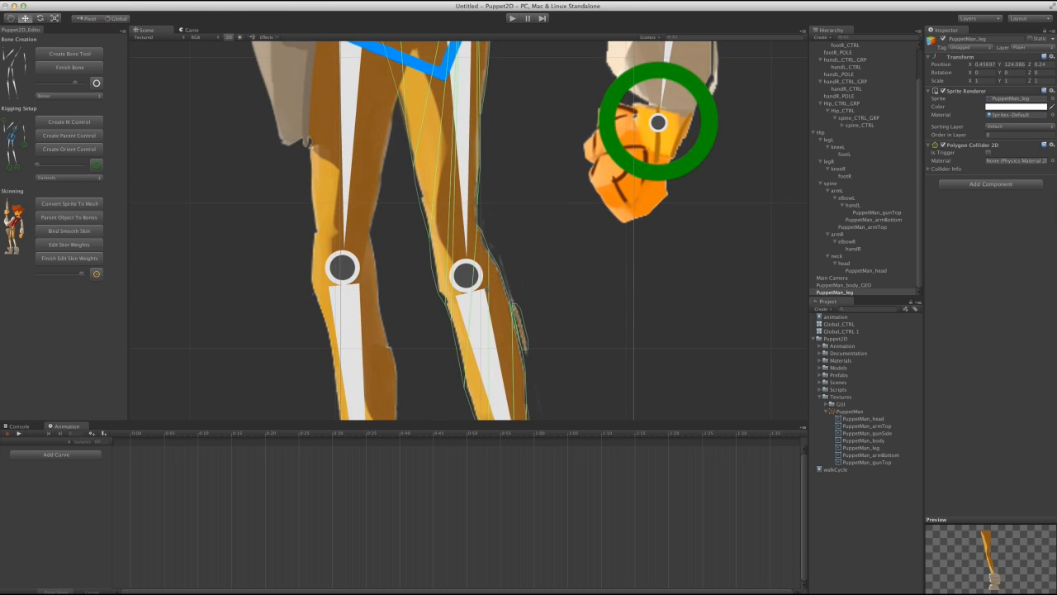
{"action": "left_click", "coordinate": [66, 207]}
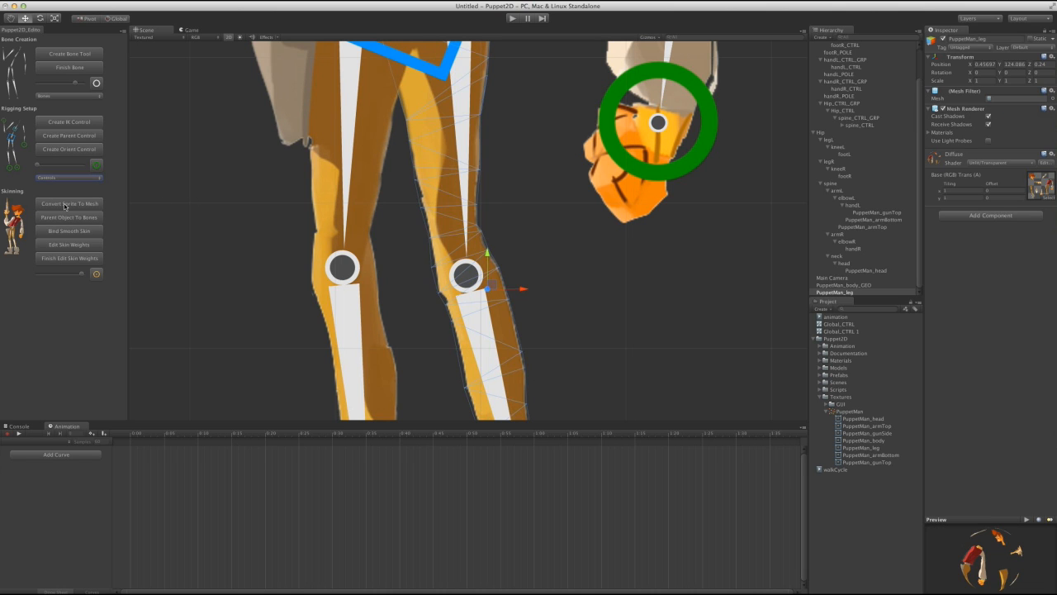
Examine the triangulation of the PuppetMan_leg mesh from the hip to the boot.
{"action": "middle_click_drag", "start_coordinate": [430, 261], "coordinate": [369, 236]}
{"action": "scroll", "coordinate": [368, 236], "scroll_direction": "up", "scroll_amount": 2}
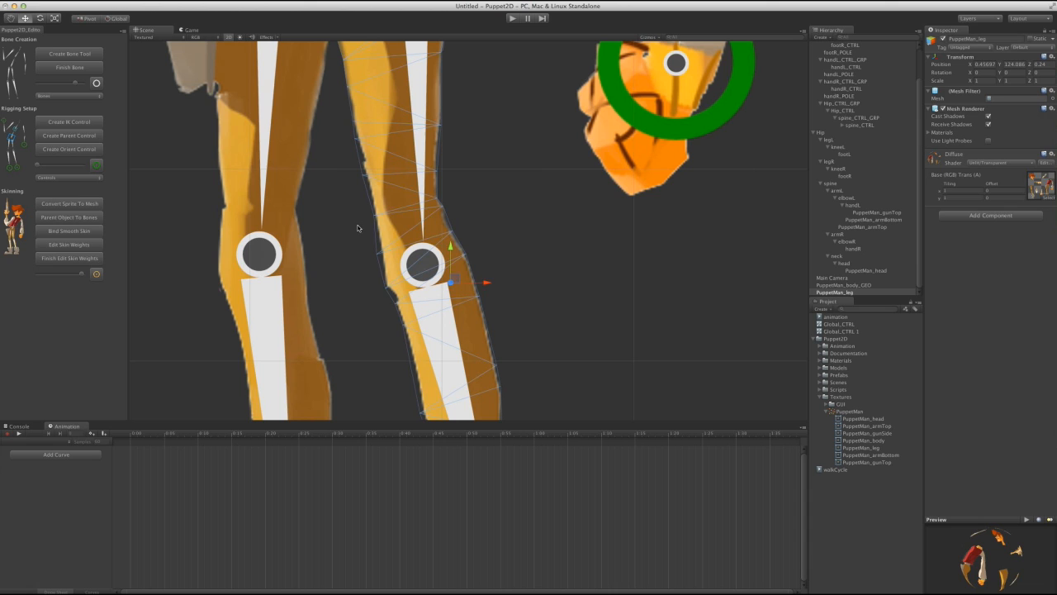
{"action": "scroll", "coordinate": [413, 300], "scroll_direction": "down", "scroll_amount": 4}
{"action": "middle_click_drag", "start_coordinate": [448, 316], "coordinate": [455, 402]}
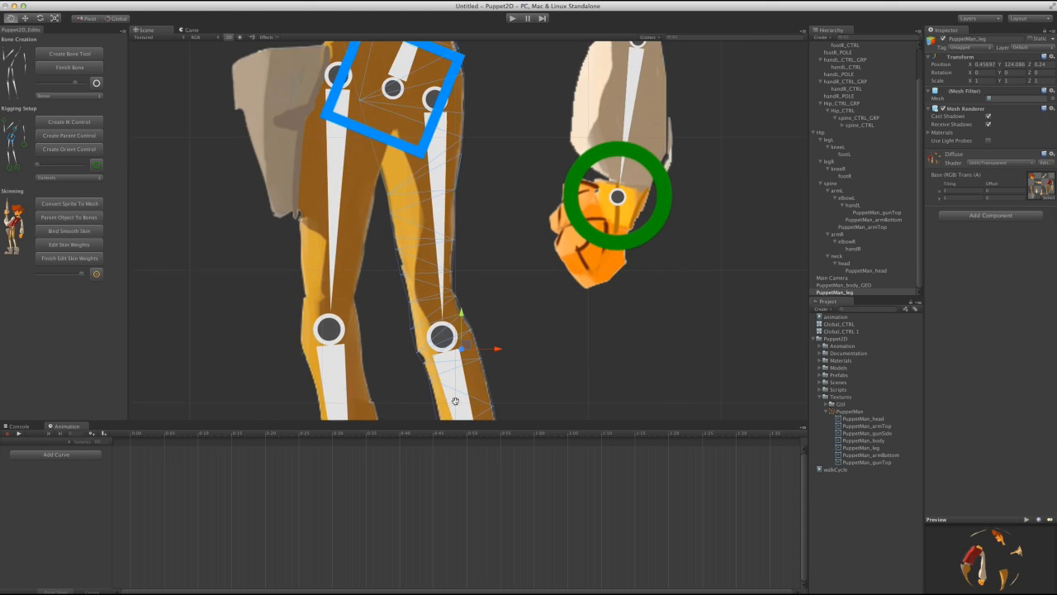
{"action": "scroll", "coordinate": [440, 305], "scroll_direction": "down", "scroll_amount": 5}
{"action": "middle_click_drag", "start_coordinate": [439, 305], "coordinate": [460, 198]}
{"action": "right_click_drag", "start_coordinate": [461, 199], "coordinate": [362, 173], "text": "alt"}
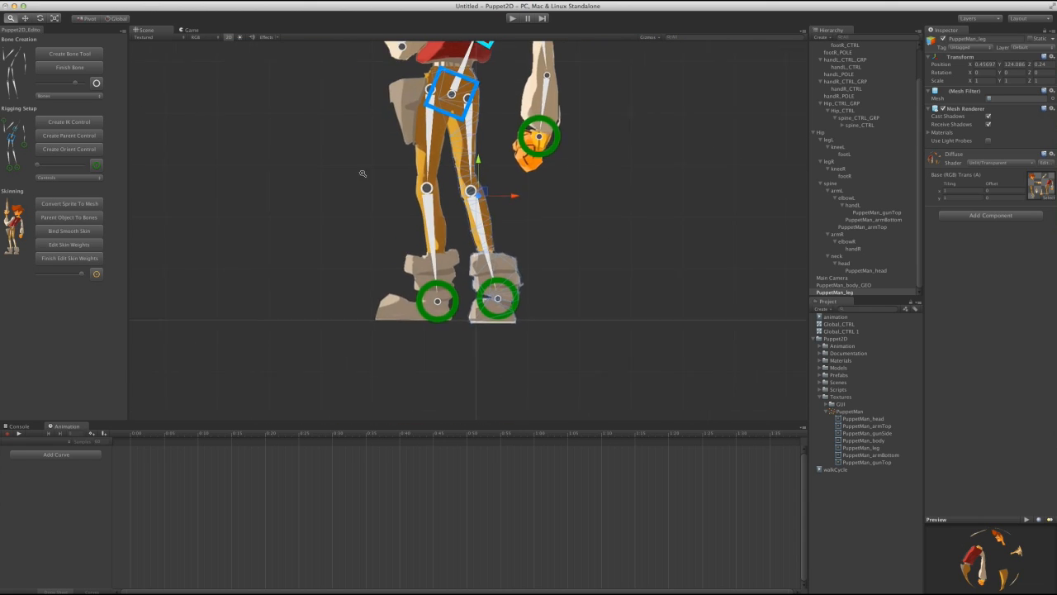
{"action": "middle_click_drag", "start_coordinate": [362, 172], "coordinate": [369, 254]}
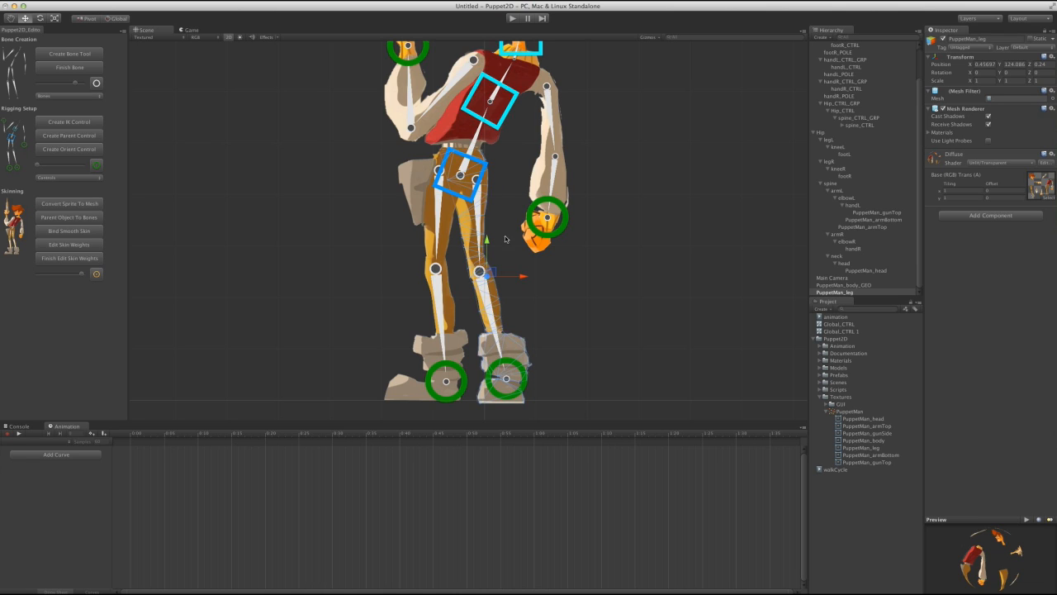
{"action": "right_click_drag", "start_coordinate": [361, 295], "coordinate": [529, 332], "text": "alt"}
{"action": "middle_click_drag", "start_coordinate": [529, 332], "coordinate": [530, 366]}
{"action": "right_click_drag", "start_coordinate": [530, 365], "coordinate": [510, 321], "text": "alt"}
{"action": "middle_click_drag", "start_coordinate": [510, 321], "coordinate": [432, 200]}
Bind the PuppetMan_leg mesh as smooth skin to the Hip, legR, kneeR and footR bones.
{"action": "left_click", "coordinate": [450, 285]}
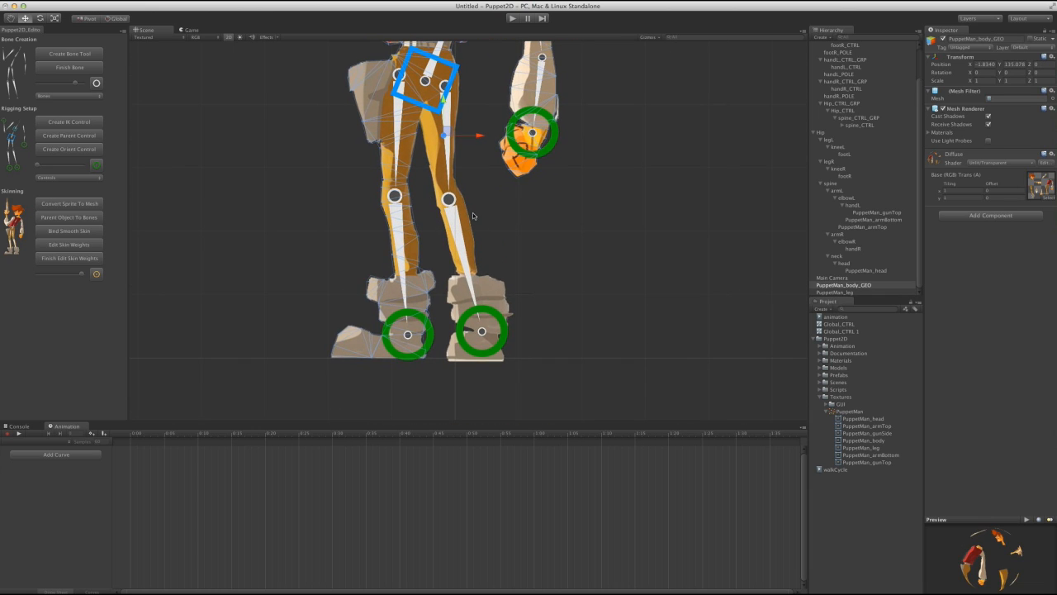
{"action": "left_click", "coordinate": [463, 216]}
{"action": "mouse_move", "coordinate": [428, 242]}
{"action": "middle_mouse_down"}
{"action": "mouse_move", "coordinate": [407, 171]}
{"action": "mouse_move", "coordinate": [417, 259]}
{"action": "middle_mouse_up"}
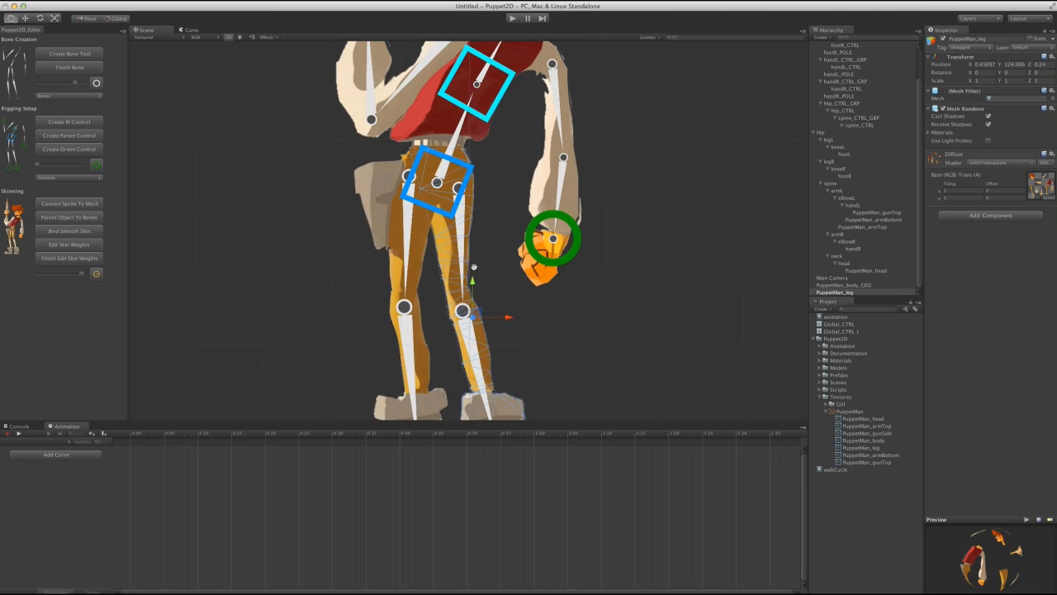
{"action": "left_click", "coordinate": [440, 174]}
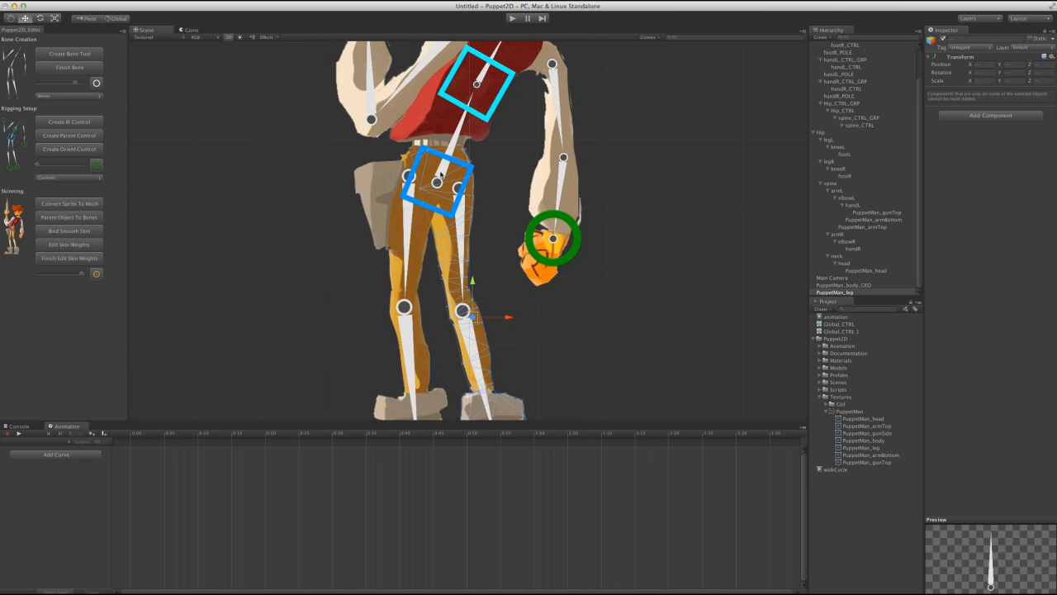
{"action": "left_click", "coordinate": [829, 161], "text": "super"}
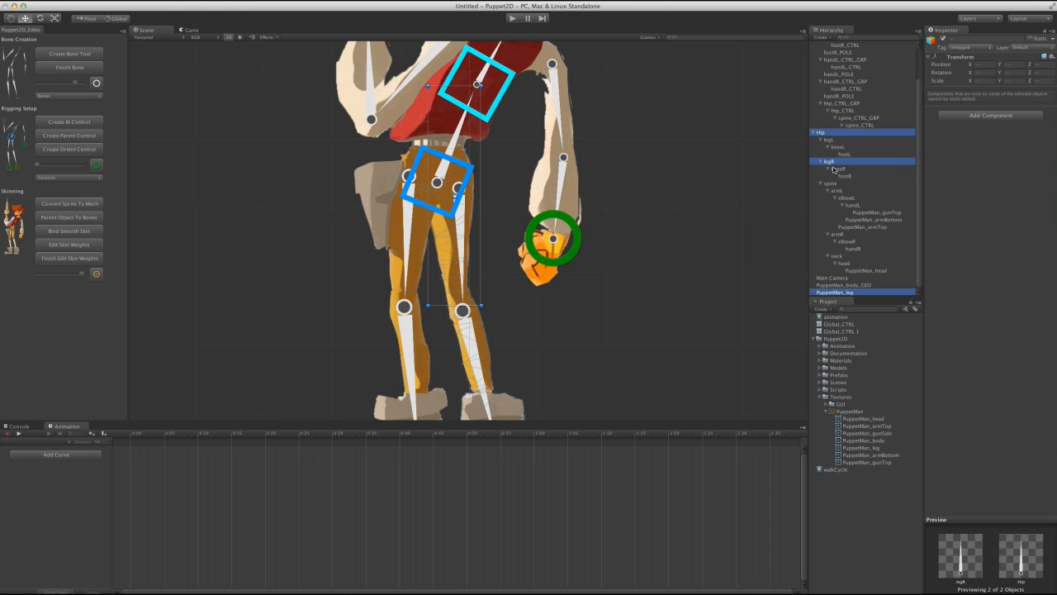
{"action": "left_click", "coordinate": [837, 169], "text": "super"}
{"action": "left_click", "coordinate": [844, 176], "text": "super"}
{"action": "middle_click_drag", "start_coordinate": [621, 394], "coordinate": [595, 298]}
{"action": "scroll", "coordinate": [484, 297], "scroll_direction": "down", "scroll_amount": 2}
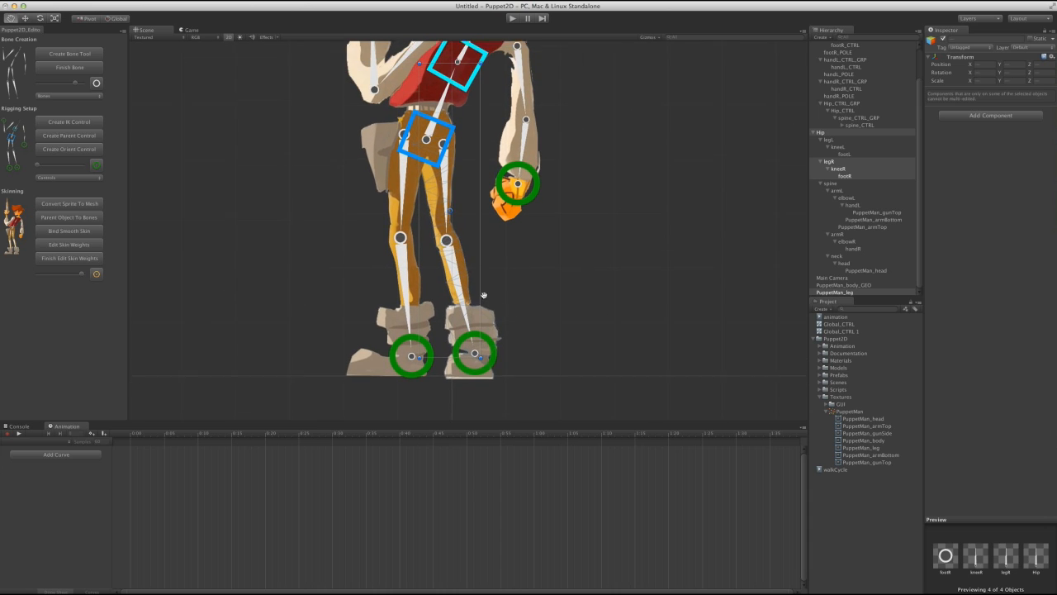
{"action": "left_click", "coordinate": [64, 234]}
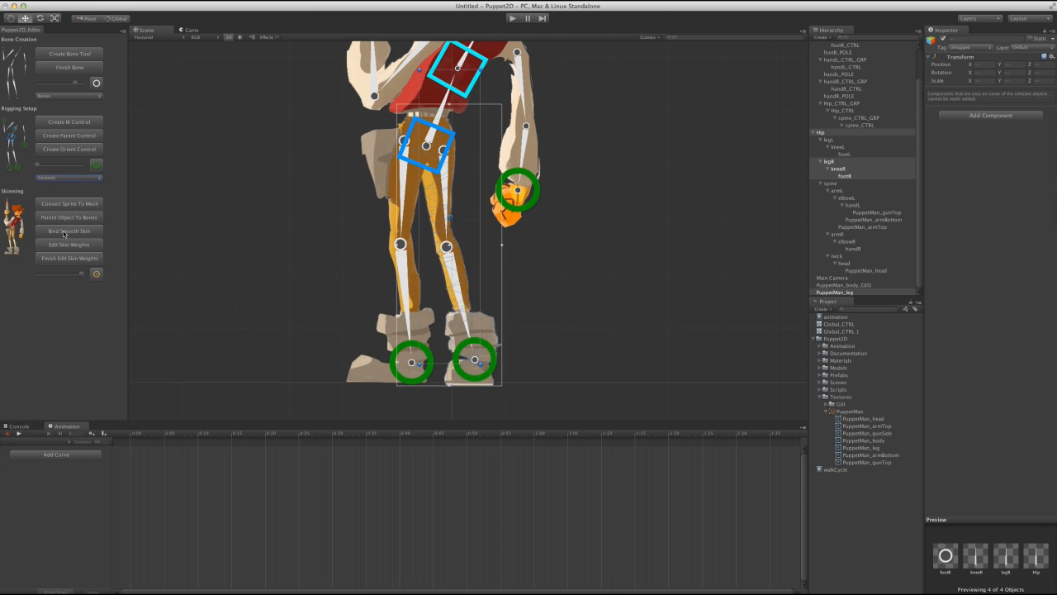
Move footR_CTRL outward and upward to test how the skinned leg bends, and undo the moves.
{"action": "left_click", "coordinate": [492, 365]}
{"action": "left_click_drag", "start_coordinate": [492, 365], "coordinate": [543, 334]}
{"action": "key", "text": "super+z"}
{"action": "scroll", "coordinate": [447, 356], "scroll_direction": "up", "scroll_amount": 5}
{"action": "middle_click_drag", "start_coordinate": [577, 362], "coordinate": [620, 283]}
{"action": "left_click_drag", "start_coordinate": [521, 320], "coordinate": [466, 214]}
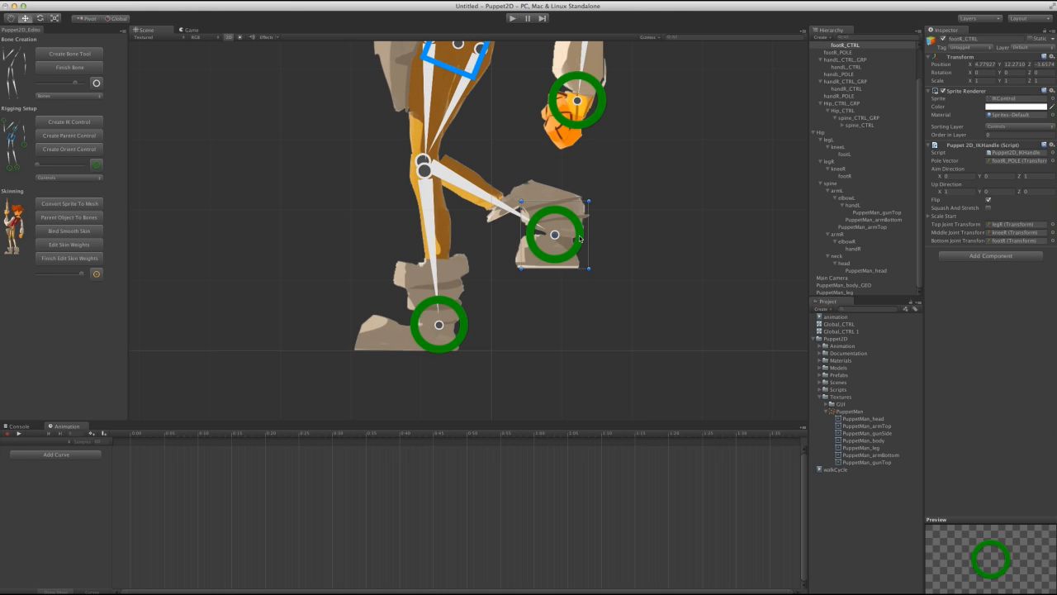
{"action": "key", "text": "super+z"}
{"action": "middle_click_drag", "start_coordinate": [579, 235], "coordinate": [623, 373]}
{"action": "middle_click_drag", "start_coordinate": [478, 337], "coordinate": [492, 368]}
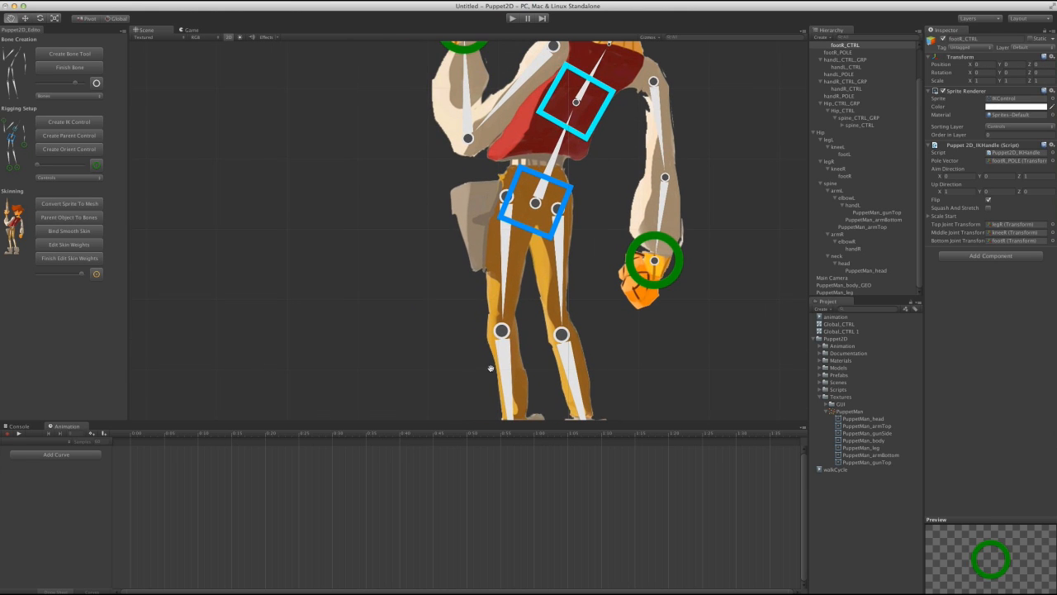
Bind PuppetMan_body_GEO as smooth skin to the Hip, legL, kneeL, footL, spine, armR, elbowR, handR and neck bones.
{"action": "left_click", "coordinate": [480, 230]}
{"action": "middle_click_drag", "start_coordinate": [520, 205], "coordinate": [475, 319]}
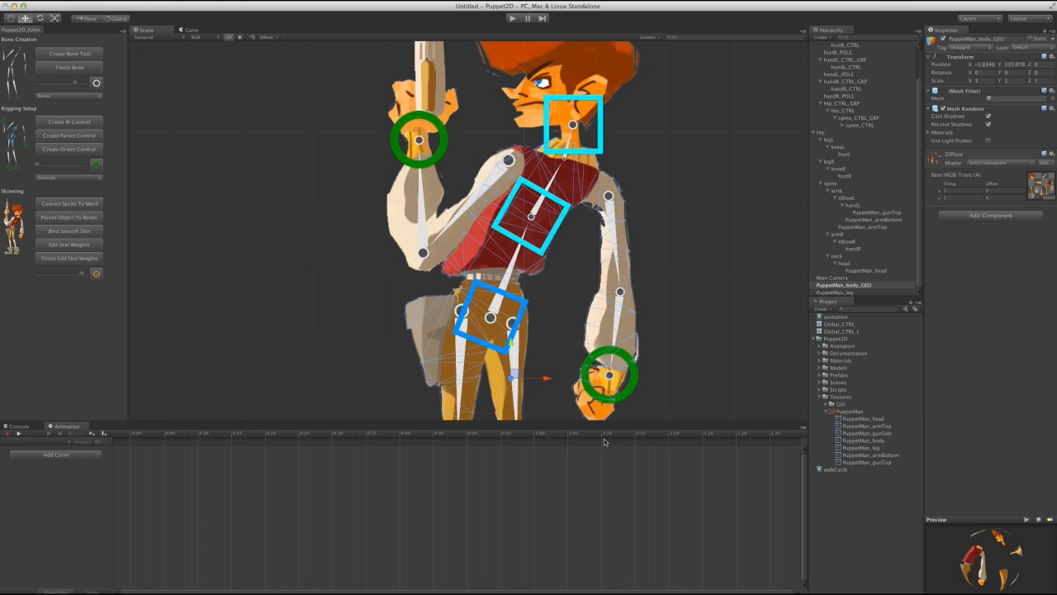
{"action": "left_click", "coordinate": [828, 133]}
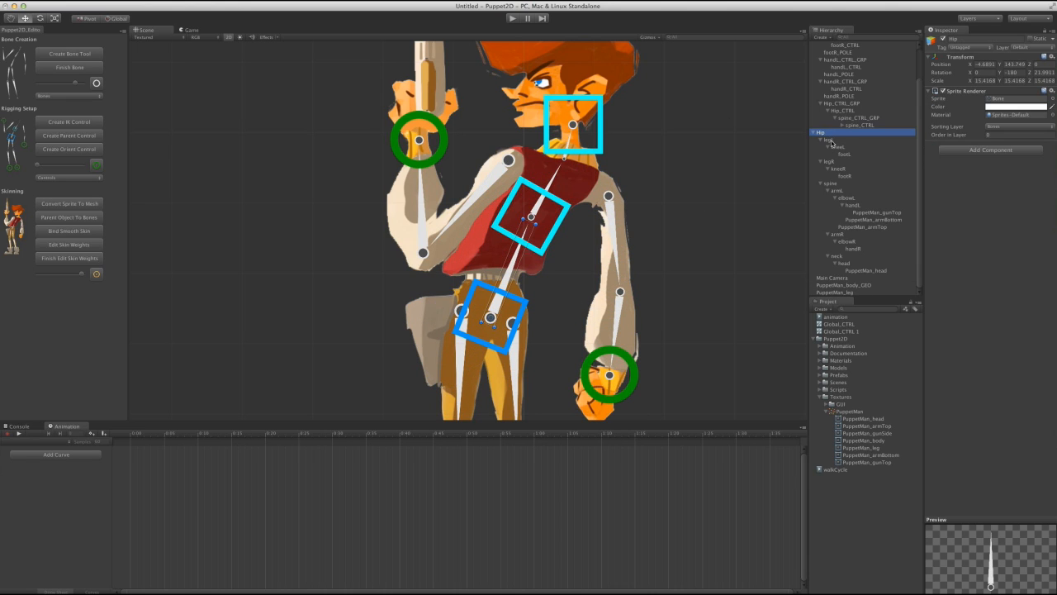
{"action": "key", "text": "f"}
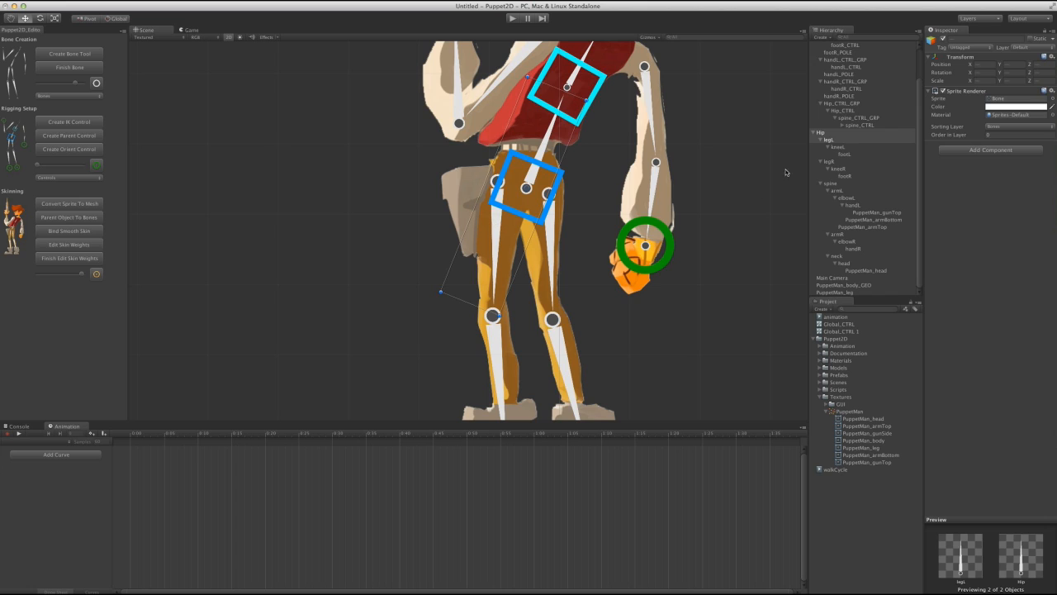
{"action": "left_click", "coordinate": [827, 153], "text": "shift"}
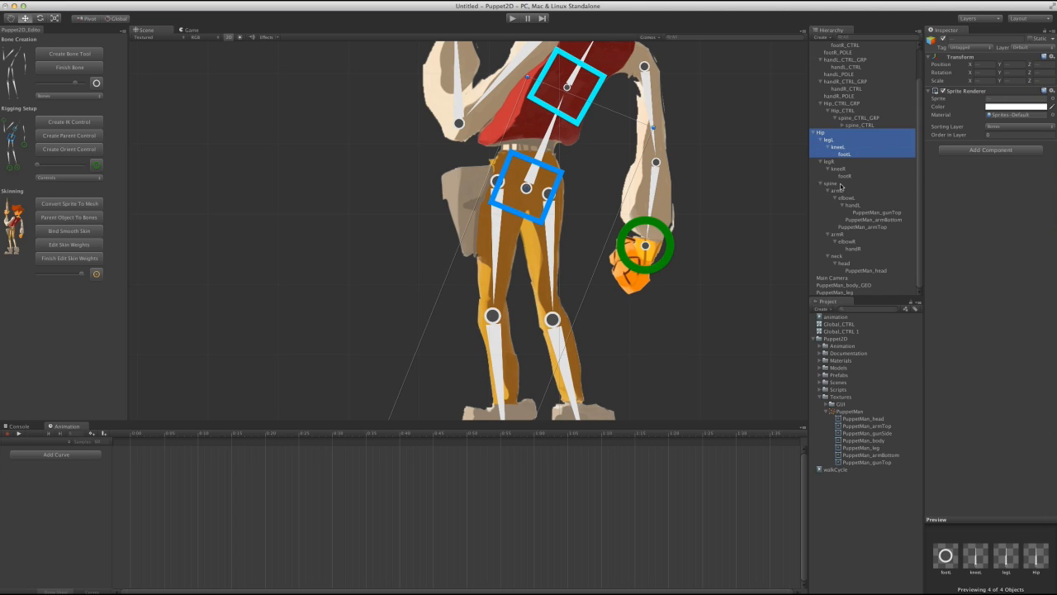
{"action": "left_click", "coordinate": [840, 184], "text": "super"}
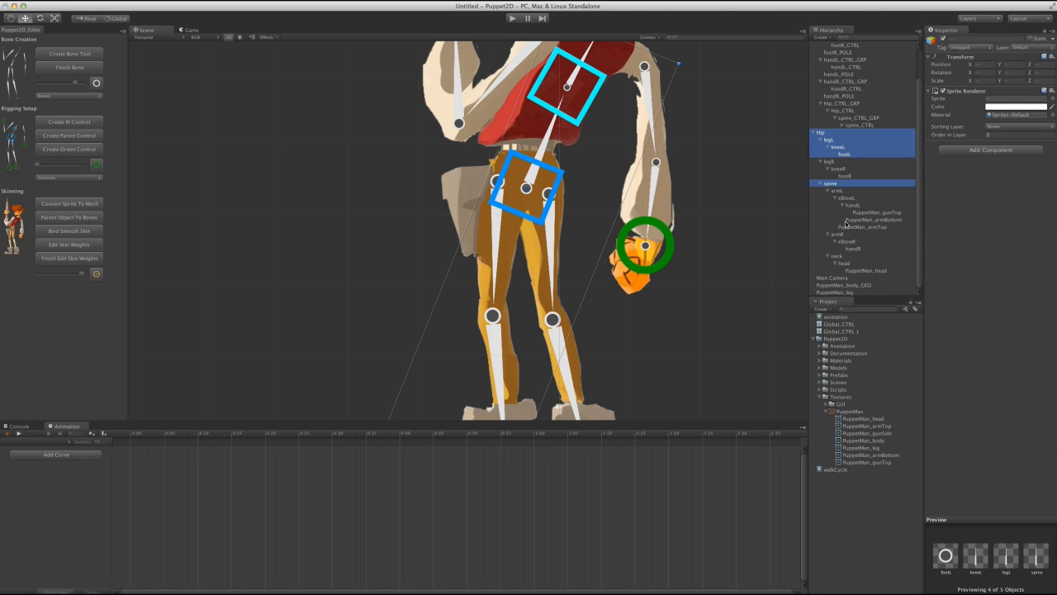
{"action": "left_click", "coordinate": [836, 234], "text": "super"}
{"action": "left_click", "coordinate": [852, 248], "text": "shift"}
{"action": "left_click", "coordinate": [839, 260], "text": "super"}
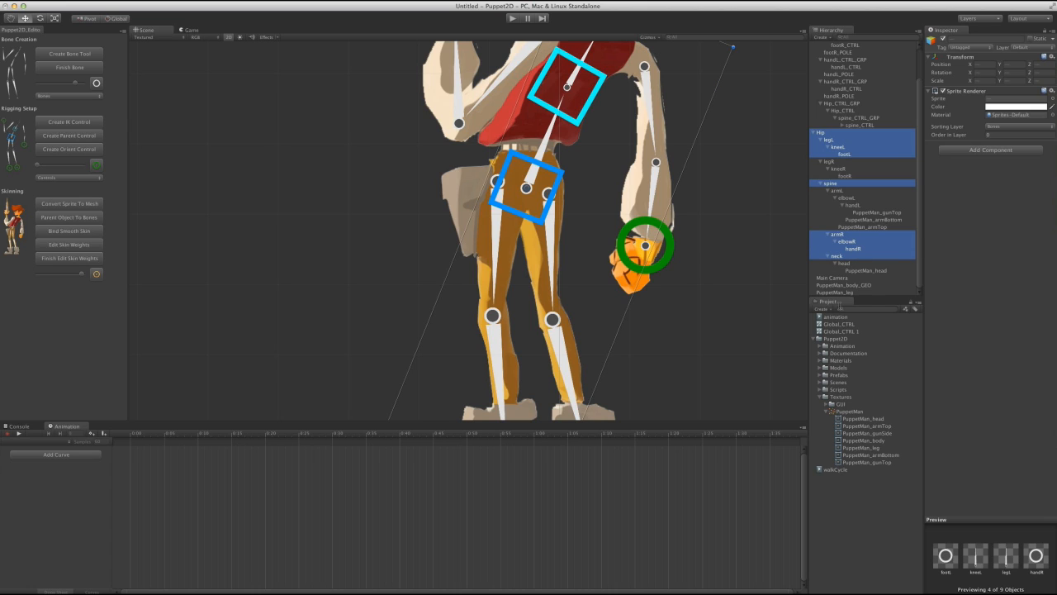
{"action": "left_click", "coordinate": [849, 285], "text": "super"}
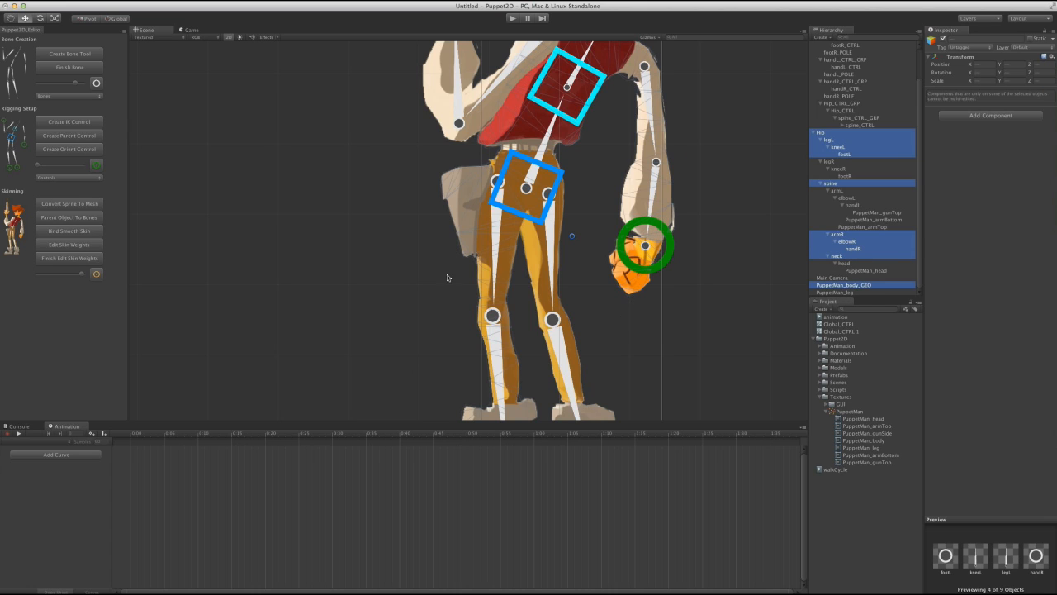
{"action": "left_click", "coordinate": [71, 233]}
{"action": "left_click", "coordinate": [325, 266]}
Try moving footL_CTRL and the hip control to test how the bound body mesh deforms.
{"action": "right_click_drag", "start_coordinate": [464, 303], "coordinate": [393, 261], "text": "alt"}
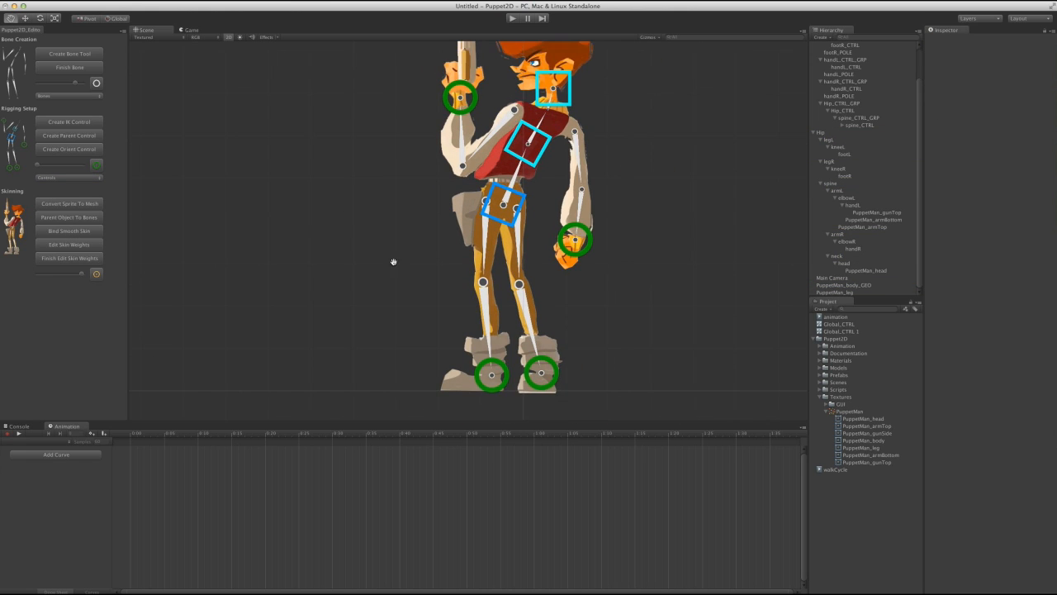
{"action": "middle_click_drag", "start_coordinate": [394, 261], "coordinate": [326, 227], "text": "alt"}
{"action": "left_click", "coordinate": [422, 337]}
{"action": "mouse_move", "coordinate": [421, 337]}
{"action": "left_mouse_down"}
{"action": "mouse_move", "coordinate": [371, 295]}
{"action": "mouse_move", "coordinate": [422, 339]}
{"action": "left_mouse_up"}
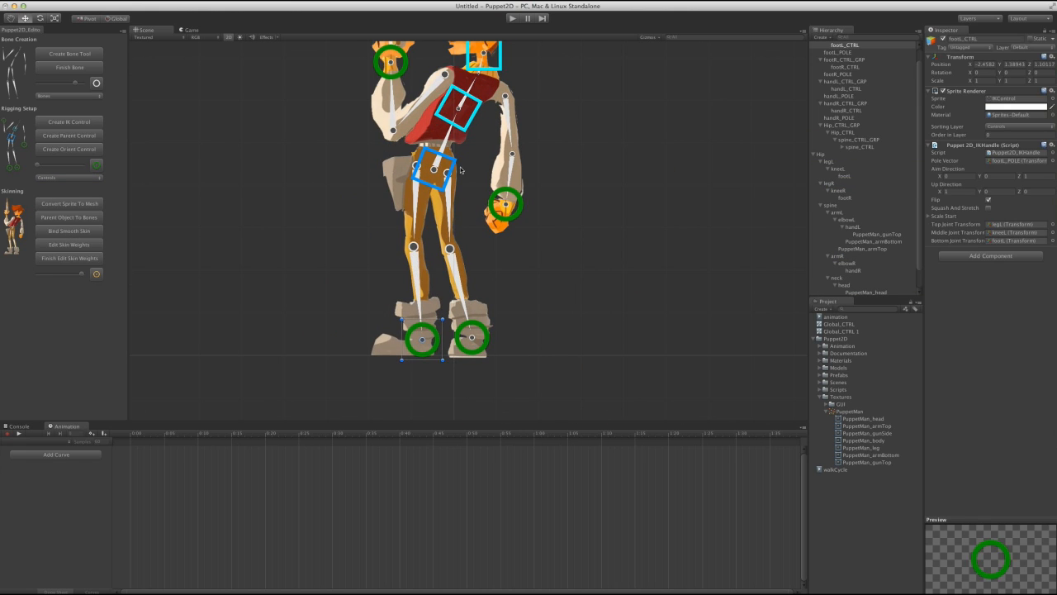
{"action": "left_click", "coordinate": [447, 164]}
{"action": "right_click_drag", "start_coordinate": [500, 163], "coordinate": [466, 163], "text": "alt"}
{"action": "left_click", "coordinate": [466, 163]}
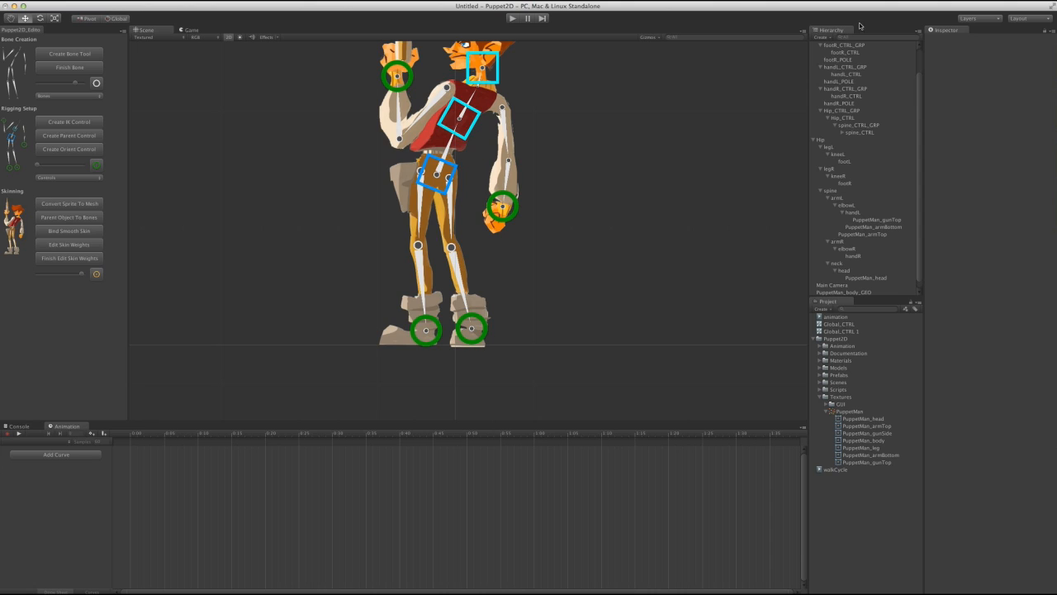
Assign the PuppetMan_leg and PuppetMan_body_GEO meshes to the Player layer.
{"action": "left_click", "coordinate": [982, 19]}
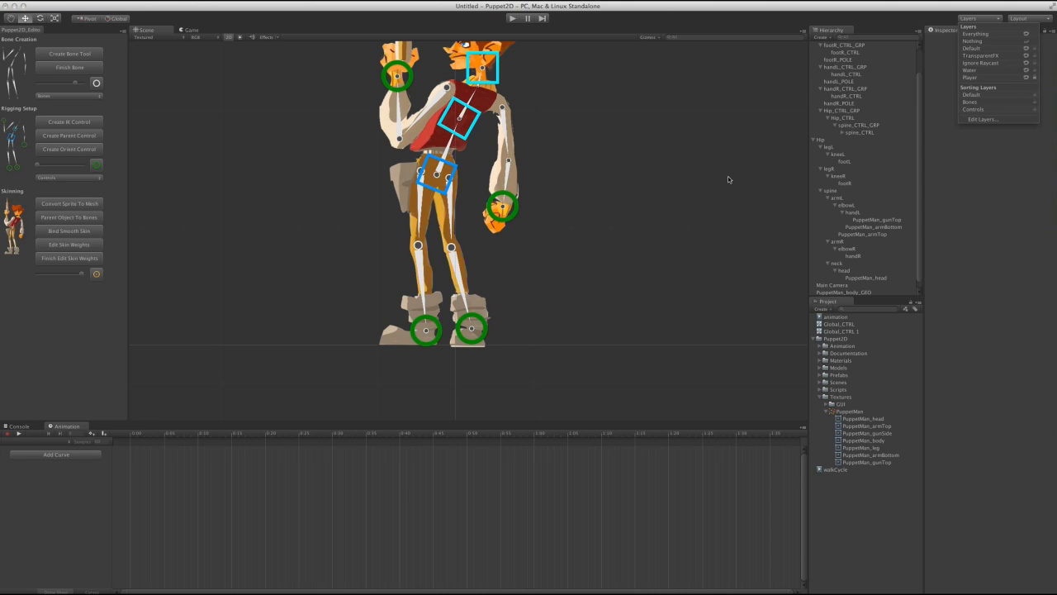
{"action": "left_click", "coordinate": [453, 171]}
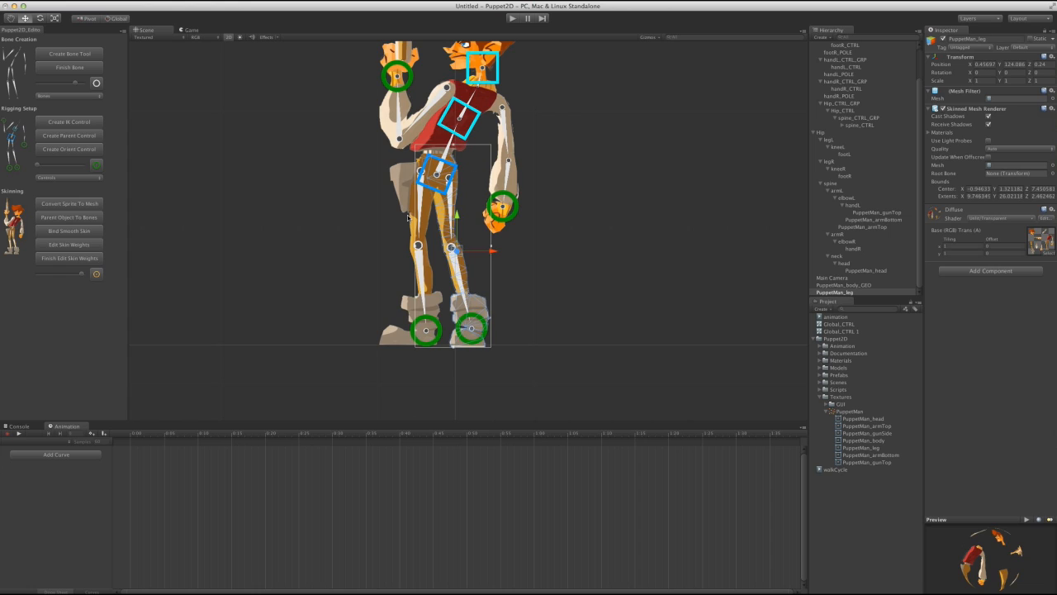
{"action": "left_click", "coordinate": [410, 219], "text": "shift"}
{"action": "left_click", "coordinate": [1032, 46]}
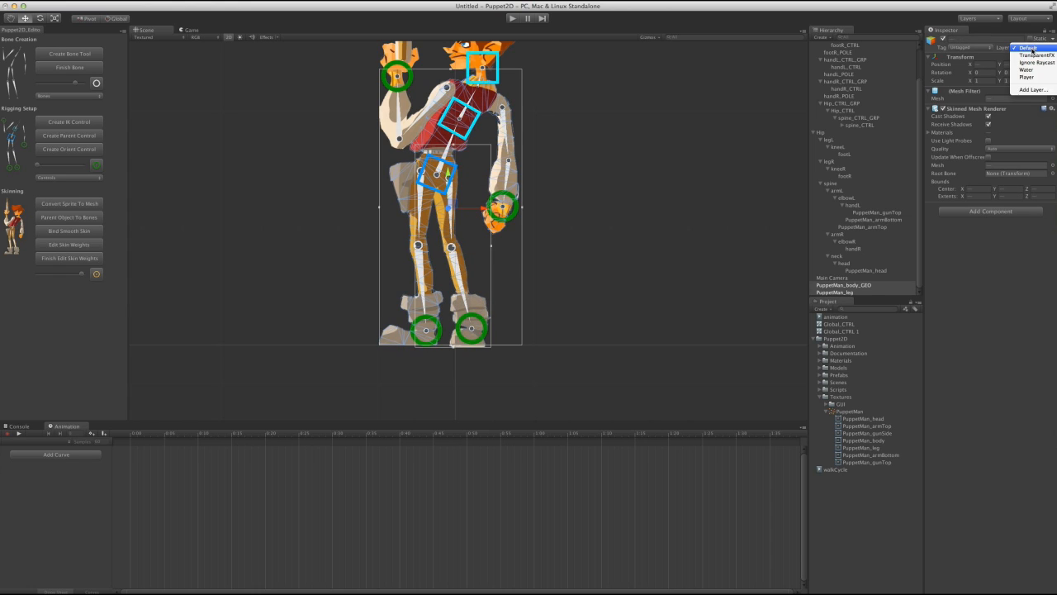
{"action": "left_click", "coordinate": [1028, 77]}
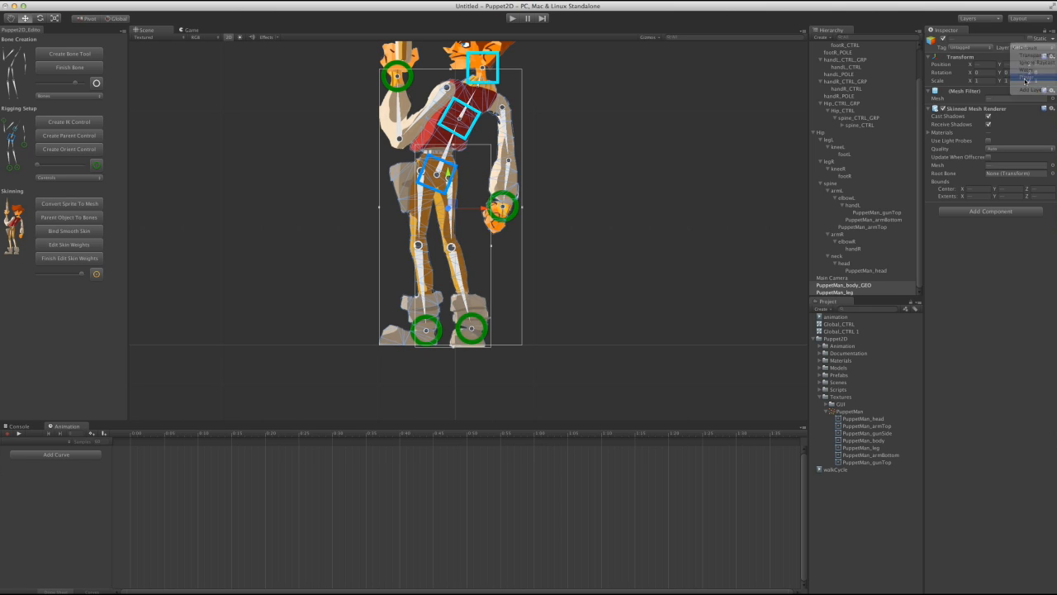
{"action": "left_click", "coordinate": [620, 164]}
Move Hip_CTRL and rotate spine_CTRL to test the skinned body, and undo both changes.
{"action": "left_click", "coordinate": [457, 192]}
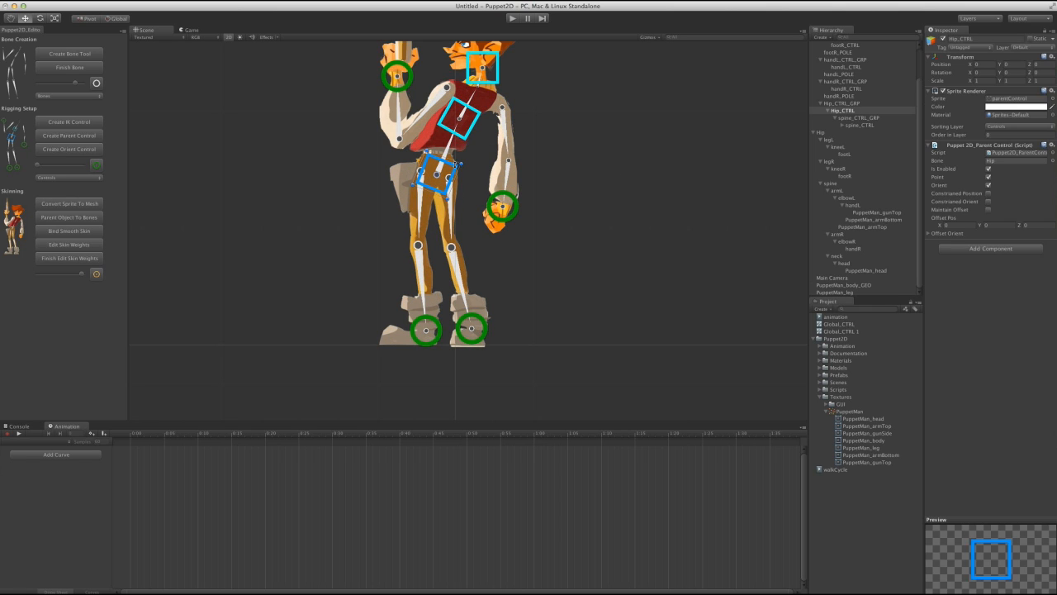
{"action": "left_click_drag", "start_coordinate": [455, 170], "coordinate": [433, 174]}
{"action": "key", "text": "super+z"}
{"action": "left_click", "coordinate": [500, 178]}
{"action": "key", "text": "e"}
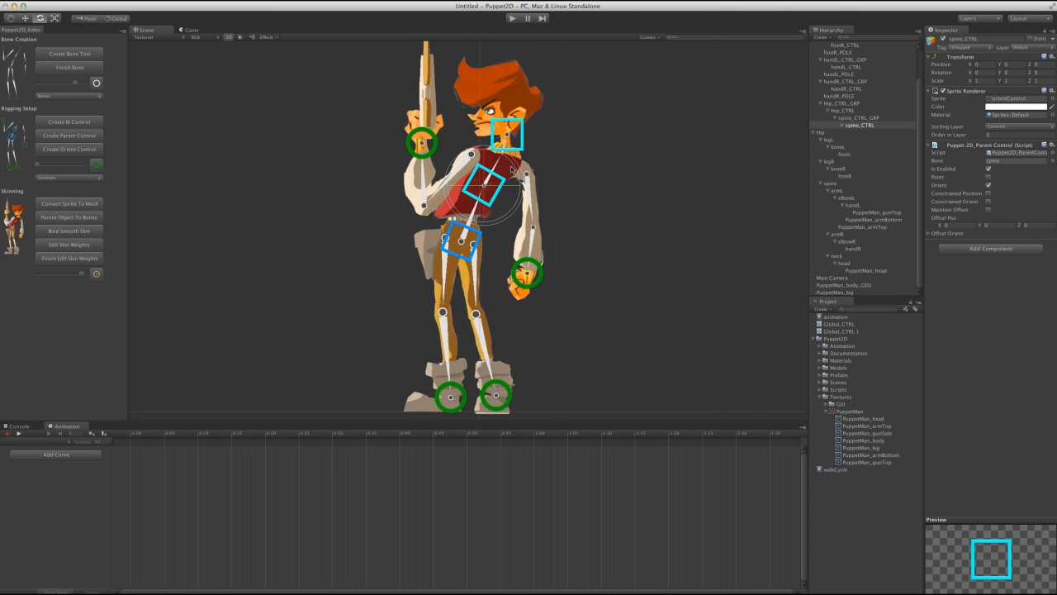
{"action": "left_click_drag", "start_coordinate": [513, 170], "coordinate": [578, 200]}
Move handR_CTRL to test how the skinned arm bends, and undo the move.
{"action": "left_click", "coordinate": [534, 283]}
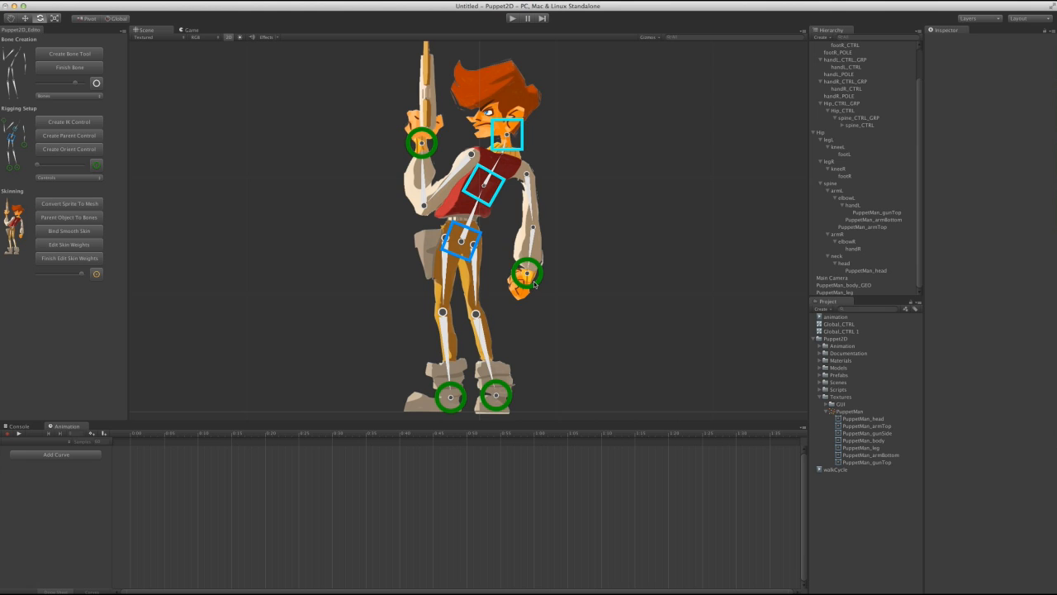
{"action": "left_click", "coordinate": [534, 284]}
{"action": "key", "text": "w"}
{"action": "mouse_move", "coordinate": [534, 281]}
{"action": "left_mouse_down"}
{"action": "mouse_move", "coordinate": [491, 240]}
{"action": "mouse_move", "coordinate": [536, 268]}
{"action": "mouse_move", "coordinate": [522, 278]}
{"action": "left_mouse_up"}
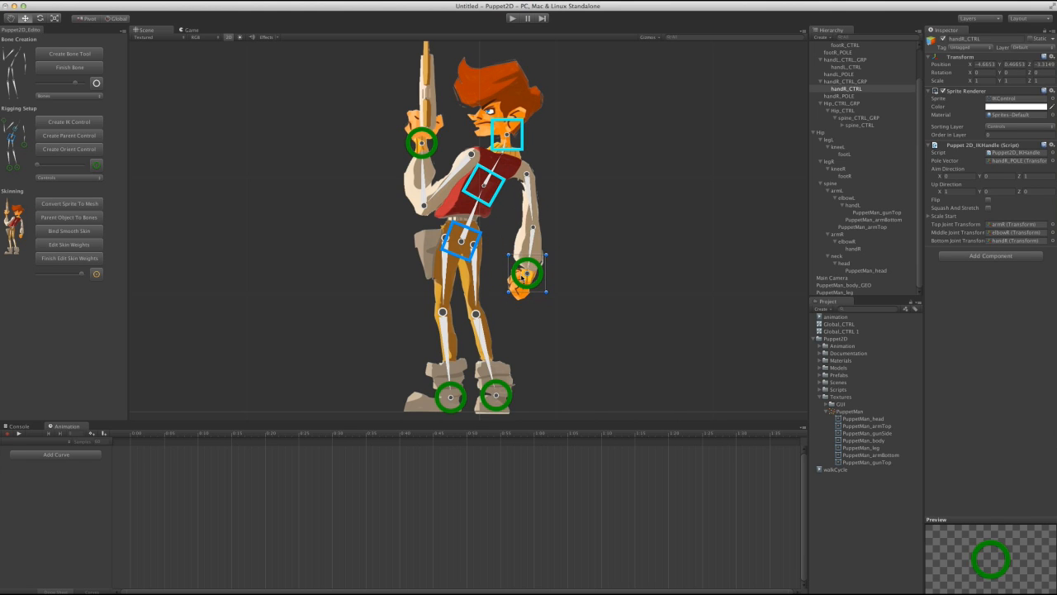
{"action": "key", "text": "super+z"}
Start editing the skin weights of the PuppetMan_leg mesh.
{"action": "middle_click_drag", "start_coordinate": [530, 313], "coordinate": [536, 228], "text": "alt"}
{"action": "right_click_drag", "start_coordinate": [542, 256], "coordinate": [649, 292], "text": "alt"}
{"action": "middle_click_drag", "start_coordinate": [571, 298], "coordinate": [569, 248], "text": "alt"}
{"action": "right_click_drag", "start_coordinate": [574, 252], "coordinate": [696, 279], "text": "alt"}
{"action": "middle_click_drag", "start_coordinate": [645, 258], "coordinate": [660, 277], "text": "alt"}
{"action": "left_click", "coordinate": [565, 316]}
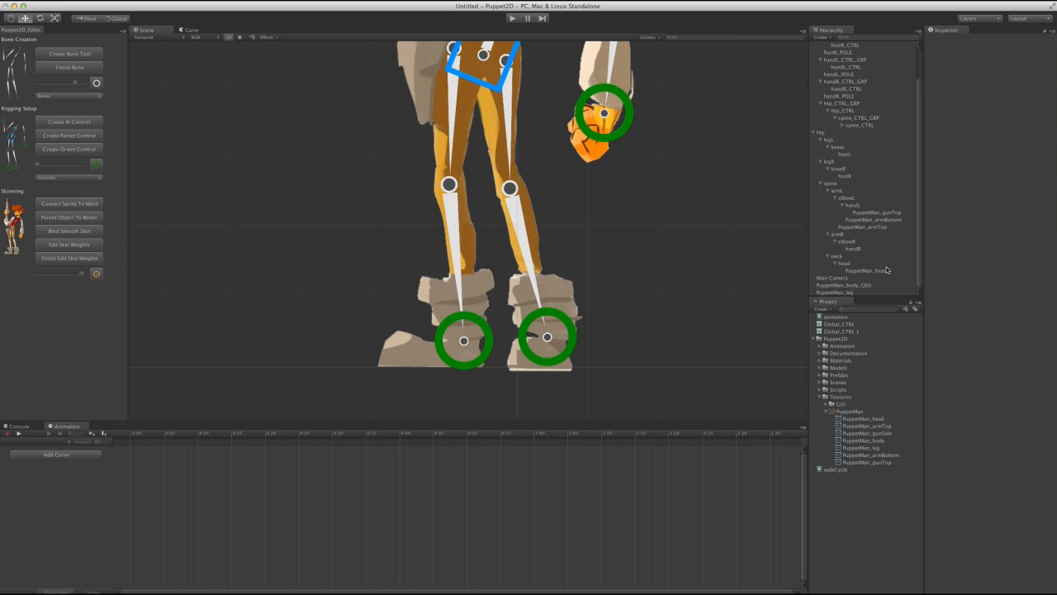
{"action": "left_click", "coordinate": [859, 285]}
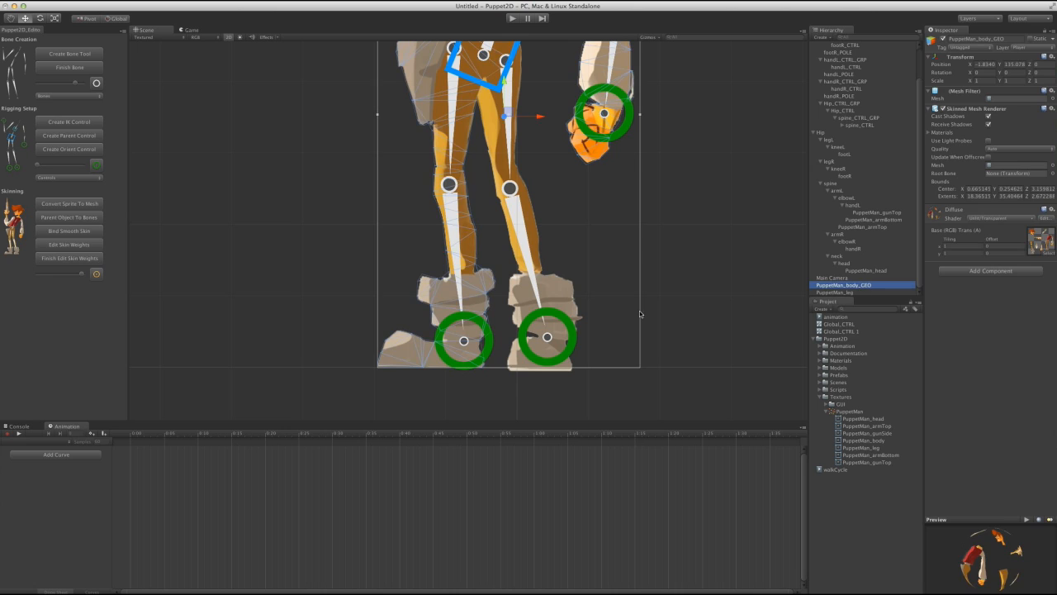
{"action": "double_click", "coordinate": [851, 292]}
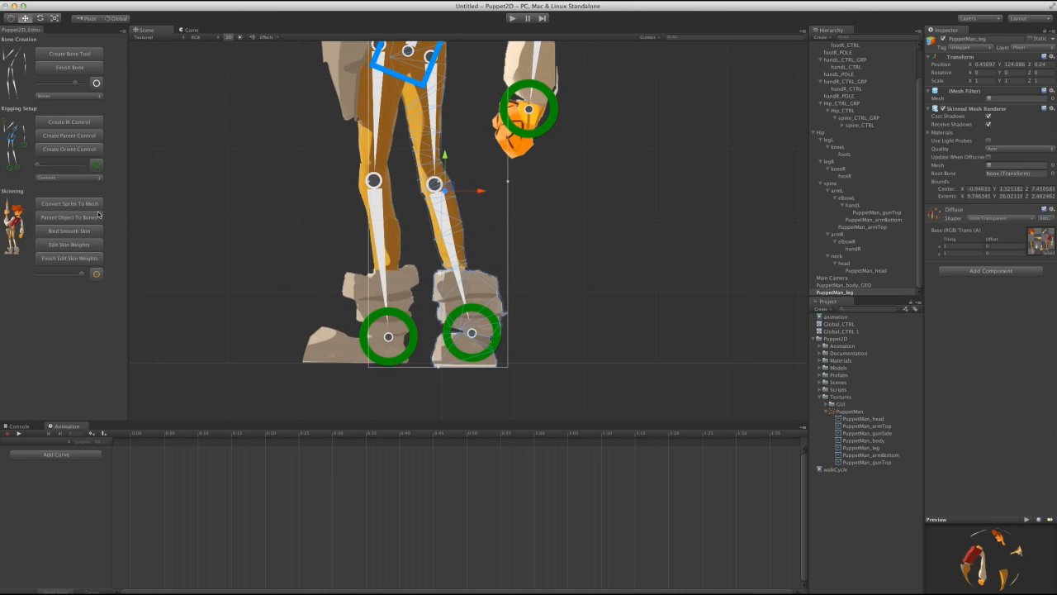
{"action": "left_click", "coordinate": [69, 245]}
{"action": "scroll", "coordinate": [484, 213], "scroll_direction": "up", "scroll_amount": 5}
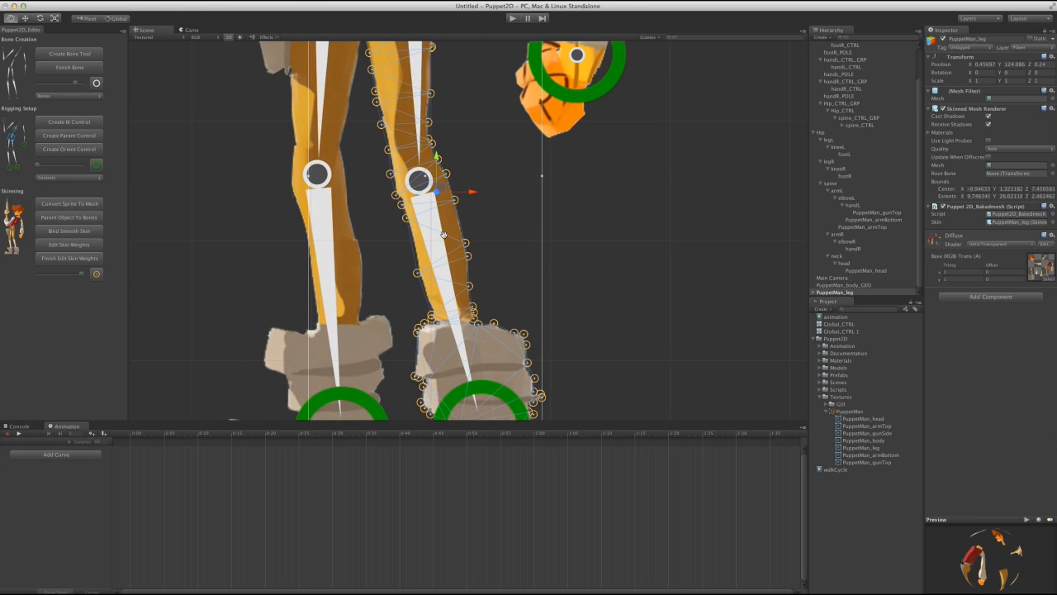
{"action": "middle_click_drag", "start_coordinate": [490, 250], "coordinate": [480, 197]}
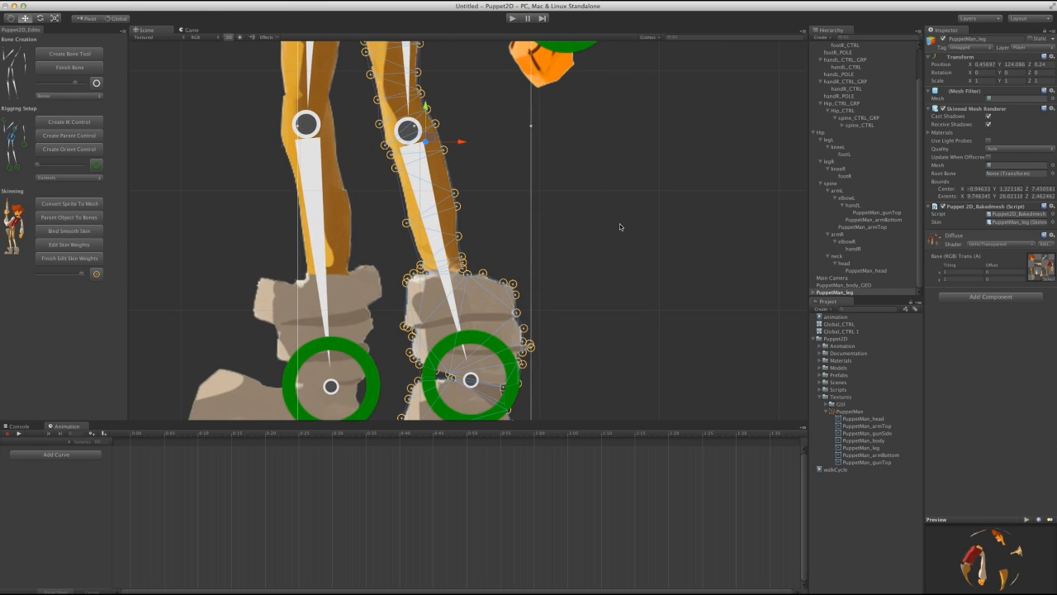
{"action": "left_click", "coordinate": [621, 224]}
{"action": "scroll", "coordinate": [548, 289], "scroll_direction": "down", "scroll_amount": 2}
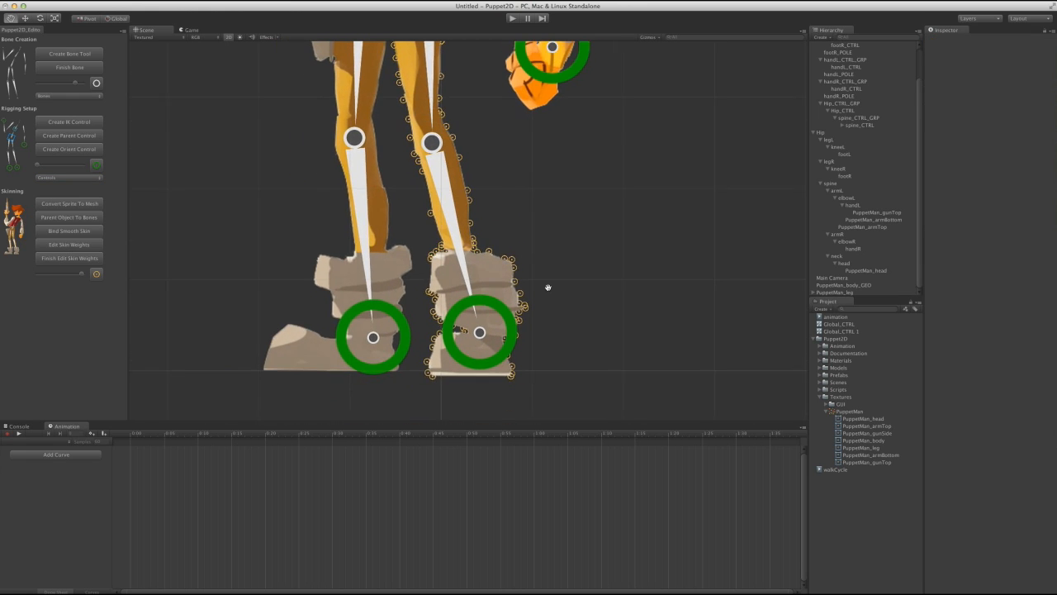
Move footR_CTRL outward and upward so the knee bends and the boot's vertex weights can be checked.
{"action": "left_click", "coordinate": [516, 319]}
{"action": "left_click_drag", "start_coordinate": [513, 317], "coordinate": [593, 214]}
{"action": "right_click_drag", "start_coordinate": [504, 262], "coordinate": [539, 246], "text": "alt"}
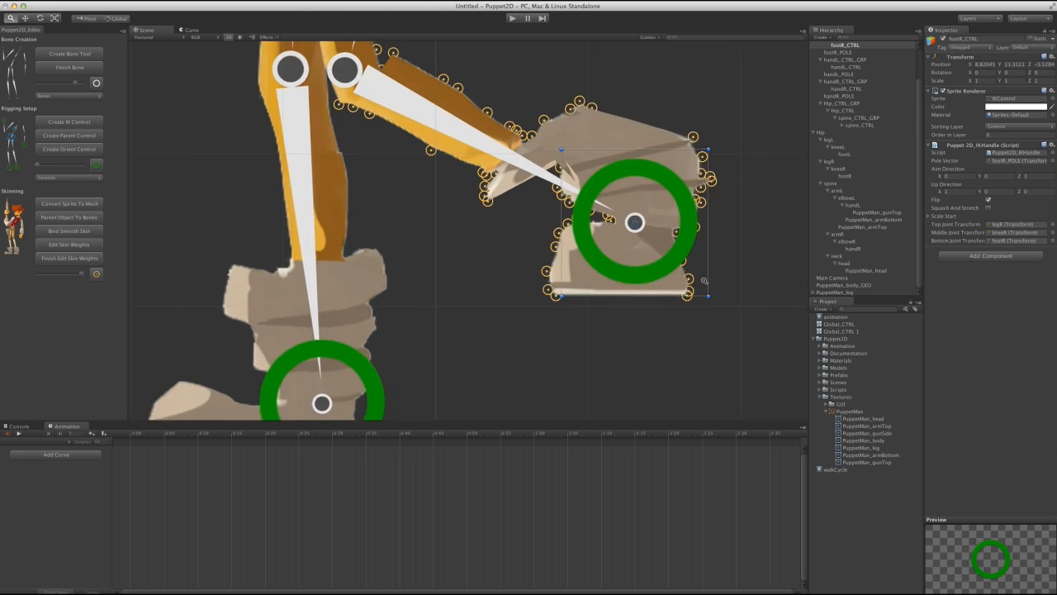
{"action": "middle_click_drag", "start_coordinate": [539, 246], "coordinate": [448, 366], "text": "alt"}
{"action": "right_click_drag", "start_coordinate": [396, 363], "coordinate": [415, 339], "text": "alt"}
{"action": "middle_click_drag", "start_coordinate": [415, 340], "coordinate": [424, 275], "text": "alt"}
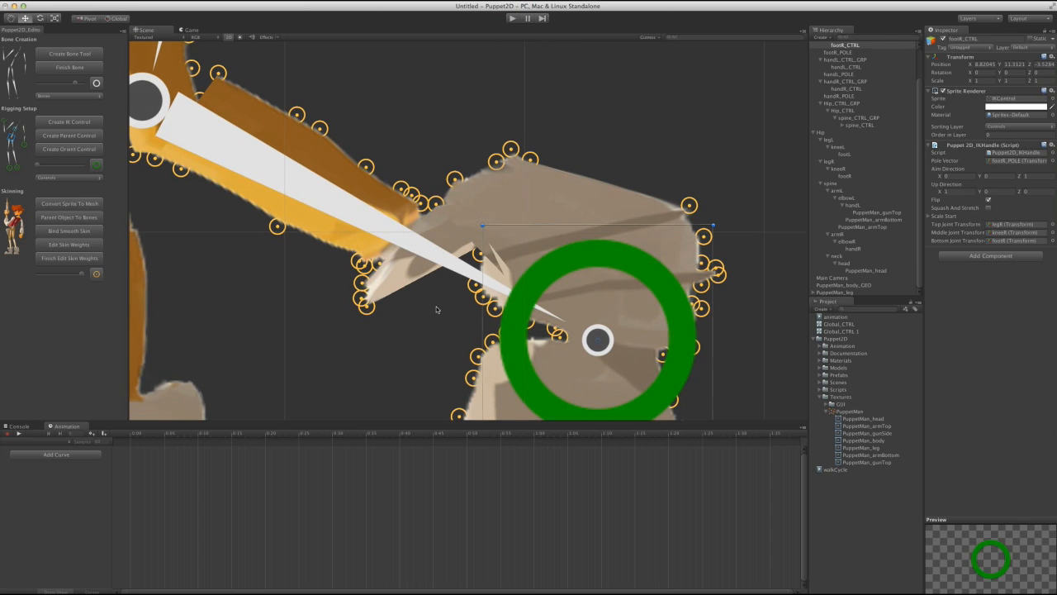
Assign the vertices of the upper boot to the kneeR bone with weight 1 and update the skin weights.
{"action": "left_click", "coordinate": [436, 309]}
{"action": "left_click_drag", "start_coordinate": [442, 224], "coordinate": [546, 331]}
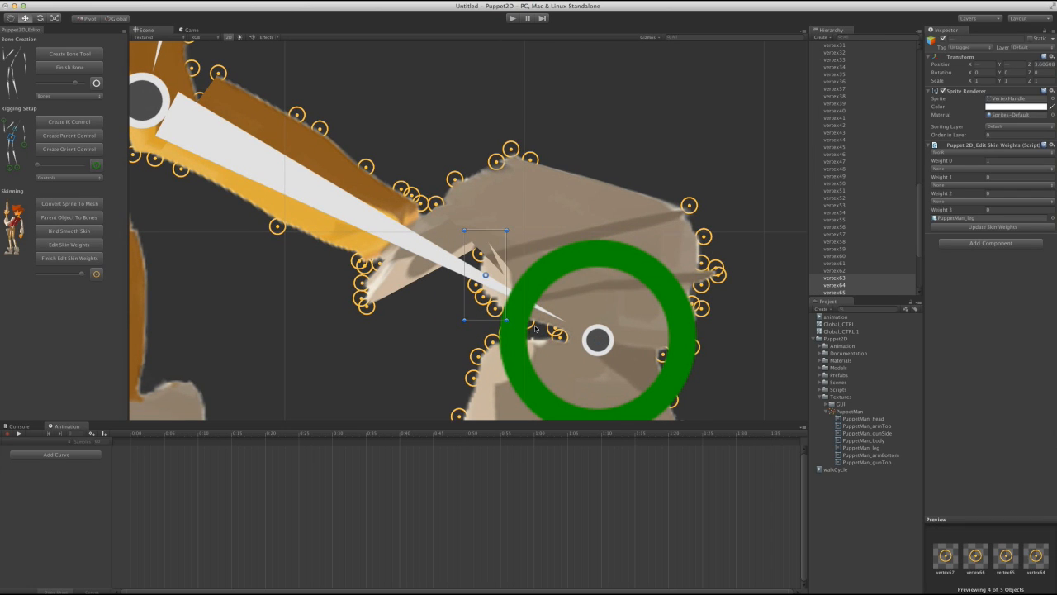
{"action": "left_click", "coordinate": [543, 328], "text": "shift"}
{"action": "left_click", "coordinate": [544, 328], "text": "shift"}
{"action": "left_click_drag", "start_coordinate": [447, 114], "coordinate": [748, 301]}
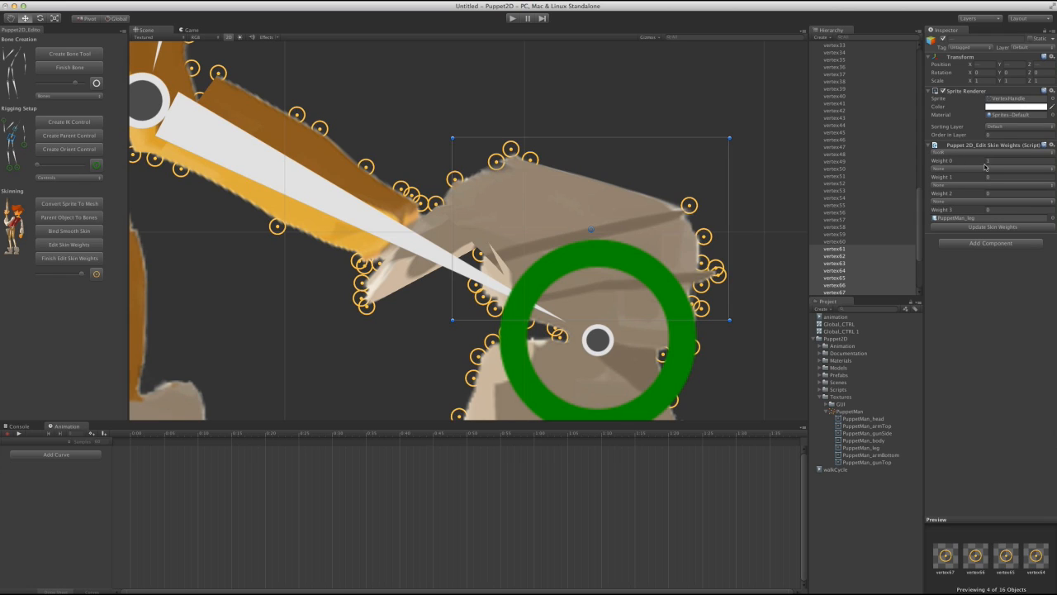
{"action": "left_click", "coordinate": [944, 155]}
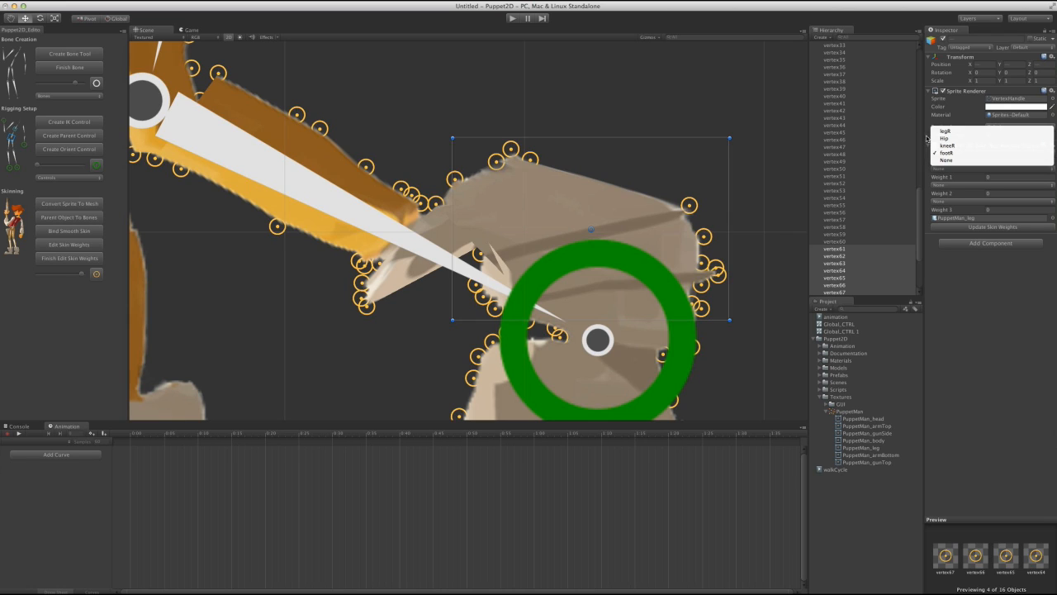
{"action": "left_click", "coordinate": [910, 104]}
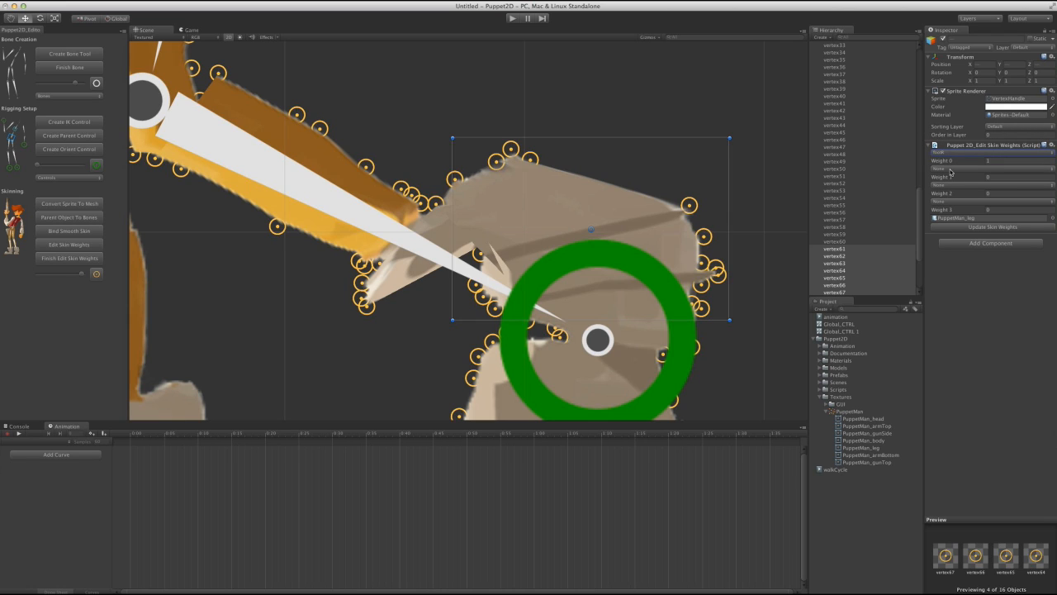
{"action": "scroll", "coordinate": [282, 141], "scroll_direction": "down", "scroll_amount": 3}
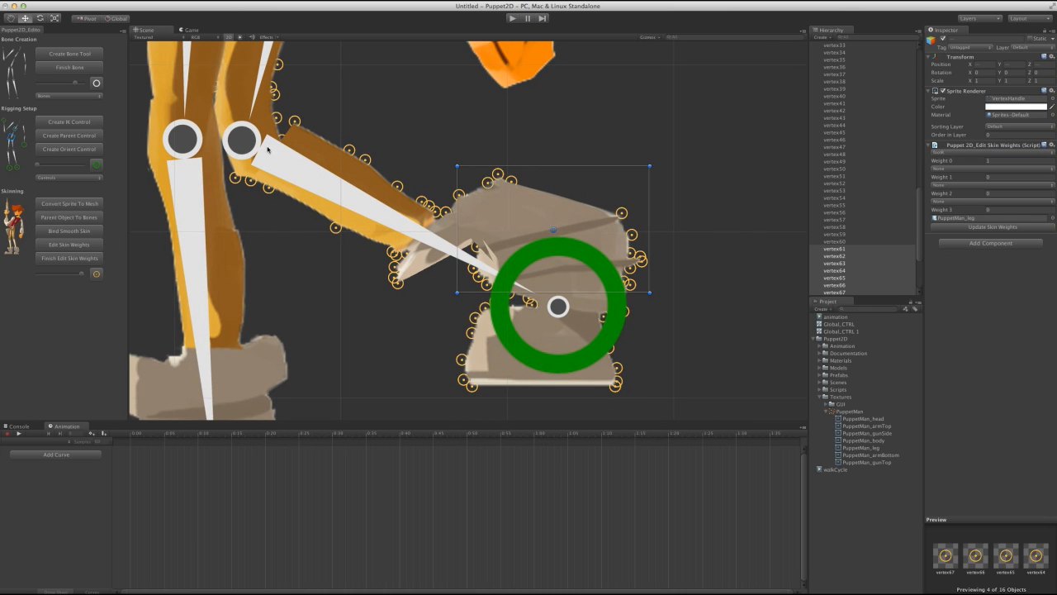
{"action": "left_click", "coordinate": [944, 153]}
{"action": "left_click", "coordinate": [950, 138]}
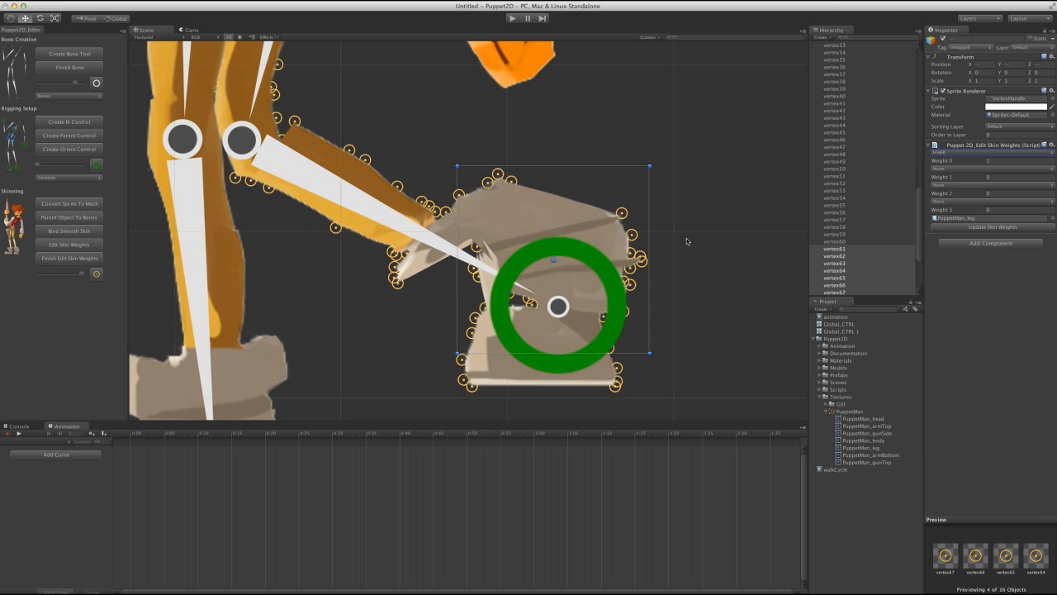
{"action": "left_click", "coordinate": [982, 228]}
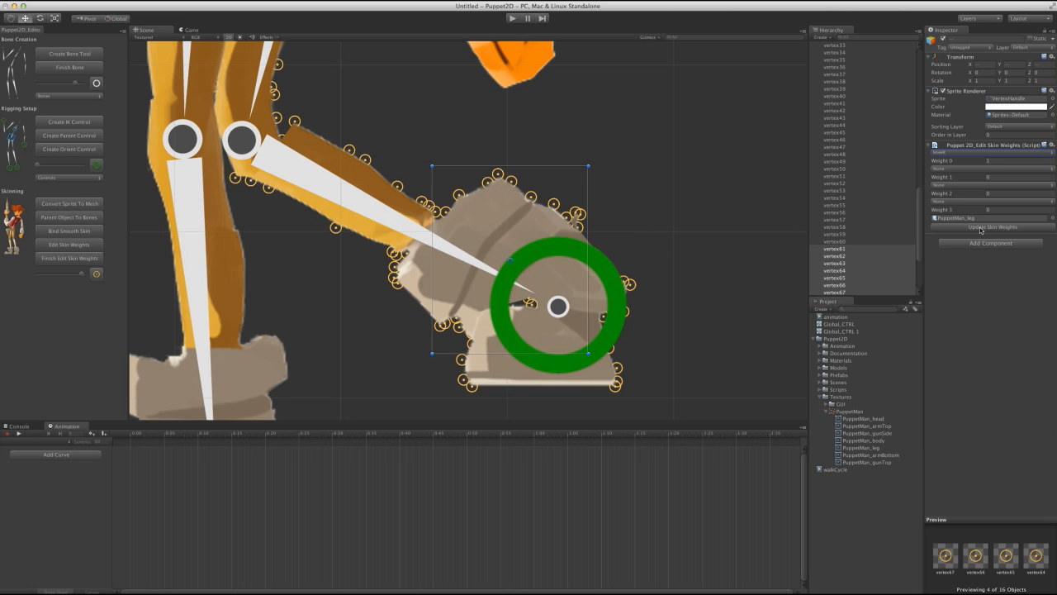
Move footR_CTRL inward and downward to test how the boot deforms with the edited weights.
{"action": "left_click", "coordinate": [608, 259]}
{"action": "scroll", "coordinate": [478, 257], "scroll_direction": "down", "scroll_amount": 2}
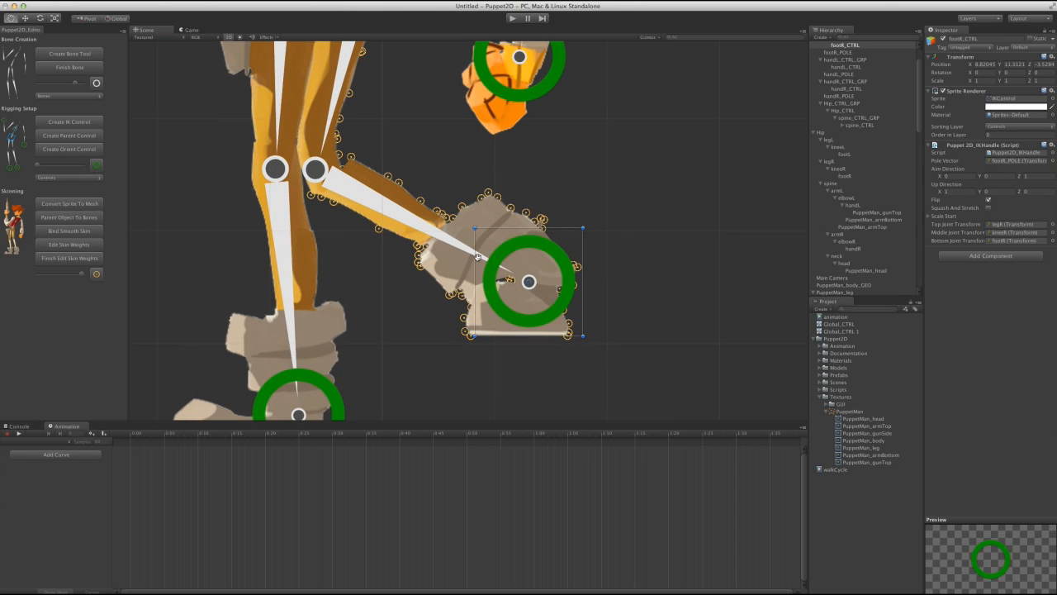
{"action": "key", "text": "w"}
{"action": "left_click_drag", "start_coordinate": [544, 273], "coordinate": [513, 301]}
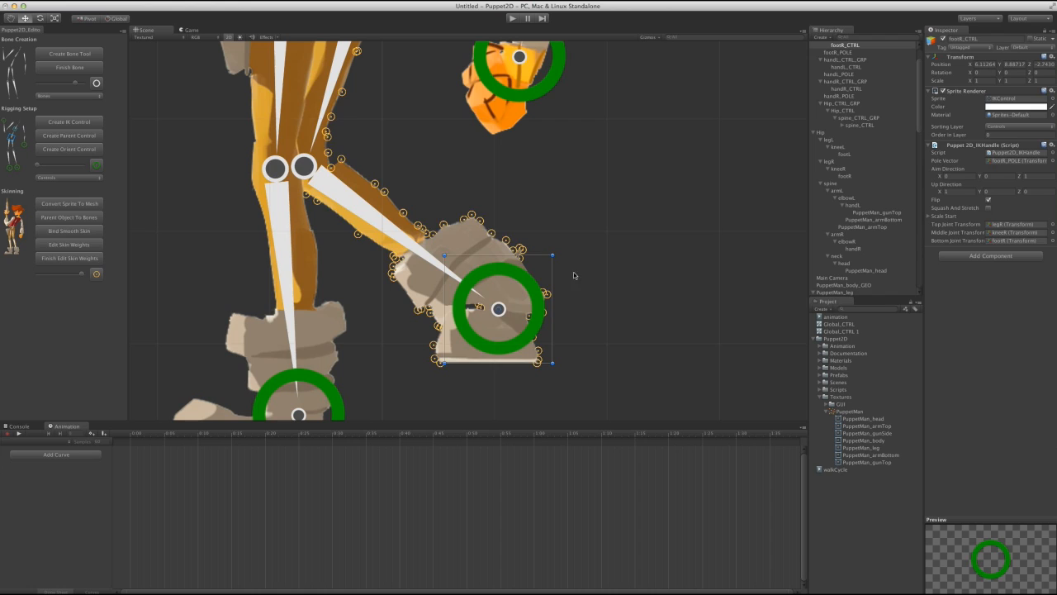
Reset footR_CTRL's position to 0, 0, 0.
{"action": "left_click", "coordinate": [983, 63]}
{"action": "type", "text": "0"}
{"action": "key", "text": "Tab"}
{"action": "type", "text": "0"}
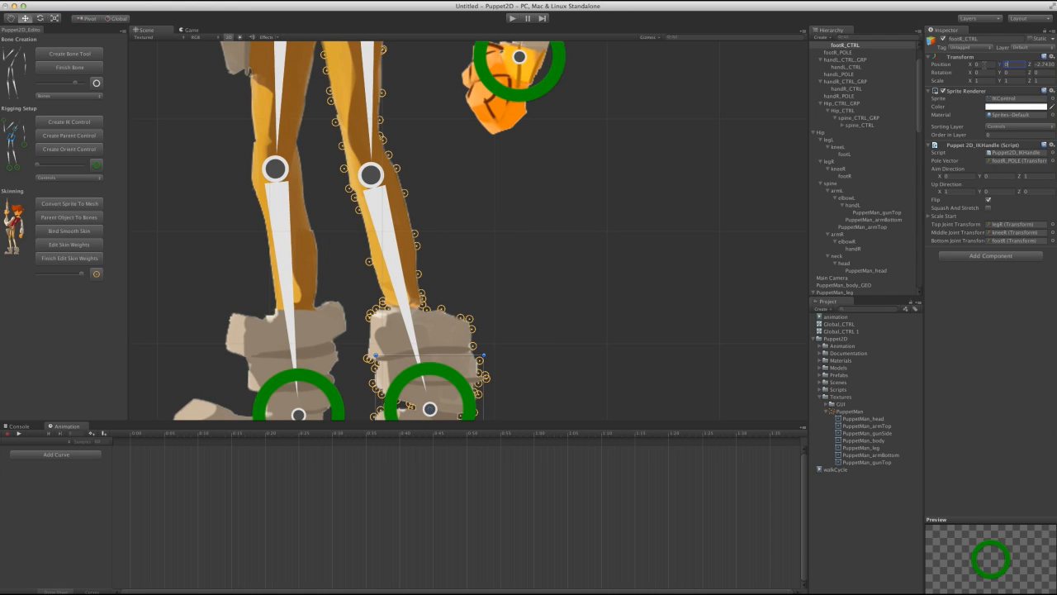
{"action": "key", "text": "Tab"}
{"action": "type", "text": "0"}
{"action": "key", "text": "Return"}
{"action": "key", "text": "q"}
{"action": "left_click_drag", "start_coordinate": [501, 255], "coordinate": [618, 128]}
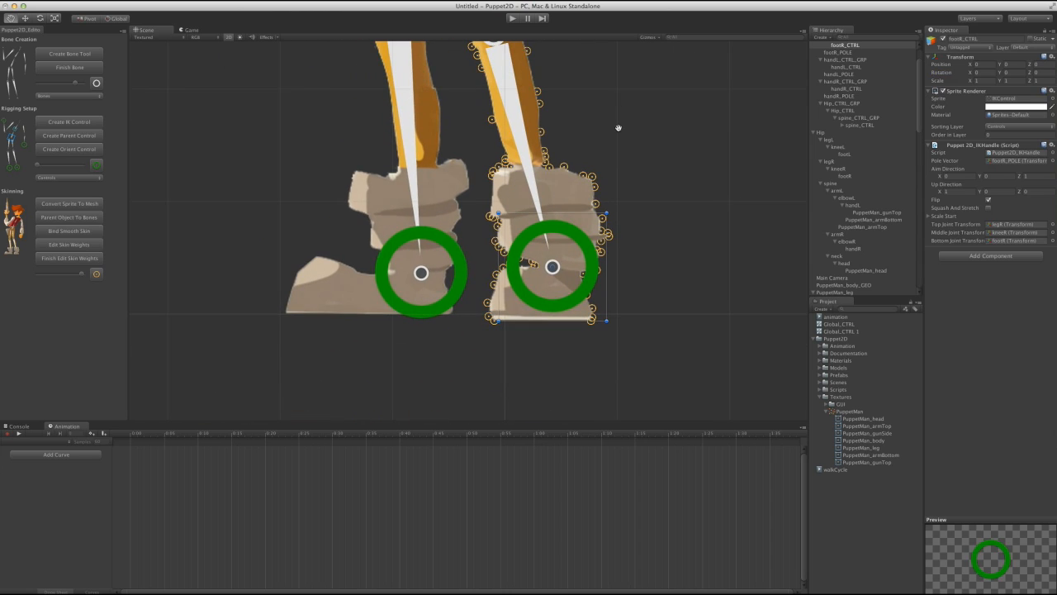
Finish editing the skin weights of the PuppetMan_leg mesh.
{"action": "left_click", "coordinate": [539, 277]}
{"action": "middle_click_drag", "start_coordinate": [427, 267], "coordinate": [448, 321]}
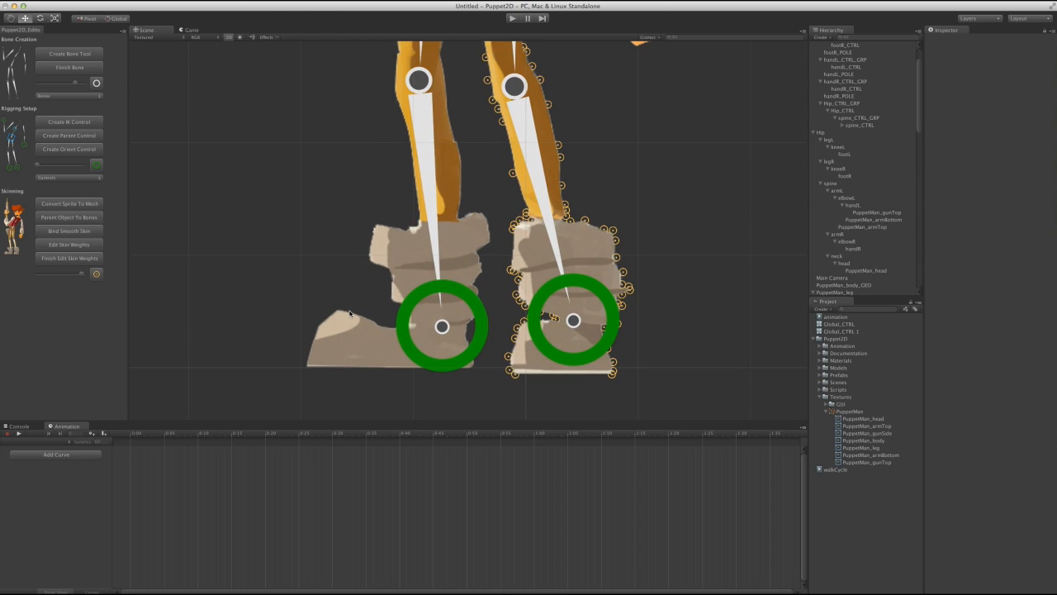
{"action": "left_click", "coordinate": [67, 260]}
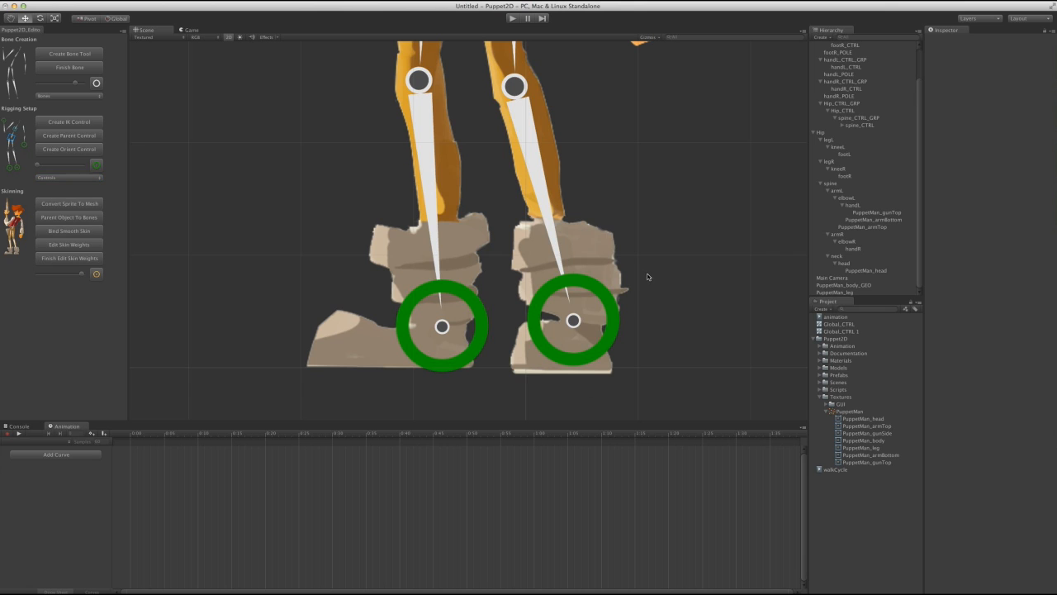
Start editing the skin weights of the PuppetMan_body_GEO mesh.
{"action": "middle_click_drag", "start_coordinate": [528, 313], "coordinate": [513, 284]}
{"action": "scroll", "coordinate": [562, 277], "scroll_direction": "up", "scroll_amount": 5}
{"action": "scroll", "coordinate": [527, 204], "scroll_direction": "up", "scroll_amount": 2}
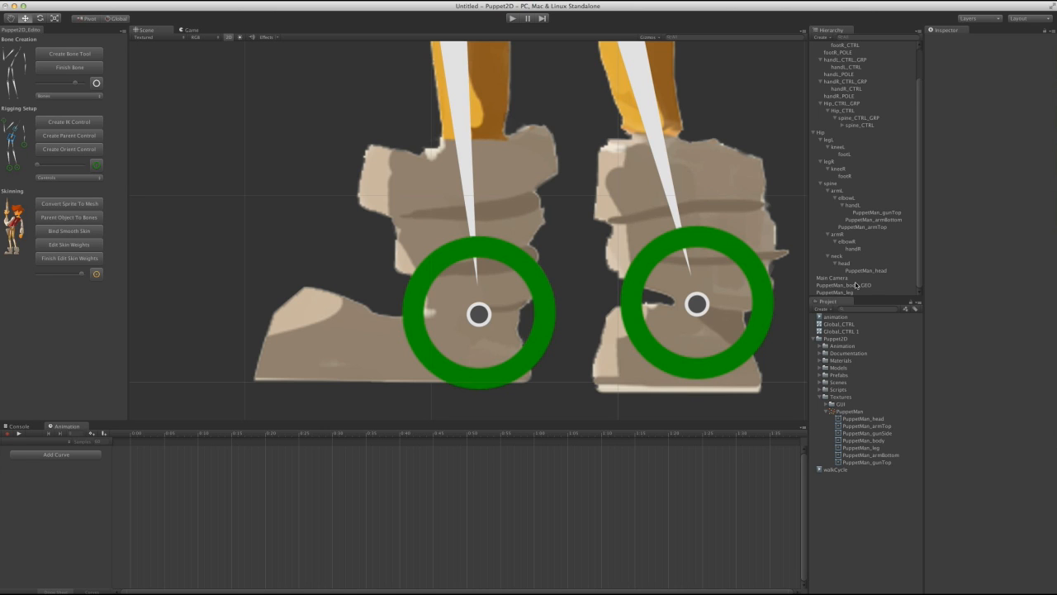
{"action": "left_click", "coordinate": [452, 310]}
{"action": "left_click", "coordinate": [64, 246]}
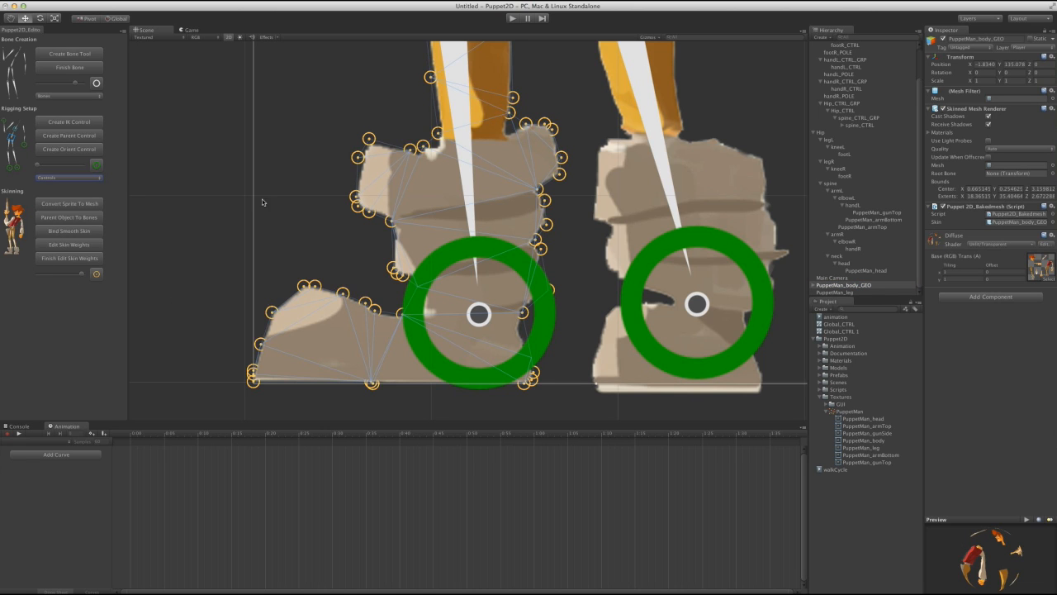
Raise footL_CTRL so the left knee bends and the boot's vertex weights can be checked.
{"action": "left_click", "coordinate": [544, 332]}
{"action": "scroll", "coordinate": [544, 333], "scroll_direction": "down", "scroll_amount": 3}
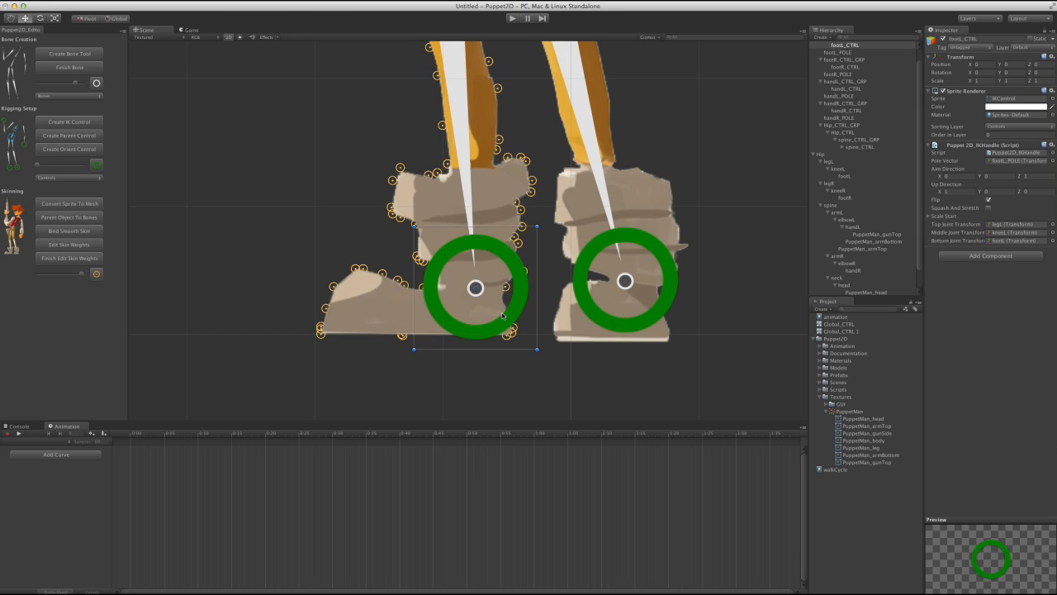
{"action": "left_click_drag", "start_coordinate": [512, 313], "coordinate": [486, 195]}
{"action": "middle_click_drag", "start_coordinate": [487, 195], "coordinate": [477, 281]}
{"action": "right_click_drag", "start_coordinate": [477, 281], "coordinate": [531, 241], "text": "alt"}
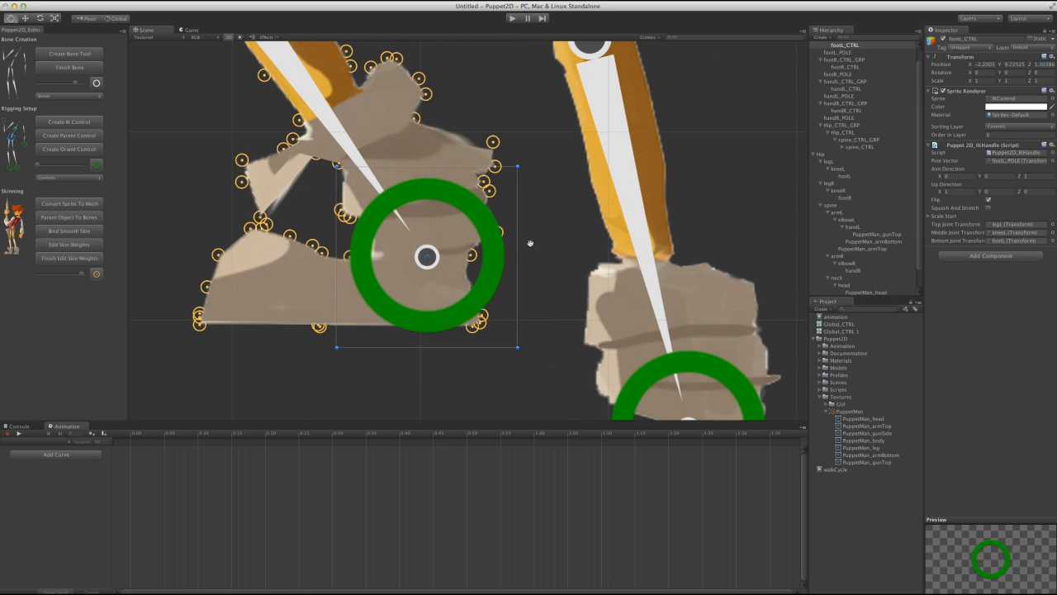
Assign the vertices of the left upper boot to the kneeL bone with weight 1 and update the skin weights.
{"action": "left_click_drag", "start_coordinate": [256, 107], "coordinate": [548, 236]}
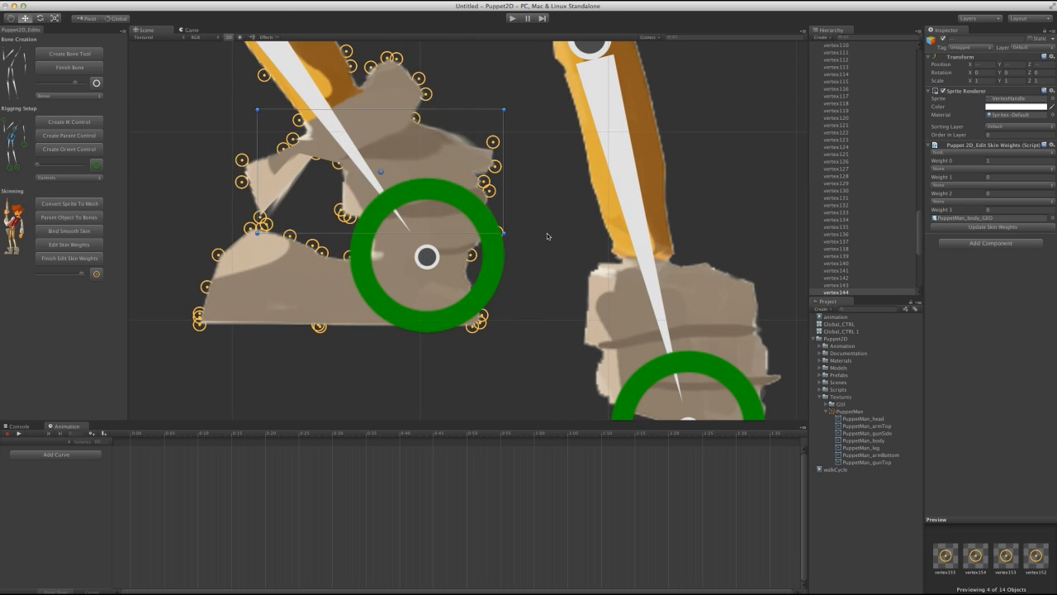
{"action": "left_click", "coordinate": [995, 153]}
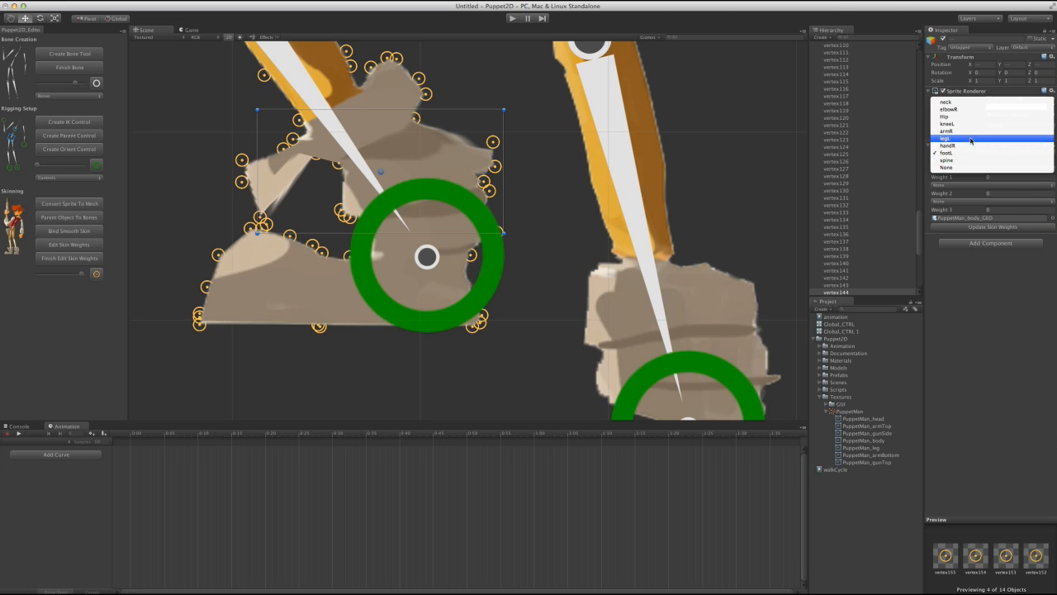
{"action": "left_click", "coordinate": [968, 124]}
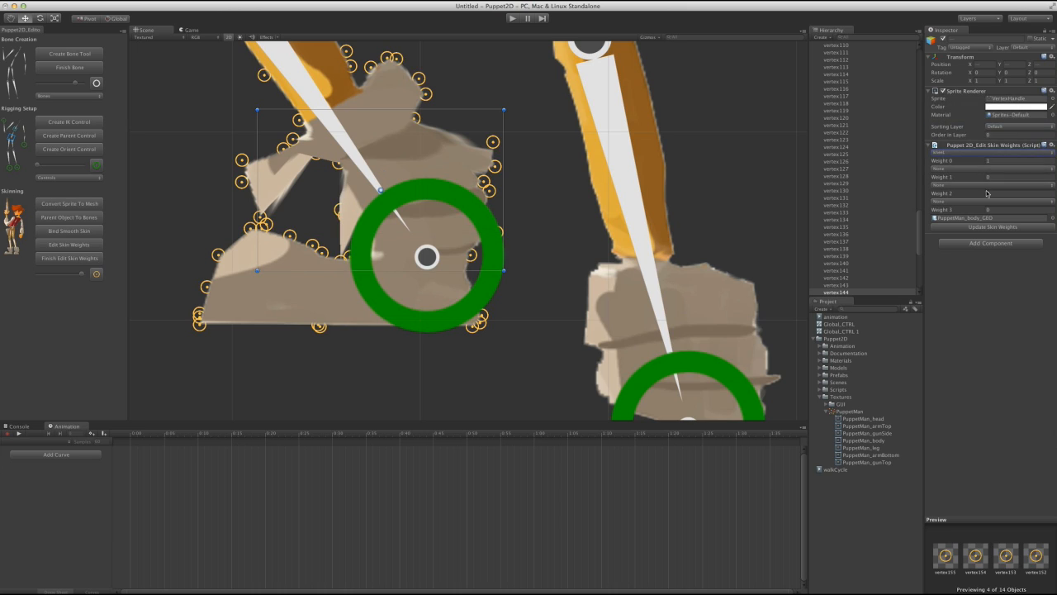
{"action": "left_click", "coordinate": [984, 229]}
{"action": "left_click", "coordinate": [494, 241]}
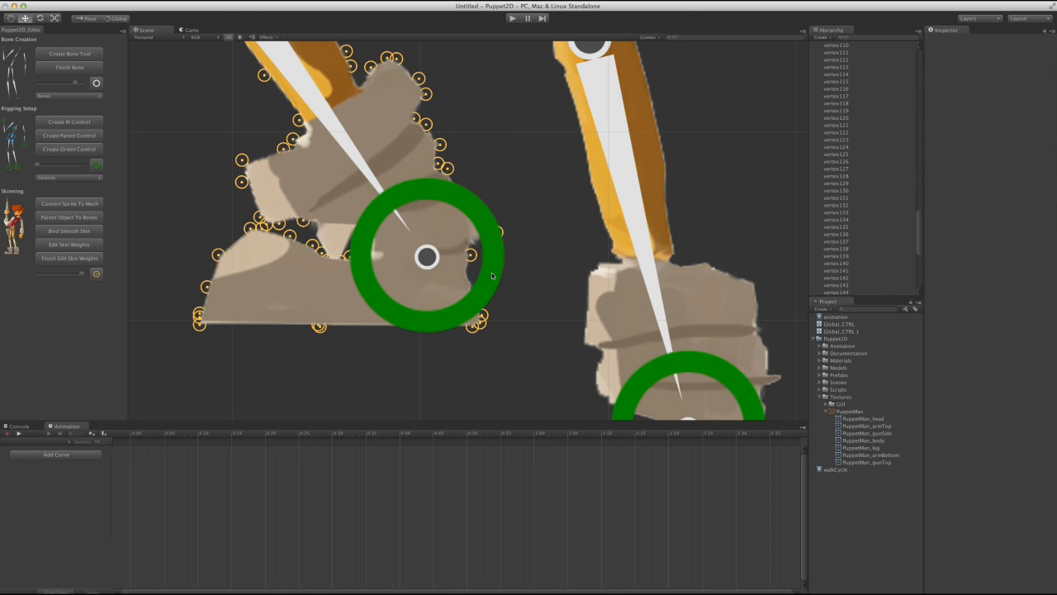
Finish editing the body mesh's skin weights and reset footL_CTRL's position to 0, 0, 0.
{"action": "left_click", "coordinate": [493, 275]}
{"action": "left_click", "coordinate": [68, 259]}
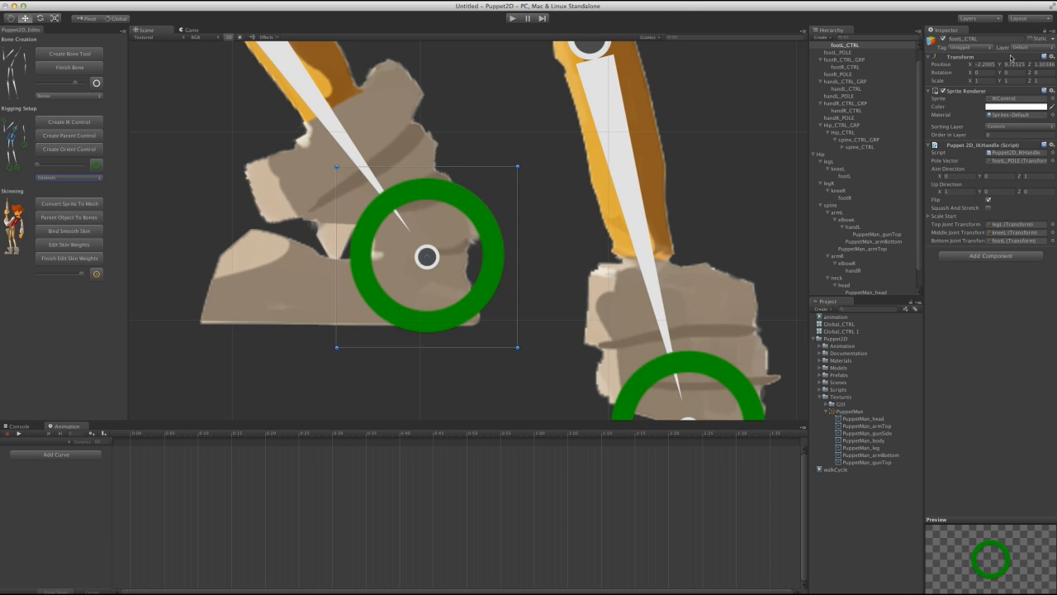
{"action": "left_click", "coordinate": [985, 64]}
{"action": "type", "text": "0"}
{"action": "key", "text": "Tab"}
{"action": "type", "text": "0"}
{"action": "key", "text": "Tab"}
{"action": "type", "text": "0"}
{"action": "key", "text": "Tab"}
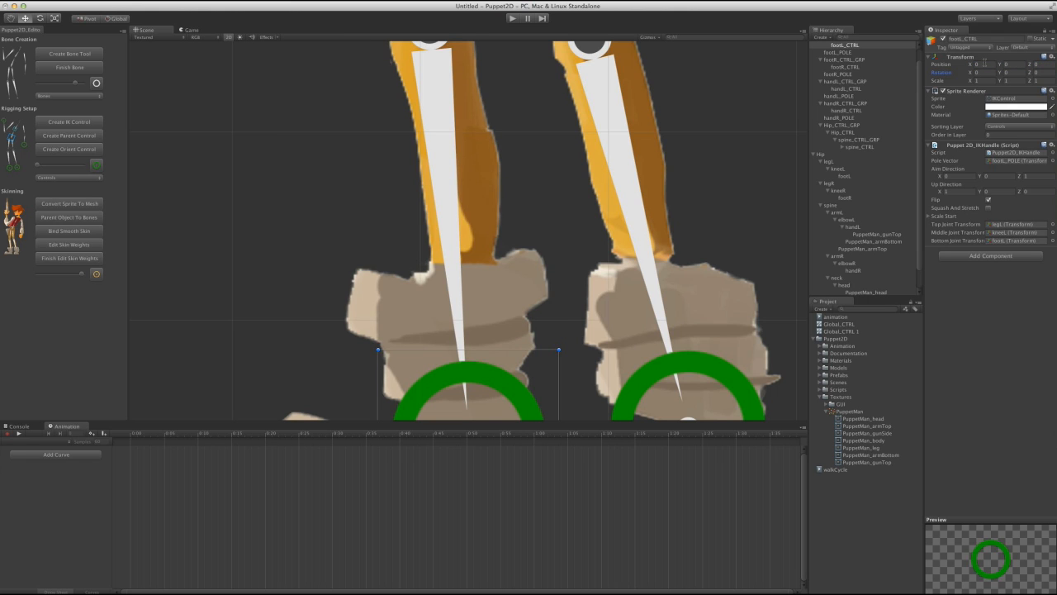
Parent the Hip bone hierarchy and the PuppetMan_body_GEO and PuppetMan_leg meshes under Global_CTRL.
{"action": "right_click_drag", "start_coordinate": [598, 188], "coordinate": [163, 31], "text": "alt"}
{"action": "middle_click_drag", "start_coordinate": [607, 302], "coordinate": [586, 458], "text": "alt"}
{"action": "right_click_drag", "start_coordinate": [585, 458], "coordinate": [483, 213], "text": "alt"}
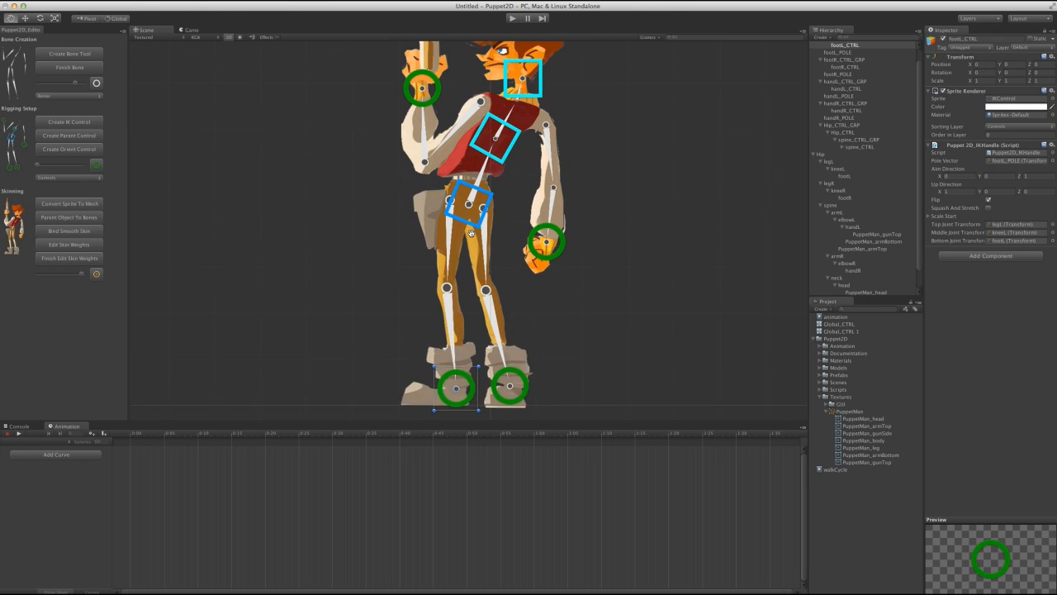
{"action": "middle_click_drag", "start_coordinate": [482, 213], "coordinate": [483, 251], "text": "alt"}
{"action": "scroll", "coordinate": [859, 244], "scroll_direction": "up", "scroll_amount": 5}
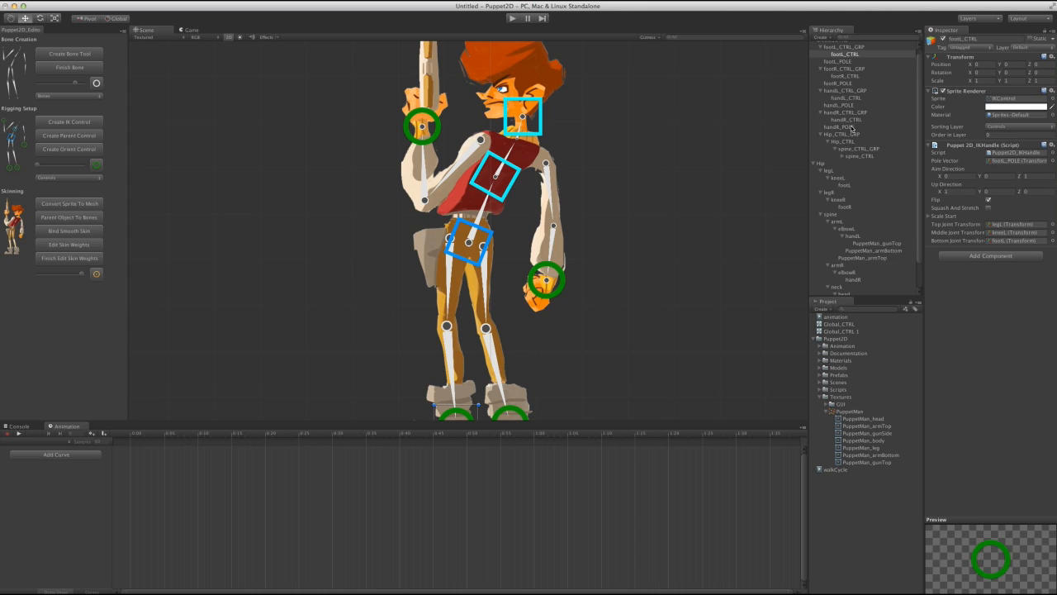
{"action": "left_click", "coordinate": [817, 46]}
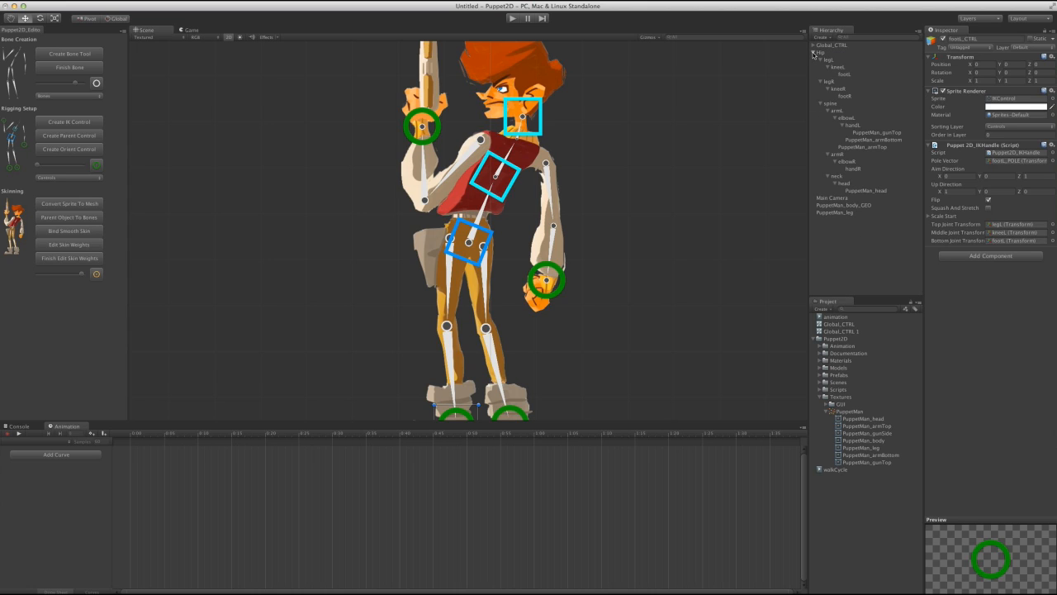
{"action": "left_click", "coordinate": [814, 54]}
{"action": "left_click", "coordinate": [822, 53]}
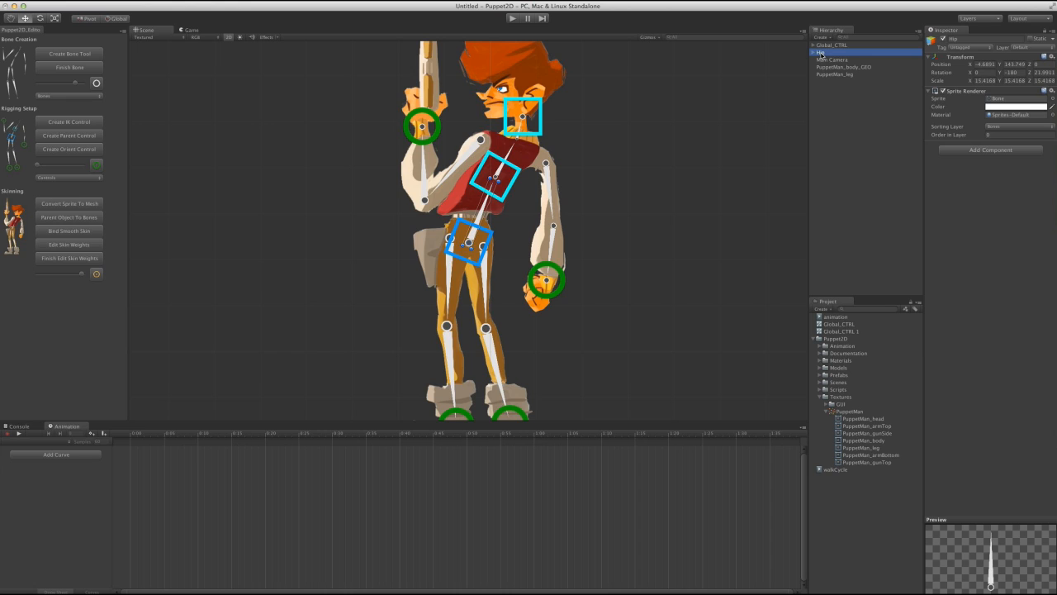
{"action": "left_click_drag", "start_coordinate": [822, 52], "coordinate": [832, 47]}
{"action": "left_click", "coordinate": [833, 60]}
{"action": "left_click", "coordinate": [834, 66], "text": "shift"}
{"action": "left_click", "coordinate": [831, 46]}
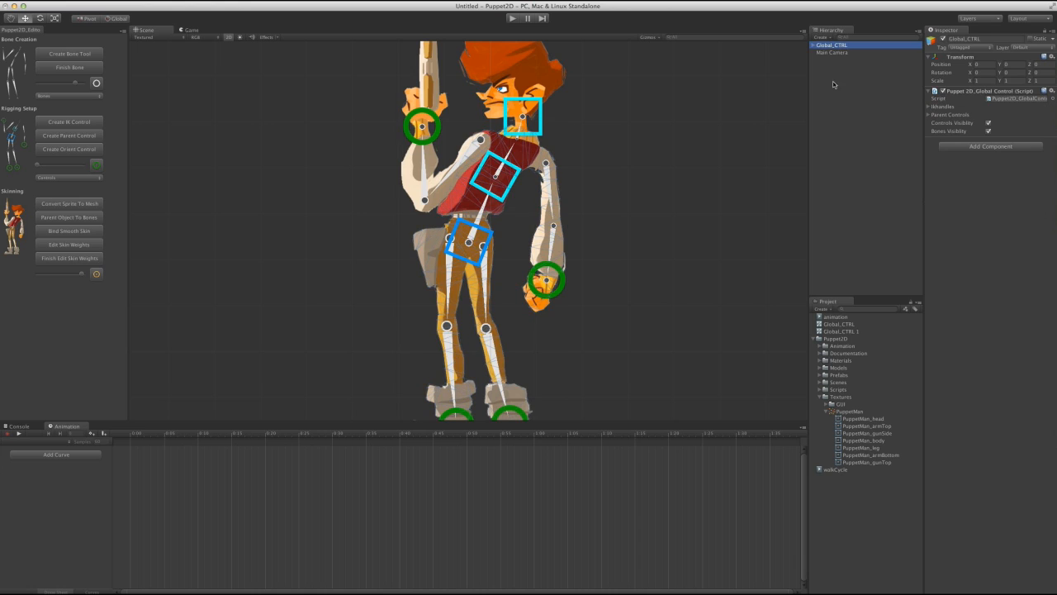
Turn off Bones Visibility on Global_CTRL and try toggling its Controls Visibility option.
{"action": "left_click", "coordinate": [943, 92]}
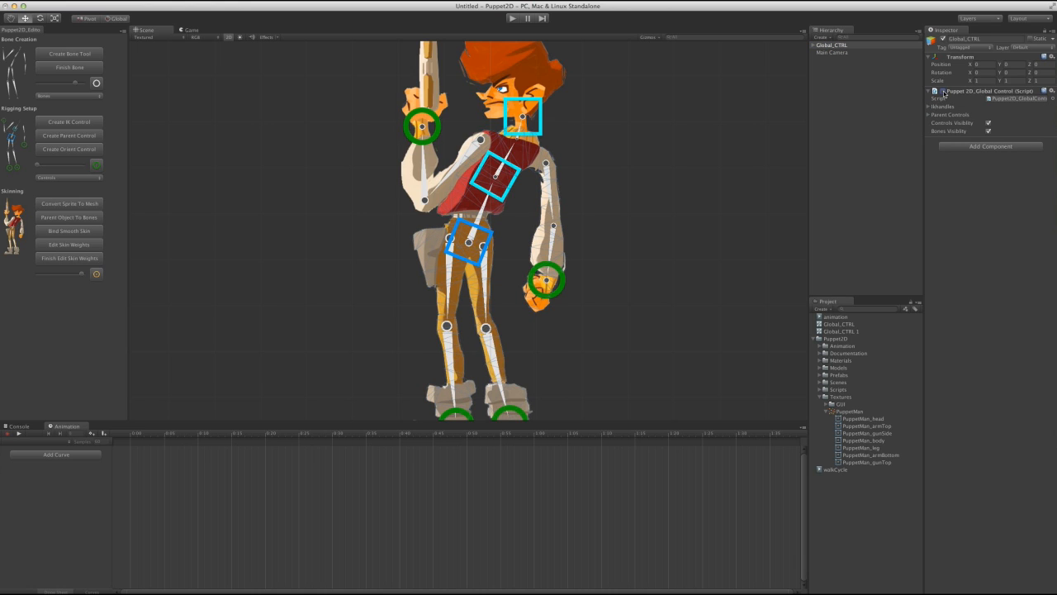
{"action": "left_click", "coordinate": [989, 132]}
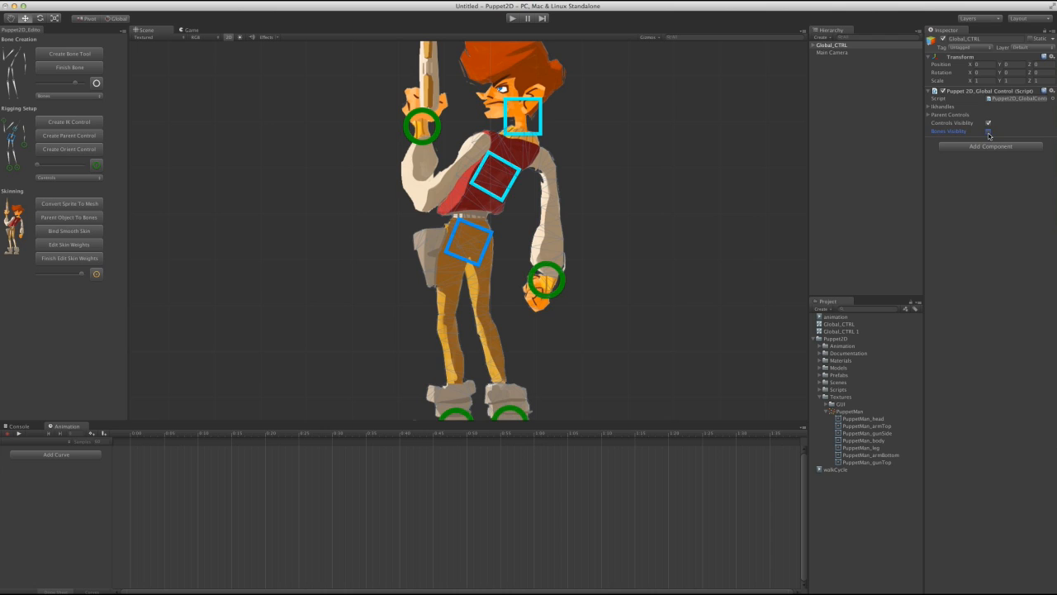
{"action": "left_click", "coordinate": [989, 123]}
{"action": "left_click", "coordinate": [989, 123]}
{"action": "left_click", "coordinate": [989, 132]}
{"action": "left_click", "coordinate": [989, 132]}
Hide and re-show the rig controls with Global_CTRL's Controls Visibility option to preview the clean character.
{"action": "left_click", "coordinate": [989, 123]}
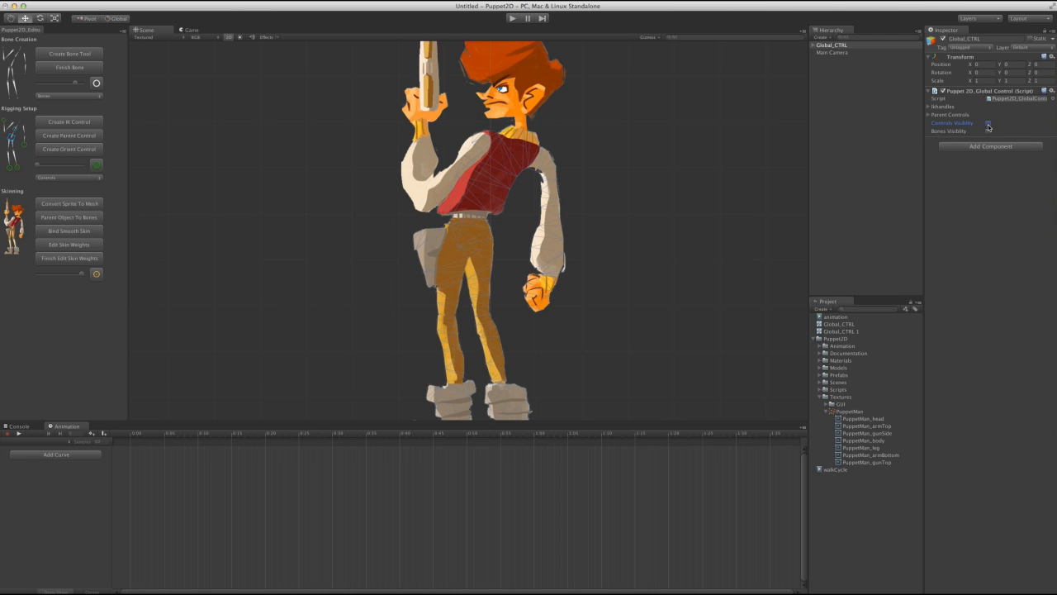
{"action": "right_click_drag", "start_coordinate": [676, 184], "coordinate": [649, 178], "text": "alt"}
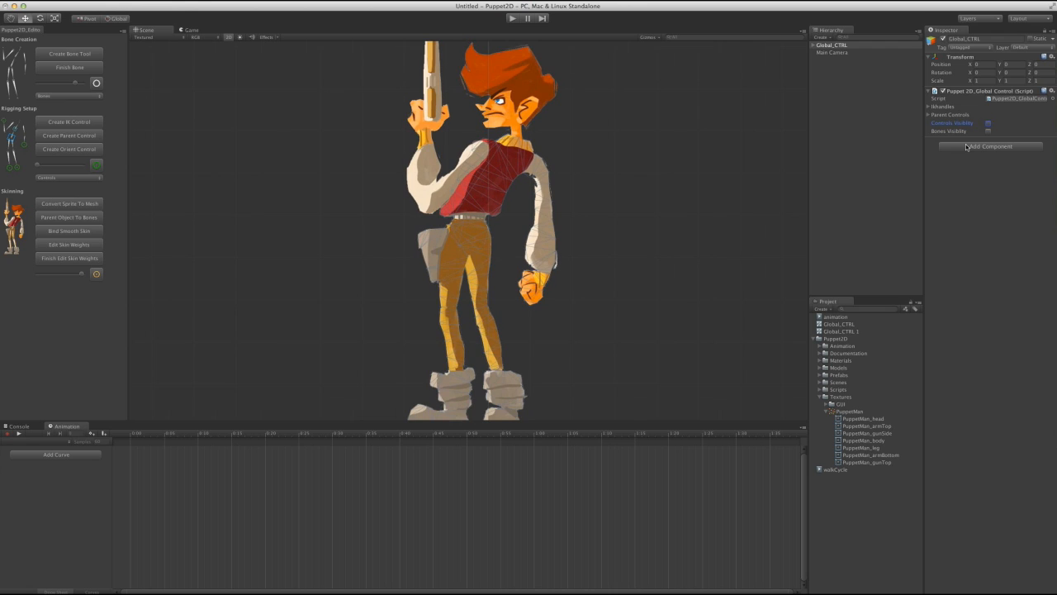
{"action": "left_click", "coordinate": [989, 124]}
{"action": "middle_click_drag", "start_coordinate": [494, 284], "coordinate": [495, 312], "text": "alt"}
{"action": "right_click_drag", "start_coordinate": [495, 312], "coordinate": [487, 308], "text": "alt"}
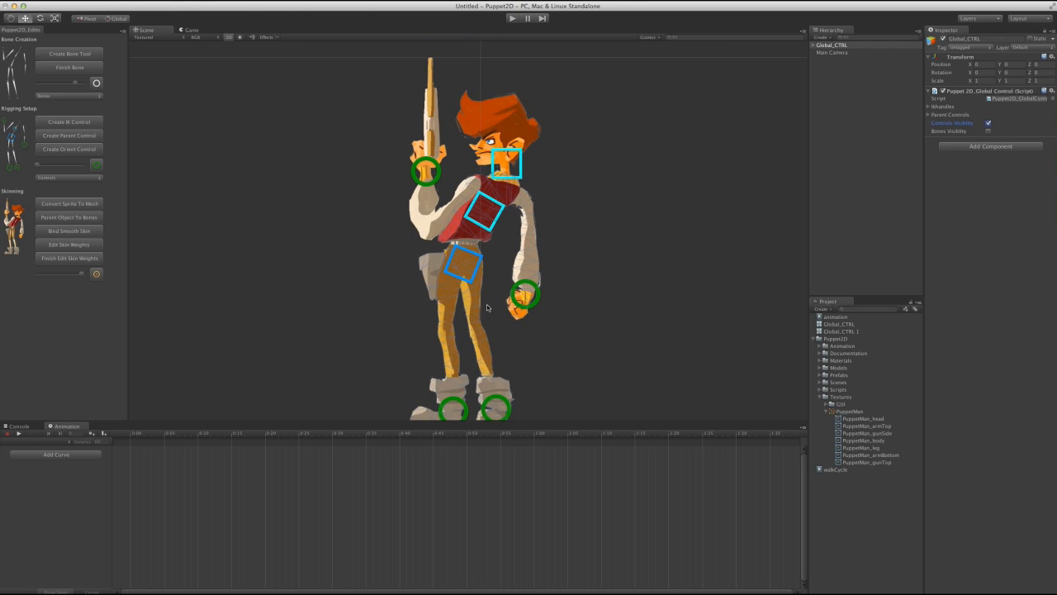
{"action": "left_click", "coordinate": [568, 282]}
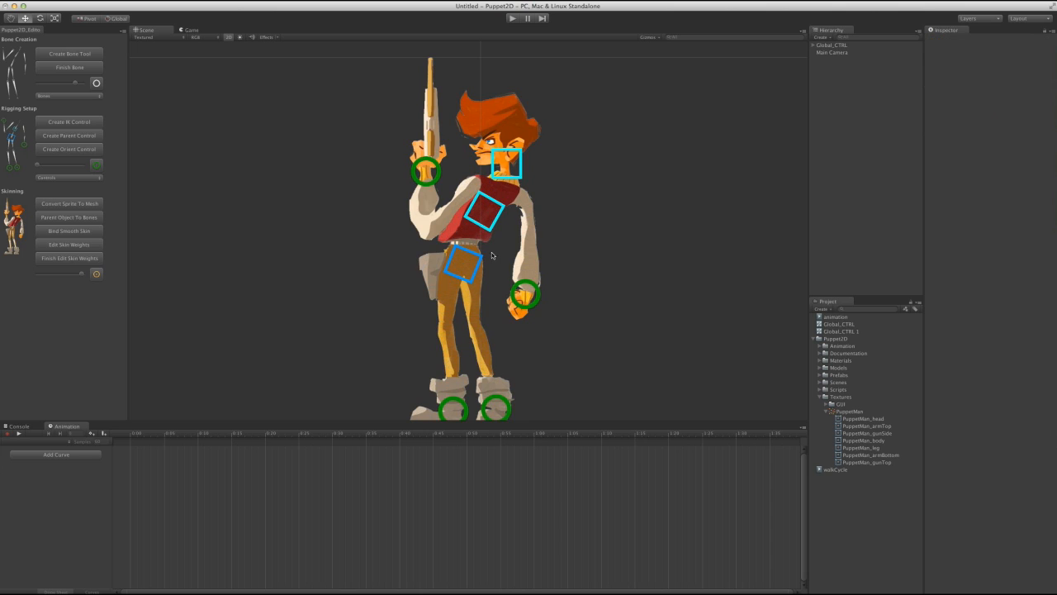
{"action": "left_click", "coordinate": [840, 47]}
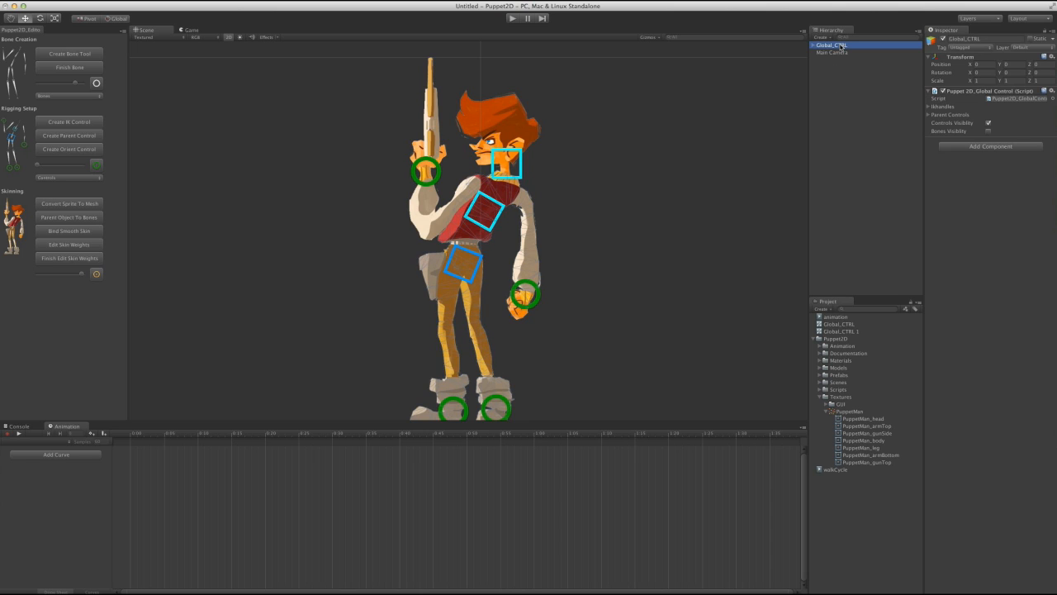
{"action": "left_click", "coordinate": [988, 123]}
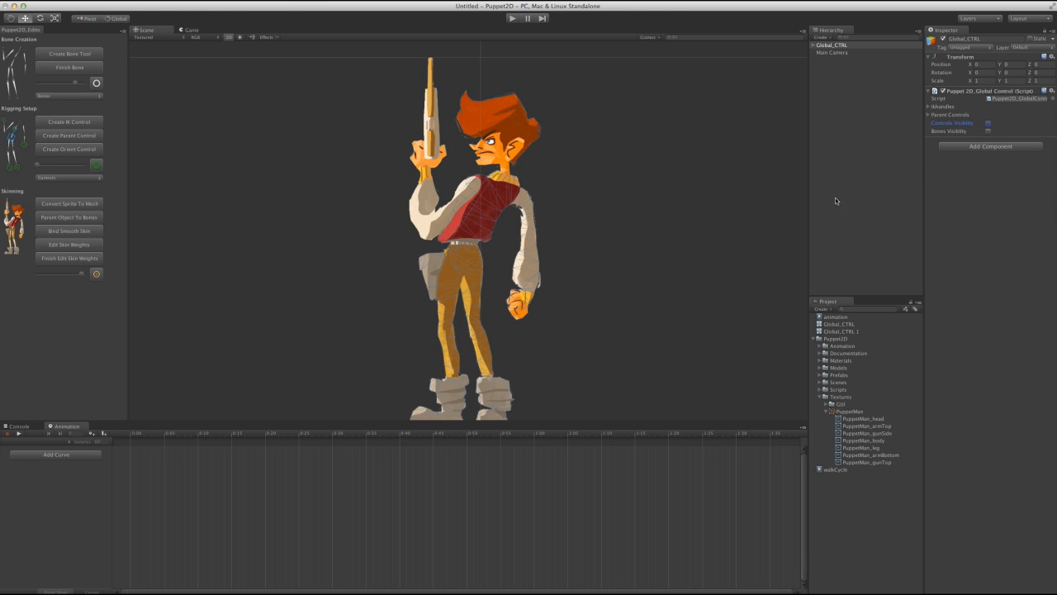
{"action": "left_click", "coordinate": [989, 123]}
{"action": "left_click", "coordinate": [583, 306]}
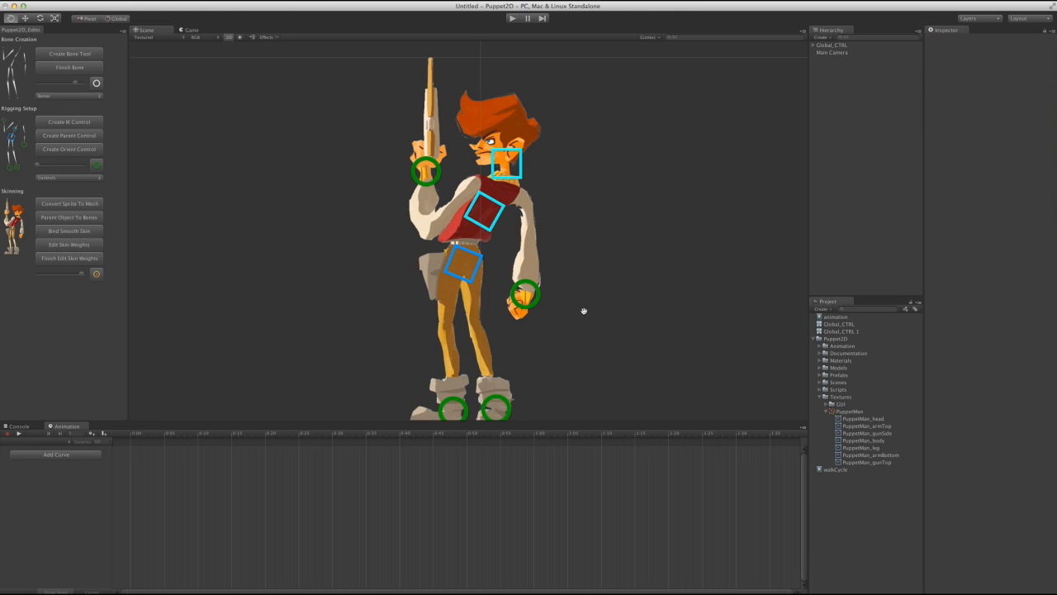
Create a new animation clip named walkCycle for Global_CTRL and save it in the Assets folder.
{"action": "scroll", "coordinate": [567, 300], "scroll_direction": "down", "scroll_amount": 3}
{"action": "scroll", "coordinate": [504, 276], "scroll_direction": "up", "scroll_amount": 2}
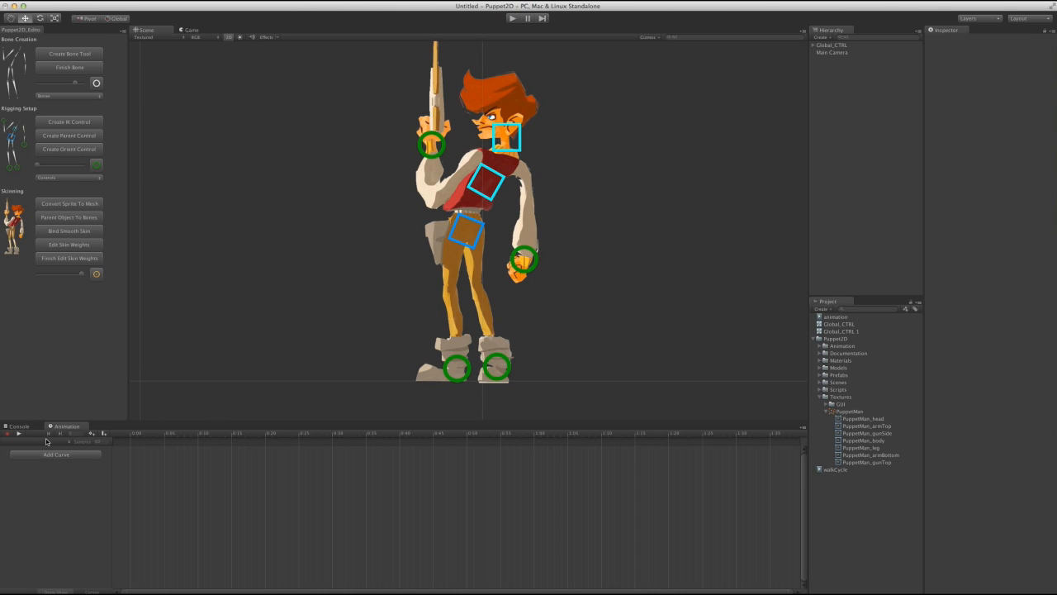
{"action": "middle_click_drag", "start_coordinate": [362, 281], "coordinate": [356, 295]}
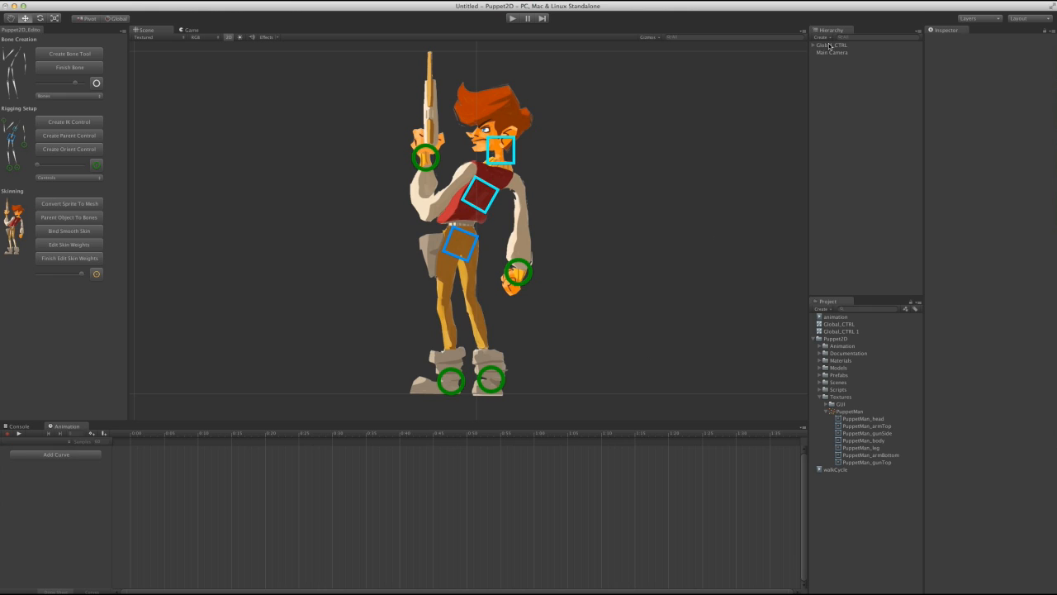
{"action": "left_click", "coordinate": [829, 47]}
{"action": "left_click", "coordinate": [47, 442]}
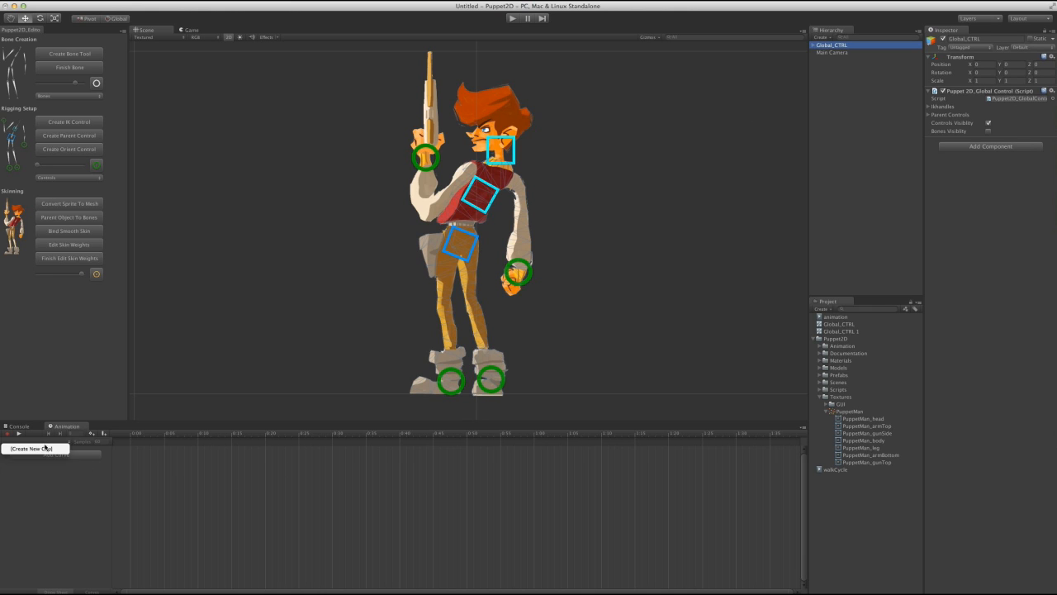
{"action": "left_click", "coordinate": [50, 449]}
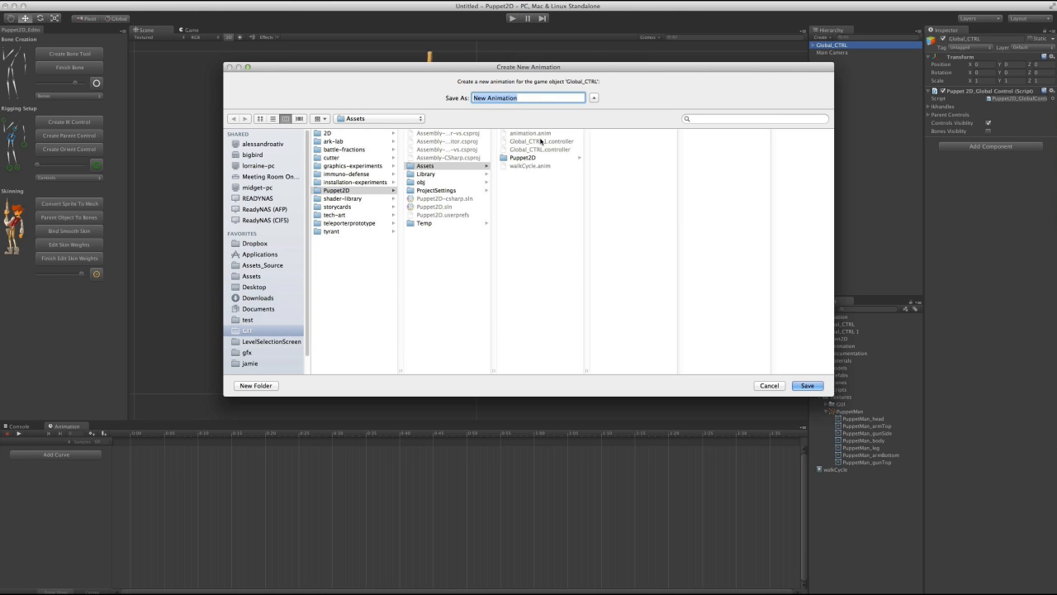
{"action": "type", "text": "walkCycle"}
{"action": "key", "text": "Return"}
{"action": "left_click", "coordinate": [594, 127]}
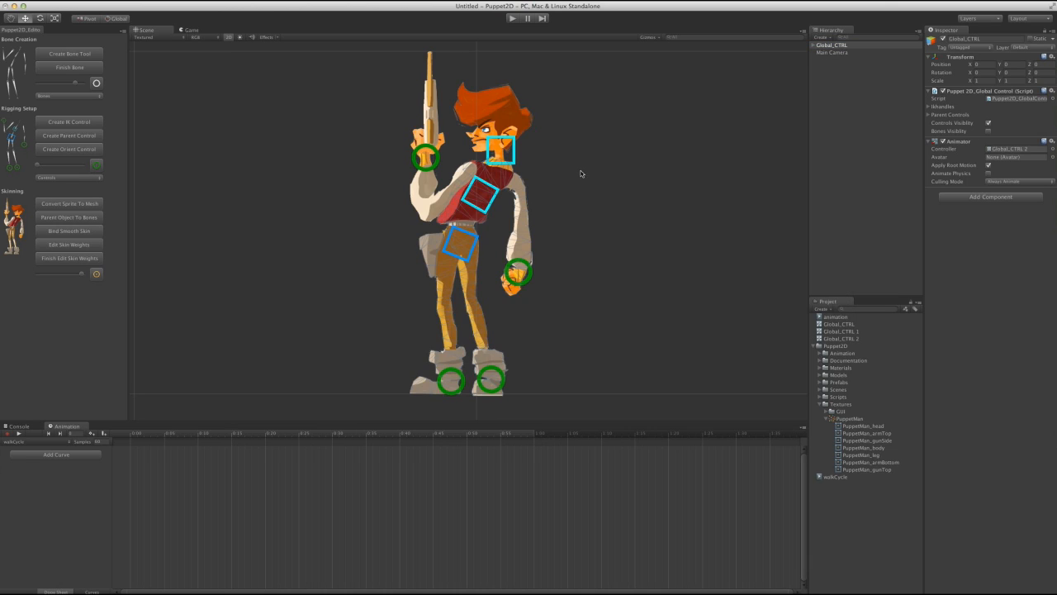
Spread footL_CTRL and footR_CTRL apart into a wide stride and rotate Hip_CTRL so the torso leans forward.
{"action": "left_click", "coordinate": [394, 261]}
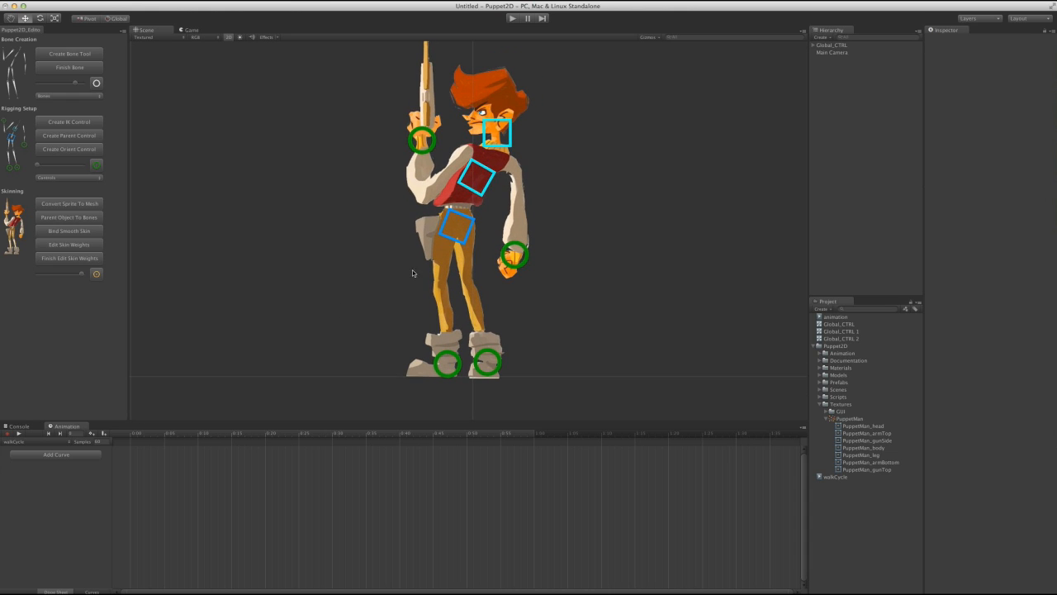
{"action": "left_click", "coordinate": [474, 226]}
{"action": "left_click", "coordinate": [501, 367]}
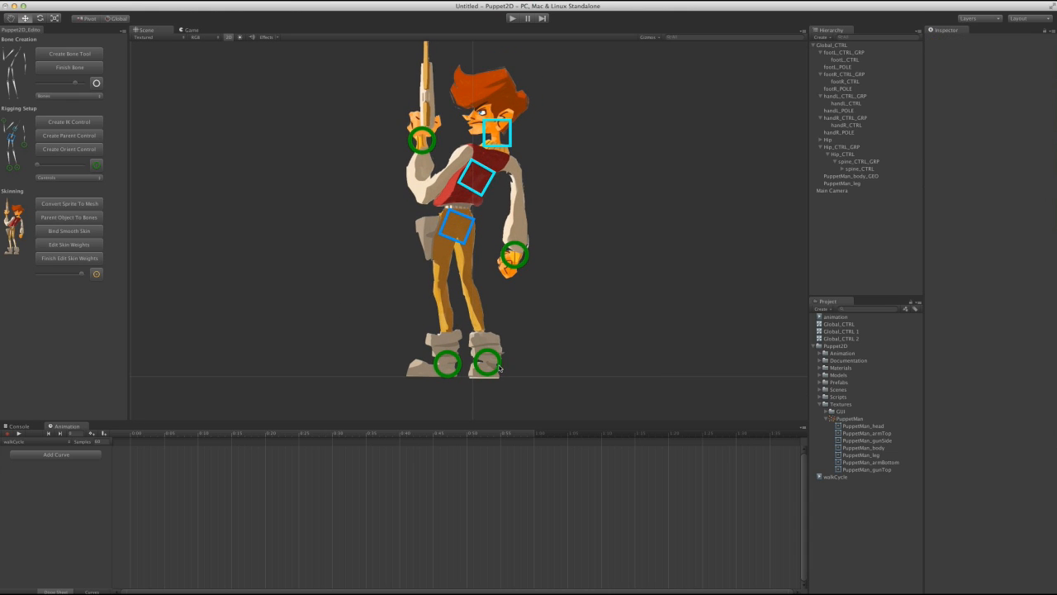
{"action": "left_click_drag", "start_coordinate": [499, 367], "coordinate": [413, 358]}
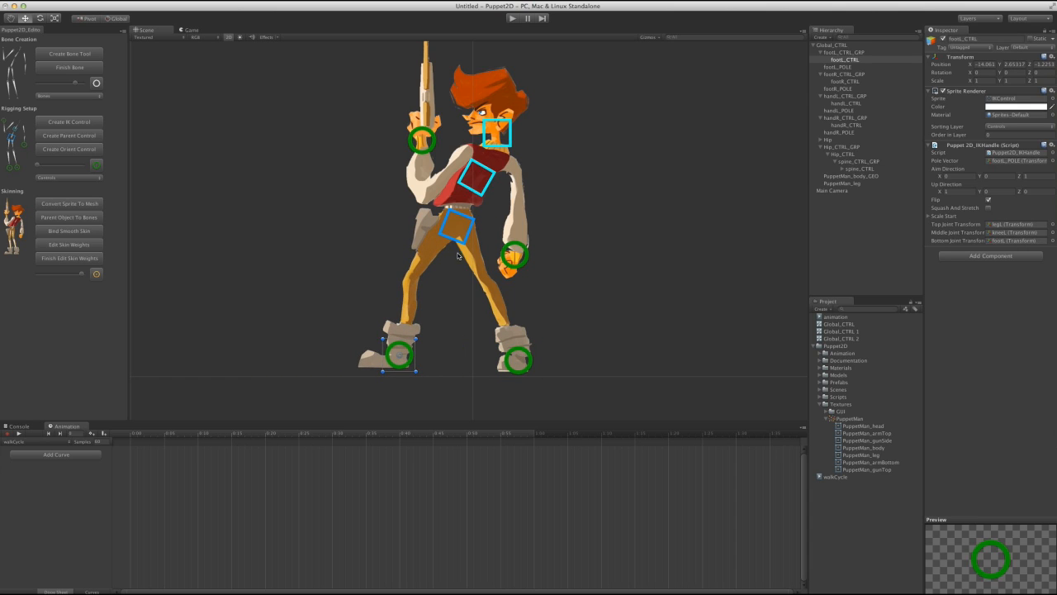
{"action": "left_click", "coordinate": [463, 244]}
{"action": "key", "text": "e"}
{"action": "left_click_drag", "start_coordinate": [486, 215], "coordinate": [475, 197]}
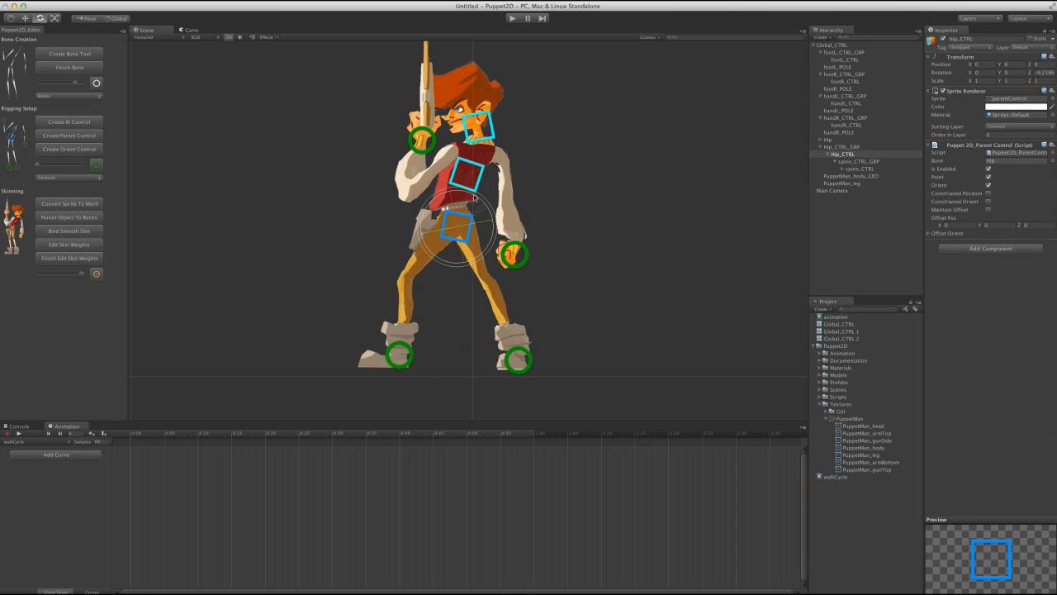
Move and rotate handL_CTRL so the gun tilts forward, and raise handR_CTRL behind the body with the elbow bent.
{"action": "key", "text": "w"}
{"action": "left_click_drag", "start_coordinate": [423, 145], "coordinate": [395, 114]}
{"action": "key", "text": "e"}
{"action": "key", "text": "w"}
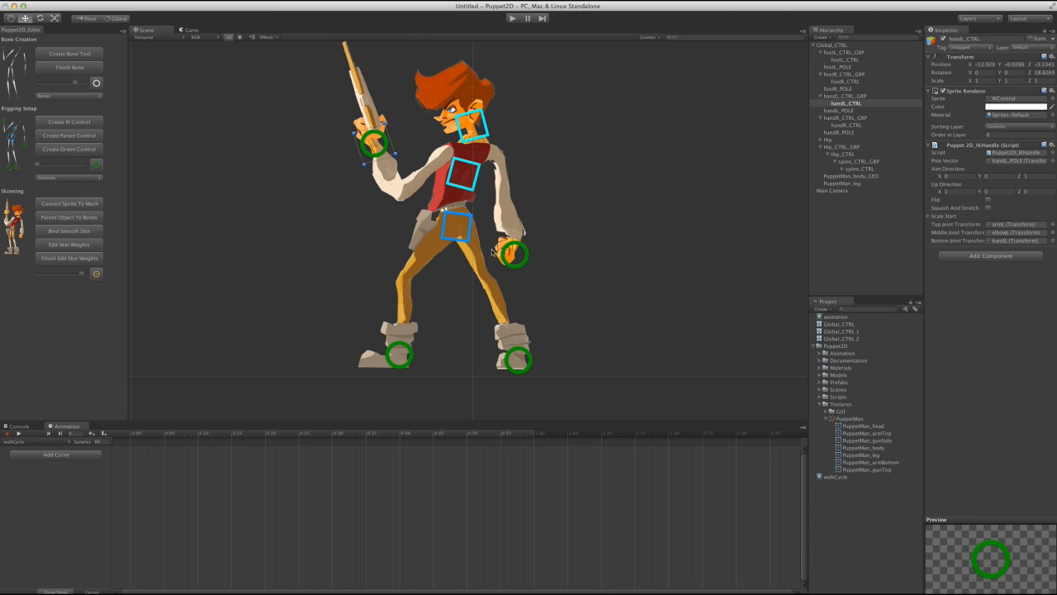
{"action": "left_click_drag", "start_coordinate": [518, 263], "coordinate": [532, 232]}
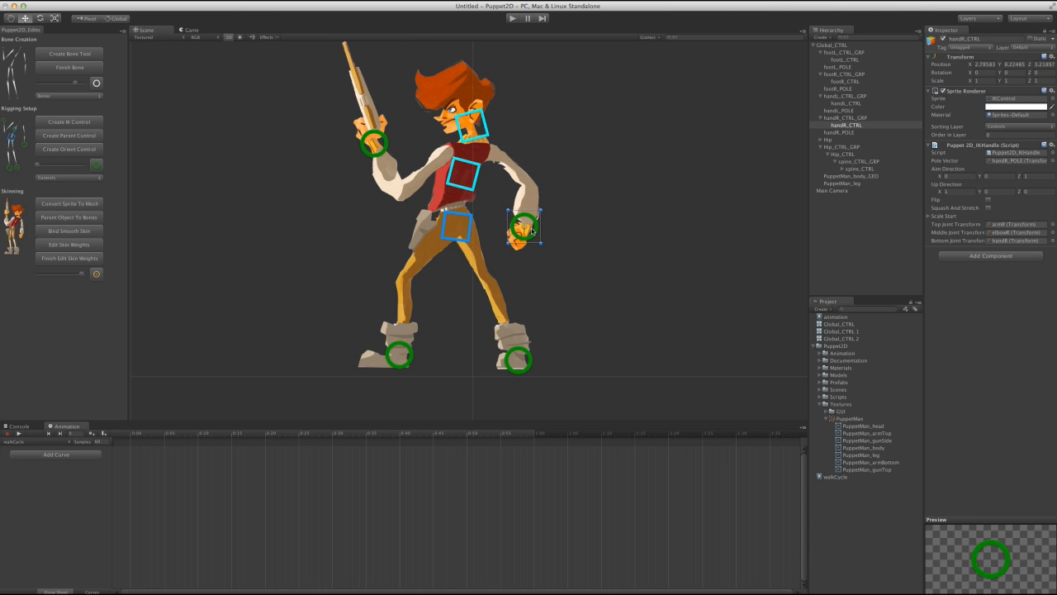
Rotate spine_CTRL forward and adjust head_CTRL's tilt to finish the upper-body walking pose.
{"action": "left_click", "coordinate": [474, 172]}
{"action": "key", "text": "e"}
{"action": "left_click_drag", "start_coordinate": [489, 155], "coordinate": [484, 148]}
{"action": "key", "text": "w"}
{"action": "left_click", "coordinate": [506, 141]}
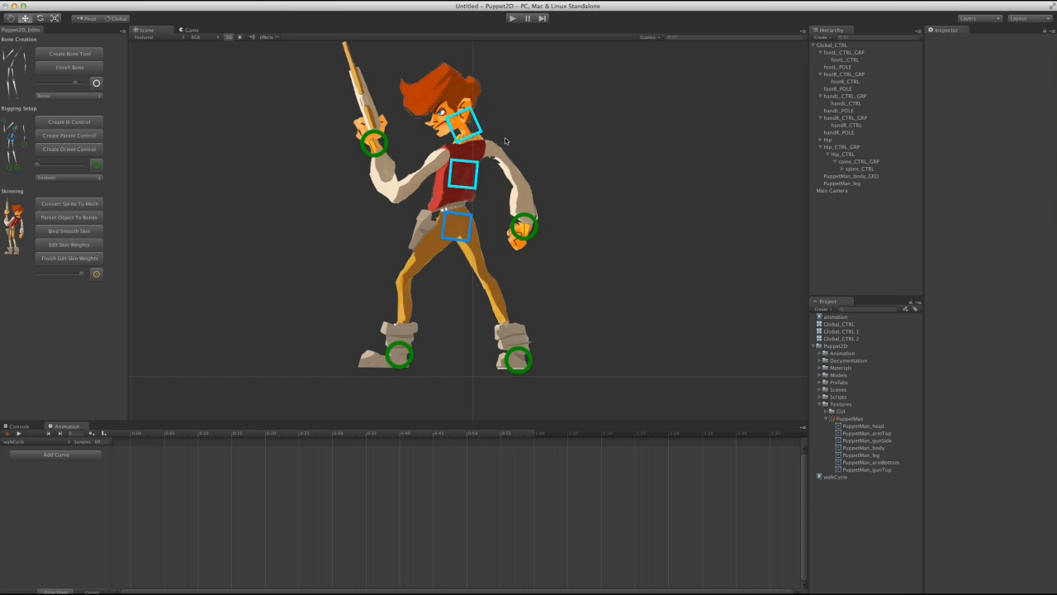
{"action": "left_click", "coordinate": [484, 126]}
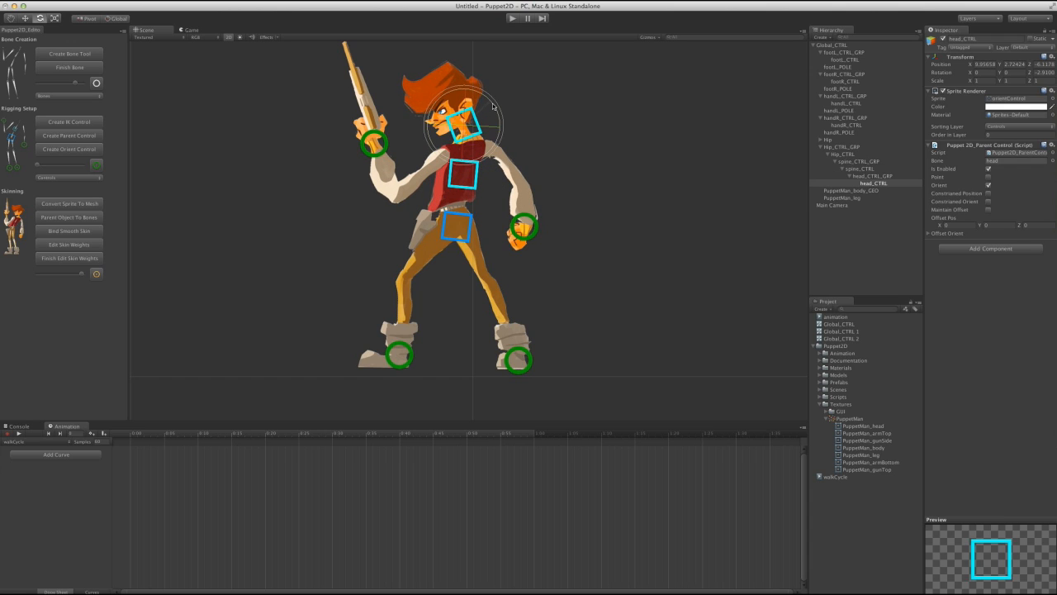
{"action": "left_click", "coordinate": [488, 259]}
{"action": "middle_click_drag", "start_coordinate": [488, 259], "coordinate": [519, 268]}
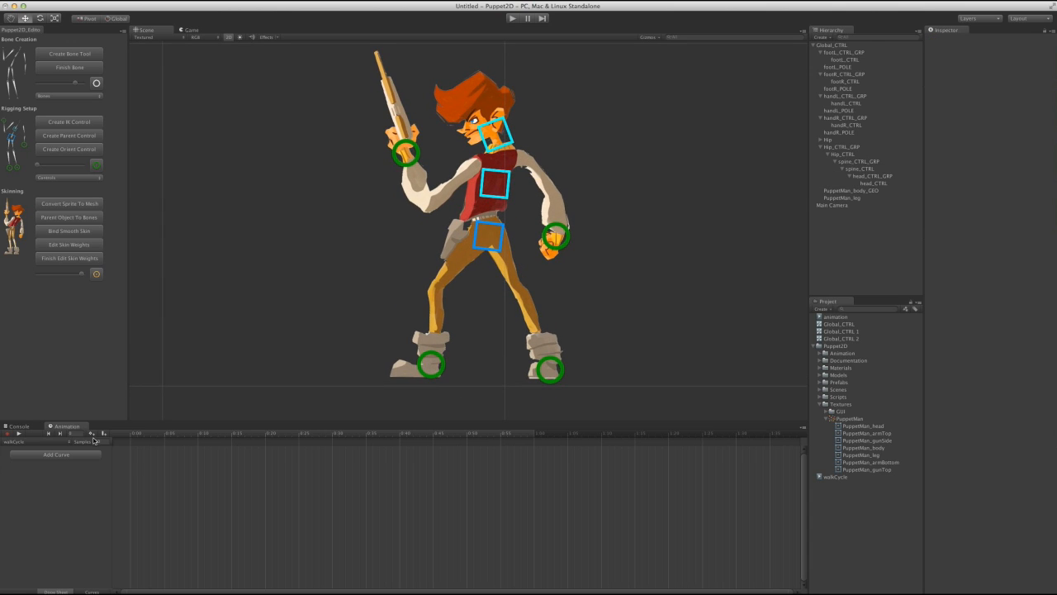
Lower Hip_CTRL, footL_CTRL and handL_CTRL so the character settles into a bent-knee stride on the ground line.
{"action": "left_click", "coordinate": [493, 253]}
{"action": "left_click_drag", "start_coordinate": [493, 253], "coordinate": [497, 275]}
{"action": "left_click", "coordinate": [436, 373]}
{"action": "left_click_drag", "start_coordinate": [435, 375], "coordinate": [436, 385]}
{"action": "left_click", "coordinate": [500, 272]}
{"action": "left_click_drag", "start_coordinate": [502, 274], "coordinate": [486, 258]}
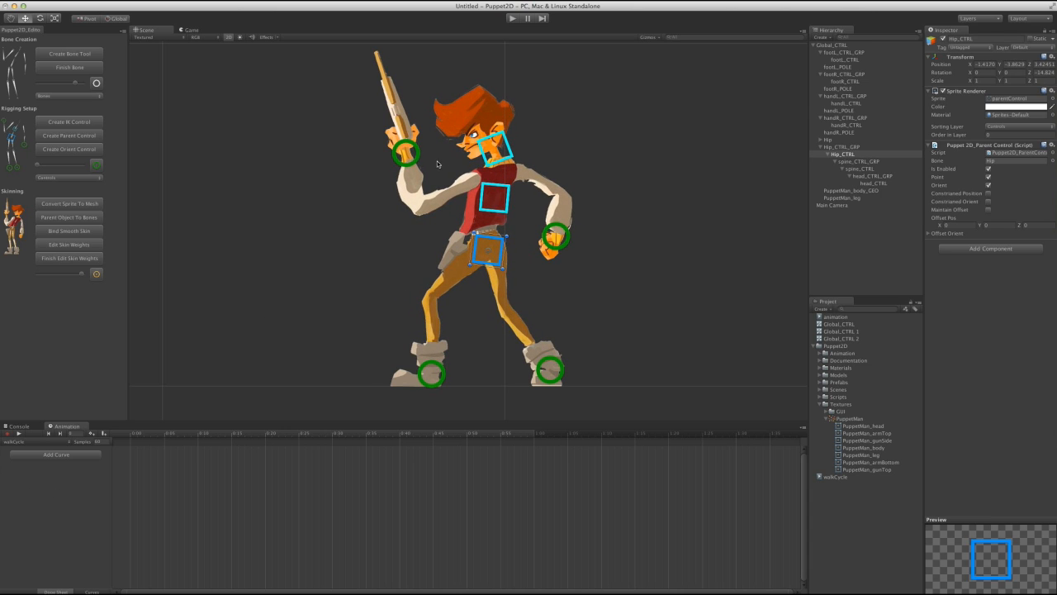
{"action": "left_click_drag", "start_coordinate": [417, 157], "coordinate": [409, 181]}
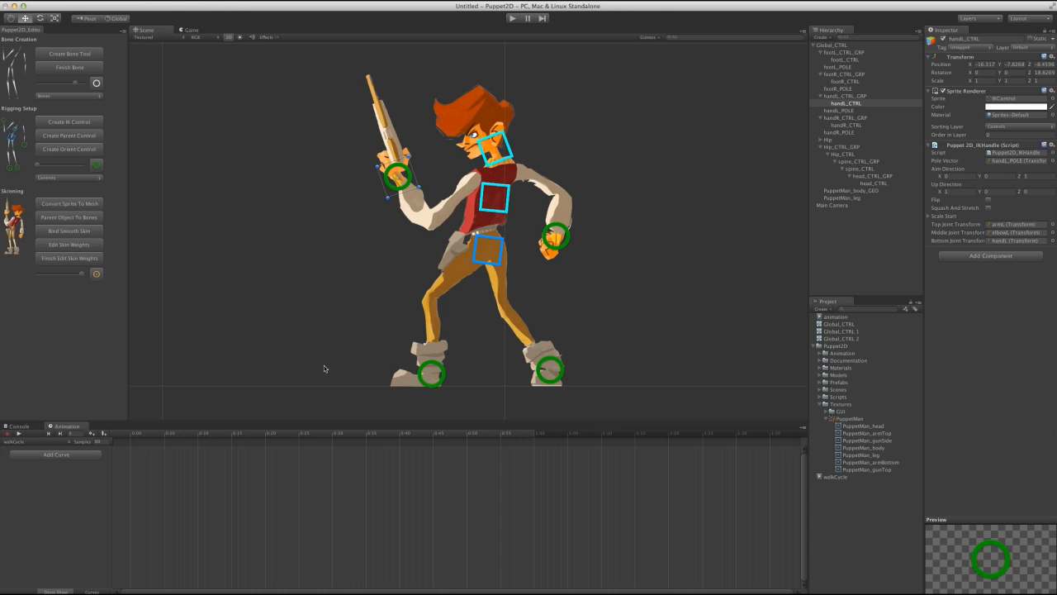
Record the opposite stride in walkCycle at 0:25 by swapping the two foot controls' positions and lowering both hand controls.
{"action": "left_click", "coordinate": [135, 434]}
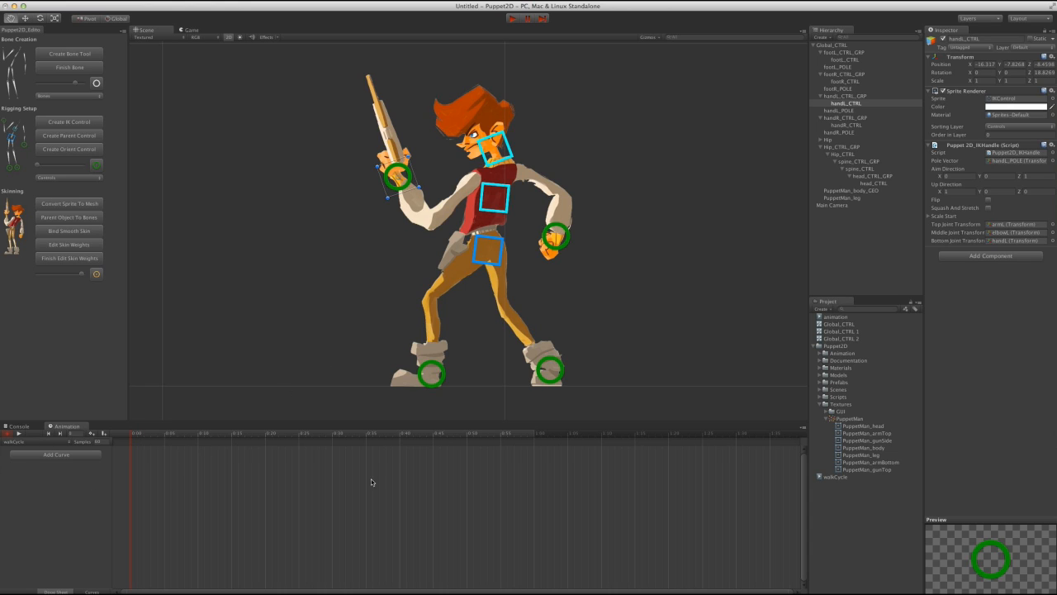
{"action": "scroll", "coordinate": [371, 480], "scroll_direction": "down", "scroll_amount": 2}
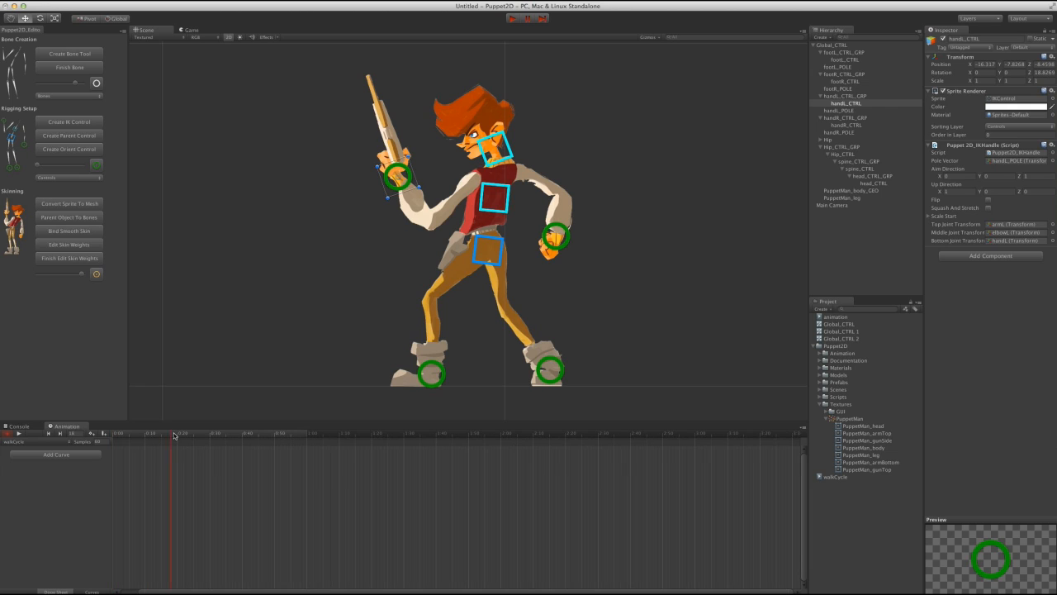
{"action": "left_click", "coordinate": [439, 382]}
{"action": "mouse_move", "coordinate": [440, 380]}
{"action": "left_mouse_down"}
{"action": "mouse_move", "coordinate": [555, 373]}
{"action": "mouse_move", "coordinate": [445, 373]}
{"action": "left_mouse_up"}
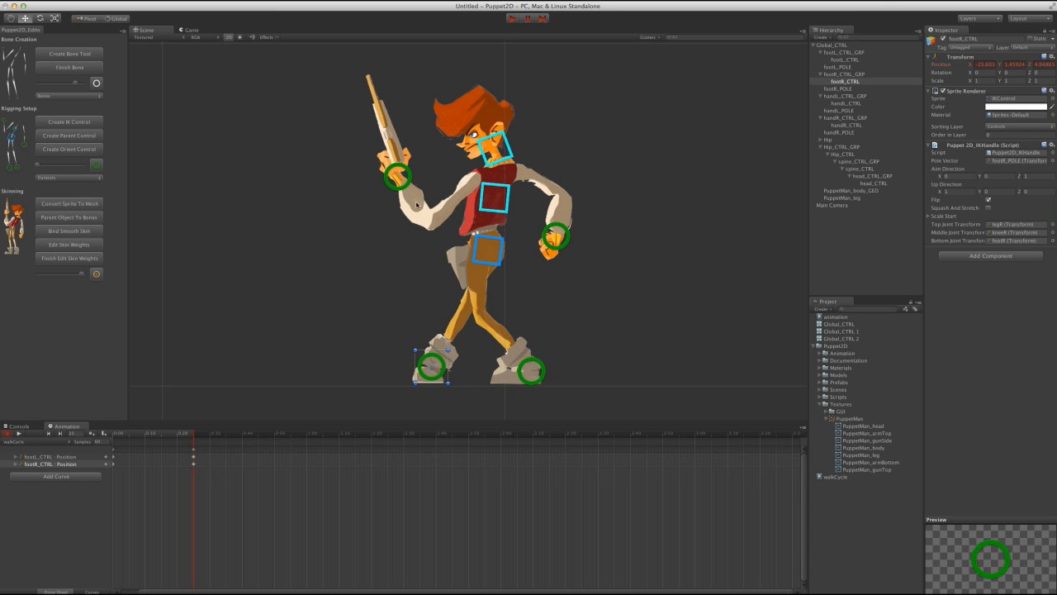
{"action": "left_click_drag", "start_coordinate": [395, 182], "coordinate": [394, 214]}
{"action": "mouse_move", "coordinate": [566, 243]}
{"action": "left_mouse_down"}
{"action": "mouse_move", "coordinate": [558, 249]}
{"action": "mouse_move", "coordinate": [576, 253]}
{"action": "left_mouse_up"}
{"action": "left_click", "coordinate": [545, 278]}
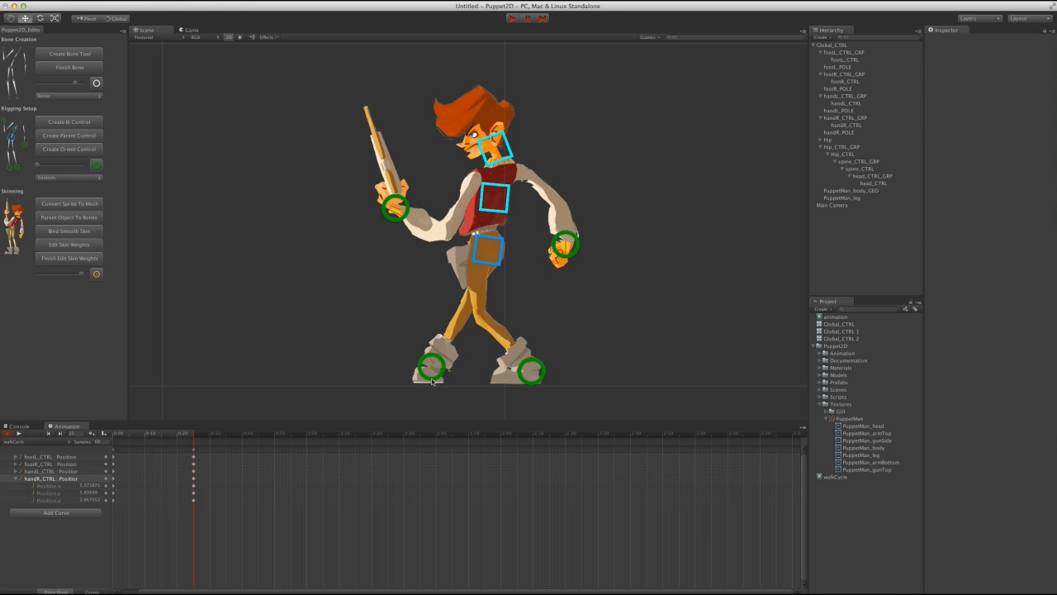
Move the opposite-stride keyframes to 0:30 and copy the first-frame keyframes to 1:00 to close the loop.
{"action": "left_click", "coordinate": [500, 265]}
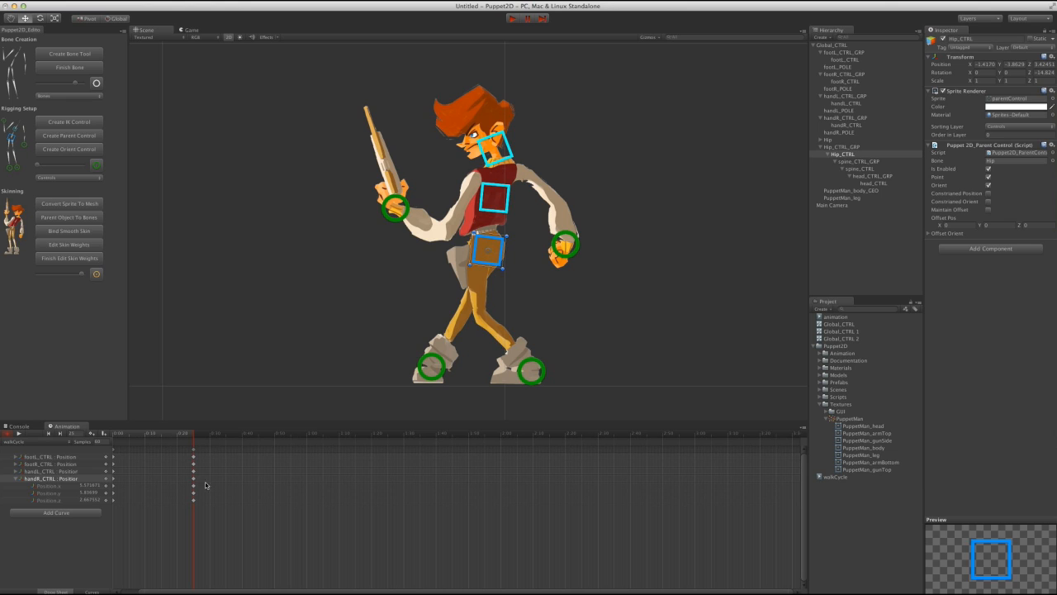
{"action": "mouse_move", "coordinate": [193, 447]}
{"action": "left_mouse_down"}
{"action": "mouse_move", "coordinate": [220, 450]}
{"action": "mouse_move", "coordinate": [210, 450]}
{"action": "left_mouse_up"}
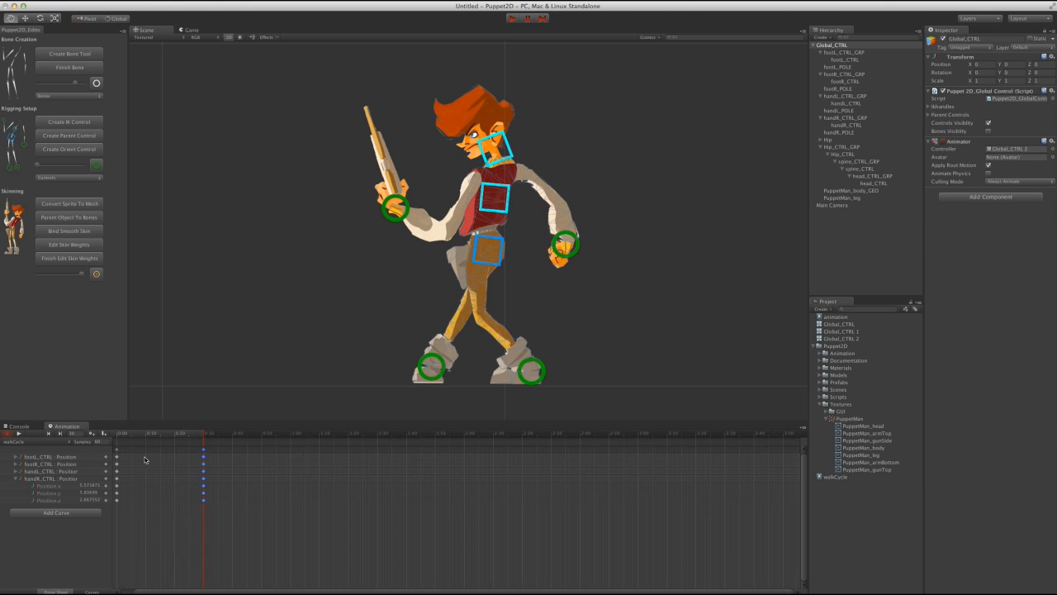
{"action": "right_click", "coordinate": [146, 458]}
{"action": "left_click", "coordinate": [187, 463]}
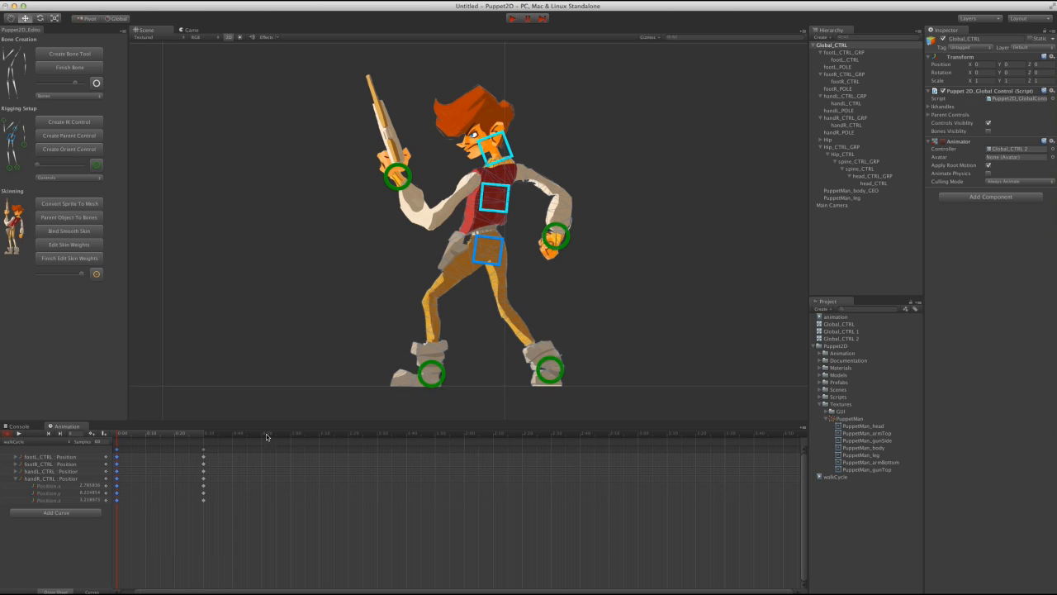
{"action": "left_click_drag", "start_coordinate": [268, 437], "coordinate": [139, 430]}
{"action": "key", "text": "super+v"}
Key Hip_CTRL low at 0:08 and higher at 0:22, repeat both keys at 0:38 and 0:52, and play back the bob.
{"action": "left_click", "coordinate": [596, 256]}
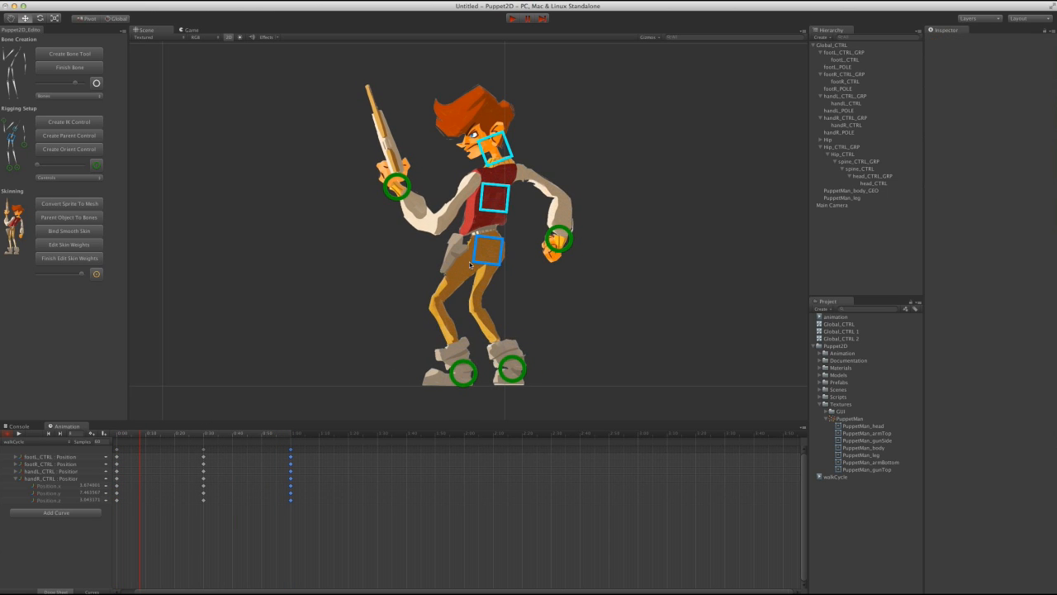
{"action": "left_click", "coordinate": [493, 257]}
{"action": "mouse_move", "coordinate": [494, 258]}
{"action": "left_mouse_down"}
{"action": "mouse_move", "coordinate": [491, 270]}
{"action": "mouse_move", "coordinate": [494, 260]}
{"action": "left_mouse_up"}
{"action": "left_click", "coordinate": [181, 433]}
{"action": "left_click_drag", "start_coordinate": [136, 447], "coordinate": [59, 433]}
{"action": "key", "text": "super+v"}
{"action": "left_click", "coordinate": [20, 434]}
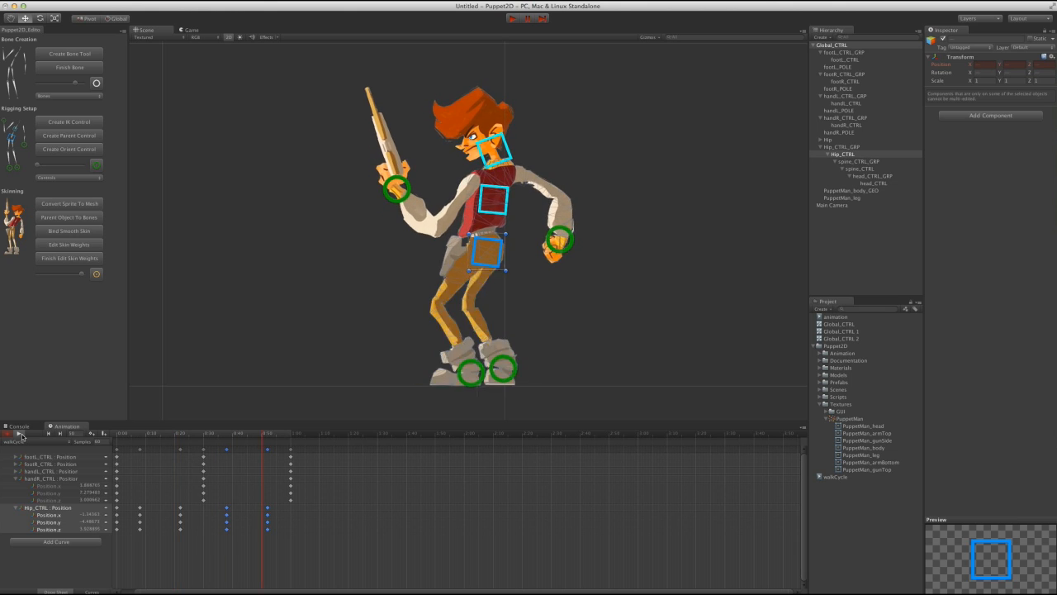
{"action": "left_click", "coordinate": [20, 433]}
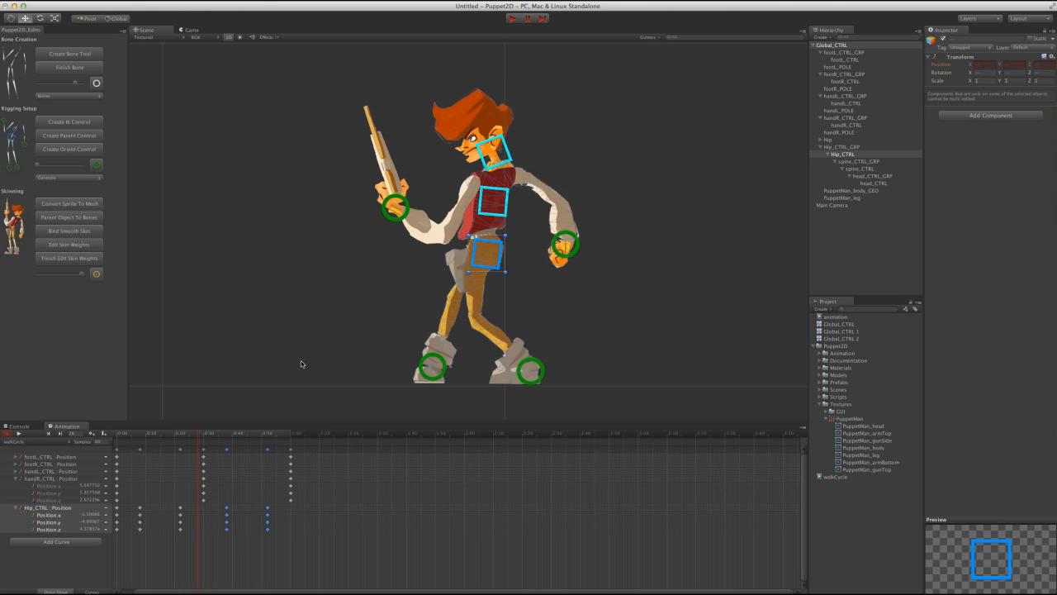
Key footL_CTRL lifted and tilted toe-down at 0:45, with corrected rotation keys at 1:00 and 0:30.
{"action": "left_click", "coordinate": [543, 378]}
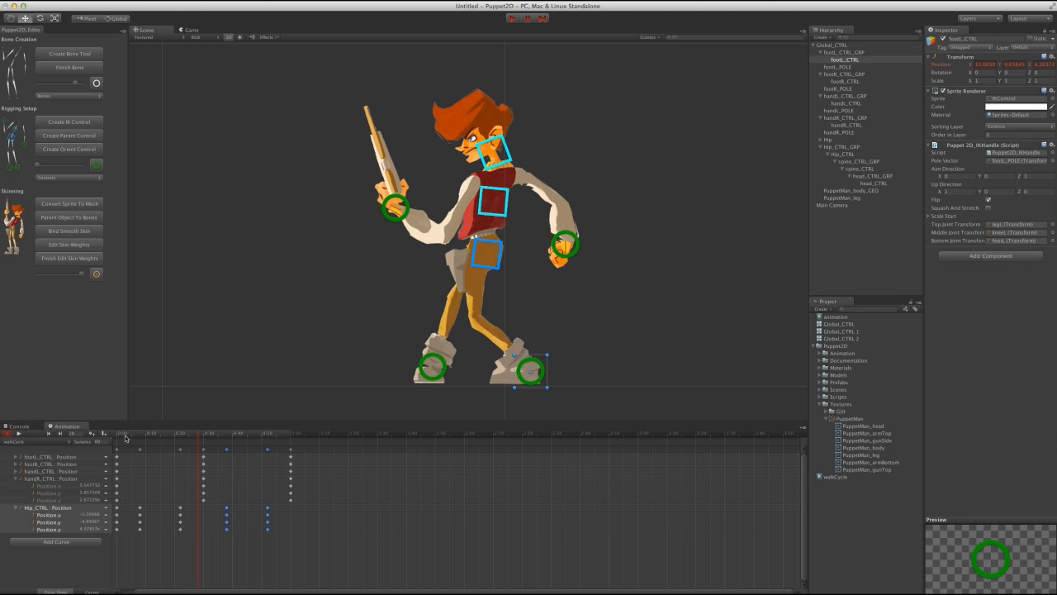
{"action": "left_click_drag", "start_coordinate": [126, 438], "coordinate": [247, 446]}
{"action": "left_click_drag", "start_coordinate": [505, 364], "coordinate": [404, 304]}
{"action": "key", "text": "e"}
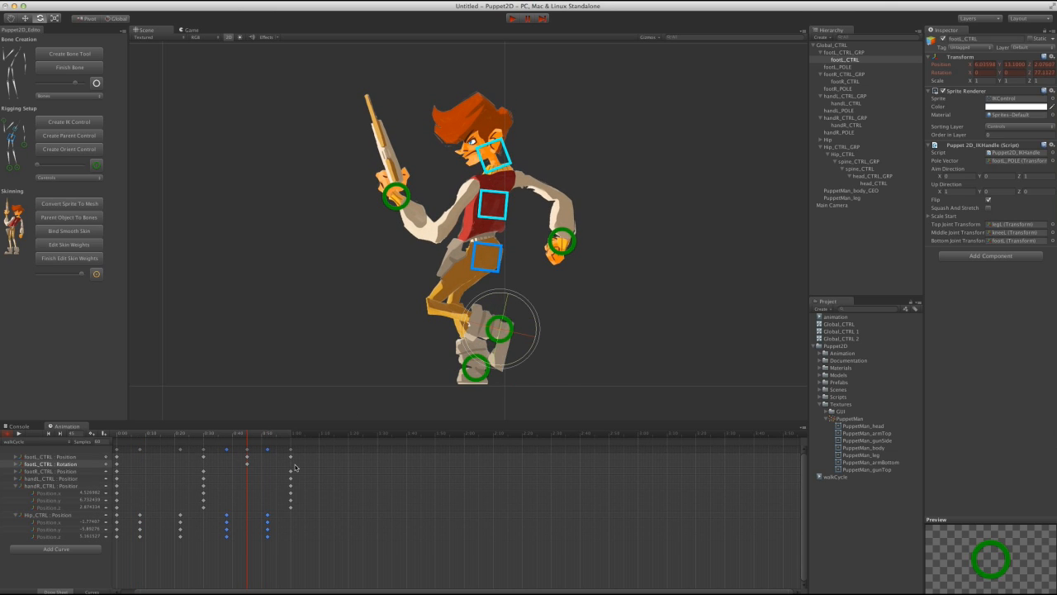
{"action": "left_click_drag", "start_coordinate": [208, 436], "coordinate": [290, 443]}
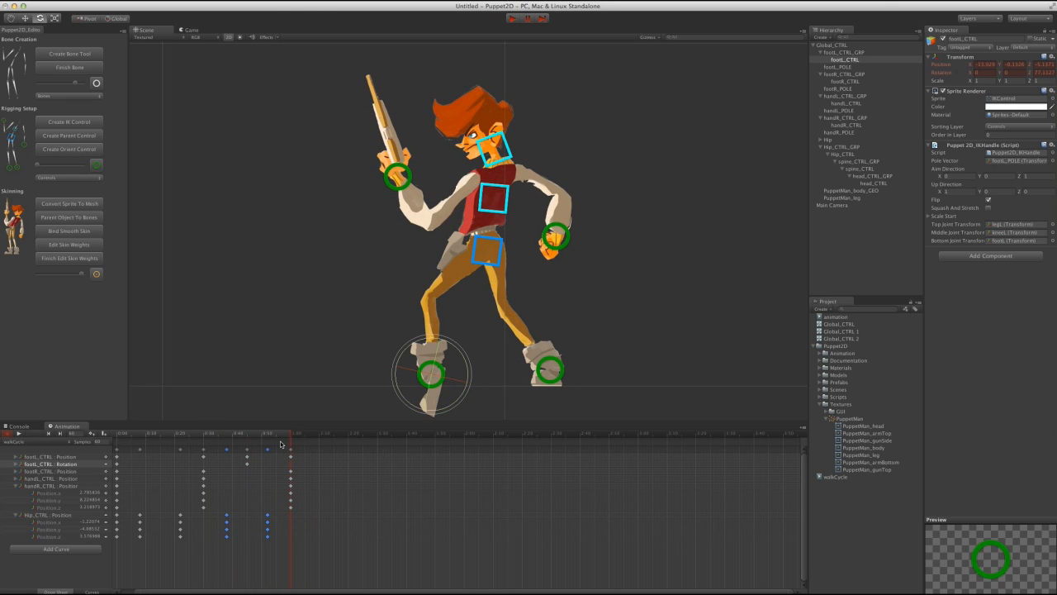
{"action": "left_click_drag", "start_coordinate": [417, 343], "coordinate": [464, 365]}
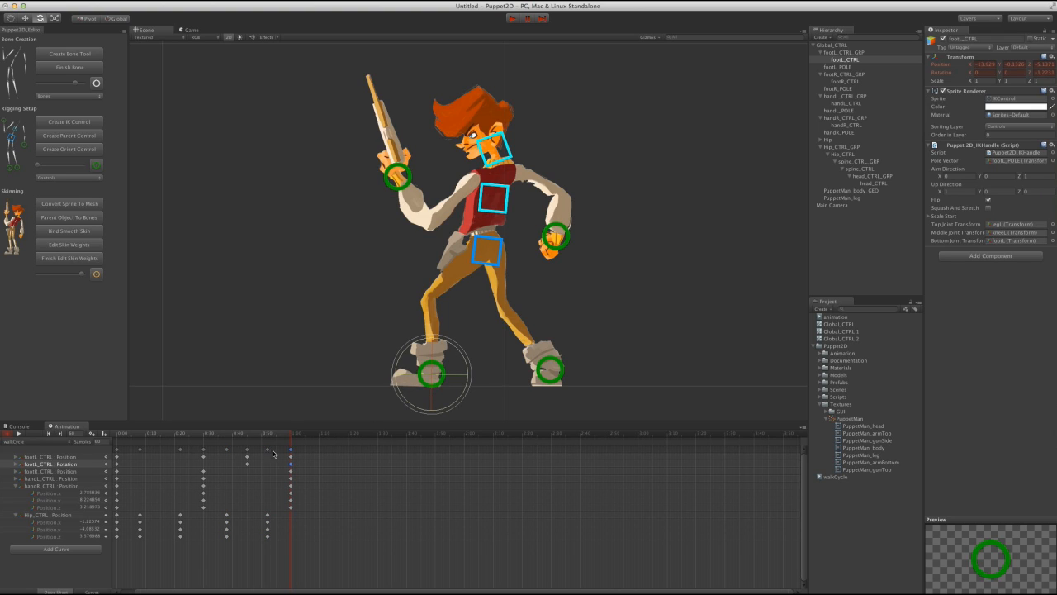
{"action": "left_click_drag", "start_coordinate": [200, 438], "coordinate": [34, 433]}
Play back walkCycle to check the left foot's lift and rotation.
{"action": "left_click", "coordinate": [17, 434]}
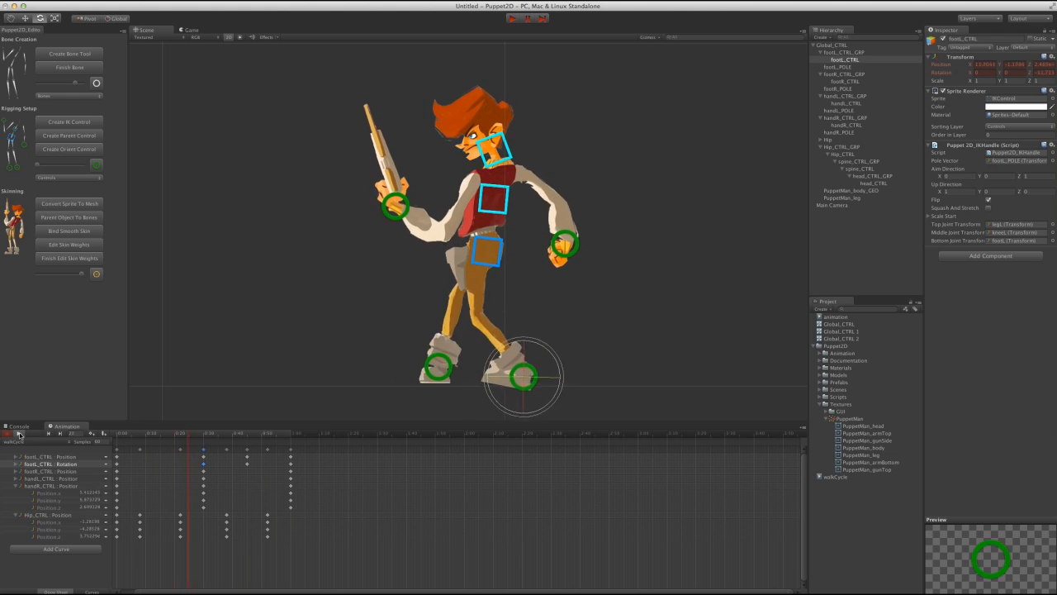
{"action": "left_click", "coordinate": [17, 434]}
{"action": "left_click", "coordinate": [306, 391]}
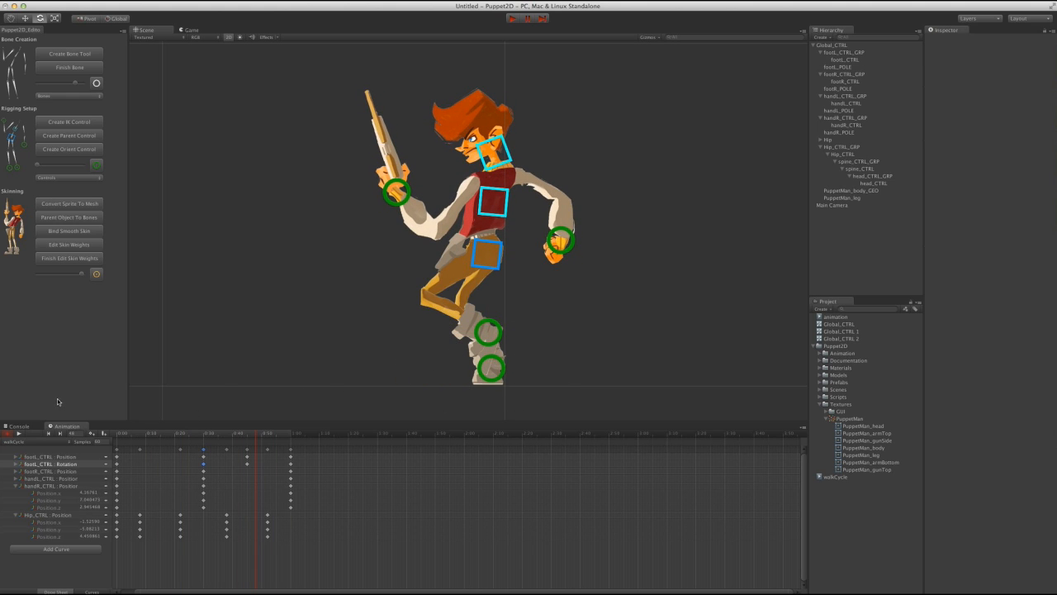
{"action": "left_click", "coordinate": [17, 434]}
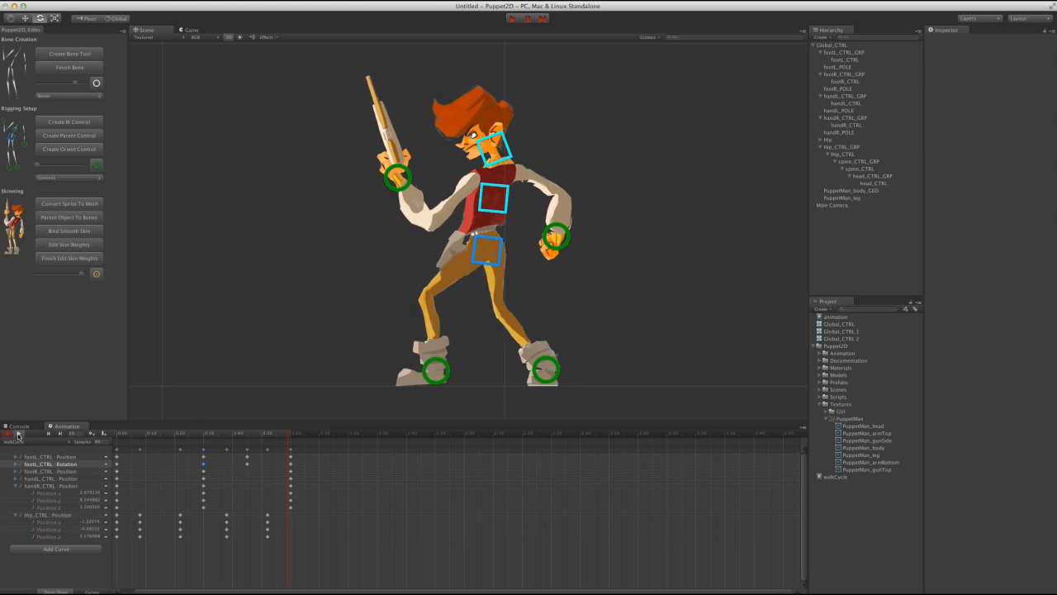
Key footR_CTRL raised off the ground at 0:15 and play back the walk cycle.
{"action": "left_click", "coordinate": [136, 435]}
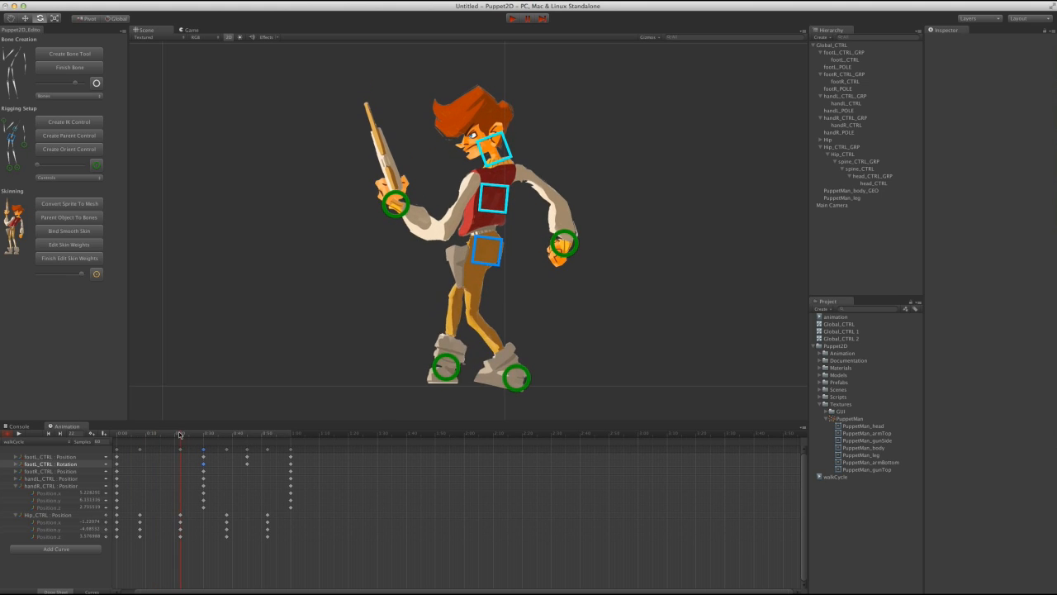
{"action": "left_click", "coordinate": [531, 375]}
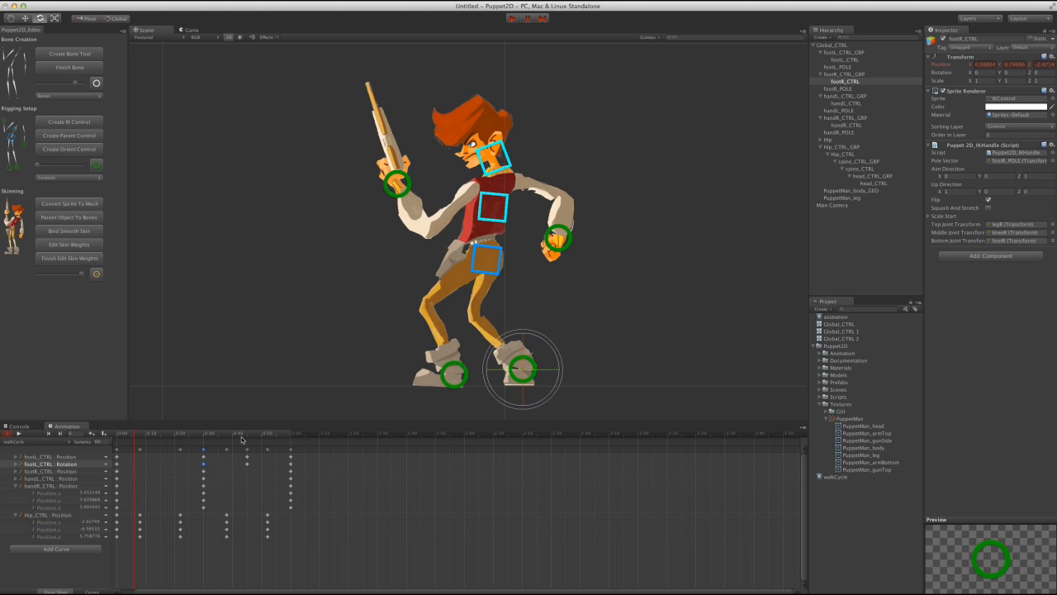
{"action": "left_click", "coordinate": [158, 433]}
{"action": "key", "text": "w"}
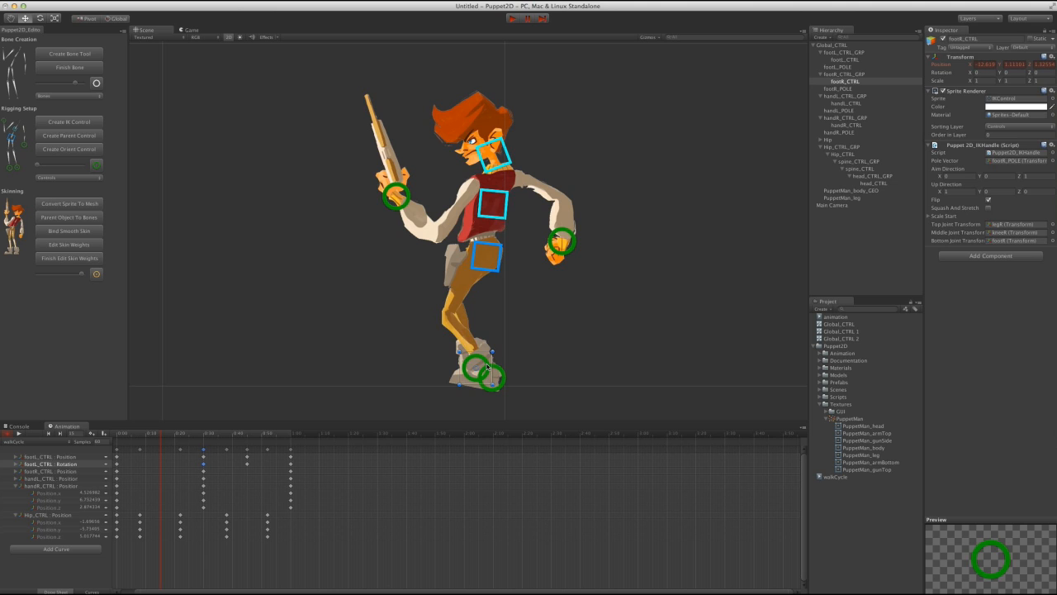
{"action": "left_click_drag", "start_coordinate": [488, 367], "coordinate": [485, 340]}
{"action": "left_click_drag", "start_coordinate": [121, 435], "coordinate": [330, 449]}
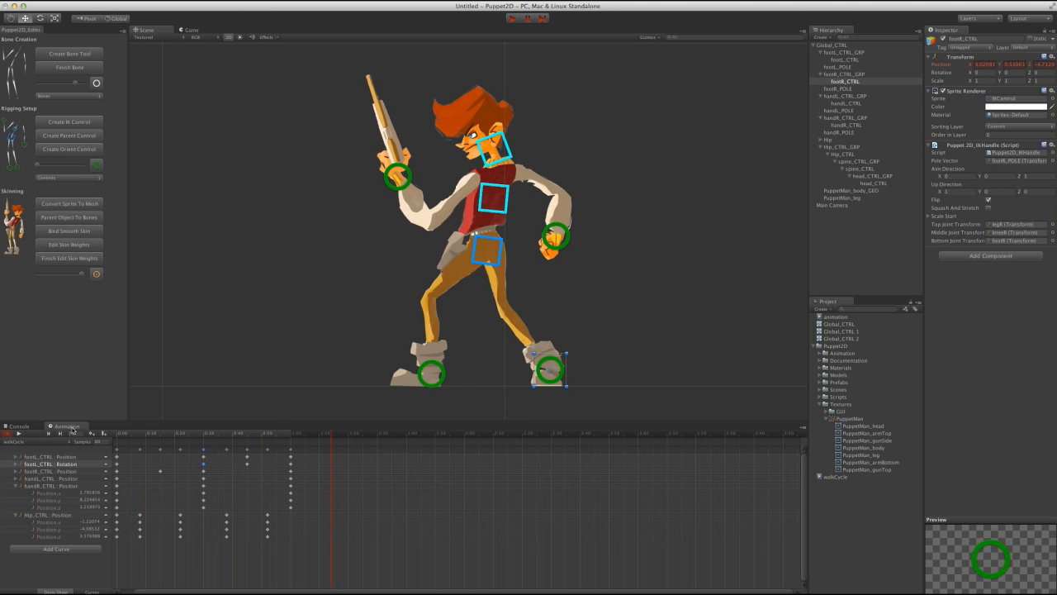
{"action": "left_click", "coordinate": [18, 432]}
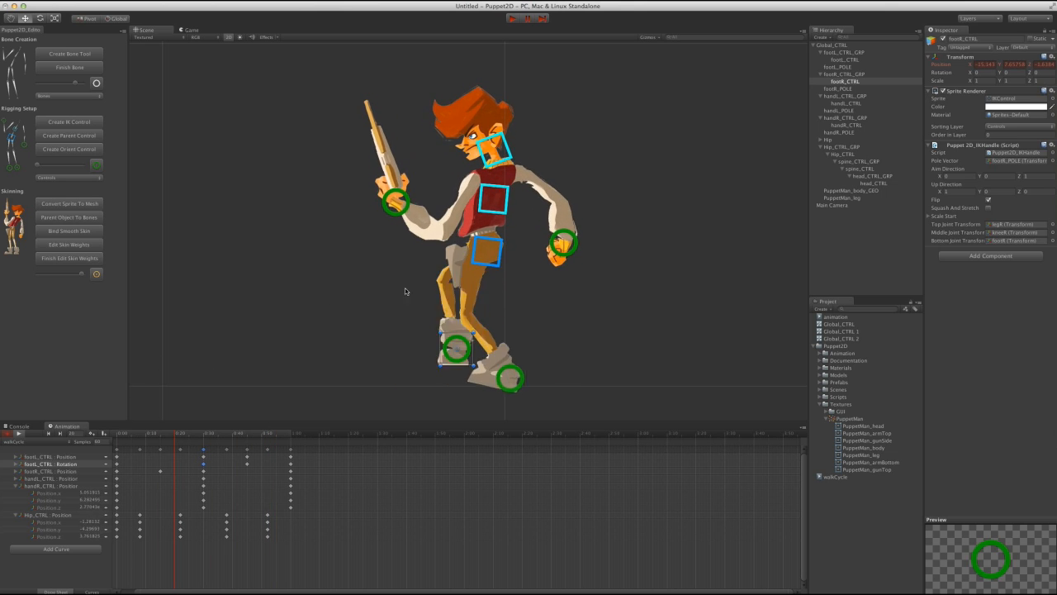
Select Hip_CTRL and examine its Position curves around the end of the loop at 1:00.
{"action": "left_click", "coordinate": [497, 270]}
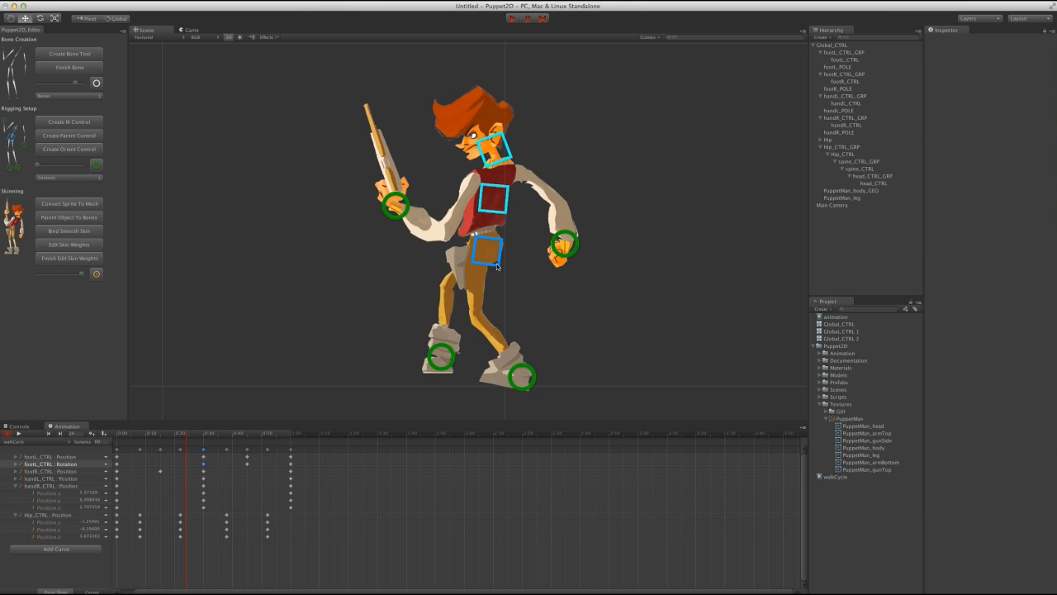
{"action": "left_click", "coordinate": [497, 266]}
{"action": "left_click", "coordinate": [92, 592]}
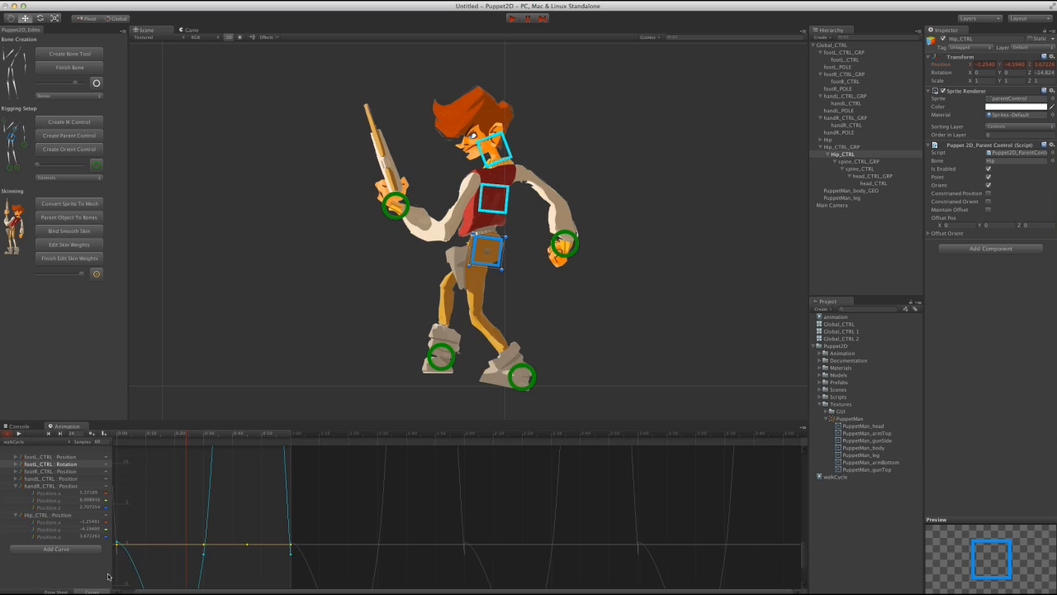
{"action": "left_click", "coordinate": [51, 514]}
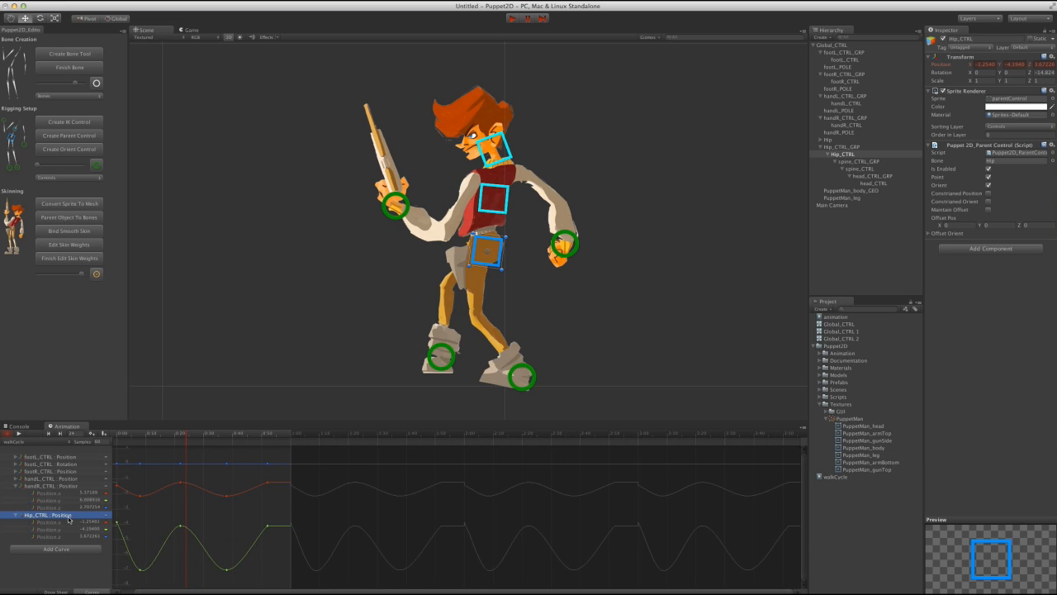
{"action": "left_click", "coordinate": [290, 526]}
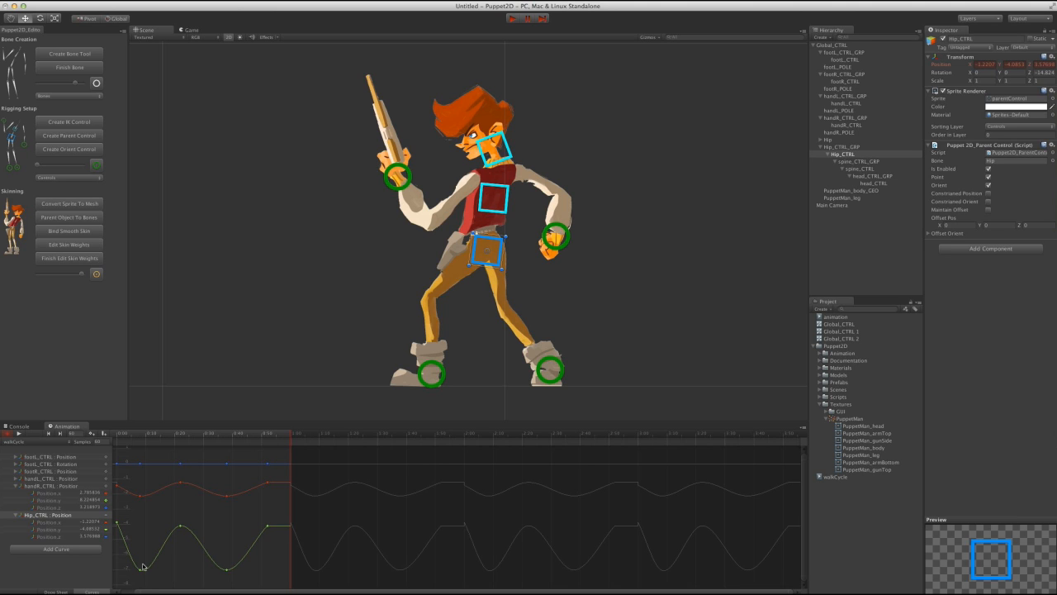
Copy Hip_CTRL's Position keys from 0:00 to 1:00.
{"action": "left_click_drag", "start_coordinate": [117, 439], "coordinate": [290, 455]}
{"action": "left_click", "coordinate": [117, 523]}
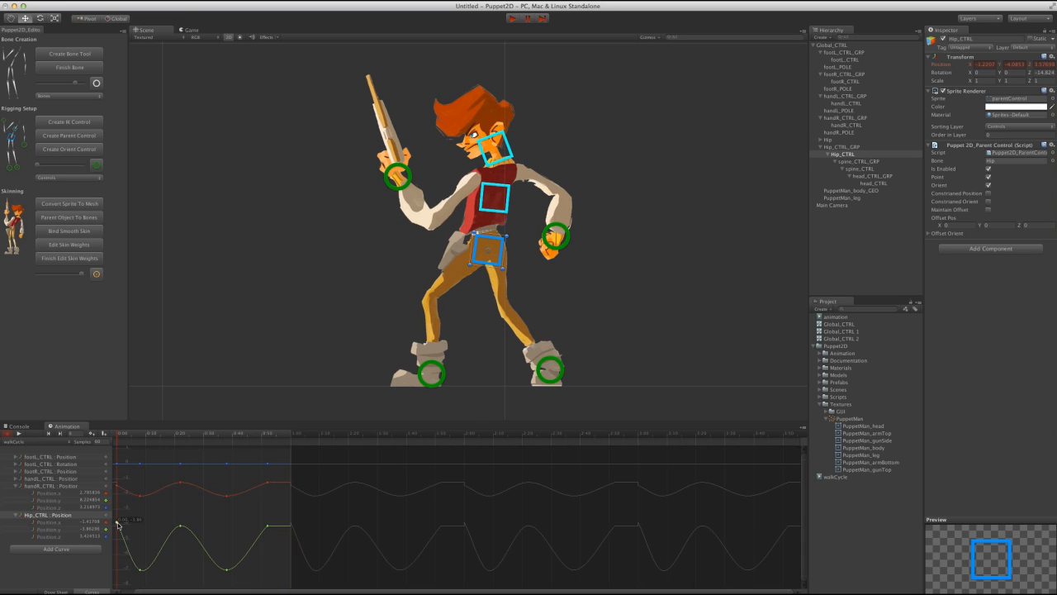
{"action": "left_click", "coordinate": [290, 437]}
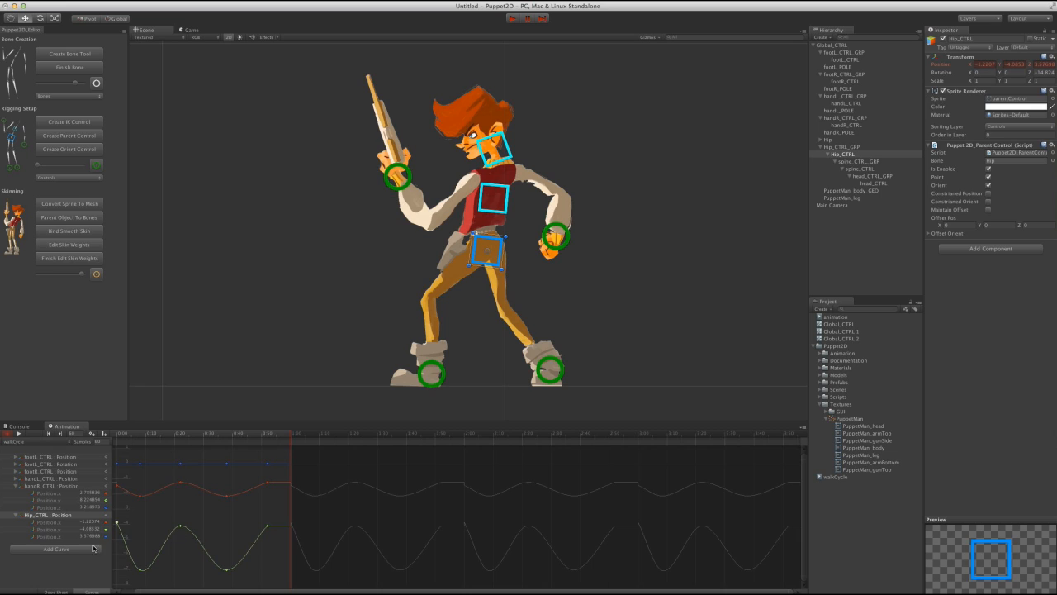
{"action": "left_click", "coordinate": [66, 590]}
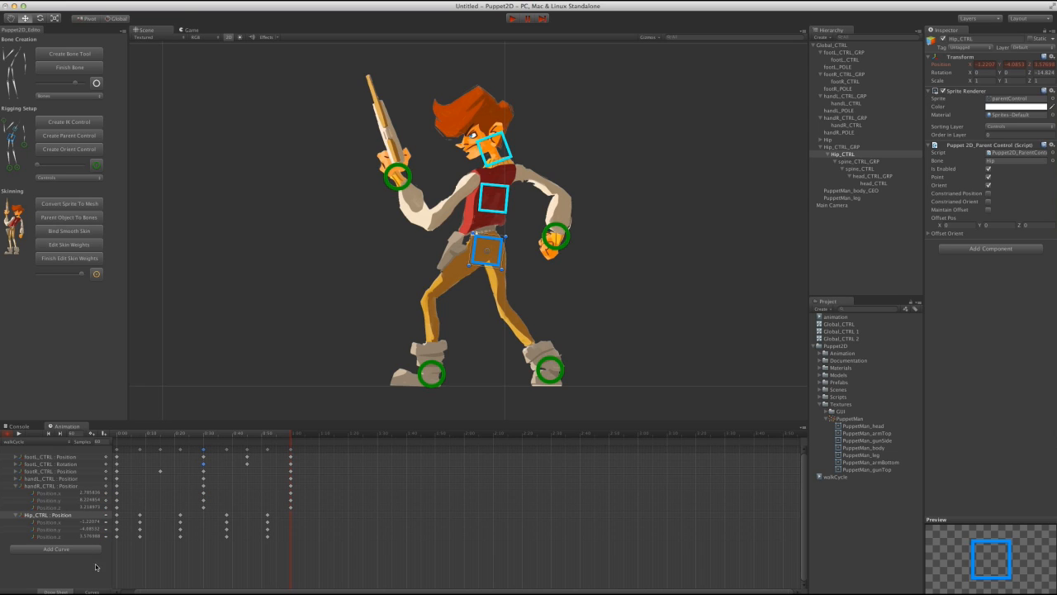
{"action": "left_click", "coordinate": [117, 516]}
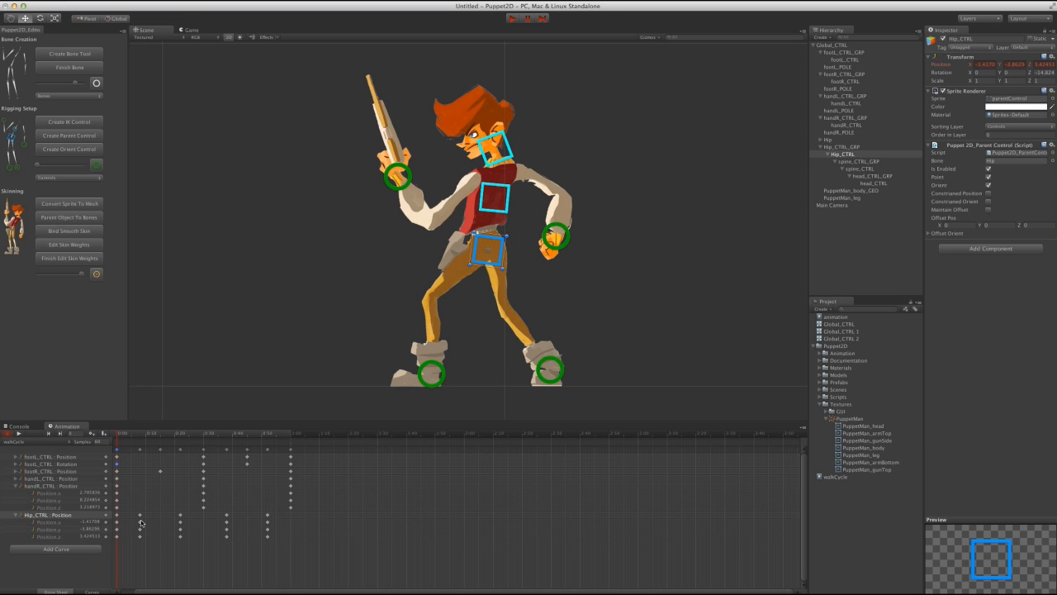
{"action": "left_click", "coordinate": [288, 434]}
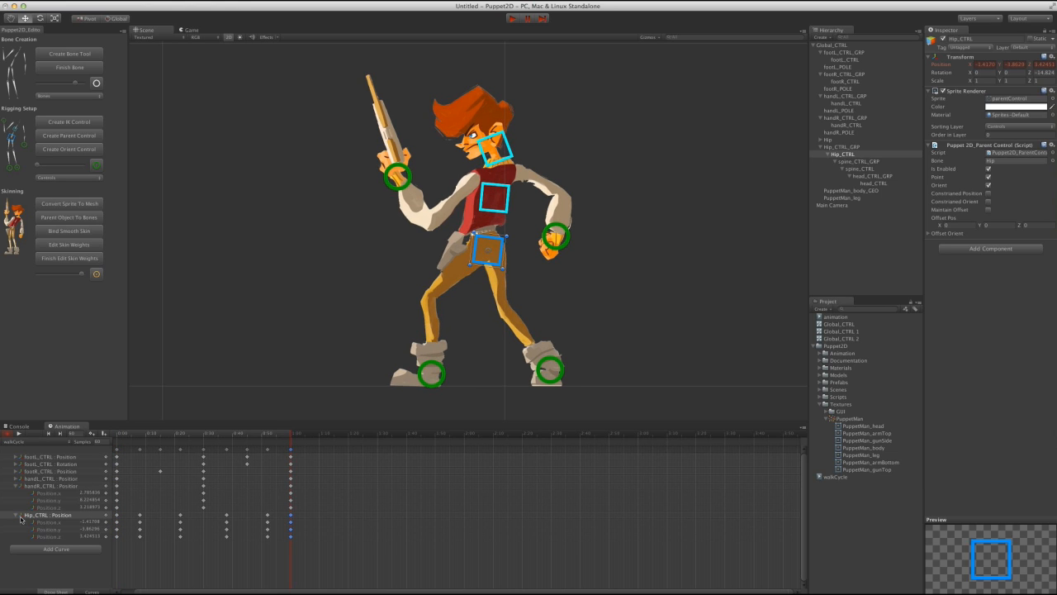
Lower Hip_CTRL's Position.y curve keys to about -5.5 at 1:00 and -5.2 at 0:00, and play back the loop.
{"action": "left_click", "coordinate": [93, 591]}
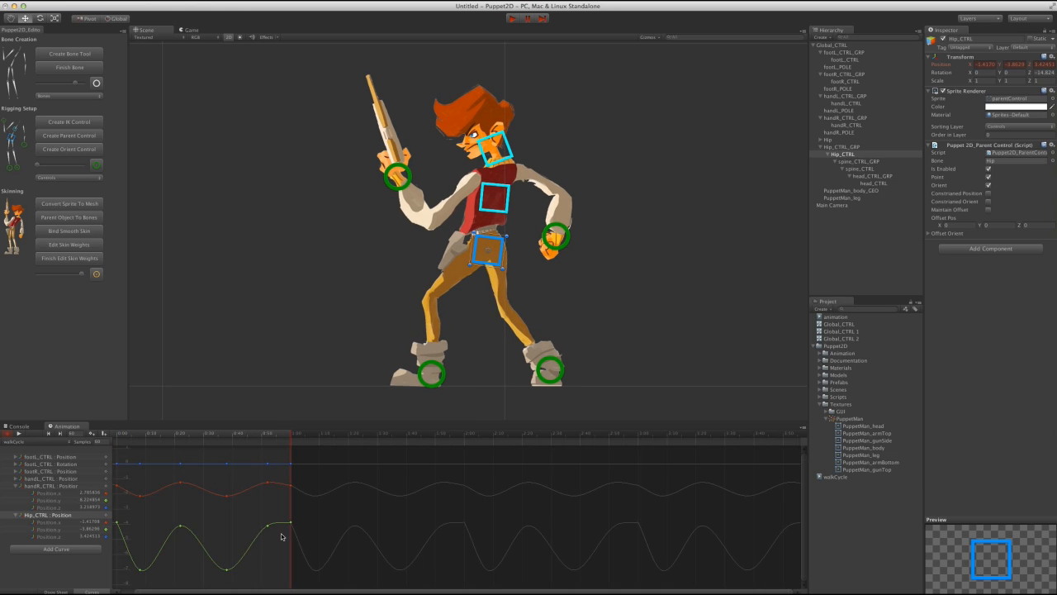
{"action": "left_click_drag", "start_coordinate": [290, 523], "coordinate": [290, 547]}
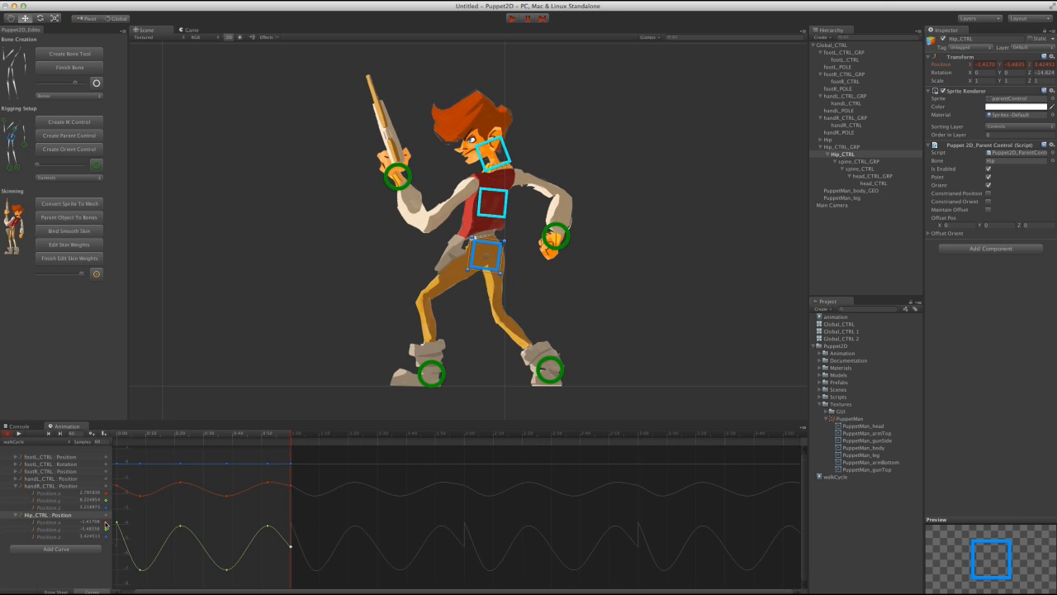
{"action": "left_click_drag", "start_coordinate": [114, 523], "coordinate": [118, 545]}
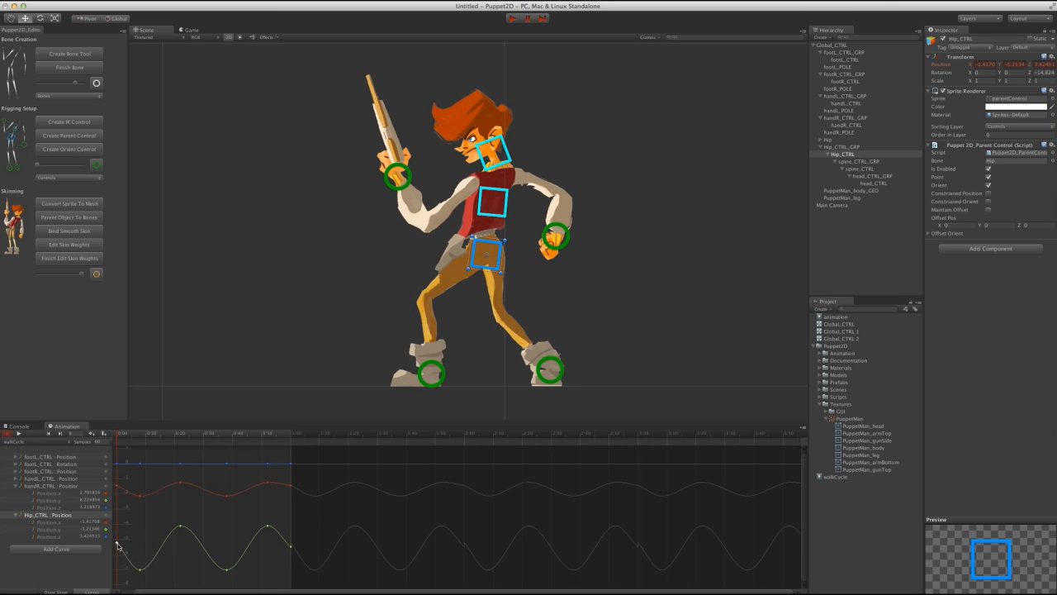
{"action": "left_click", "coordinate": [19, 433]}
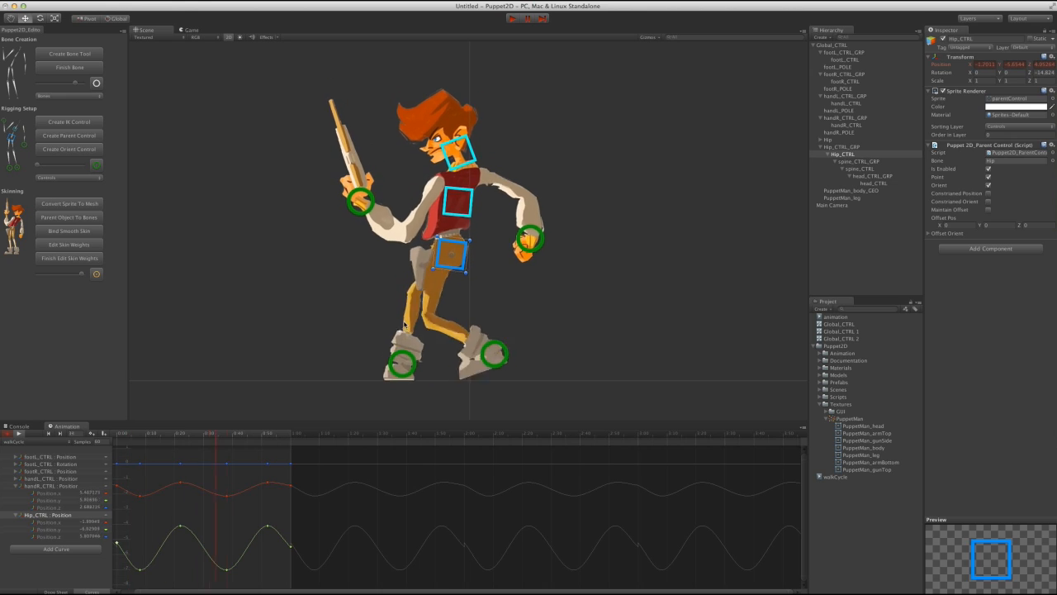
Unlock the Player layer and select the PuppetMan_gunTop sprite in the scene.
{"action": "left_click", "coordinate": [346, 243]}
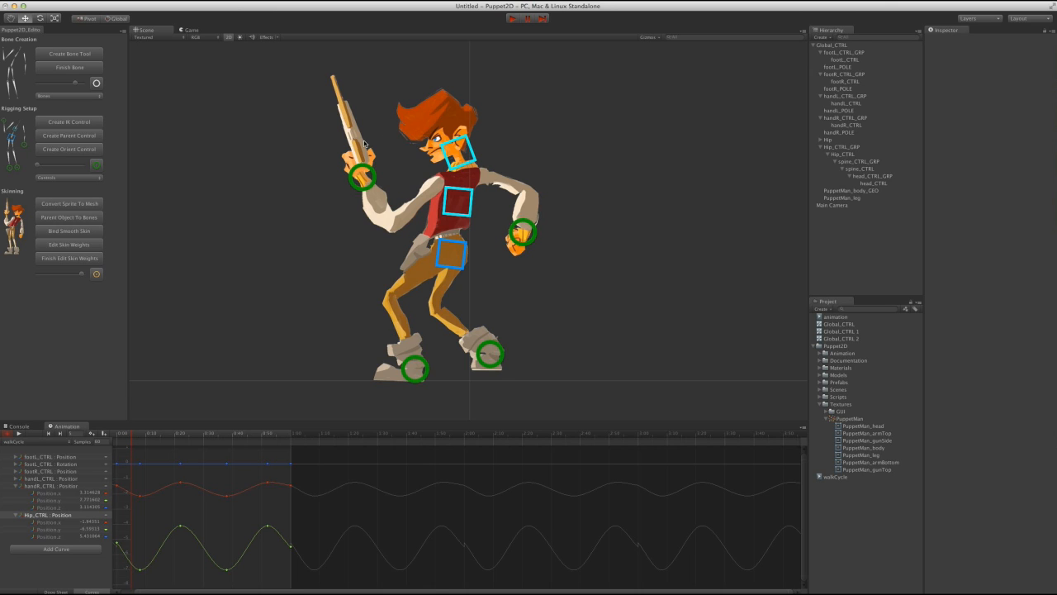
{"action": "scroll", "coordinate": [344, 233], "scroll_direction": "up", "scroll_amount": 5}
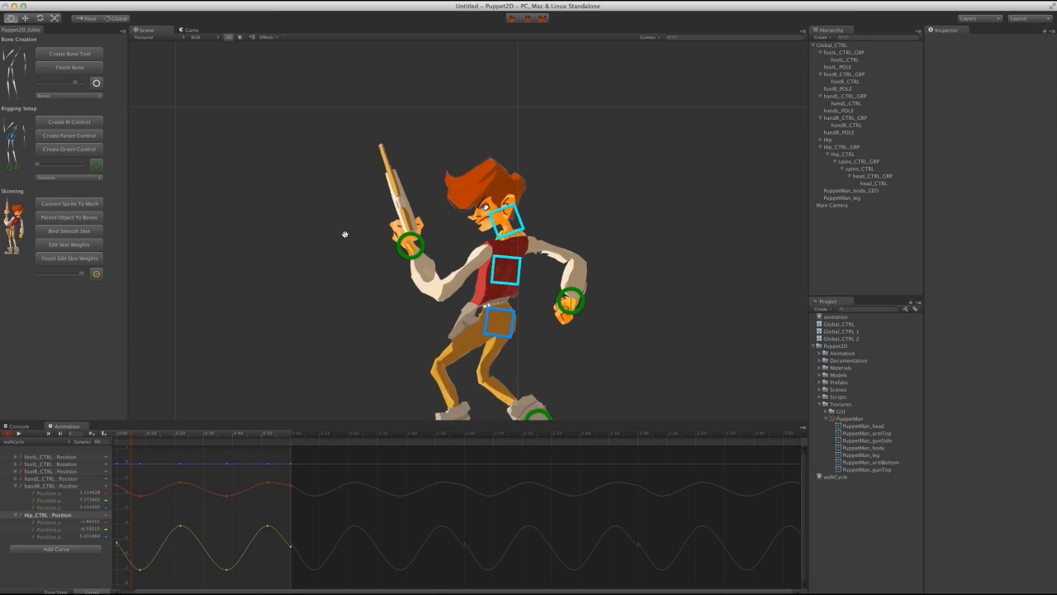
{"action": "left_click", "coordinate": [998, 19]}
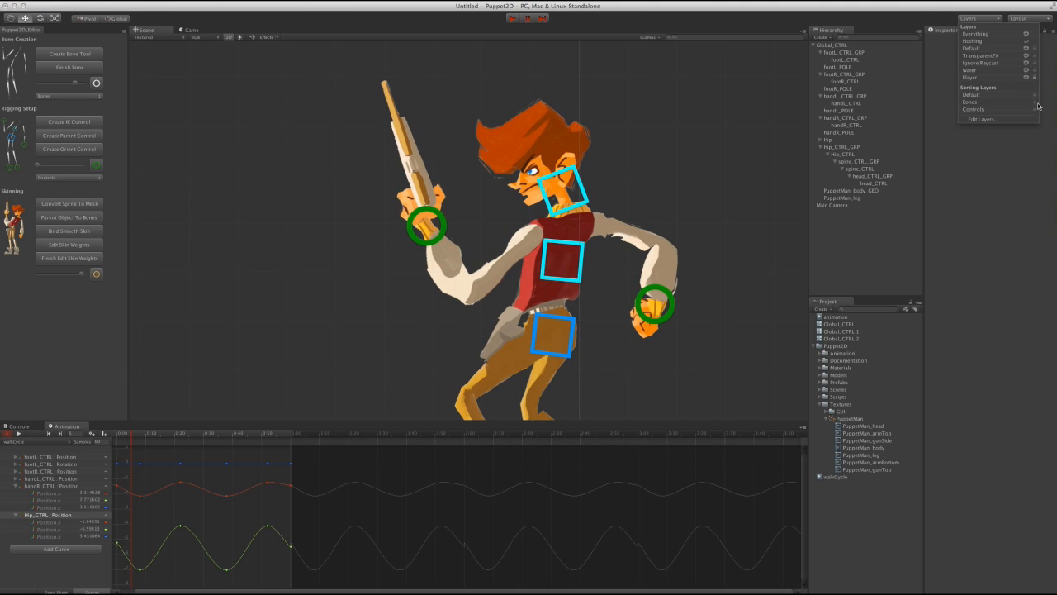
{"action": "left_click", "coordinate": [415, 190]}
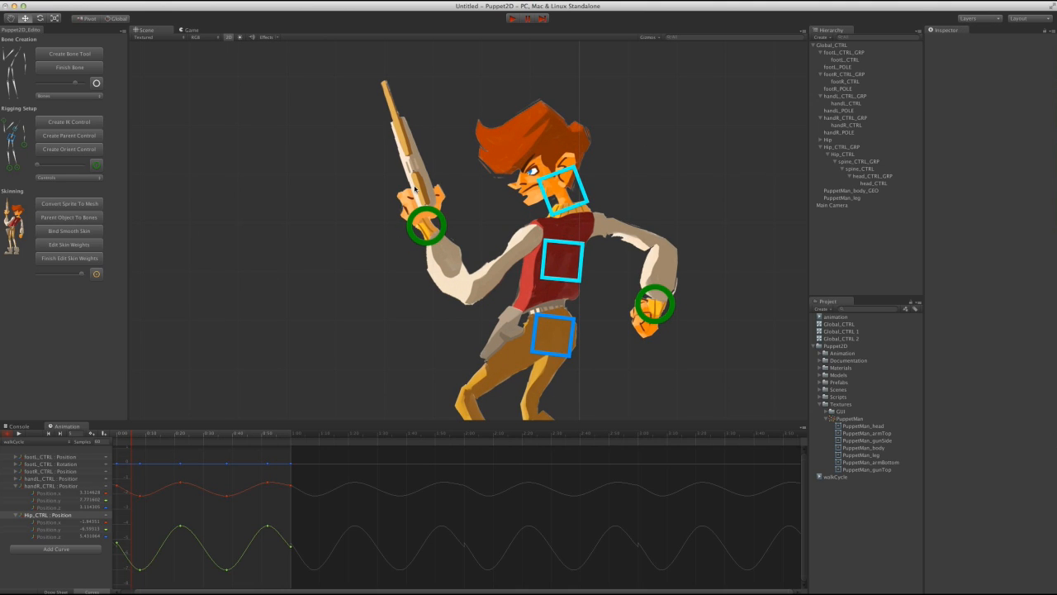
{"action": "left_click", "coordinate": [441, 211]}
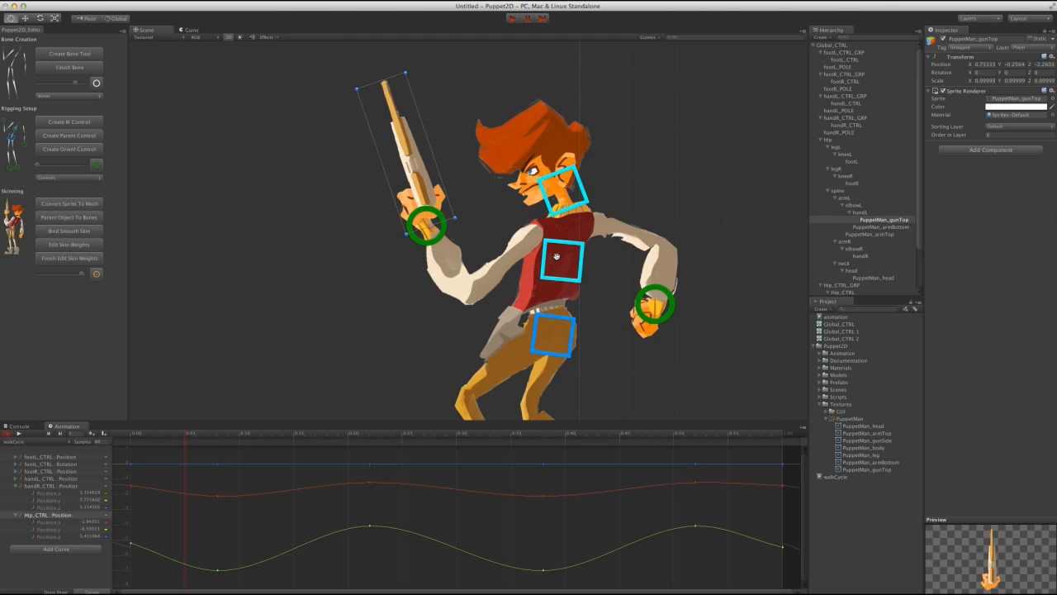
Key the gun's sprite swapped to PuppetMan_gunSide at 0:30 in walkCycle.
{"action": "middle_click_drag", "start_coordinate": [574, 263], "coordinate": [549, 238]}
{"action": "scroll", "coordinate": [548, 238], "scroll_direction": "down", "scroll_amount": 3}
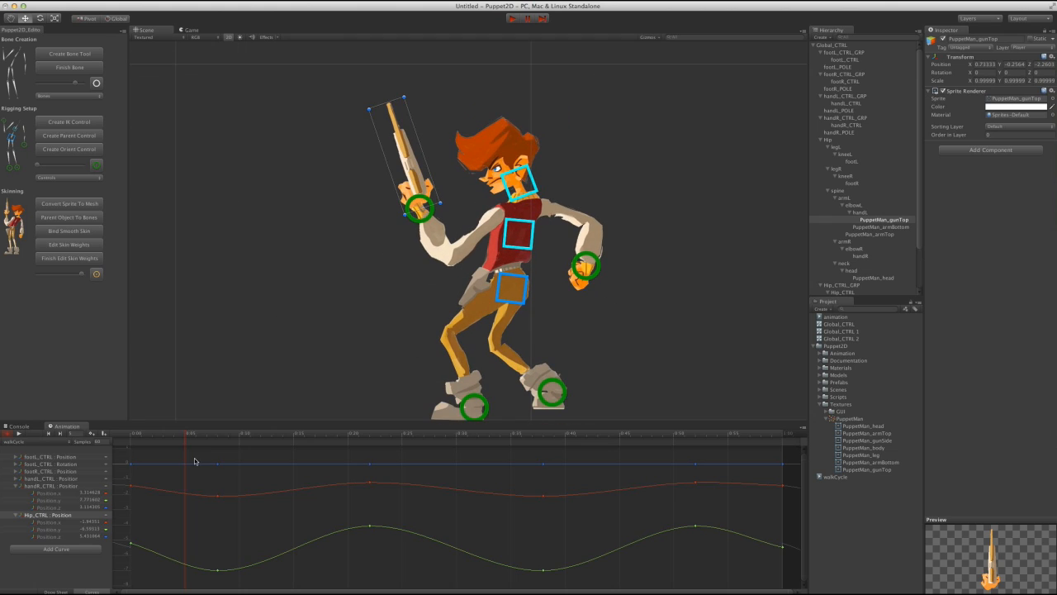
{"action": "left_click", "coordinate": [55, 591]}
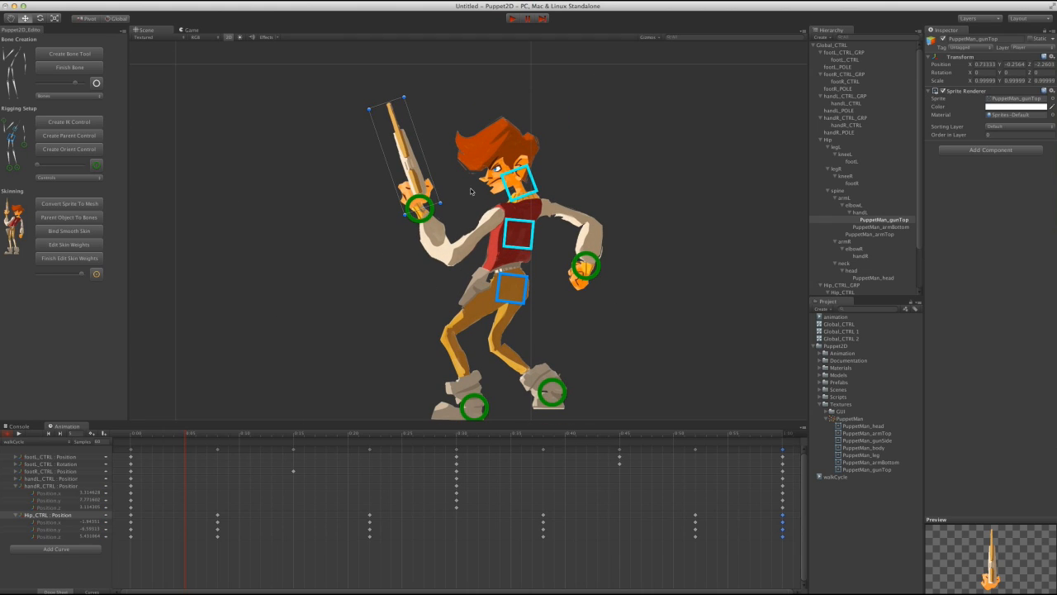
{"action": "middle_click_drag", "start_coordinate": [473, 256], "coordinate": [399, 194]}
{"action": "scroll", "coordinate": [456, 228], "scroll_direction": "down", "scroll_amount": 3}
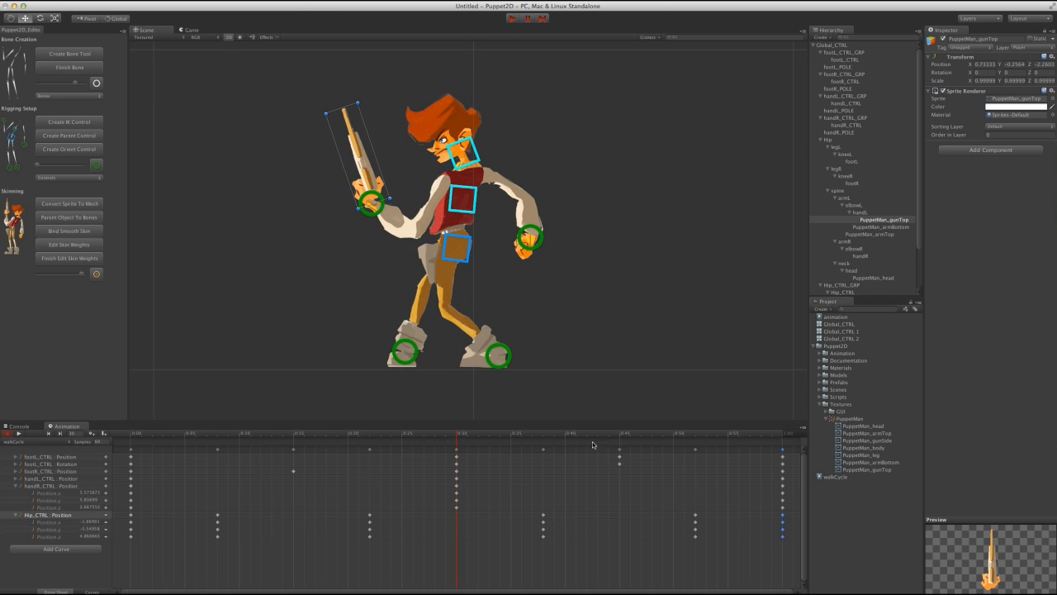
{"action": "left_click", "coordinate": [1052, 98]}
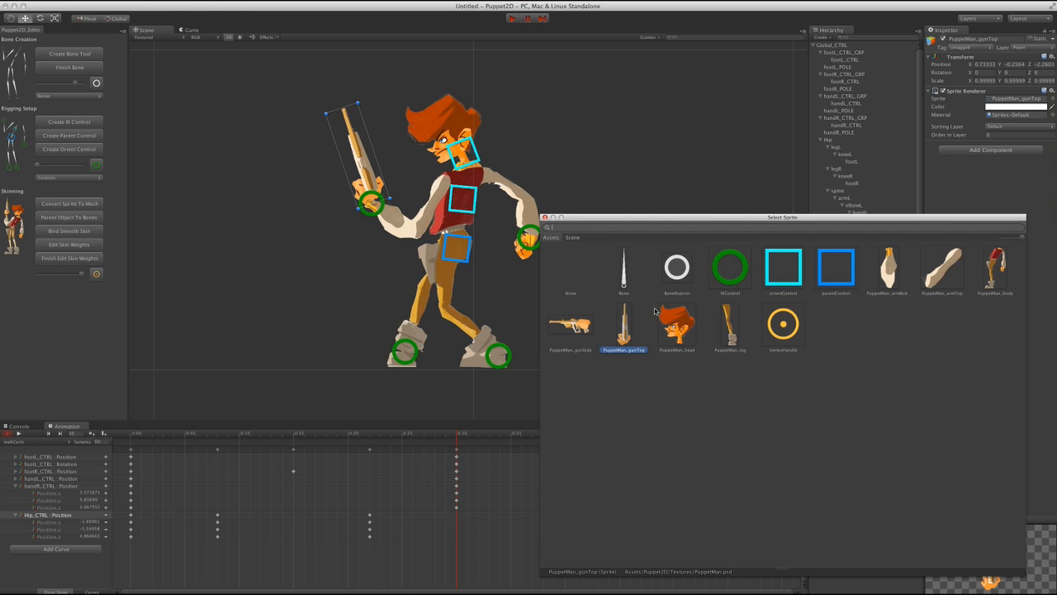
{"action": "left_click", "coordinate": [572, 329]}
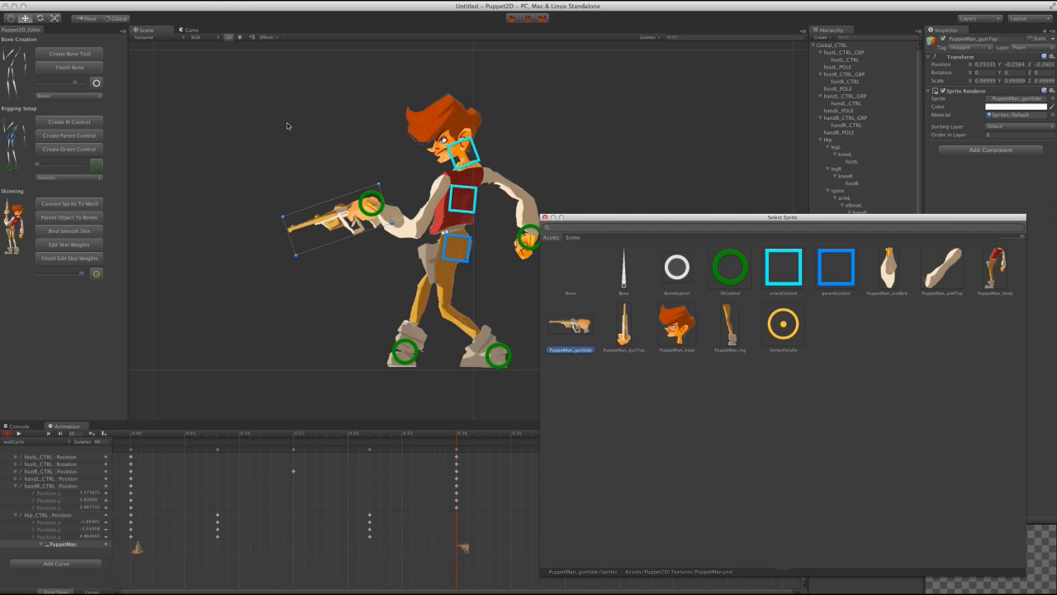
{"action": "left_click", "coordinate": [293, 183]}
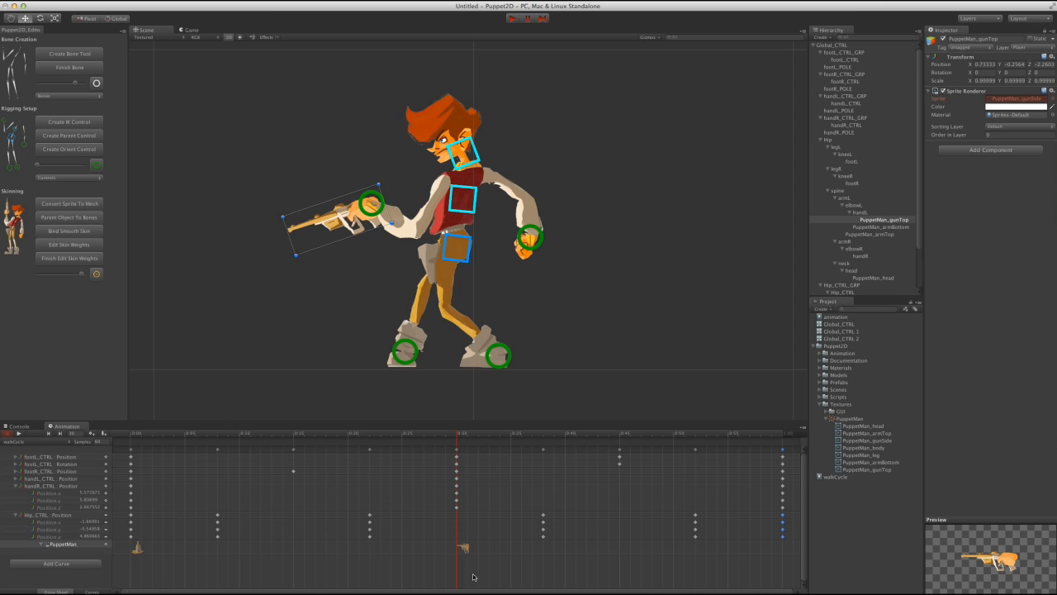
Move the PuppetMan_gunSide sprite key to 0:29 and scrub back to the start to check the swap.
{"action": "mouse_move", "coordinate": [464, 536]}
{"action": "left_mouse_down"}
{"action": "mouse_move", "coordinate": [463, 547]}
{"action": "mouse_move", "coordinate": [410, 547]}
{"action": "mouse_move", "coordinate": [451, 547]}
{"action": "left_mouse_up"}
{"action": "left_click_drag", "start_coordinate": [437, 432], "coordinate": [403, 437]}
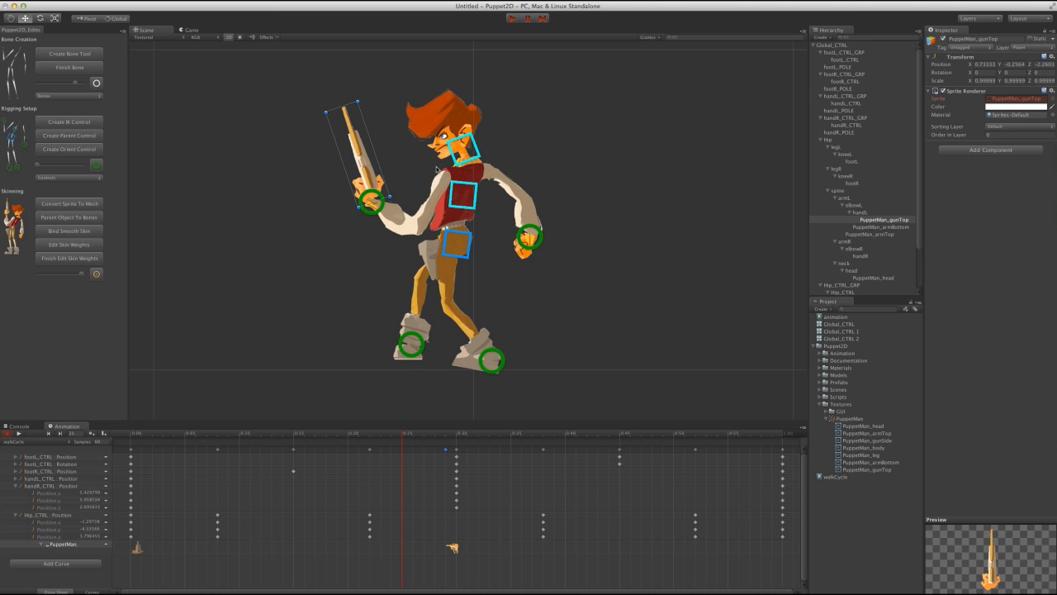
{"action": "left_click_drag", "start_coordinate": [277, 435], "coordinate": [16, 359]}
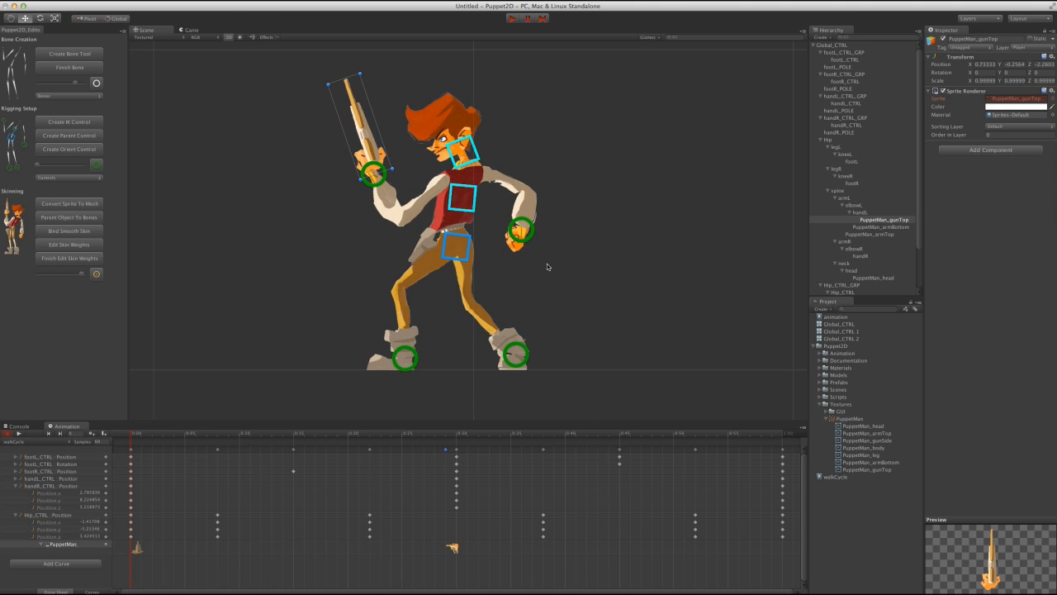
{"action": "scroll", "coordinate": [497, 266], "scroll_direction": "down", "scroll_amount": 2}
{"action": "middle_click_drag", "start_coordinate": [493, 268], "coordinate": [502, 294]}
{"action": "scroll", "coordinate": [502, 294], "scroll_direction": "up", "scroll_amount": 5}
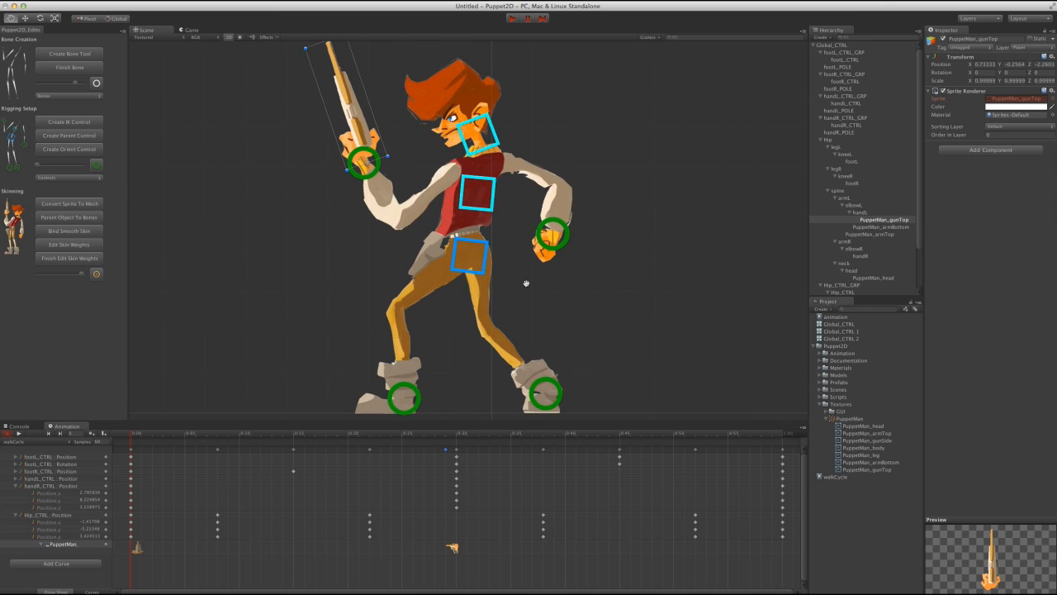
{"action": "scroll", "coordinate": [567, 283], "scroll_direction": "down", "scroll_amount": 2}
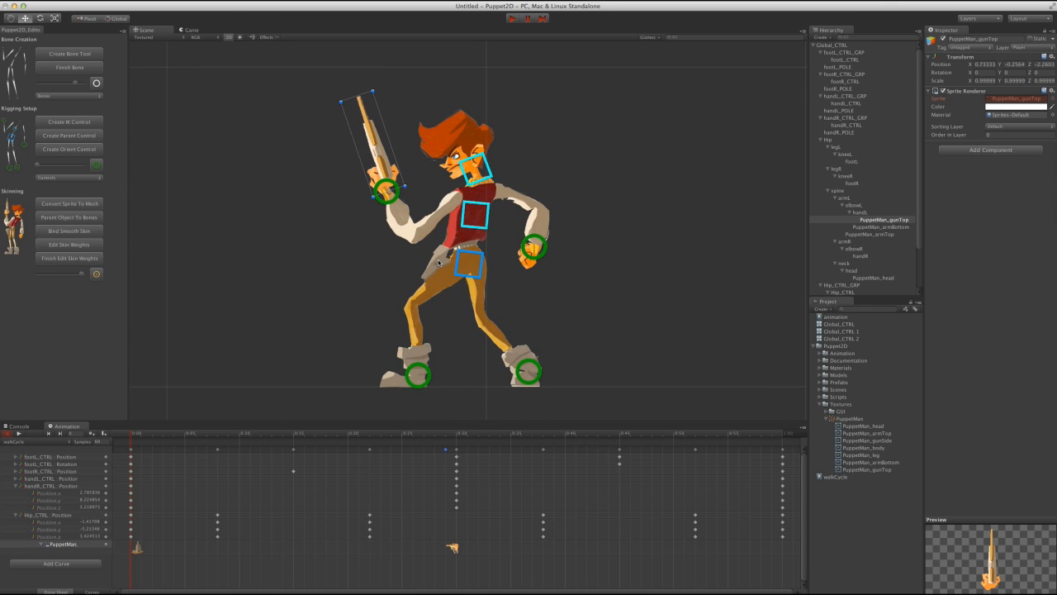
{"action": "left_click", "coordinate": [475, 99]}
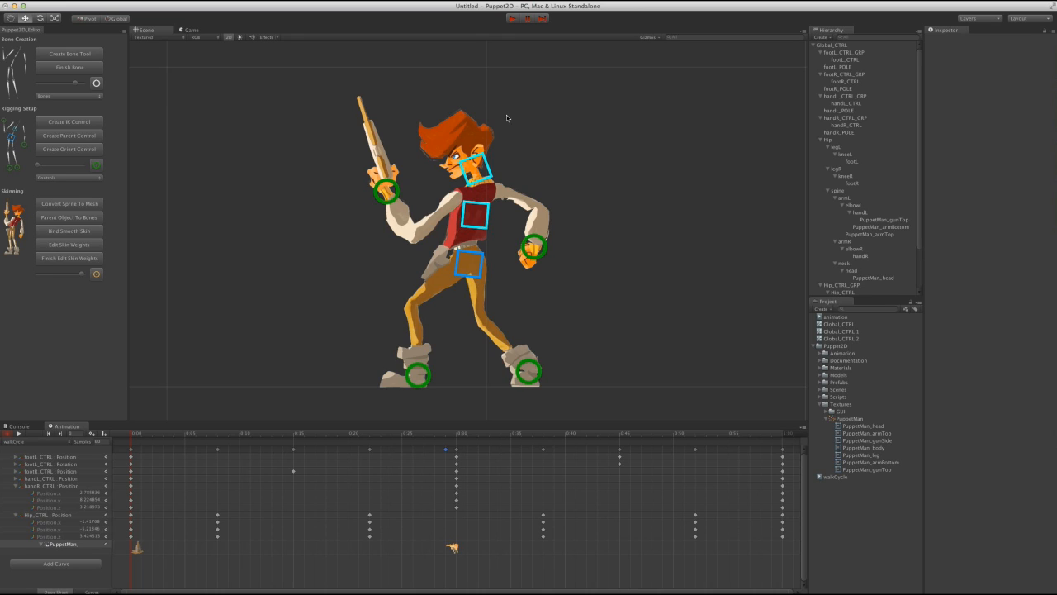
{"action": "right_click_drag", "start_coordinate": [559, 186], "coordinate": [557, 181], "text": "alt"}
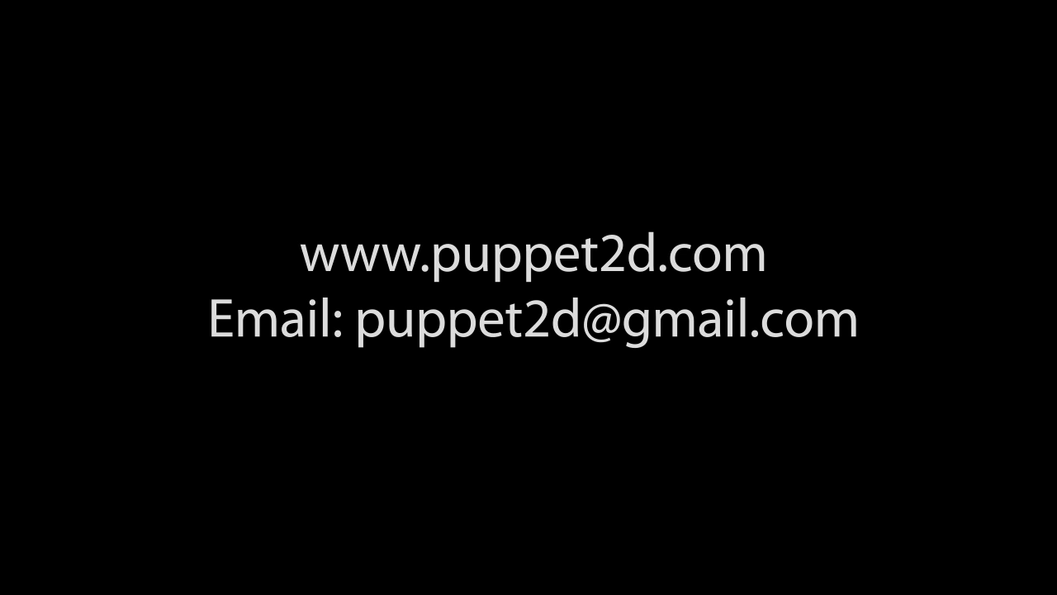